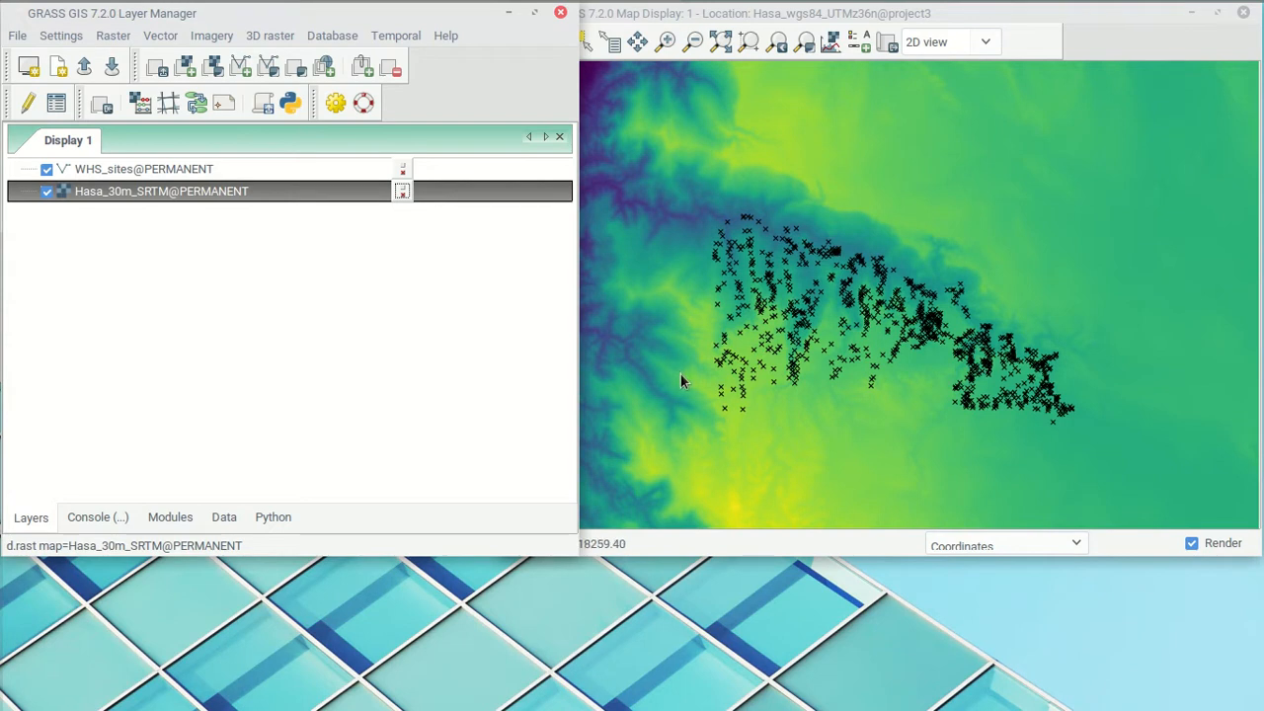
{"action": "left_click", "coordinate": [1010, 11]}
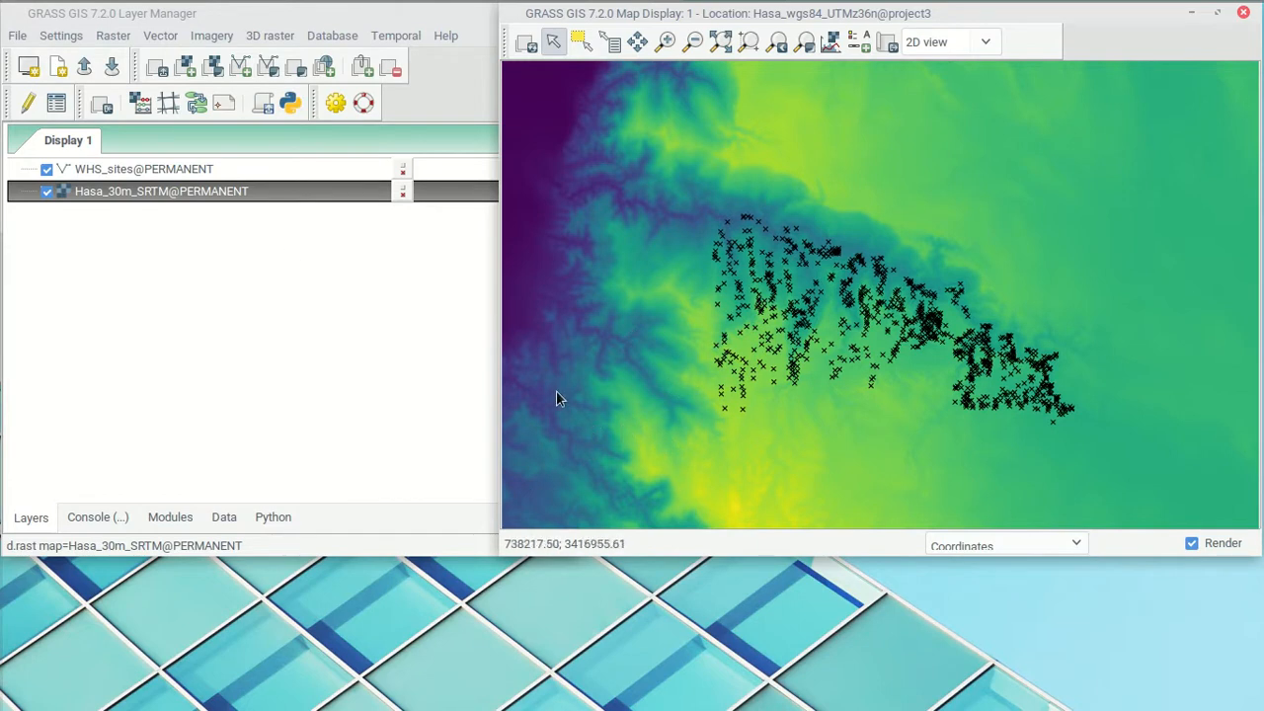
{"action": "left_click", "coordinate": [140, 301]}
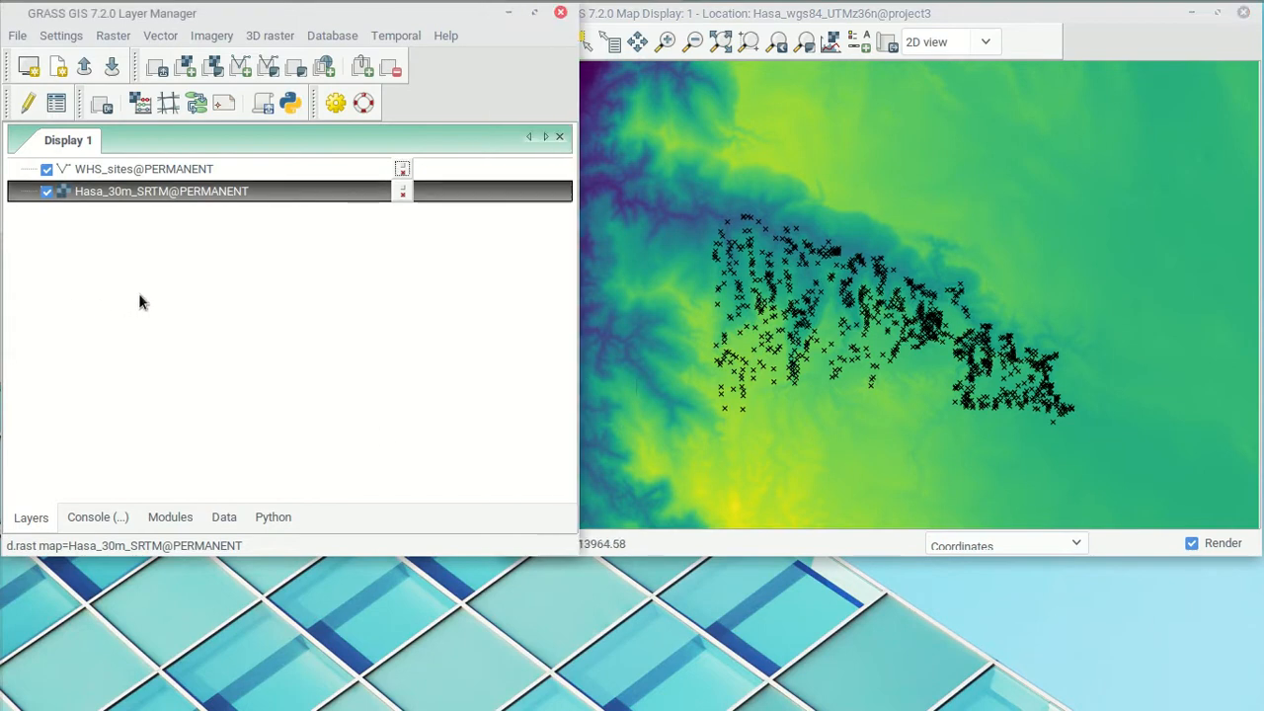
{"action": "left_click", "coordinate": [1109, 37]}
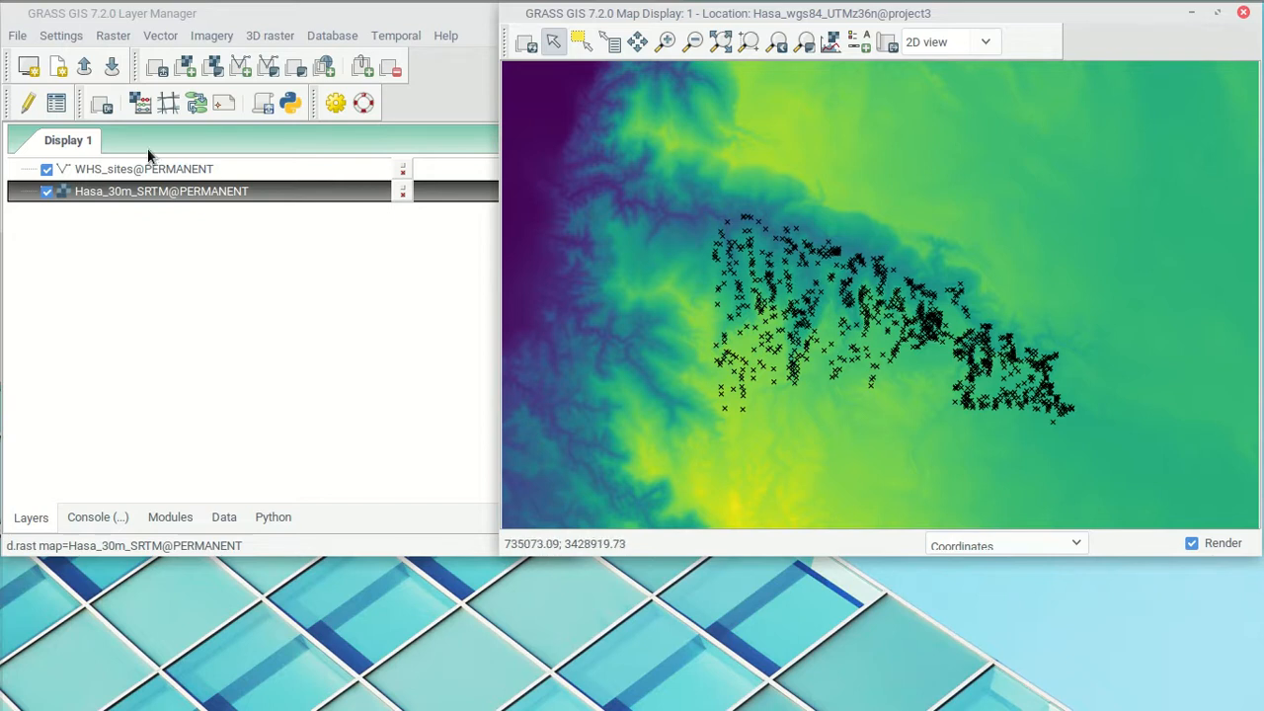
- Add the slope_x2 raster from the project3 mapset as a layer beneath WHS_sites and view the map display
{"action": "left_click", "coordinate": [184, 66]}
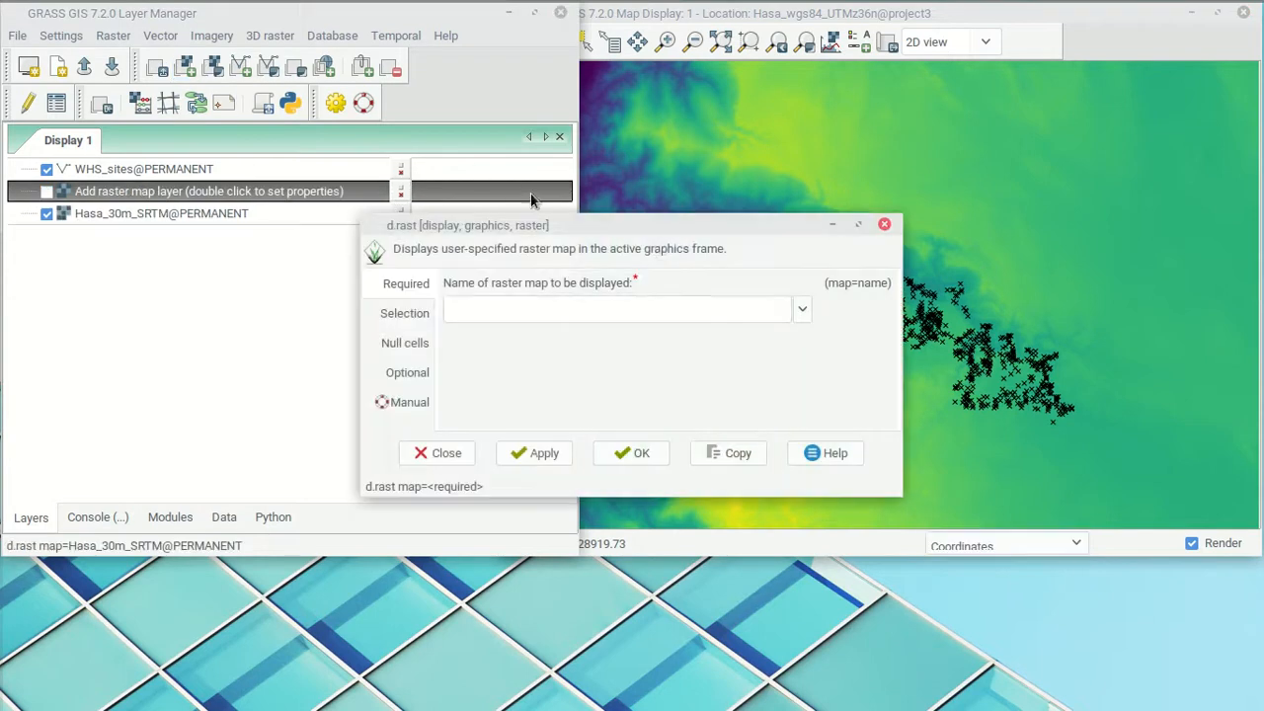
{"action": "left_click", "coordinate": [801, 309]}
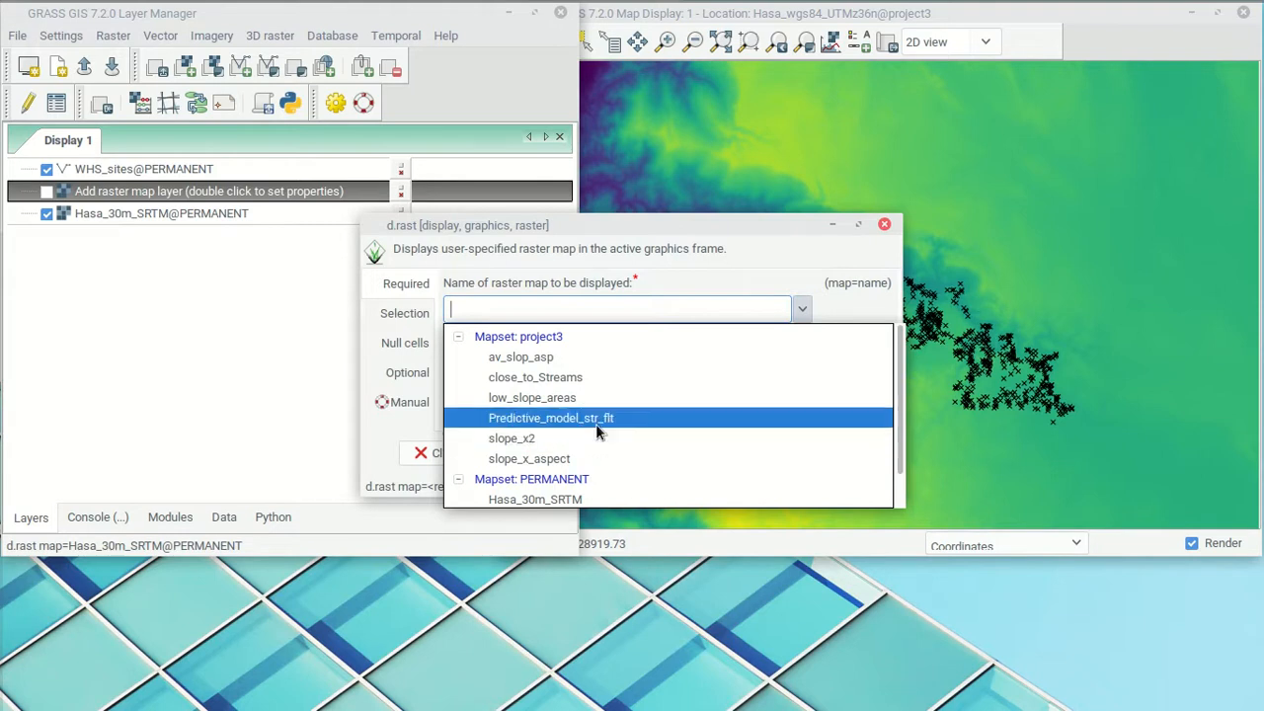
{"action": "left_click", "coordinate": [521, 438]}
{"action": "left_click", "coordinate": [633, 452]}
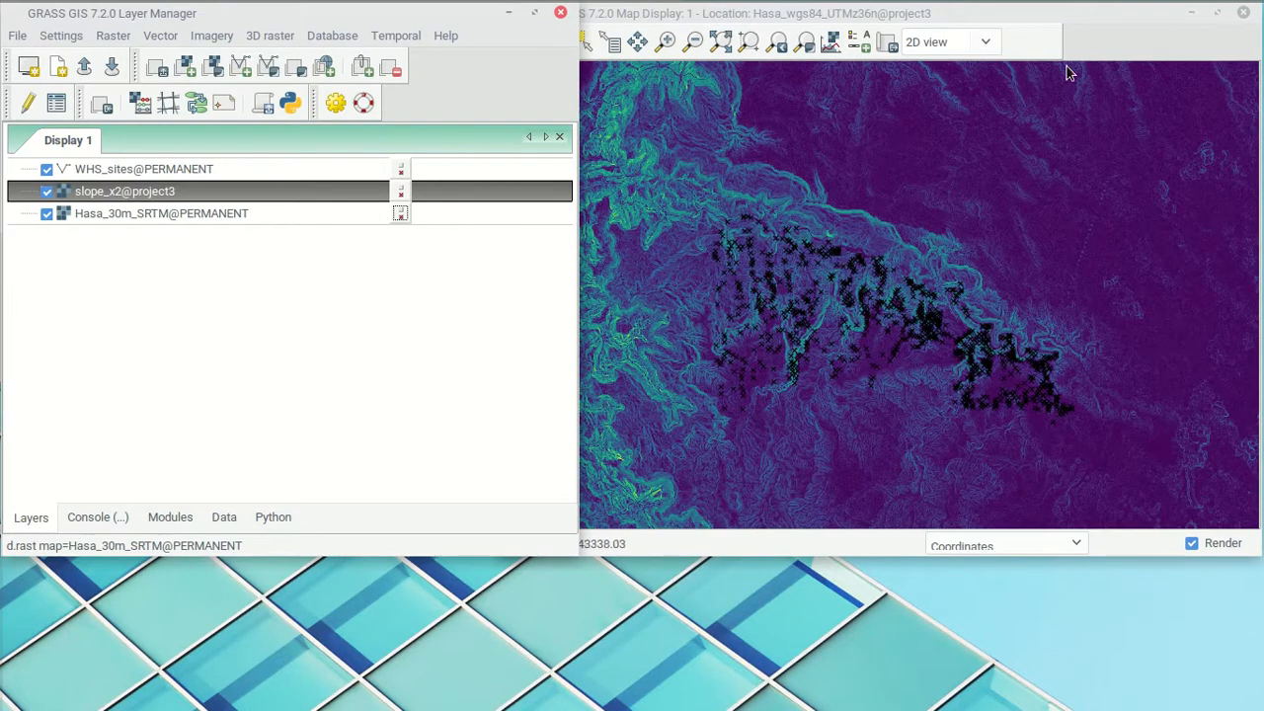
{"action": "left_click", "coordinate": [1120, 32]}
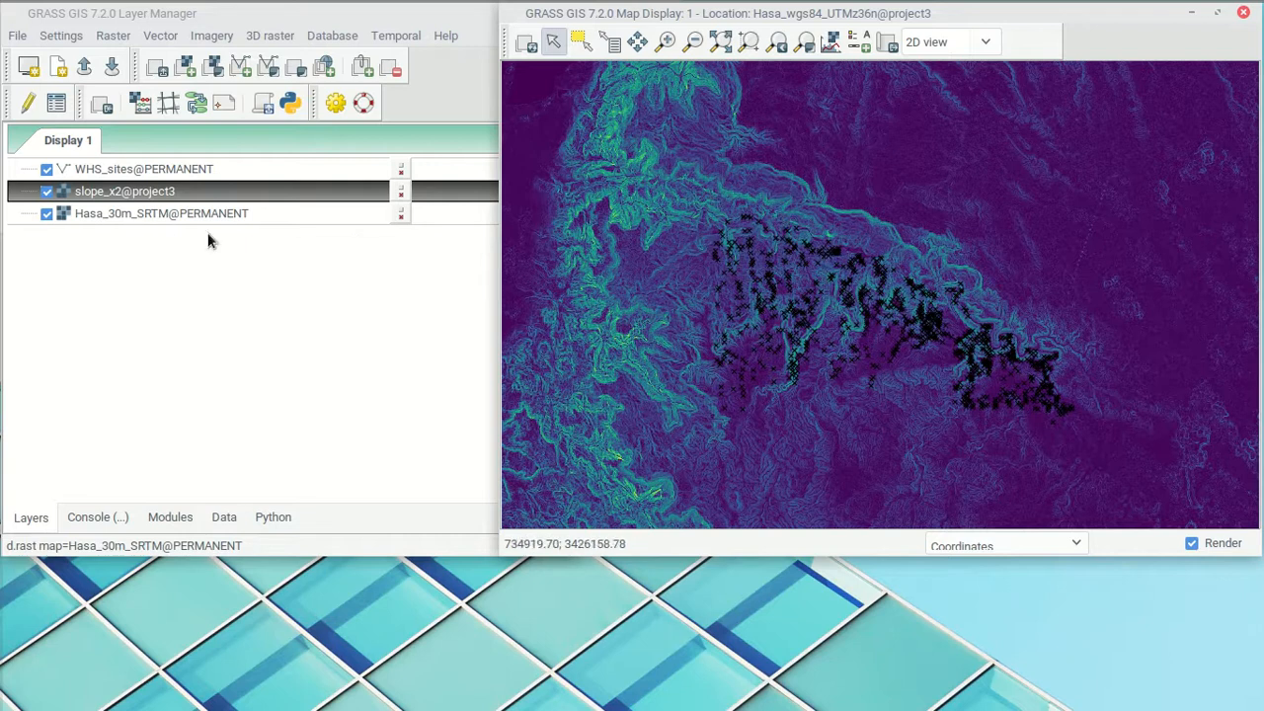
- Remove the slope_x2 layer from the map display
{"action": "right_click", "coordinate": [136, 195]}
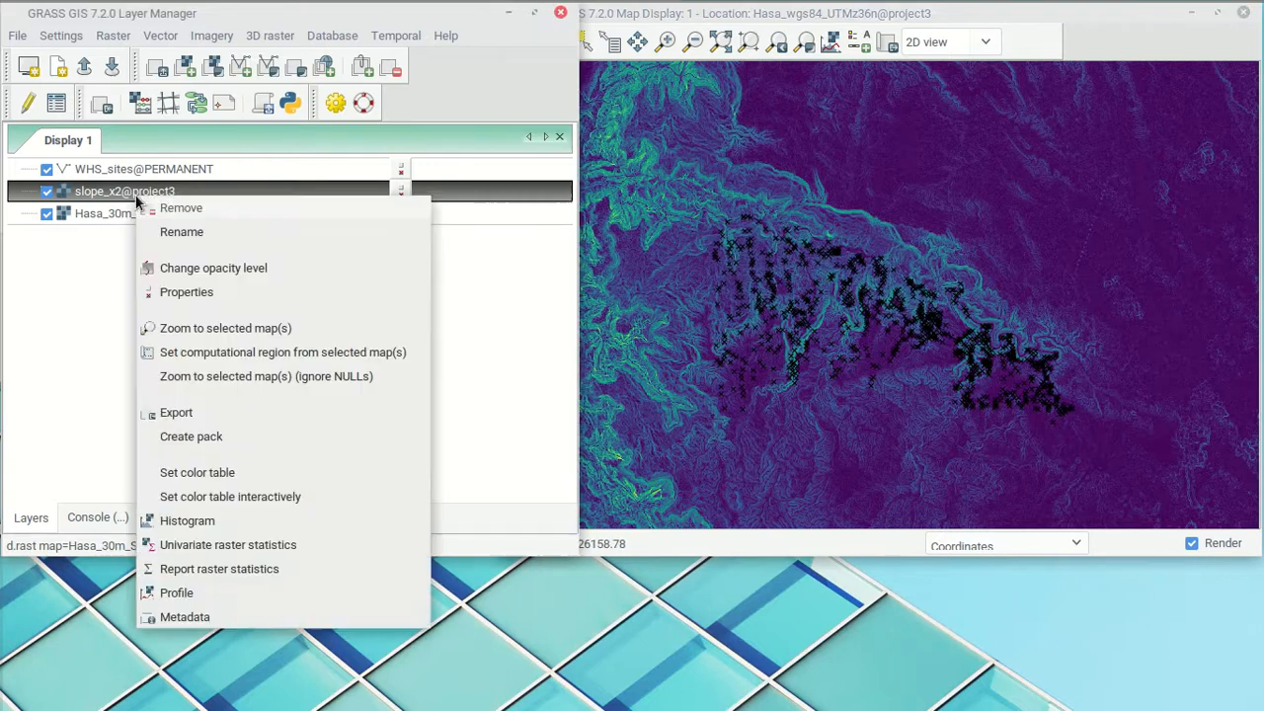
{"action": "left_click", "coordinate": [187, 207]}
{"action": "left_click", "coordinate": [382, 347]}
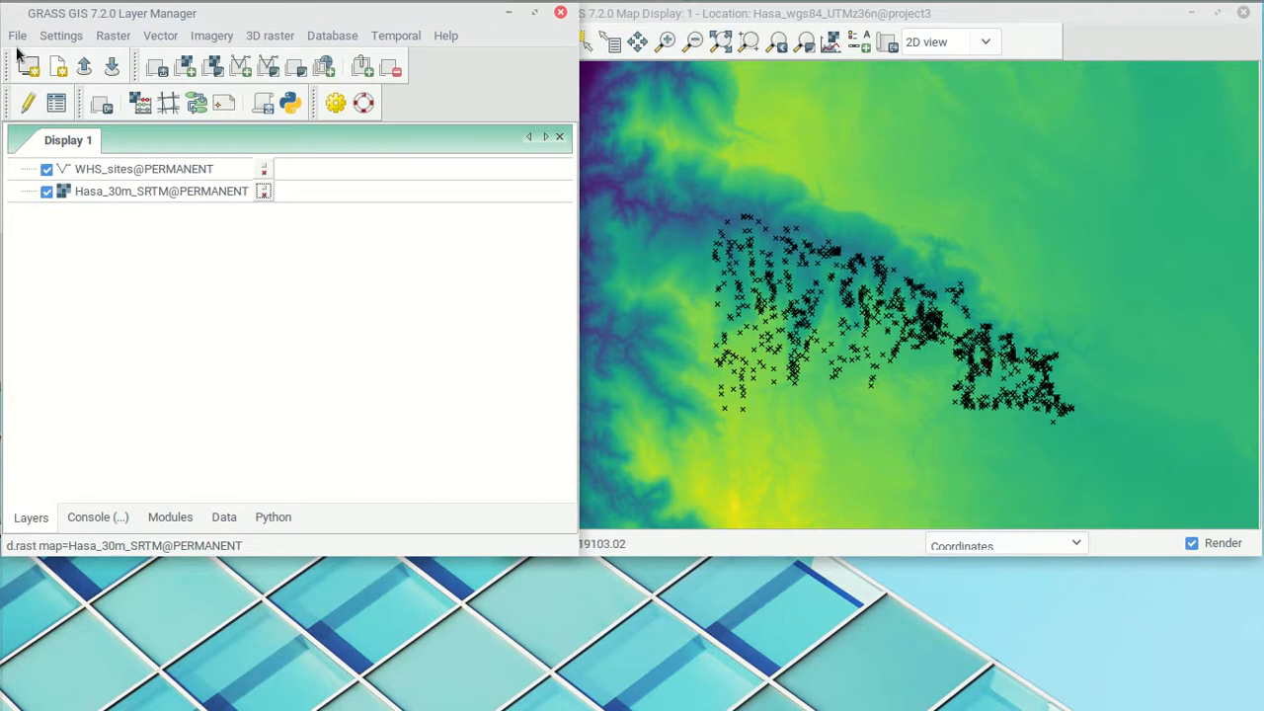
- Add the slope_x2 raster from the project3 mapset as the topmost layer, above WHS_sites
{"action": "left_click", "coordinate": [187, 65]}
{"action": "left_click", "coordinate": [801, 308]}
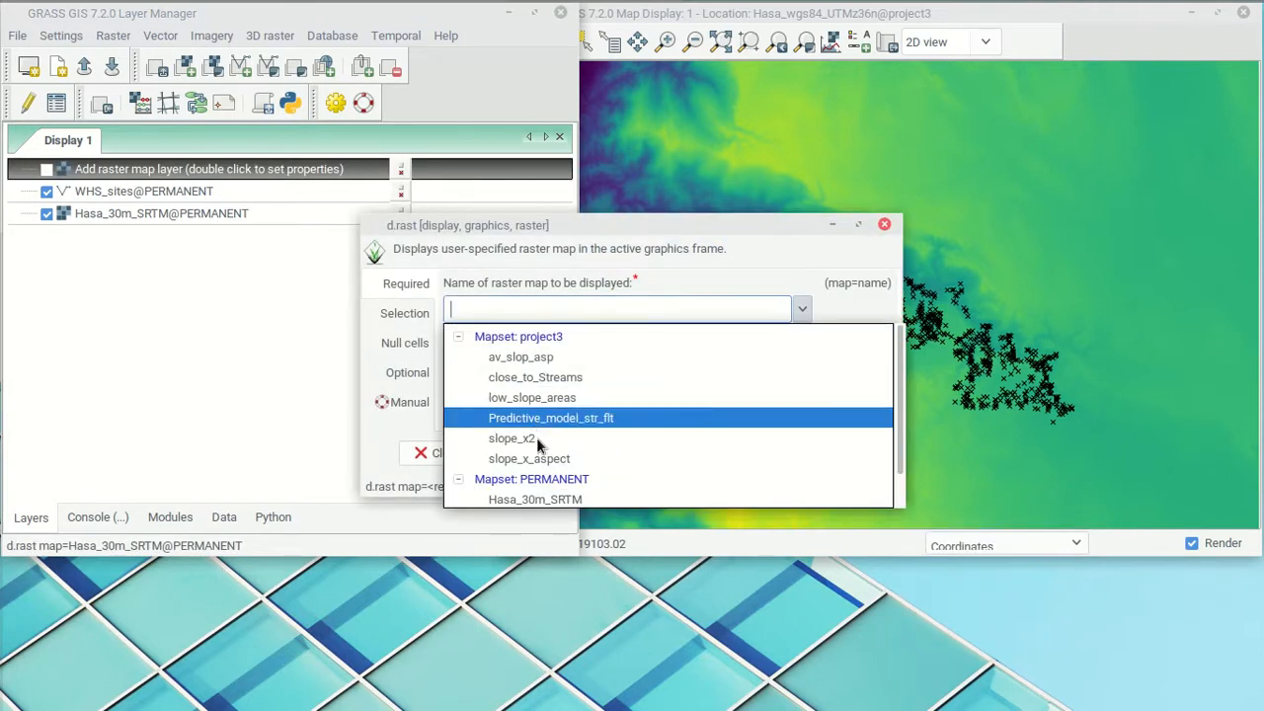
{"action": "left_click", "coordinate": [538, 438]}
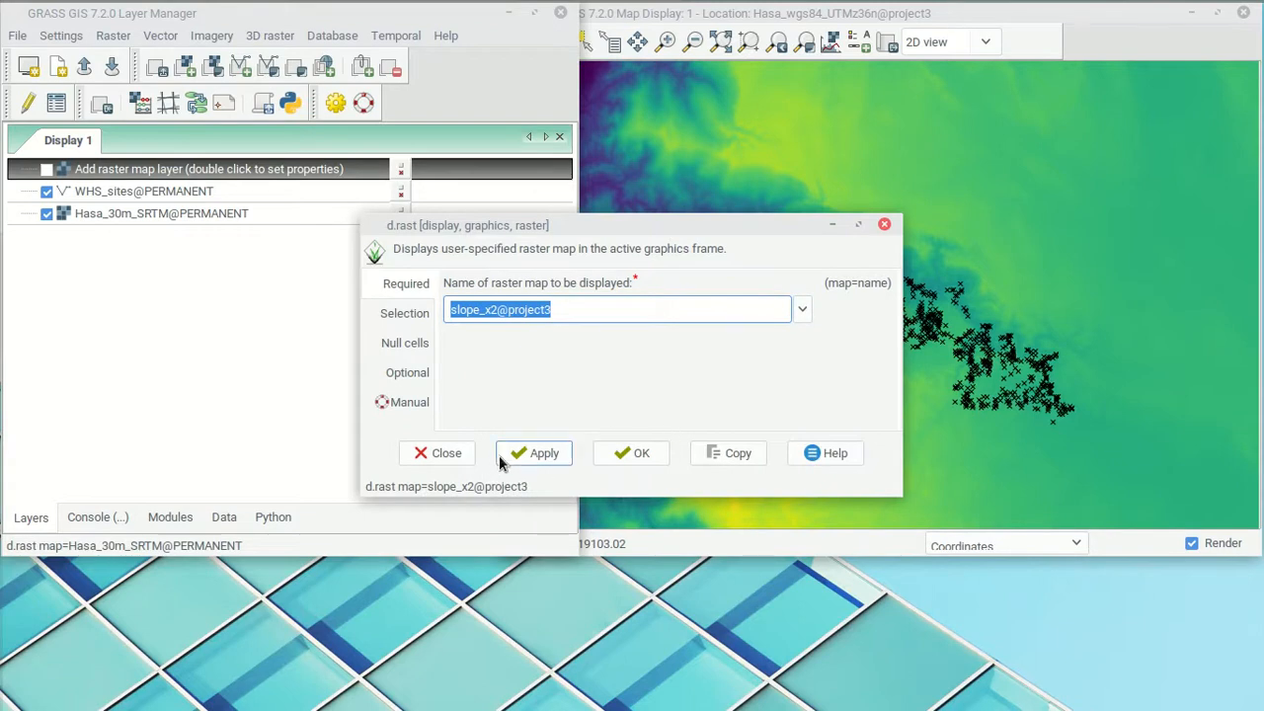
{"action": "left_click", "coordinate": [609, 452]}
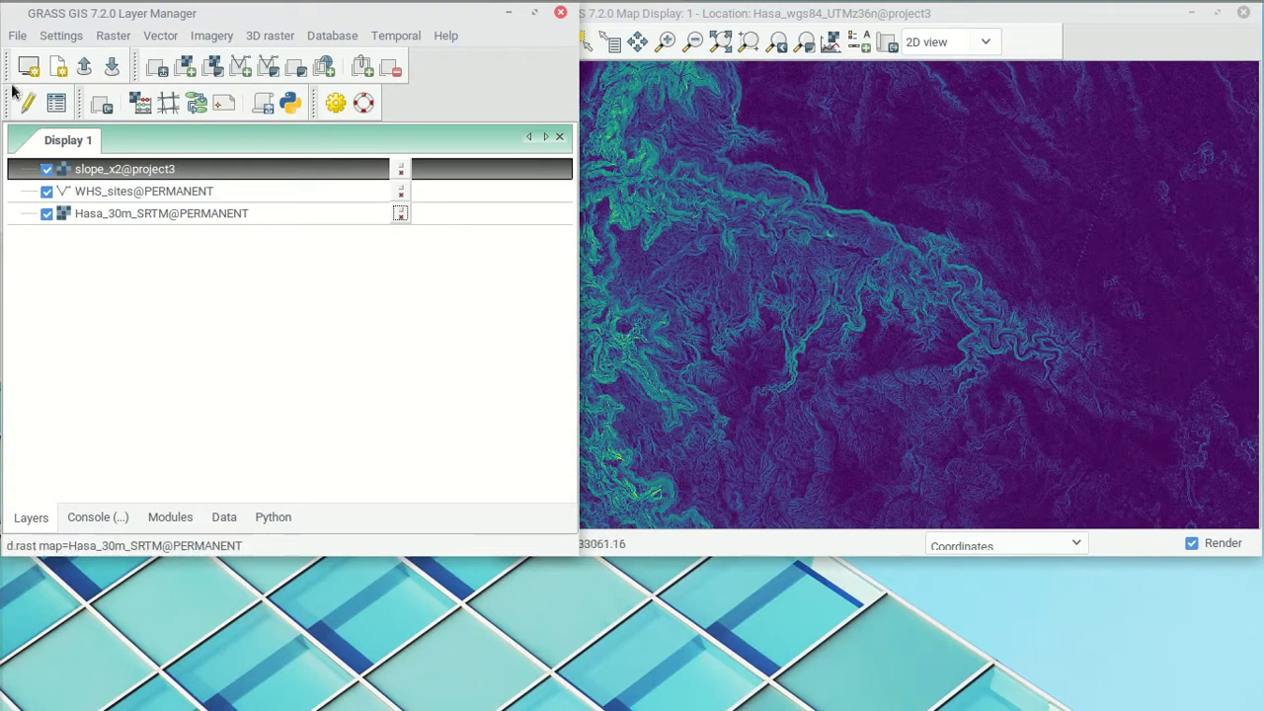
- Rename the raster map slope_x2 in the project3 mapset to fun_slope_experiment with g.rename
{"action": "left_click", "coordinate": [18, 36]}
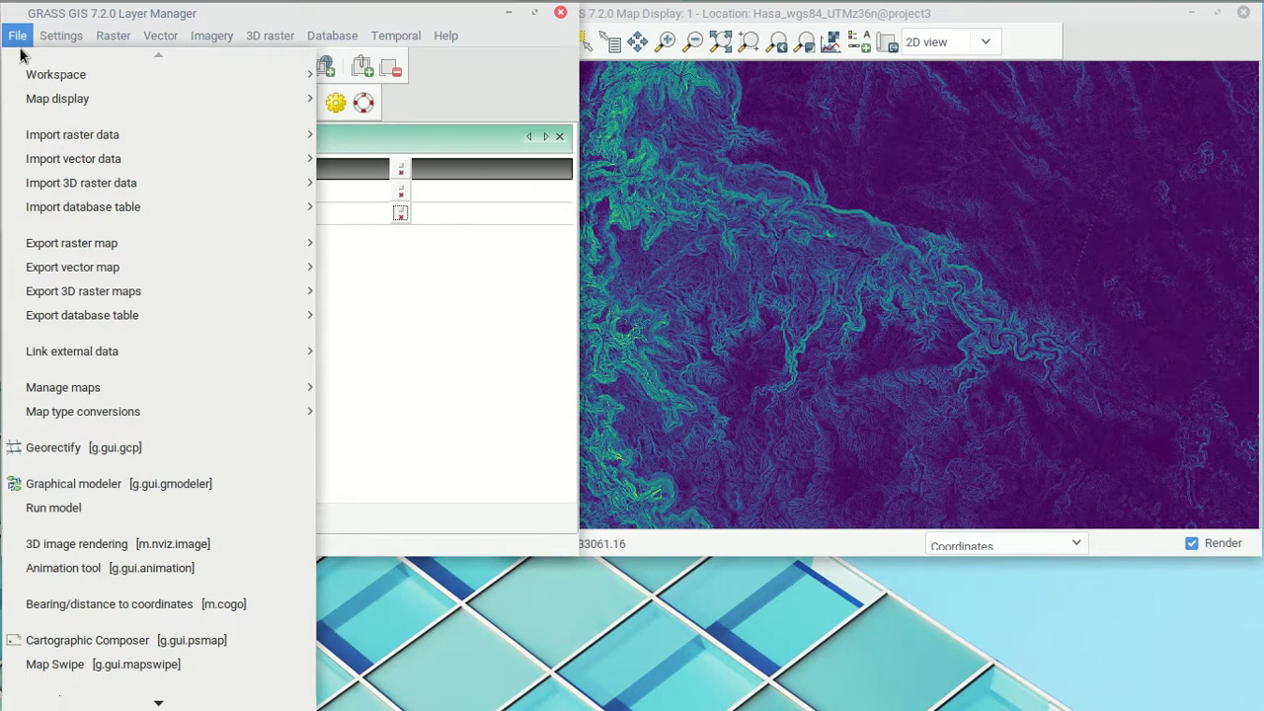
{"action": "mouse_move", "coordinate": [190, 393]}
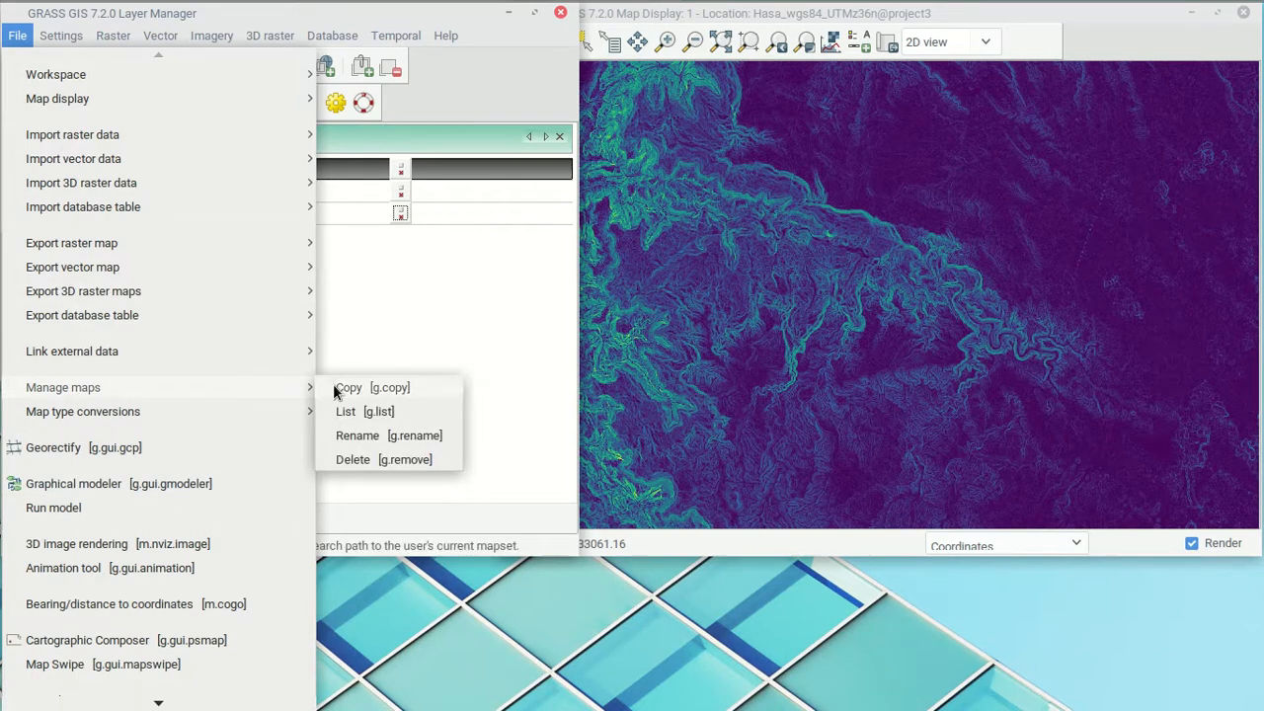
{"action": "left_click", "coordinate": [416, 442]}
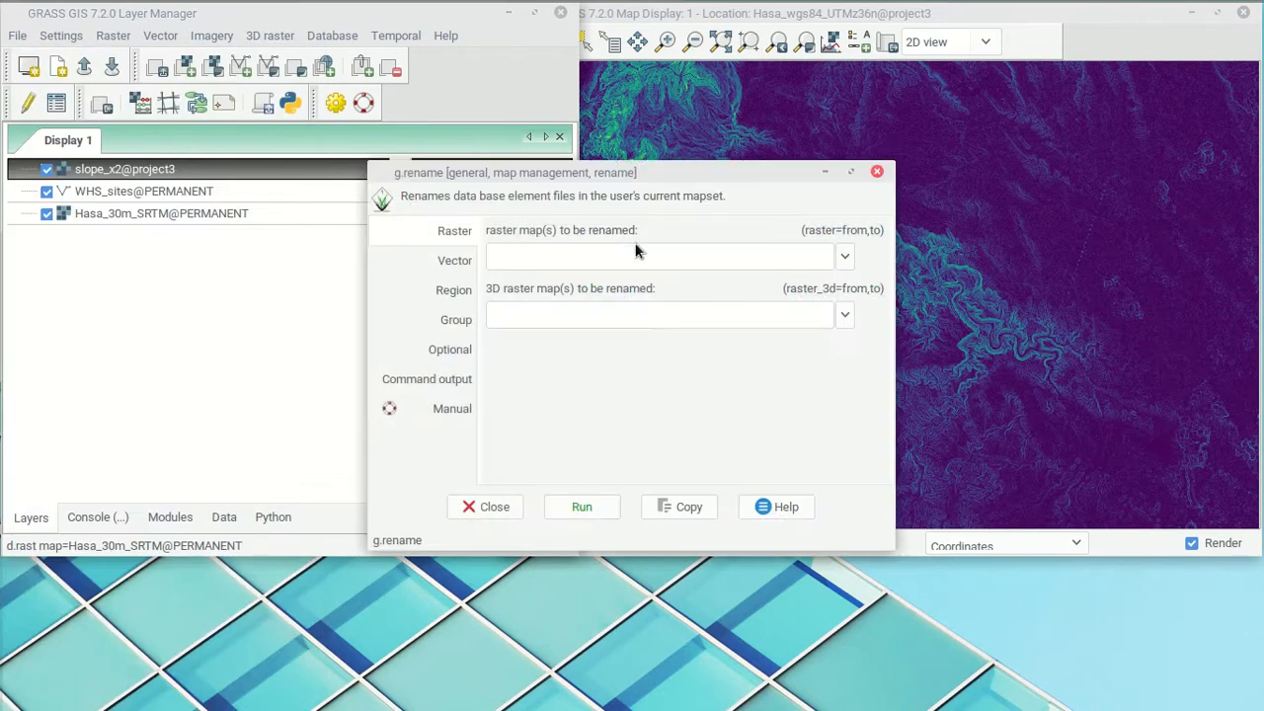
{"action": "left_click", "coordinate": [844, 256]}
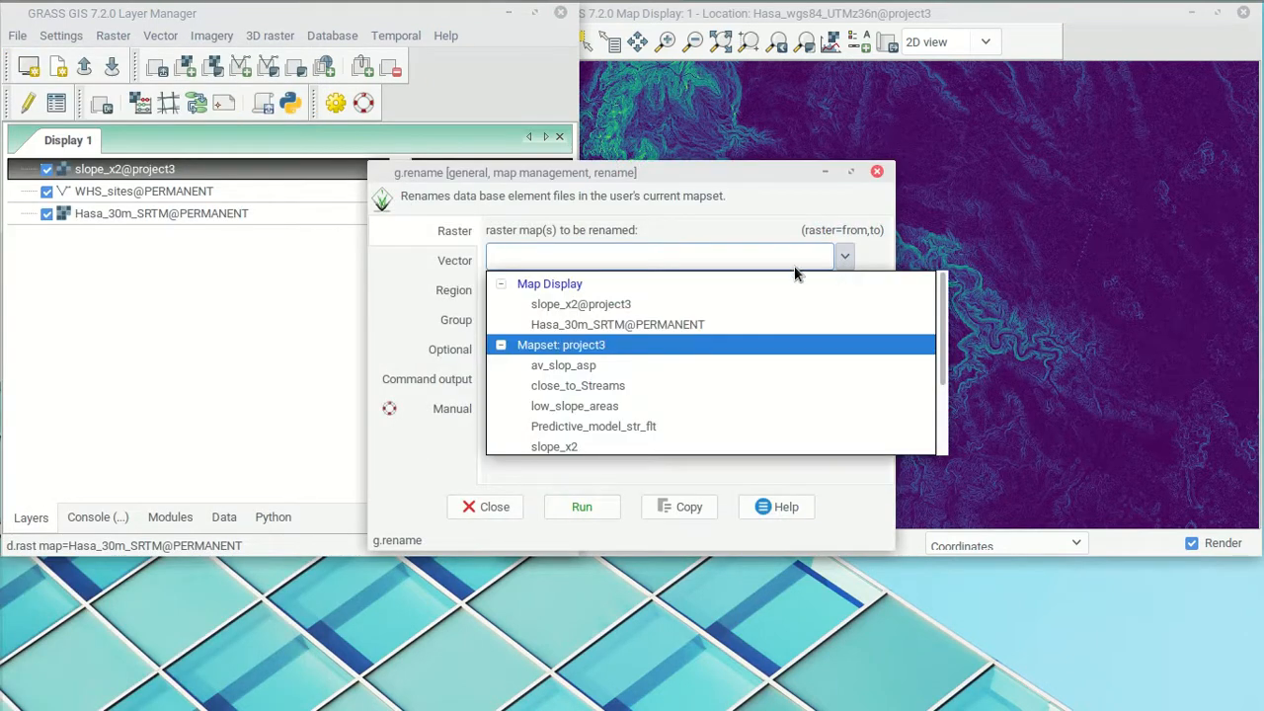
{"action": "scroll", "coordinate": [584, 368], "scroll_direction": "down", "scroll_amount": 2}
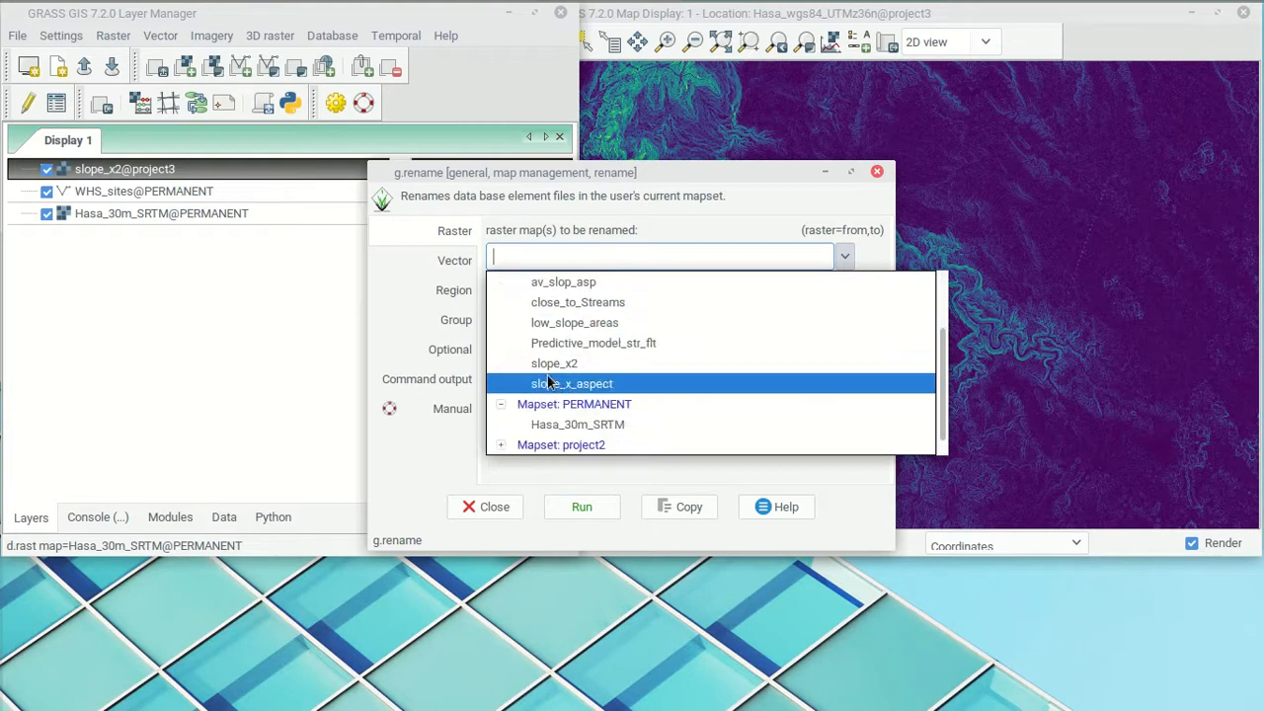
{"action": "left_click", "coordinate": [561, 363]}
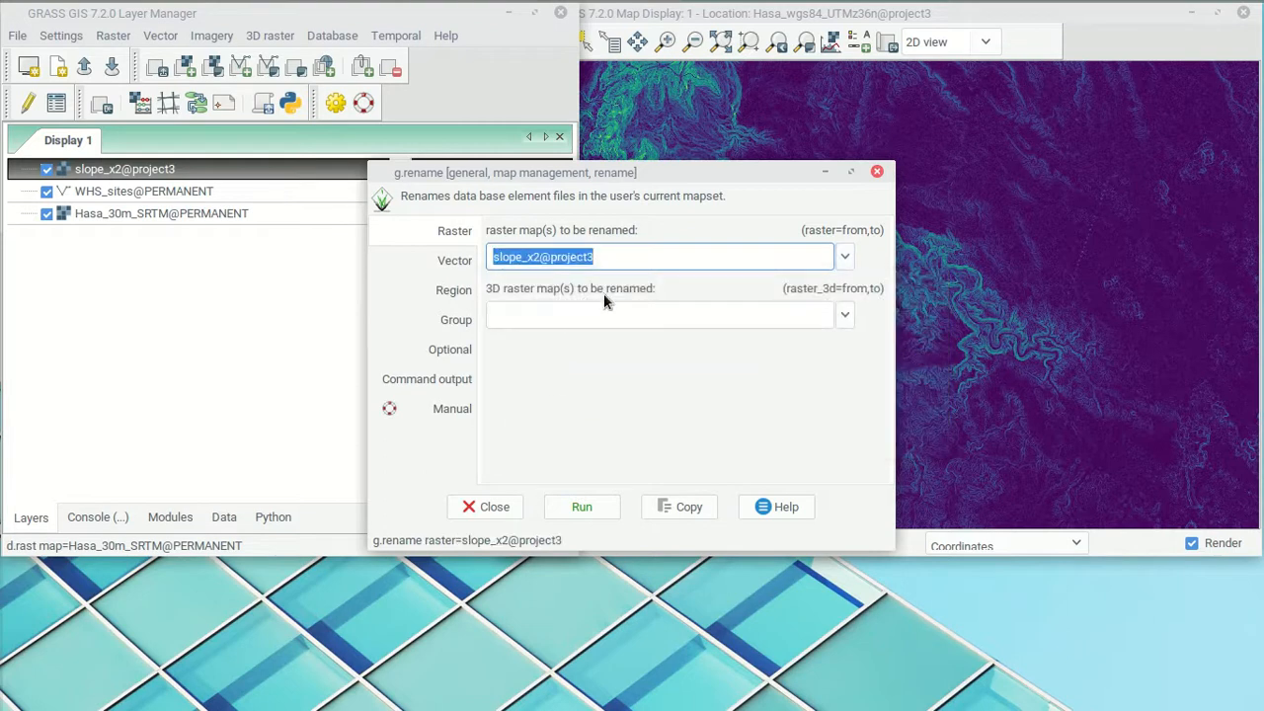
{"action": "left_click", "coordinate": [641, 257]}
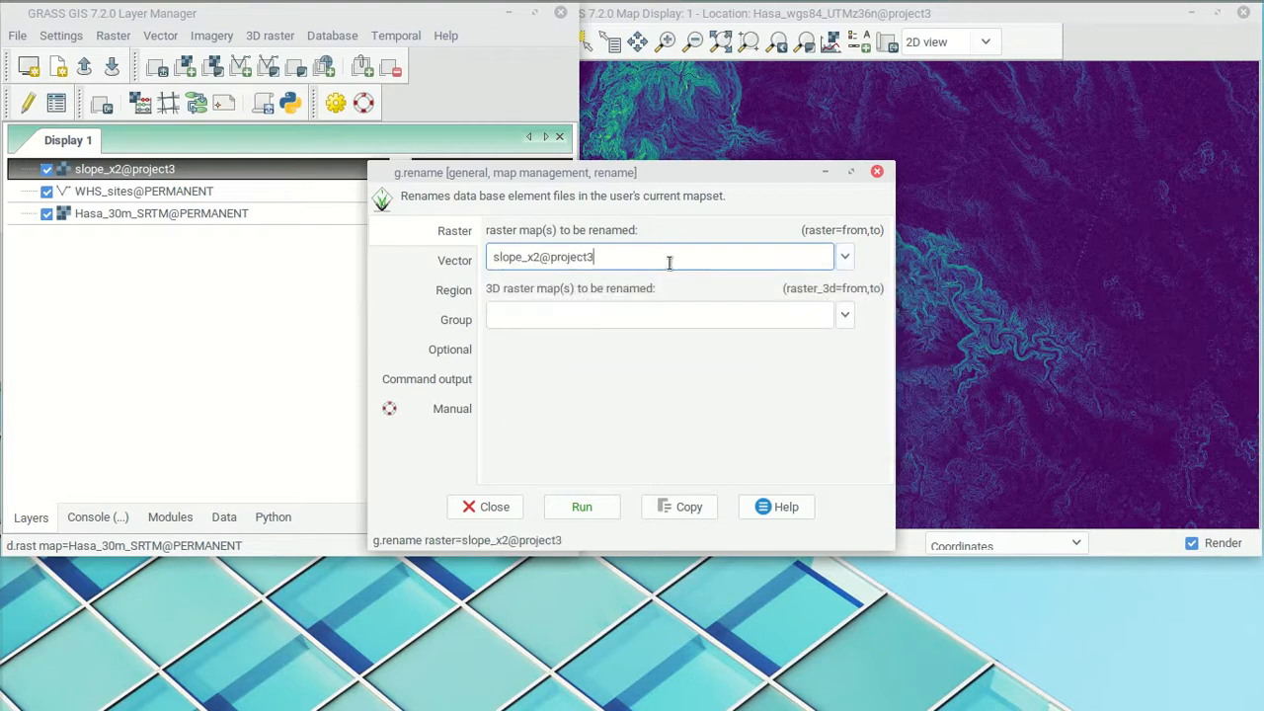
{"action": "type", "text": ",fun_slope_experiemnt"}
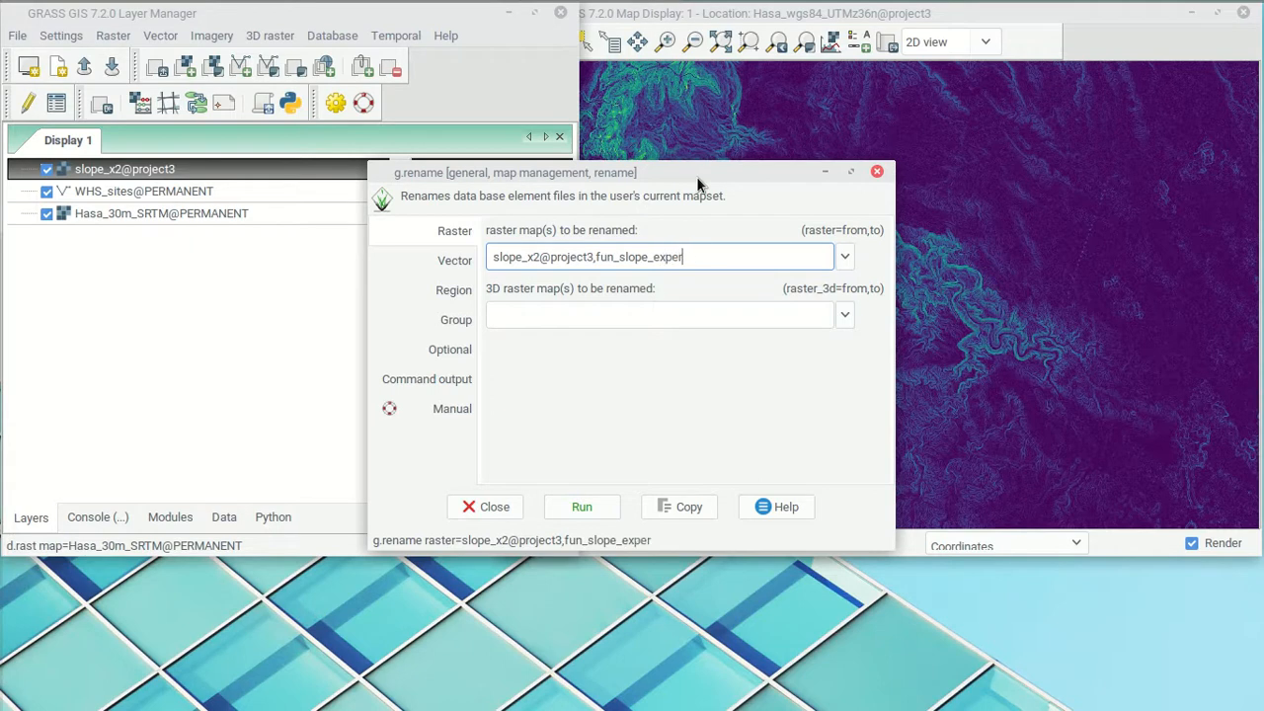
{"action": "key", "text": "BackSpace"}
{"action": "key", "text": "BackSpace"}
{"action": "key", "text": "BackSpace"}
{"action": "type", "text": "ment"}
{"action": "left_click", "coordinate": [581, 507]}
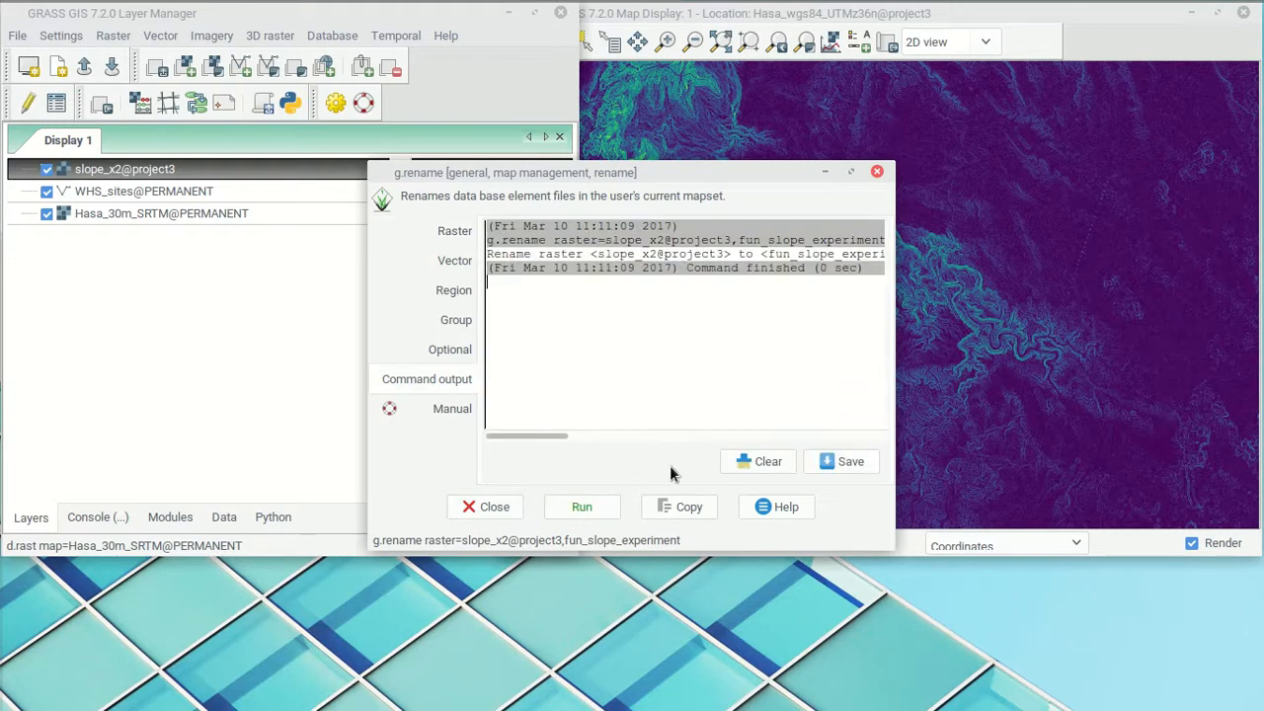
- Point the slope_x2 layer to the renamed raster fun_slope_experiment and view the map display
{"action": "left_click", "coordinate": [261, 274]}
{"action": "double_click", "coordinate": [140, 173]}
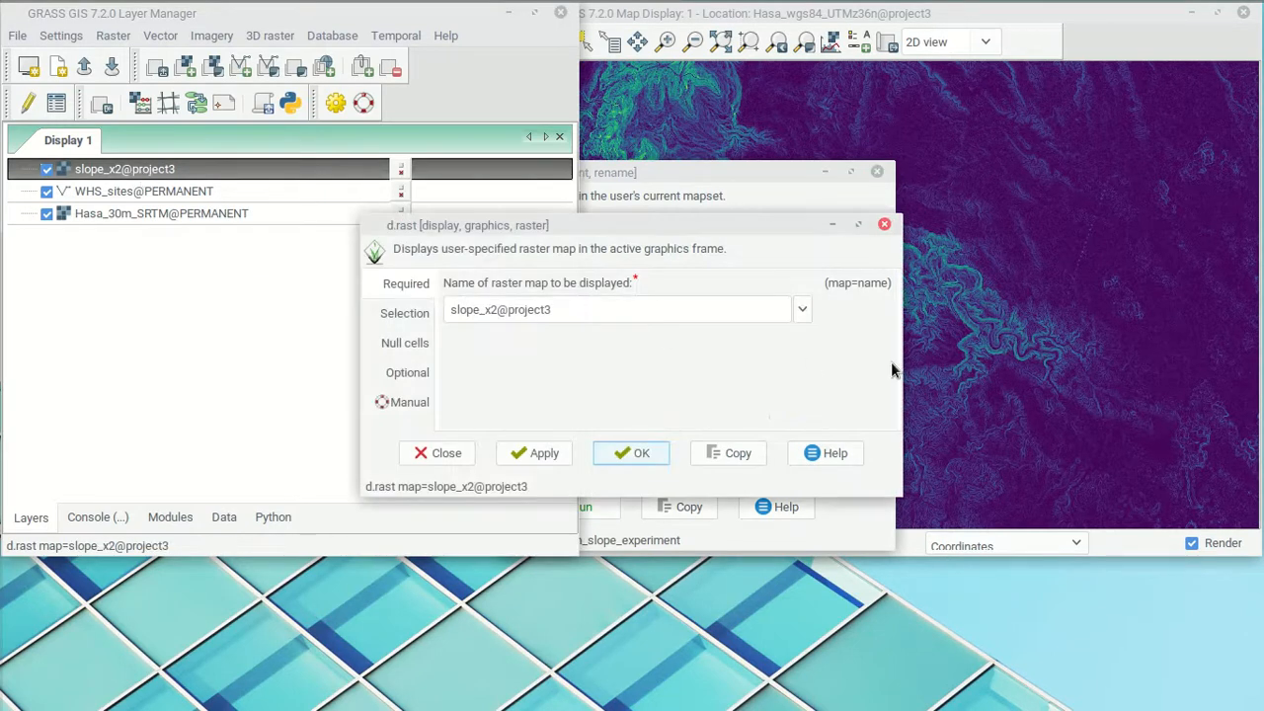
{"action": "left_click", "coordinate": [801, 309]}
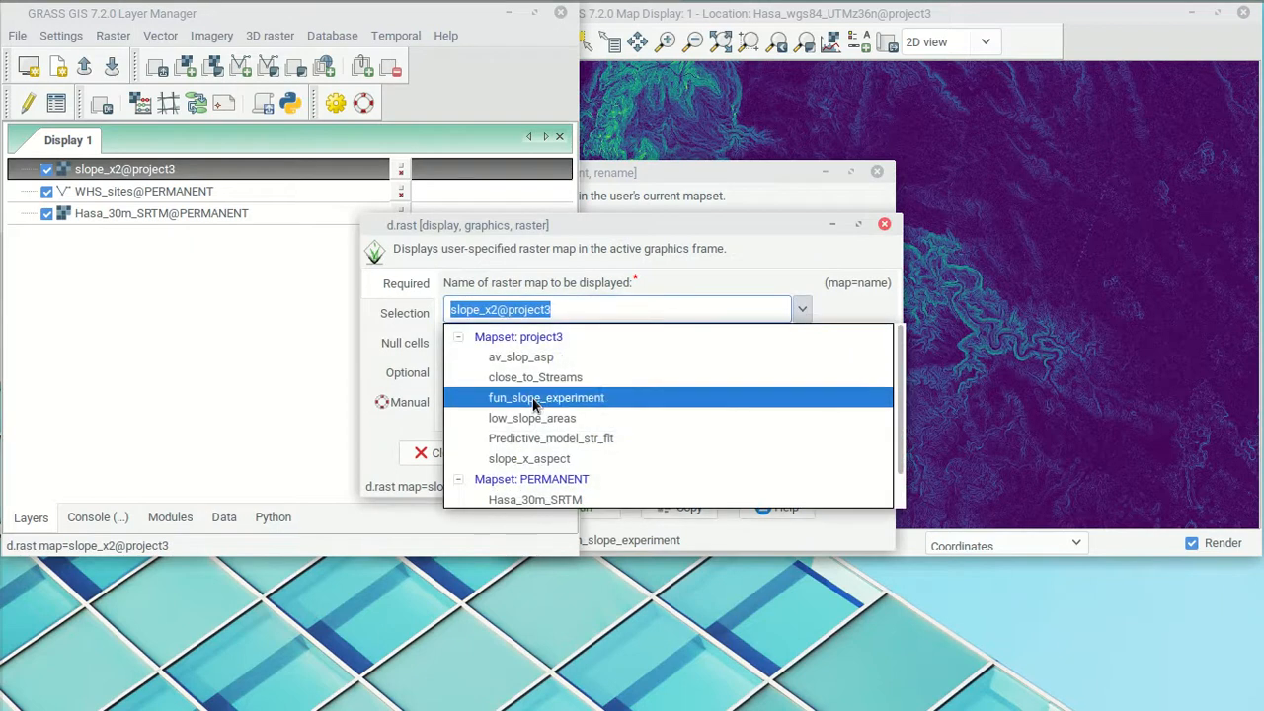
{"action": "left_click", "coordinate": [571, 398]}
{"action": "left_click", "coordinate": [640, 452]}
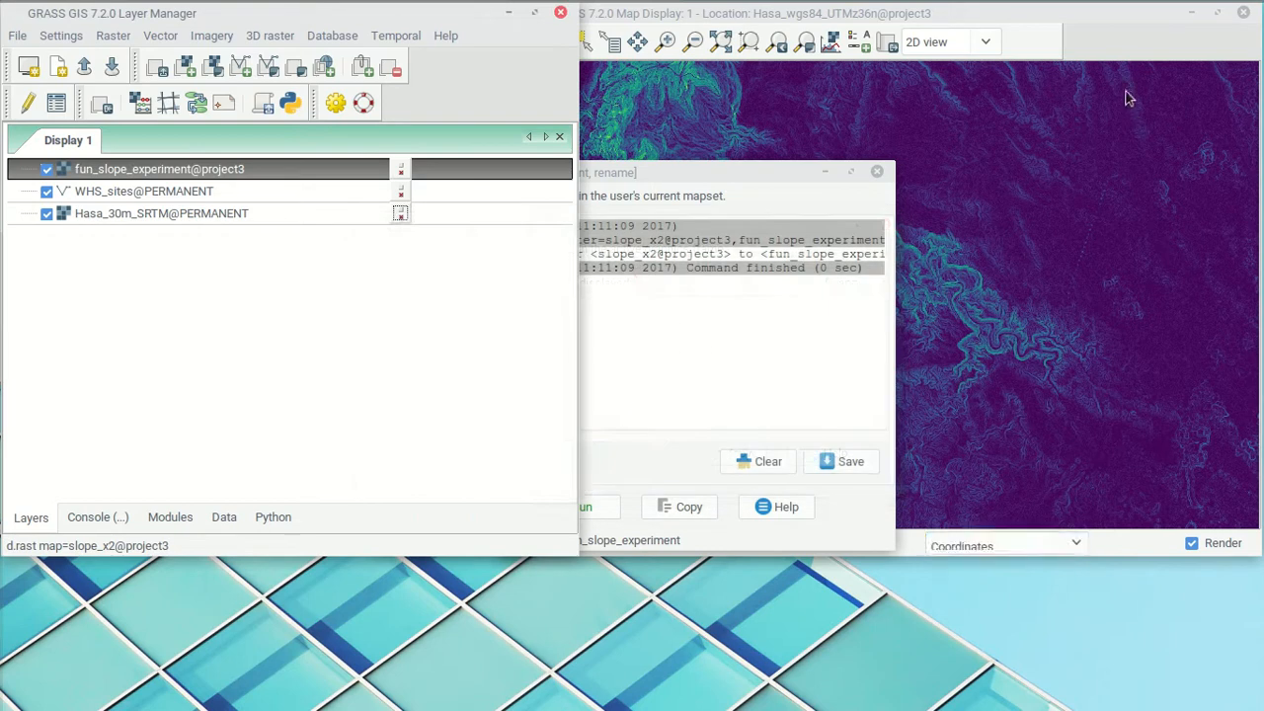
{"action": "left_click", "coordinate": [1133, 117]}
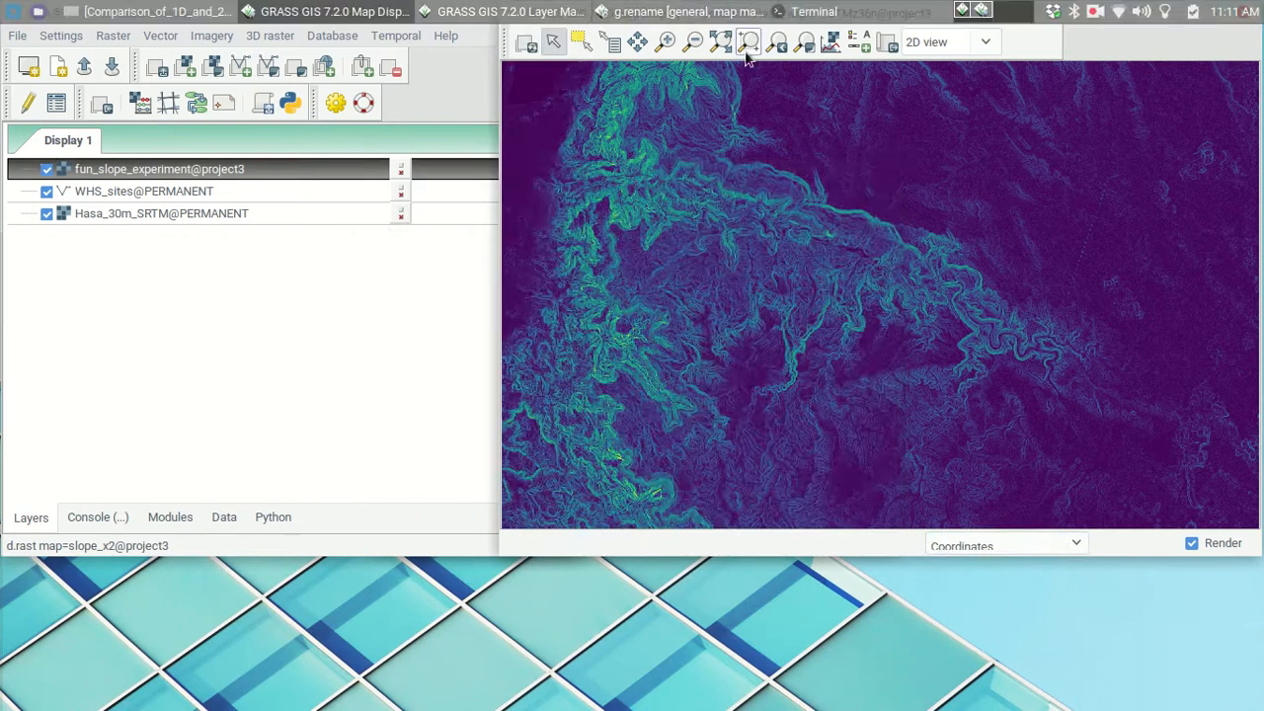
- Bring back the g.rename dialog, review its raster and vector renaming options, and close it
{"action": "left_click", "coordinate": [706, 10]}
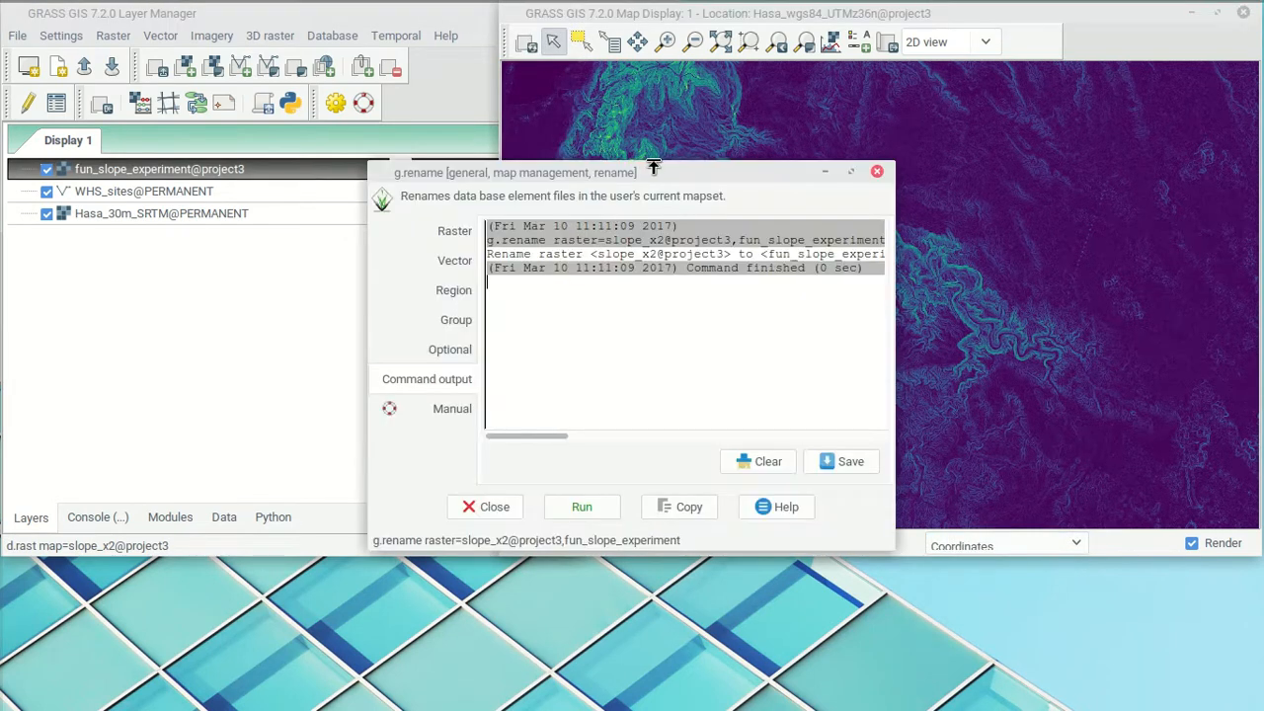
{"action": "left_click_drag", "start_coordinate": [654, 168], "coordinate": [576, 176]}
{"action": "left_click", "coordinate": [378, 245]}
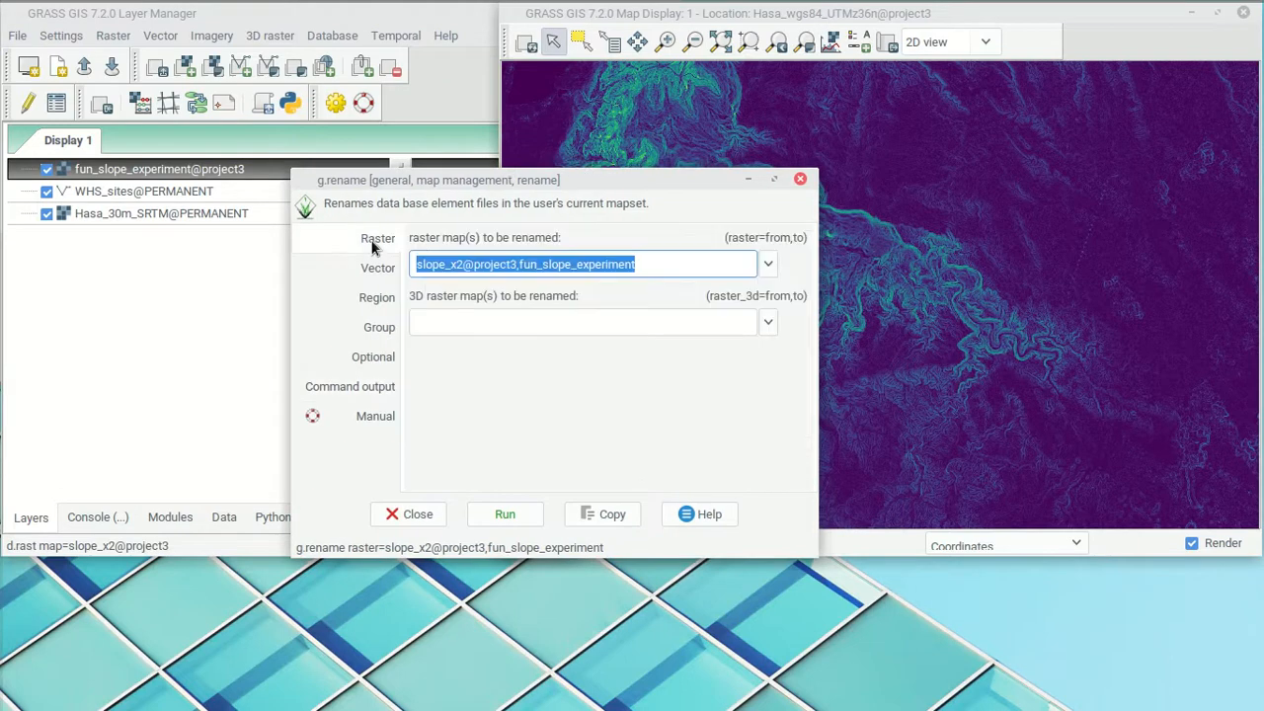
{"action": "left_click", "coordinate": [385, 268]}
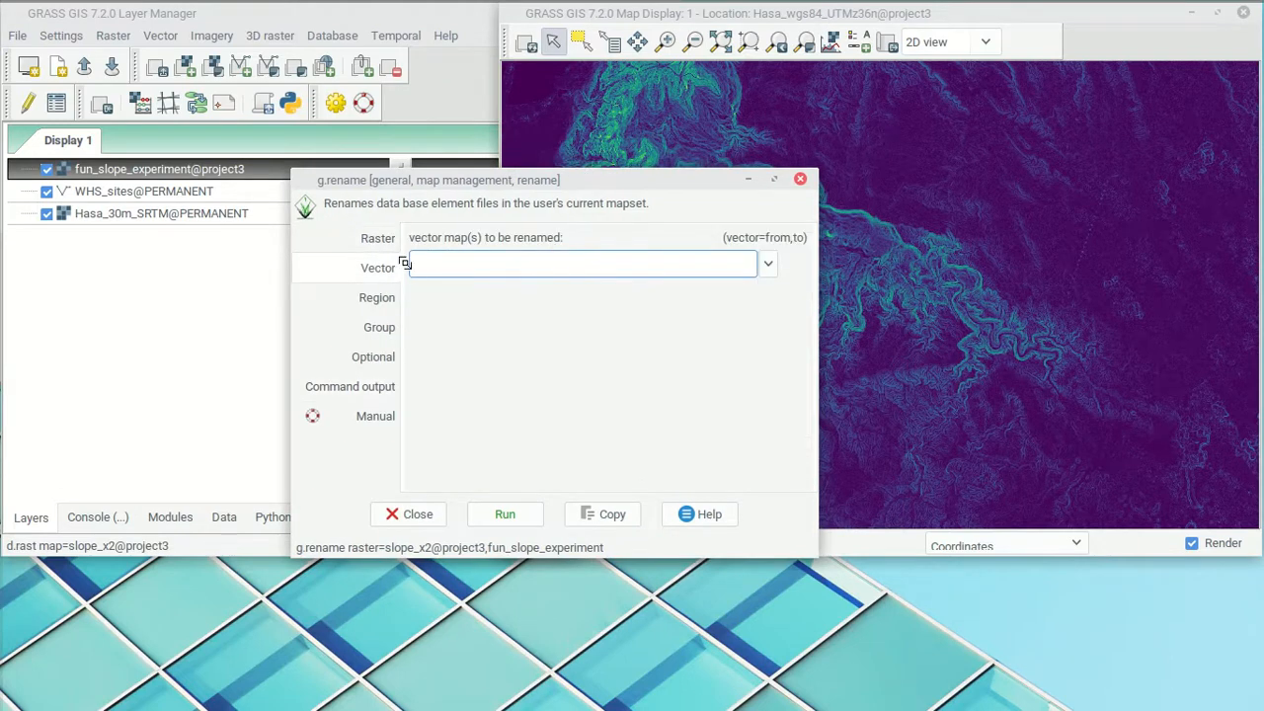
{"action": "left_click", "coordinate": [801, 180]}
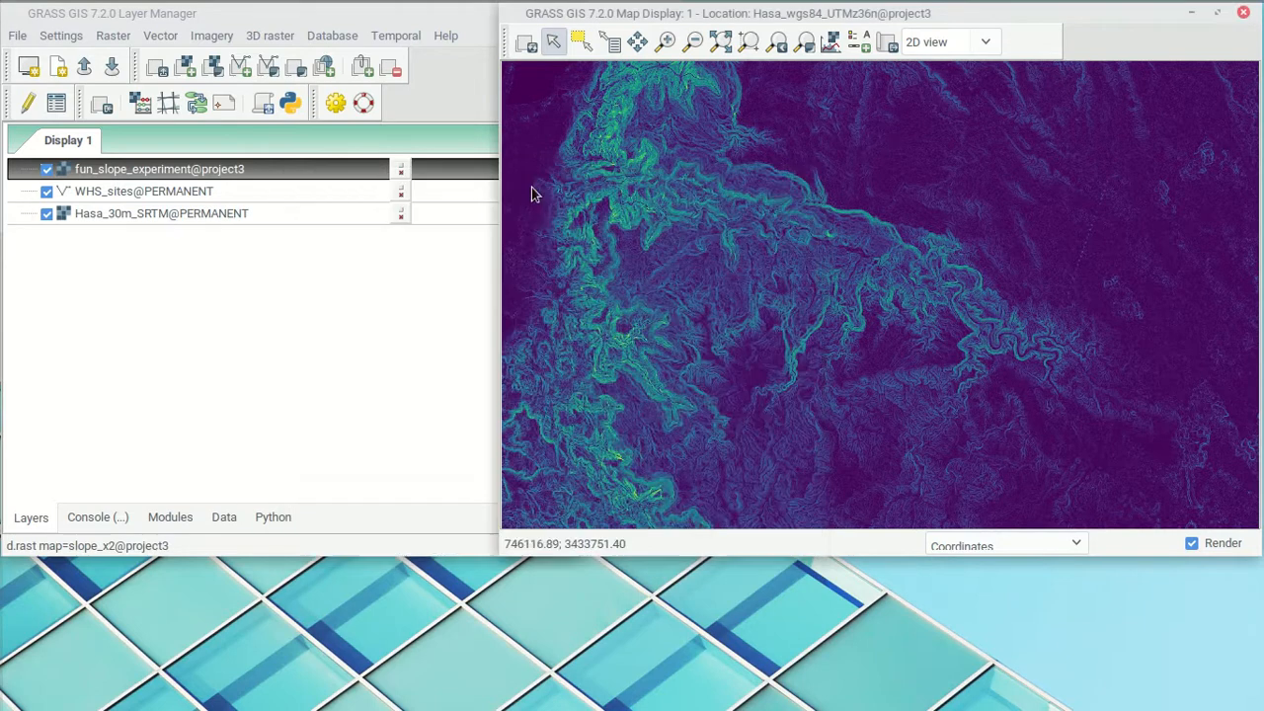
- Copy the raster 30m_hillshade from the project2 mapset into the current mapset as my_hillshade with g.copy, and close the dialog
{"action": "left_click", "coordinate": [18, 35]}
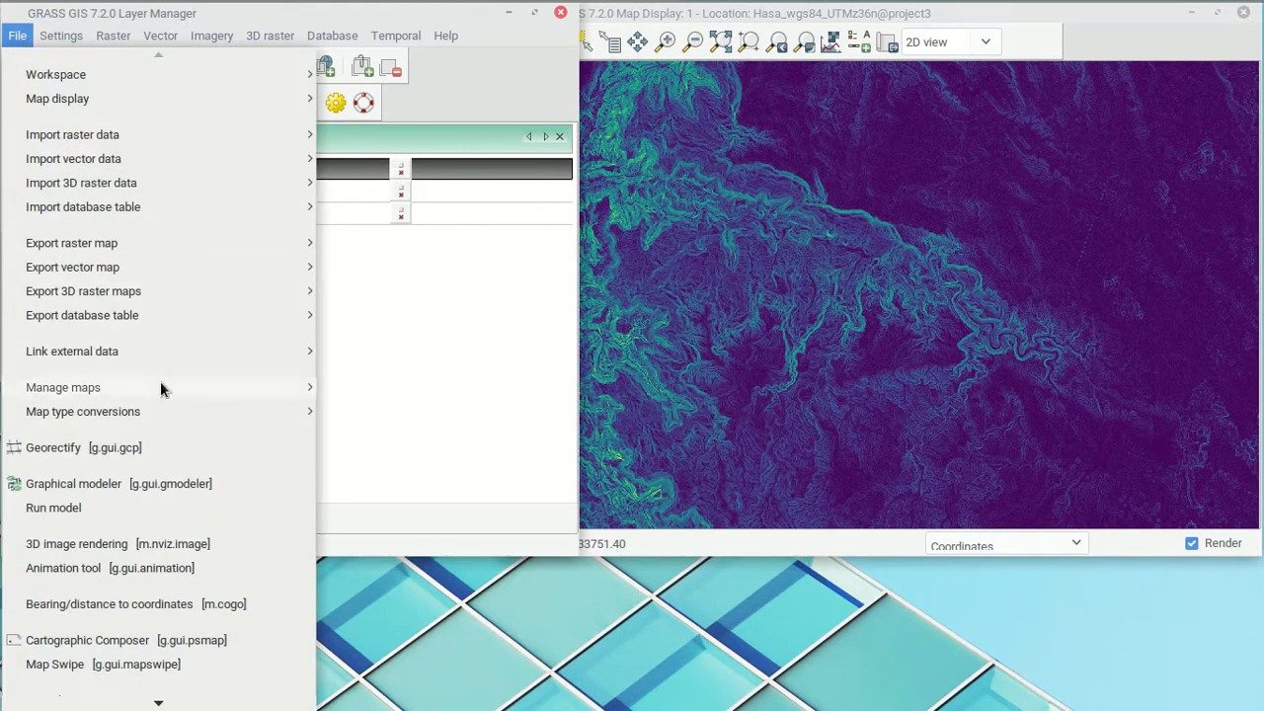
{"action": "mouse_move", "coordinate": [237, 383]}
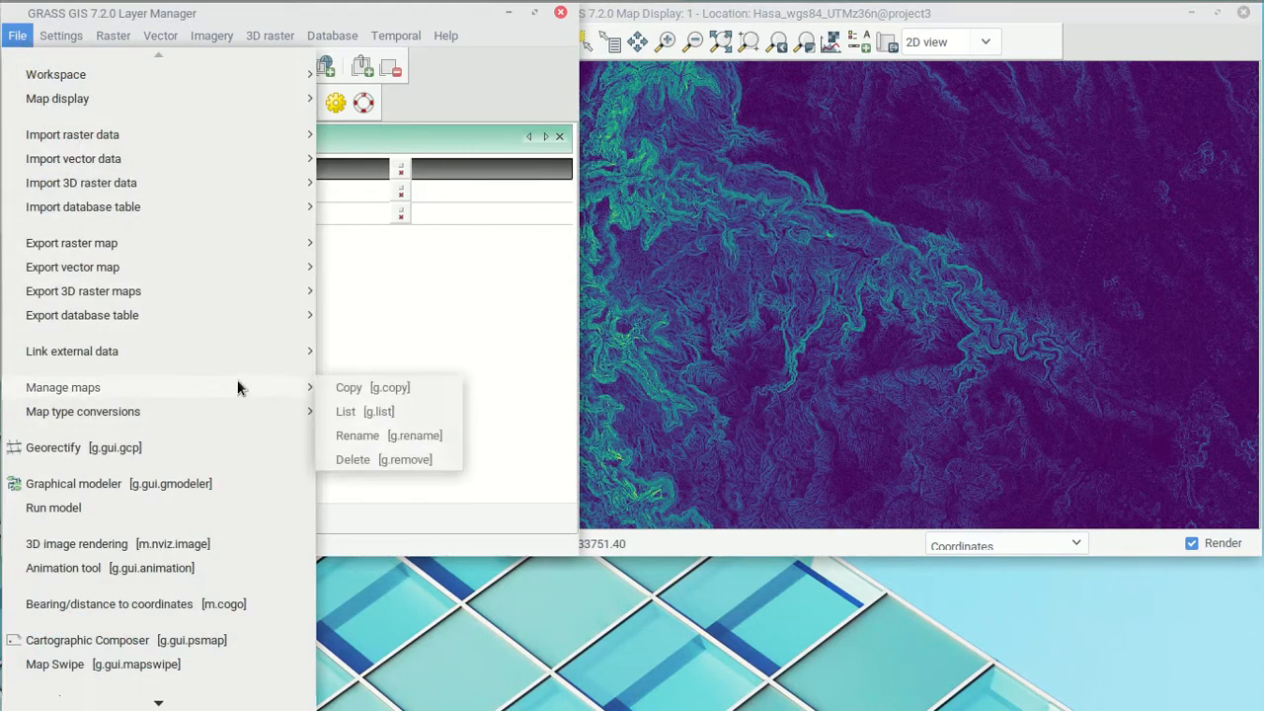
{"action": "left_click", "coordinate": [402, 388]}
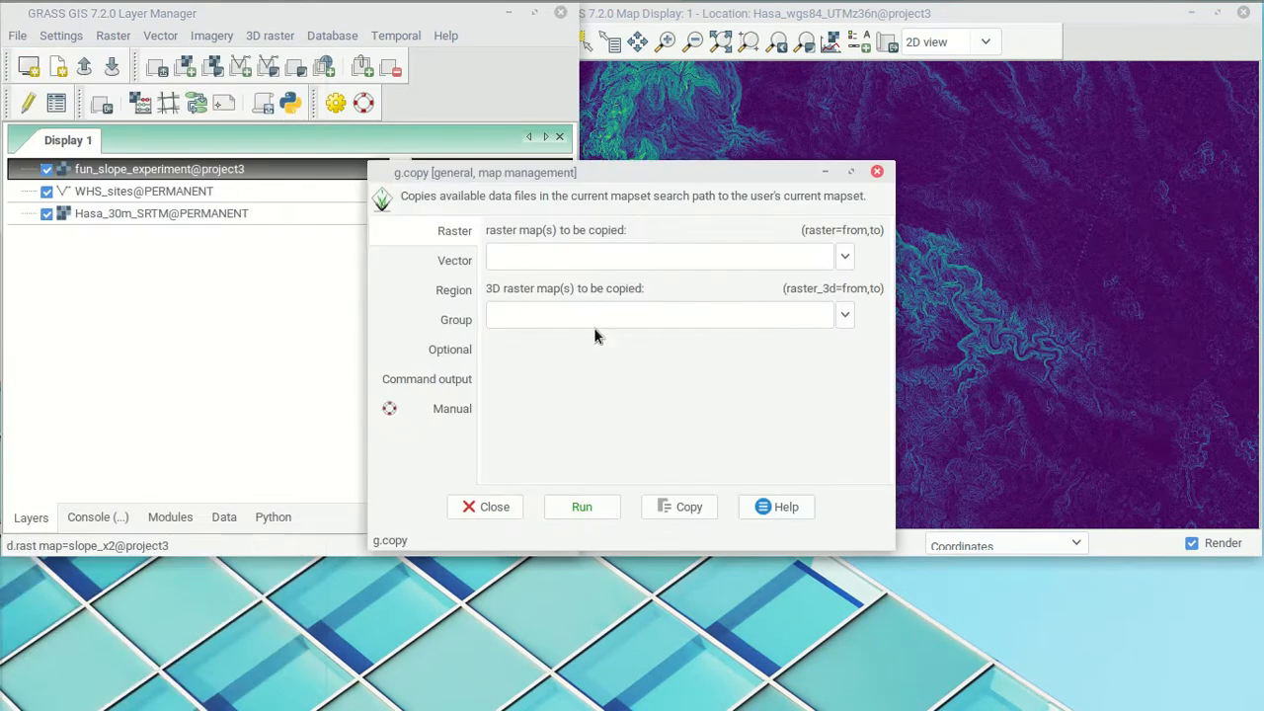
{"action": "left_click", "coordinate": [845, 258]}
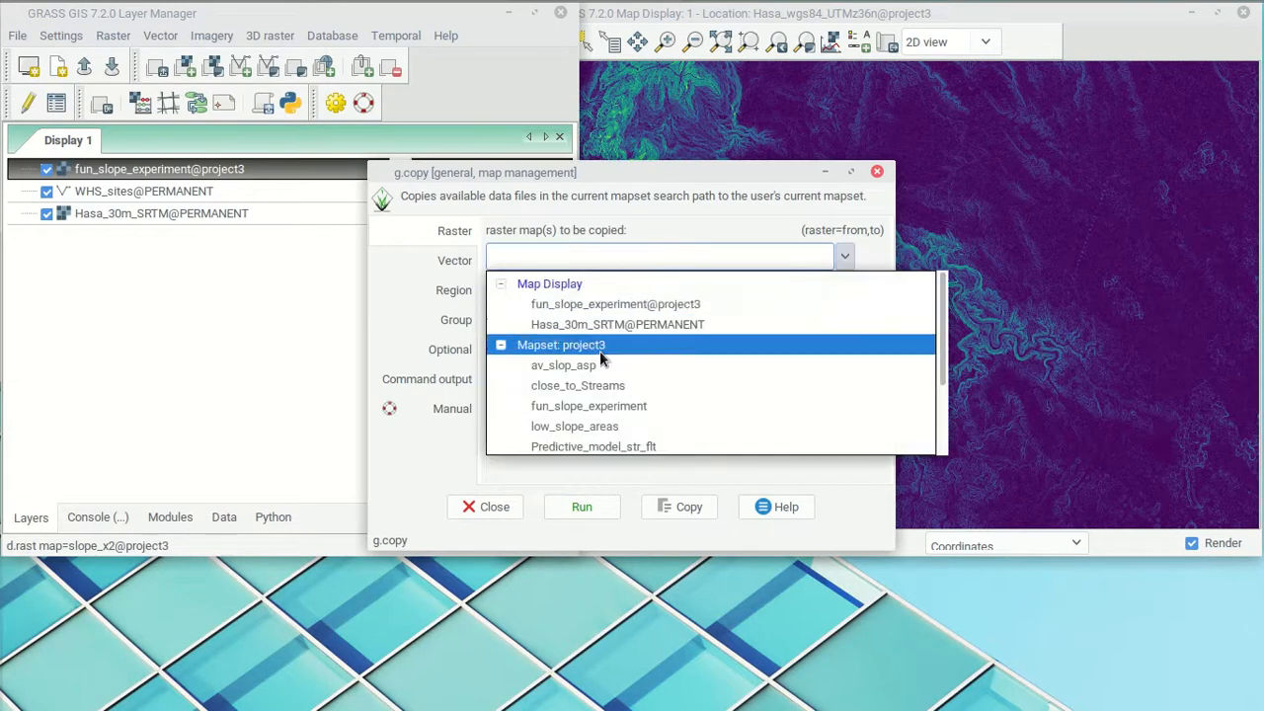
{"action": "scroll", "coordinate": [623, 336], "scroll_direction": "down", "scroll_amount": 3}
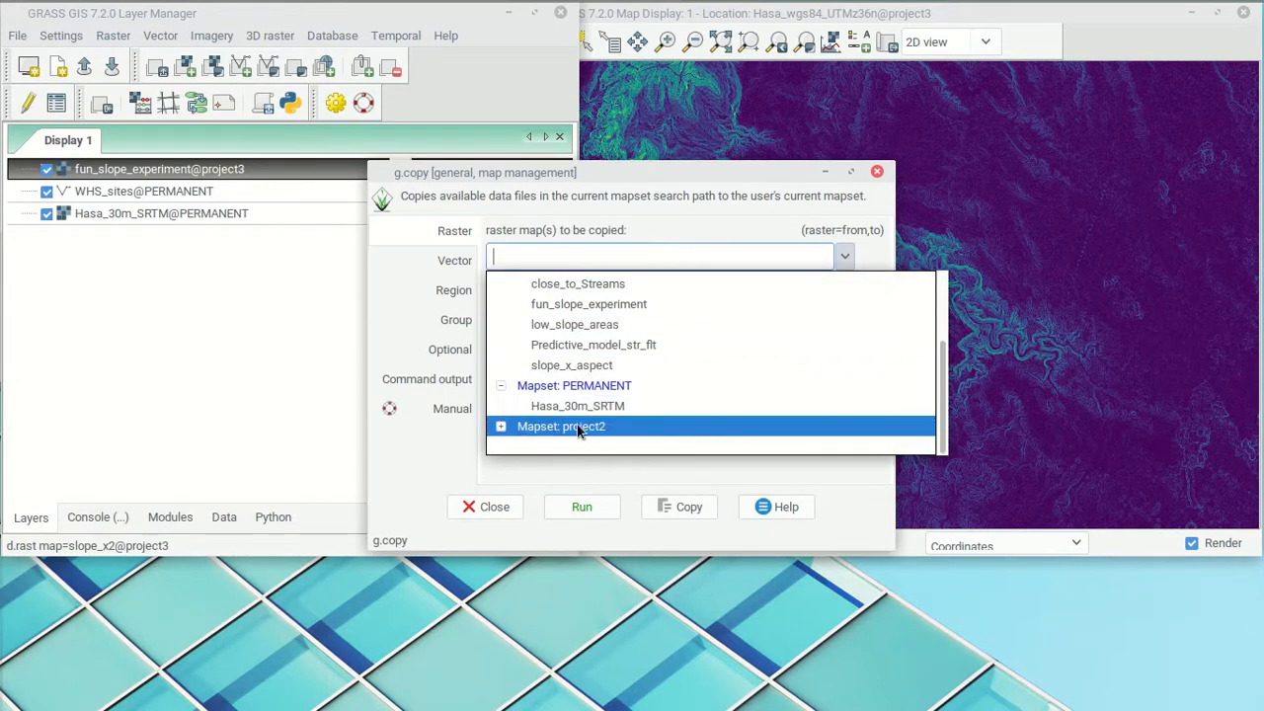
{"action": "left_click", "coordinate": [500, 427]}
{"action": "scroll", "coordinate": [524, 415], "scroll_direction": "down", "scroll_amount": 3}
{"action": "left_click", "coordinate": [523, 362]}
{"action": "left_click", "coordinate": [657, 249]}
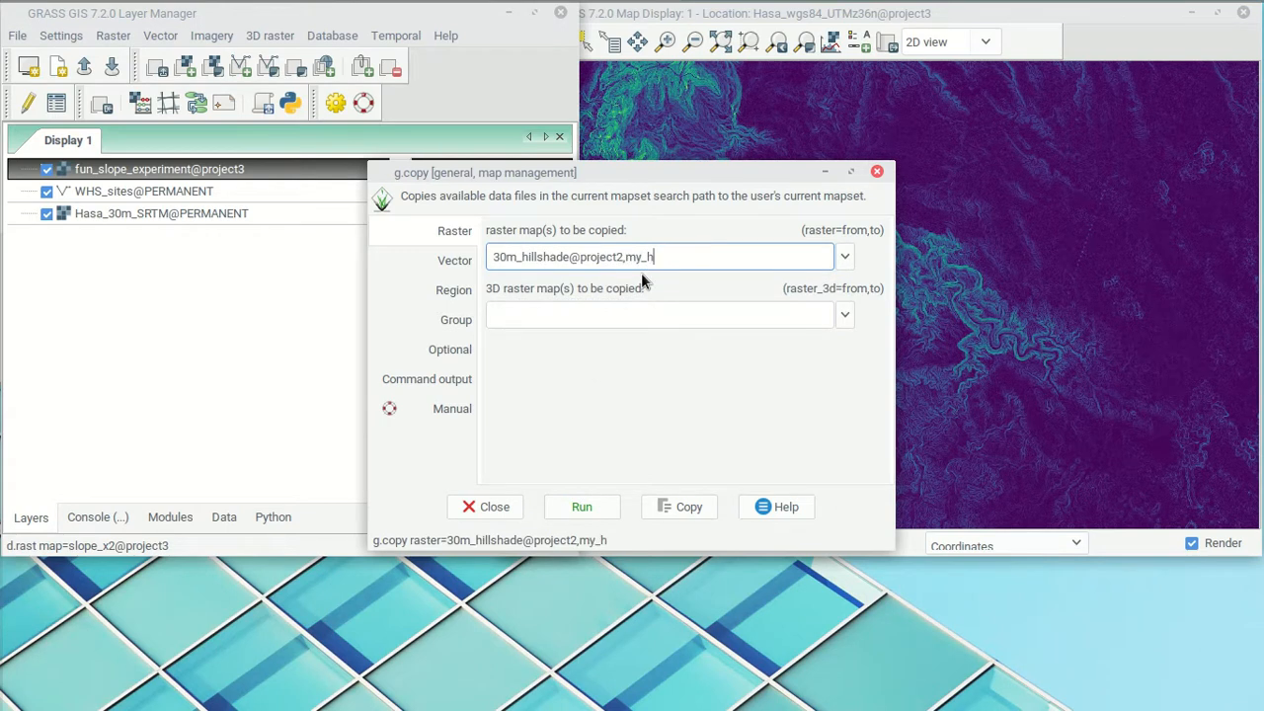
{"action": "type", "text": ",my_hillshade"}
{"action": "left_click", "coordinate": [599, 514]}
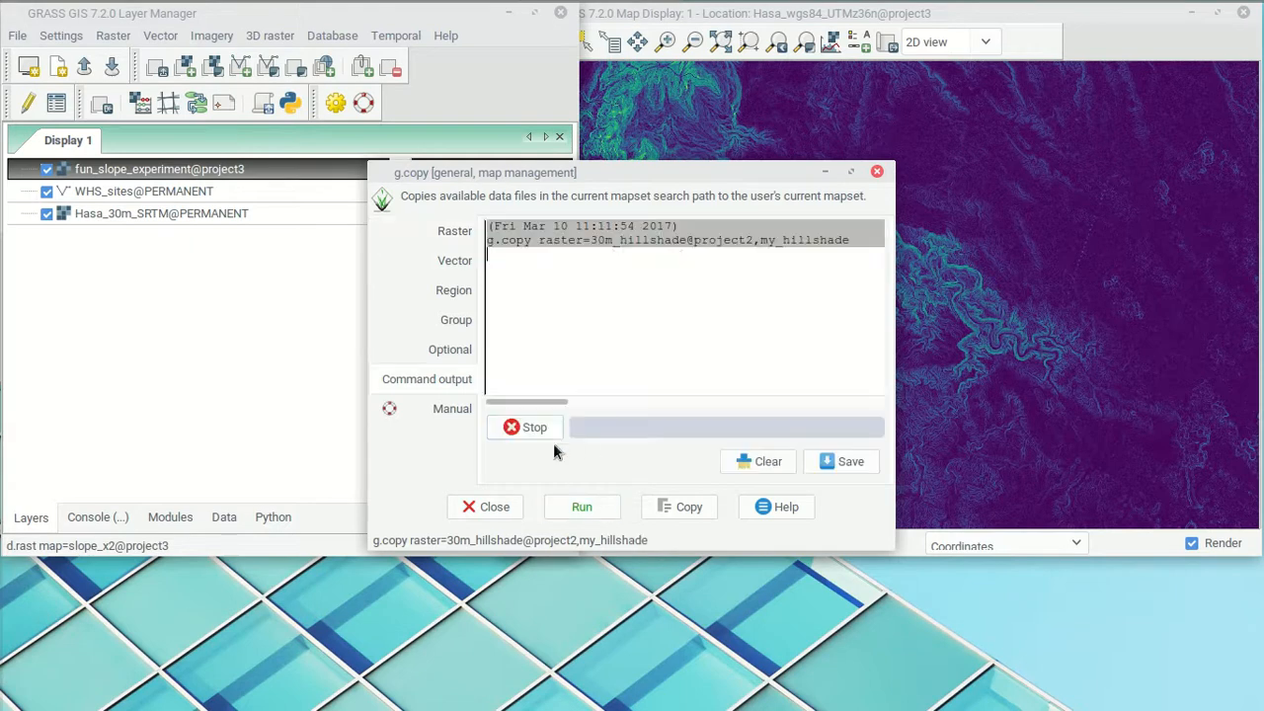
{"action": "left_click", "coordinate": [877, 171]}
- Check the available rasters for my_hillshade in project3 and the original 30m_hillshade in project2, without adding a layer
{"action": "left_click", "coordinate": [179, 66]}
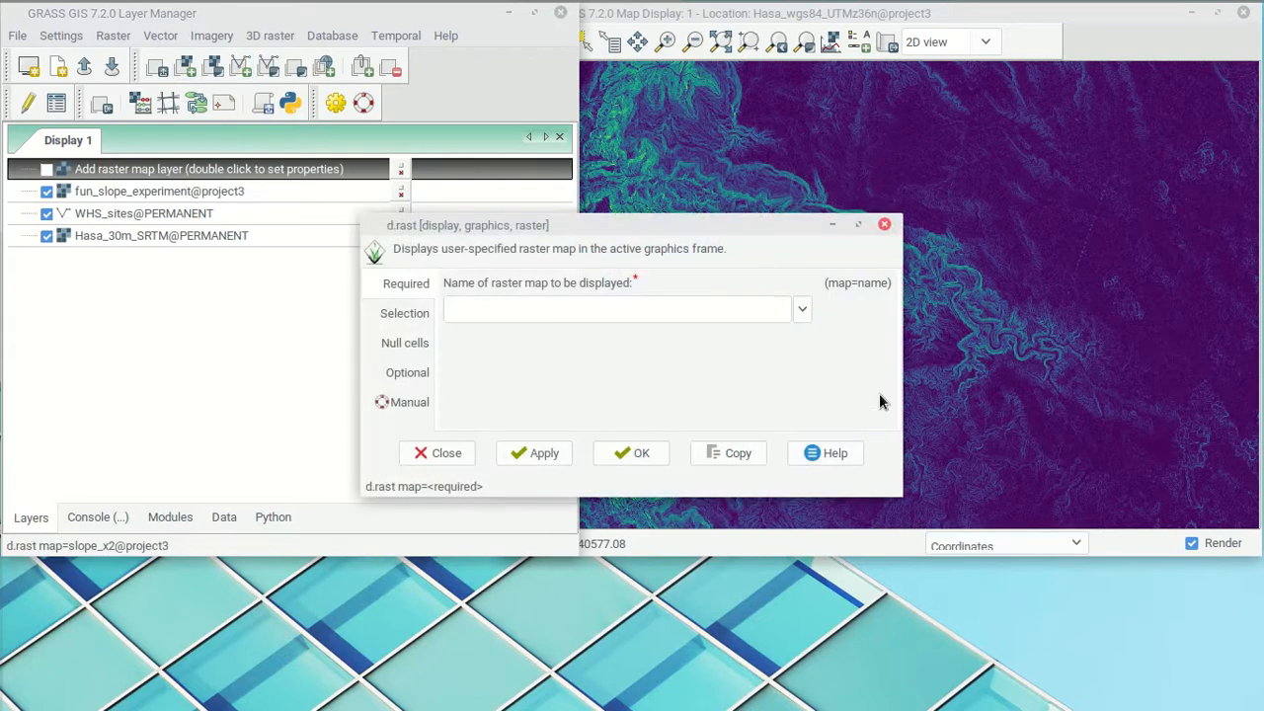
{"action": "left_click", "coordinate": [801, 311]}
{"action": "scroll", "coordinate": [563, 385], "scroll_direction": "down", "scroll_amount": 1}
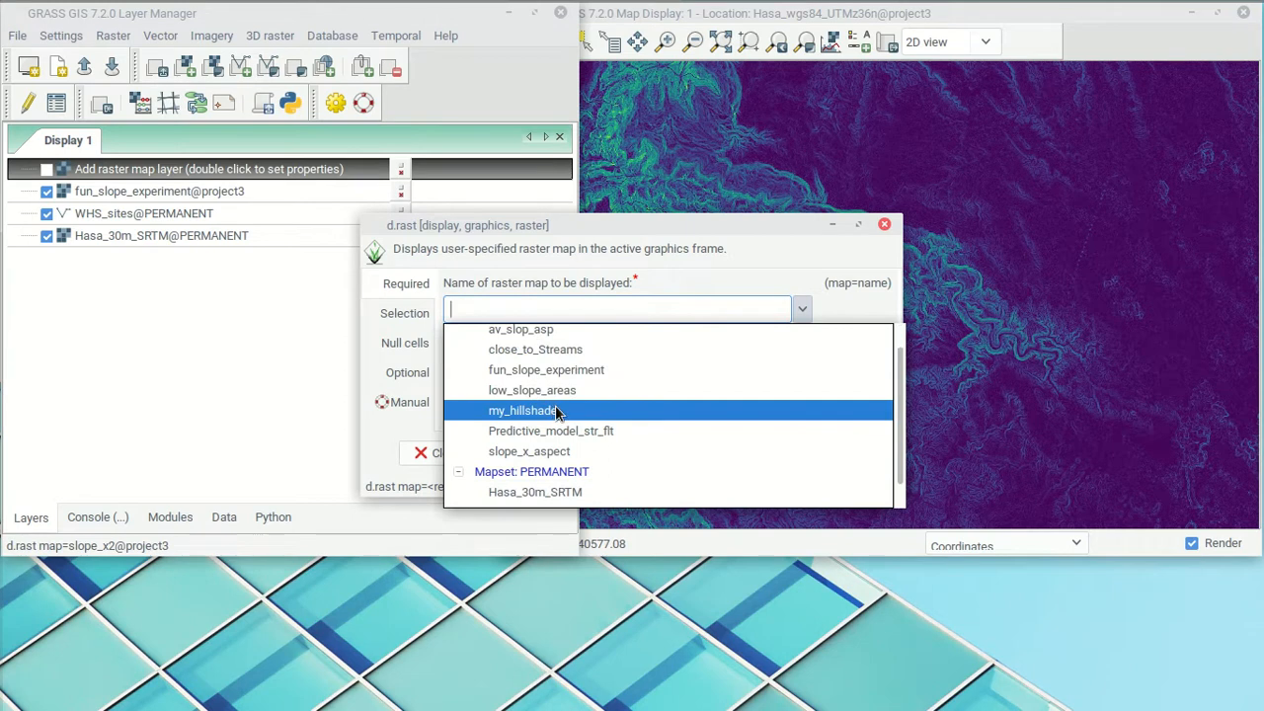
{"action": "scroll", "coordinate": [652, 415], "scroll_direction": "down", "scroll_amount": 1}
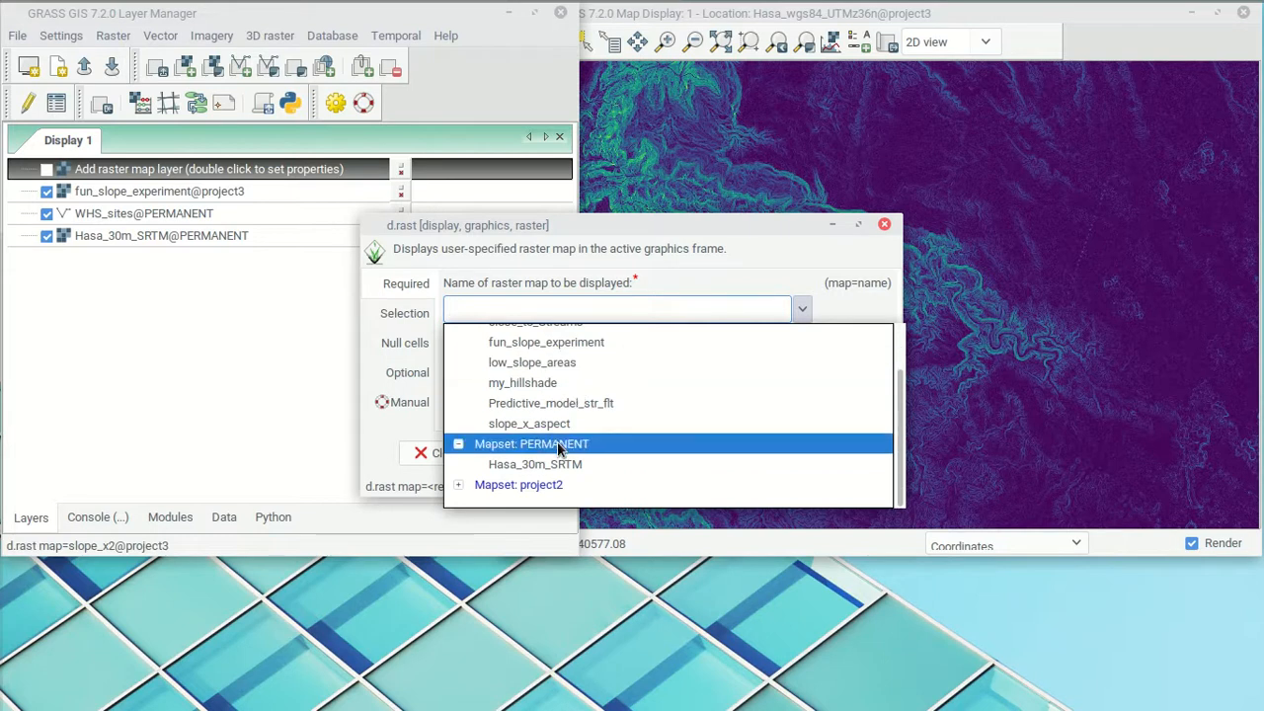
{"action": "left_click", "coordinate": [459, 486]}
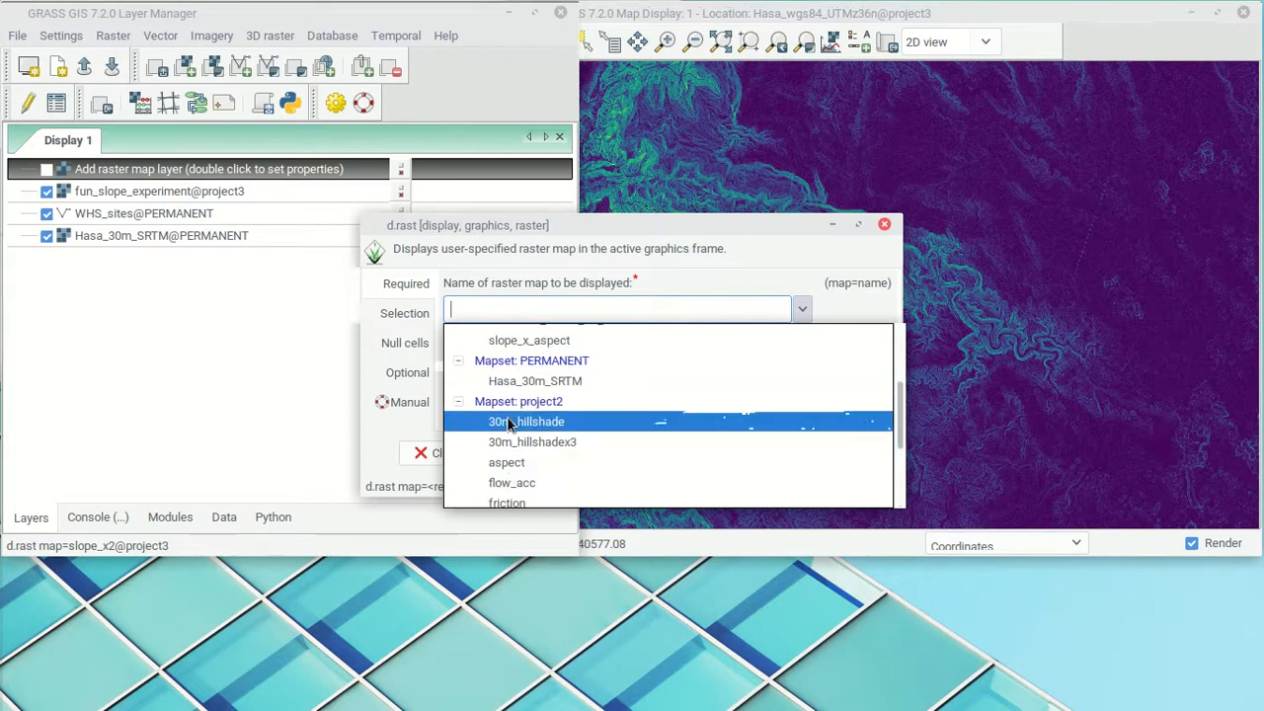
{"action": "scroll", "coordinate": [572, 415], "scroll_direction": "up", "scroll_amount": 3}
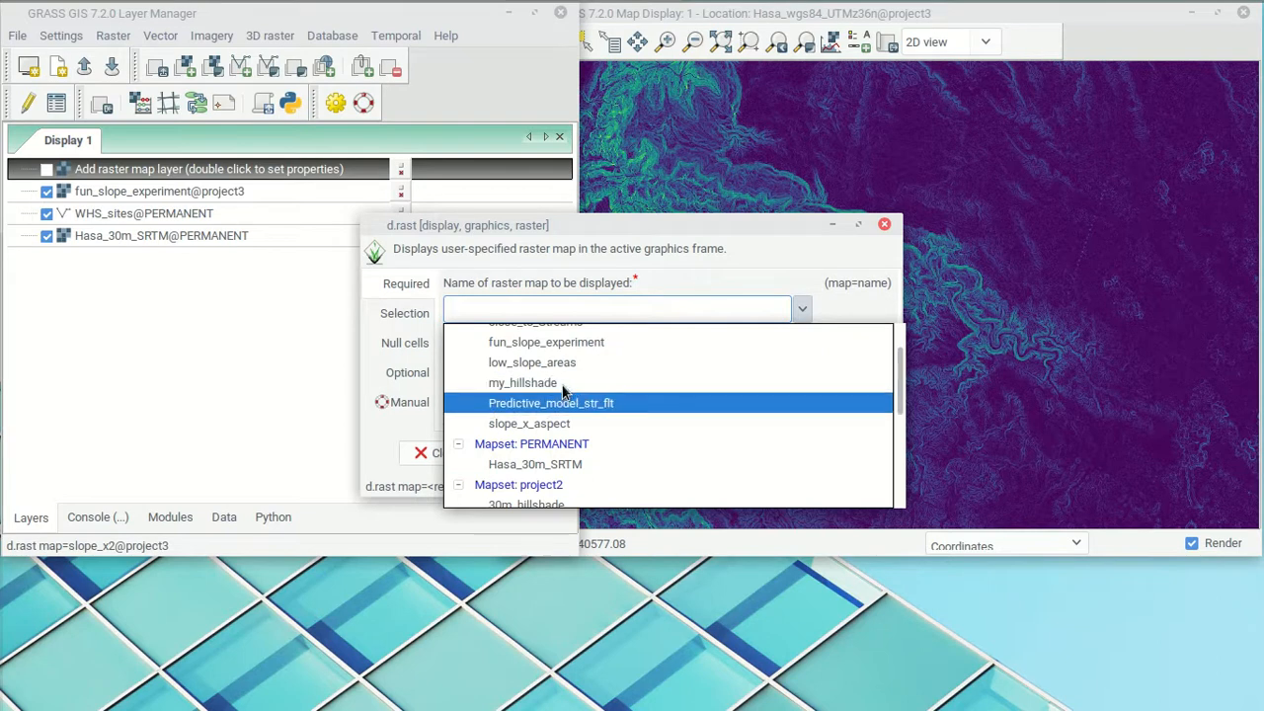
{"action": "scroll", "coordinate": [587, 391], "scroll_direction": "up", "scroll_amount": 2}
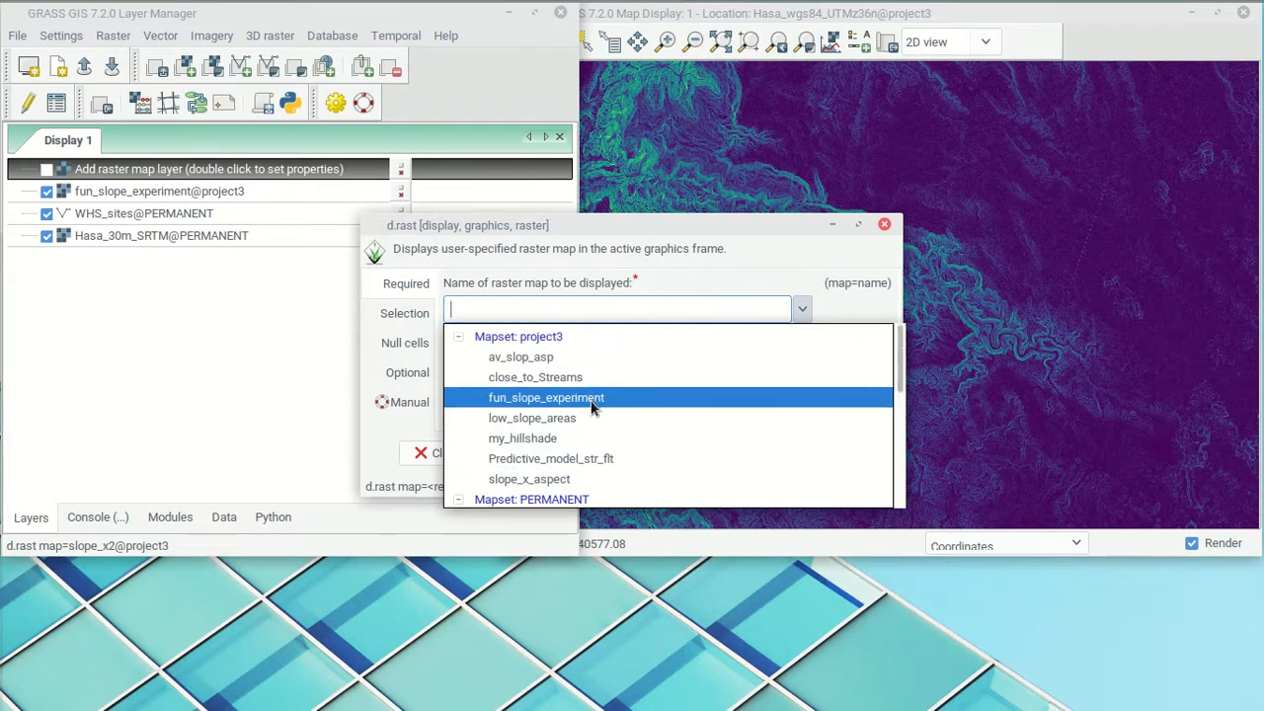
{"action": "left_click", "coordinate": [832, 252]}
{"action": "left_click", "coordinate": [883, 225]}
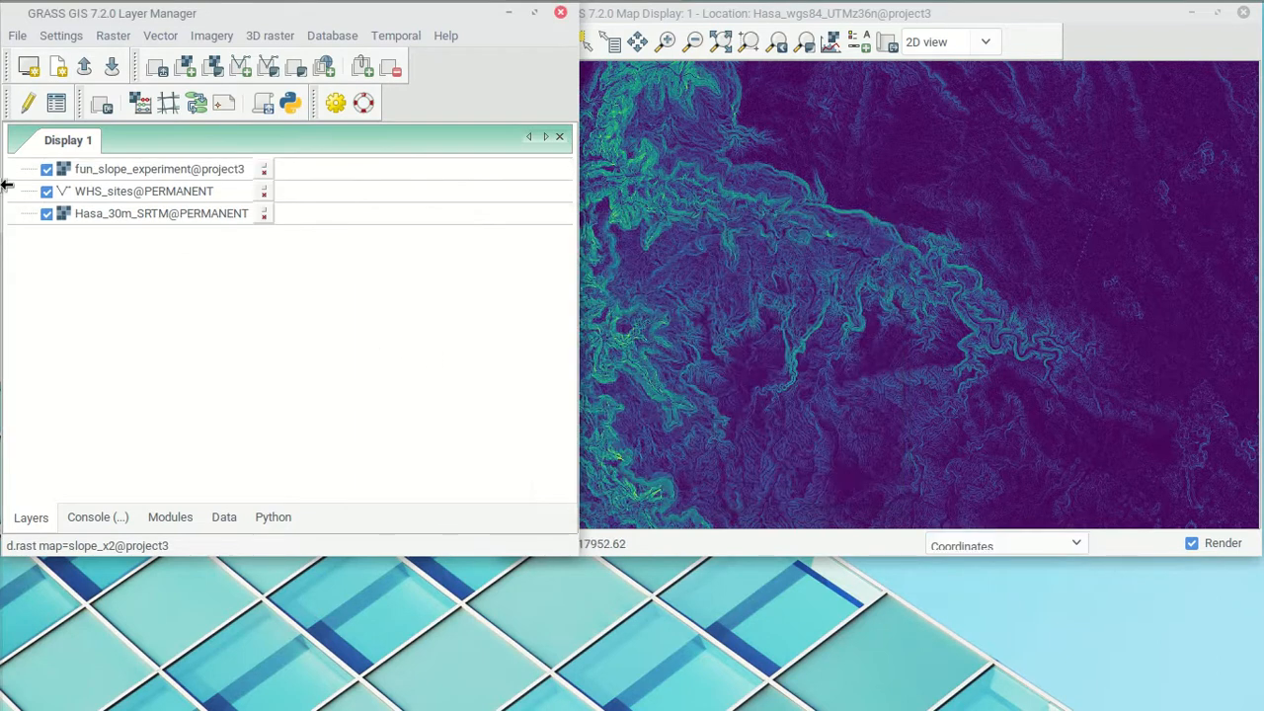
- Bring up g.remove and set the data type to raster maps
{"action": "left_click", "coordinate": [22, 37]}
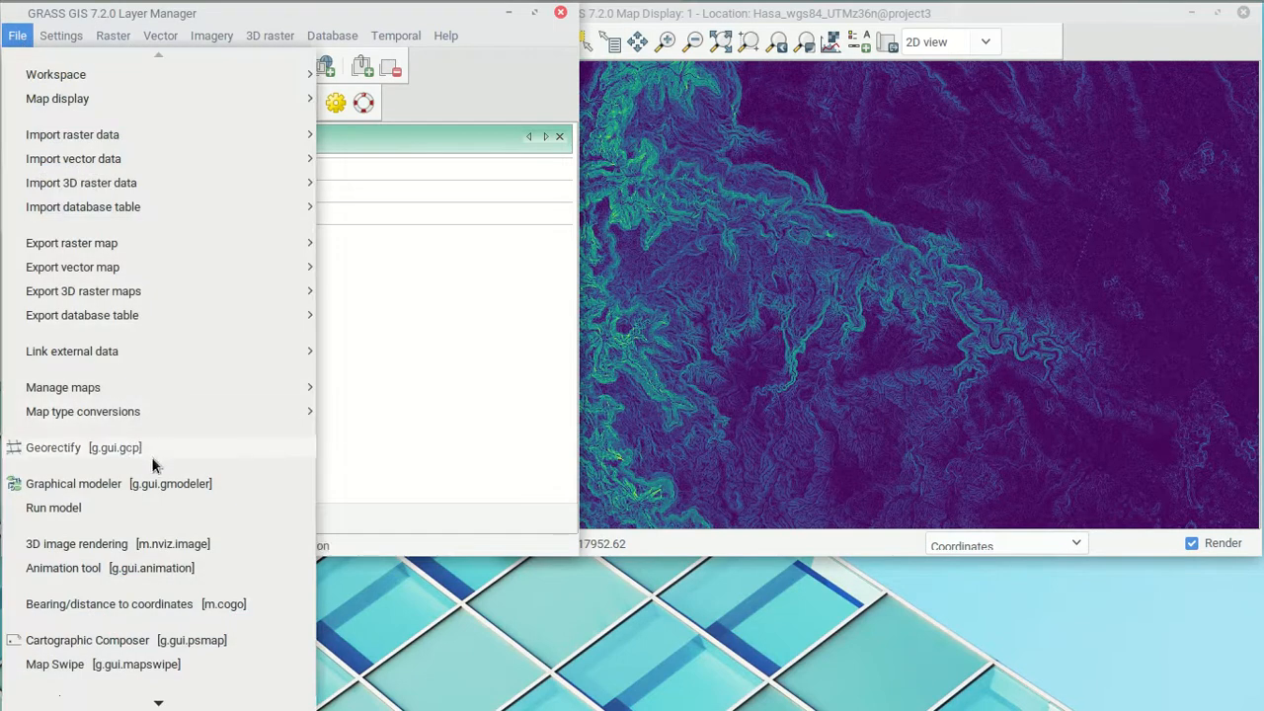
{"action": "mouse_move", "coordinate": [235, 387]}
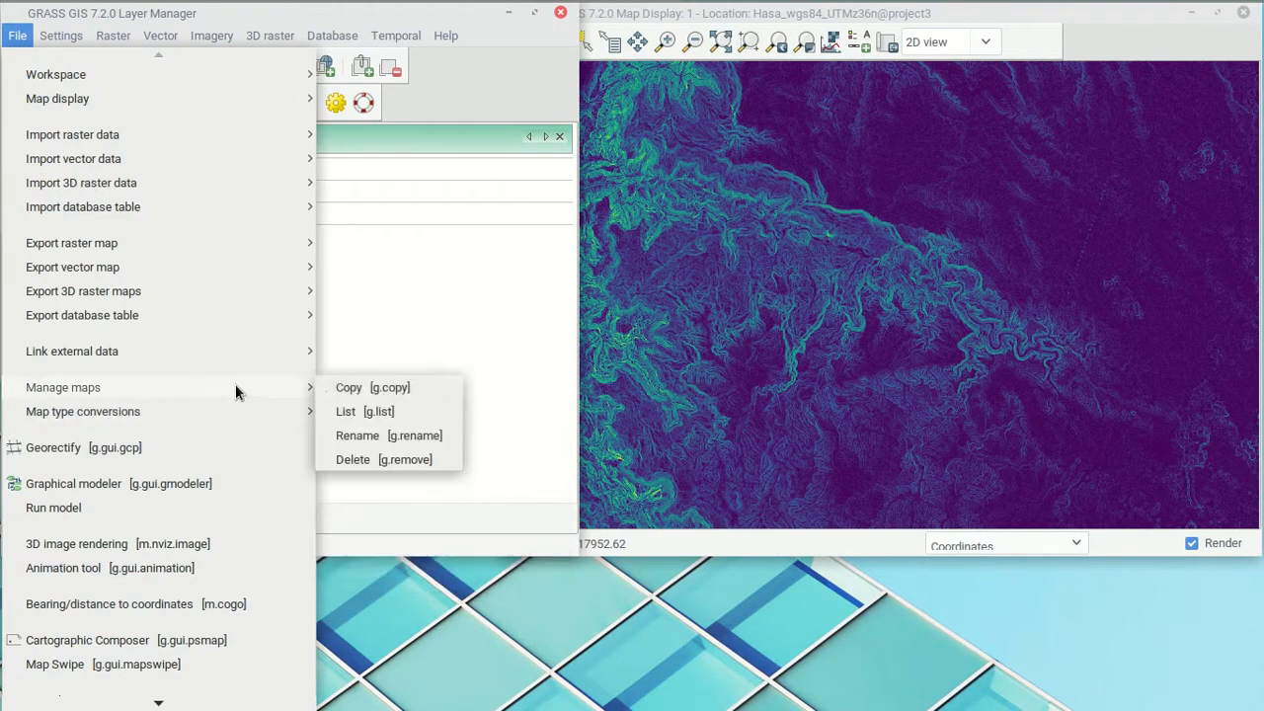
{"action": "left_click", "coordinate": [392, 459]}
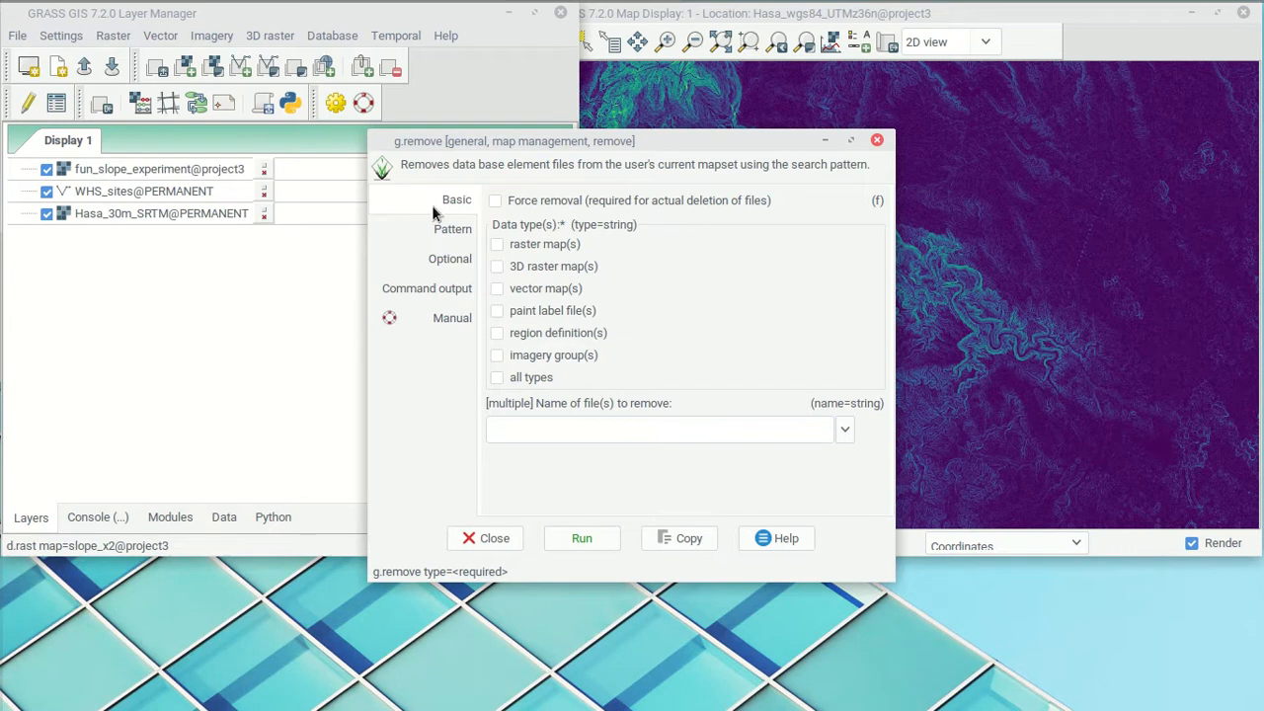
{"action": "left_click", "coordinate": [553, 246]}
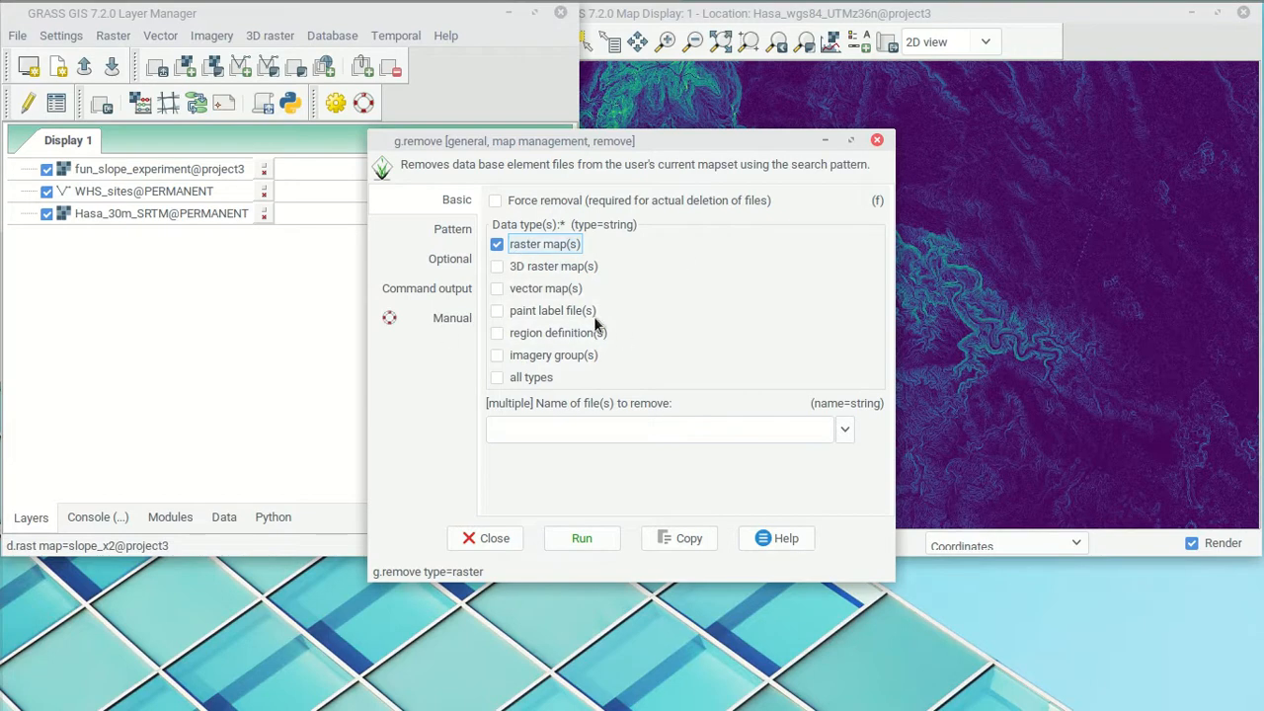
- List slope_x_aspect, my_hillshade, fun_slope_experiment and av_slop_asp from project3 for removal and run g.remove without forced removal
{"action": "left_click", "coordinate": [844, 429]}
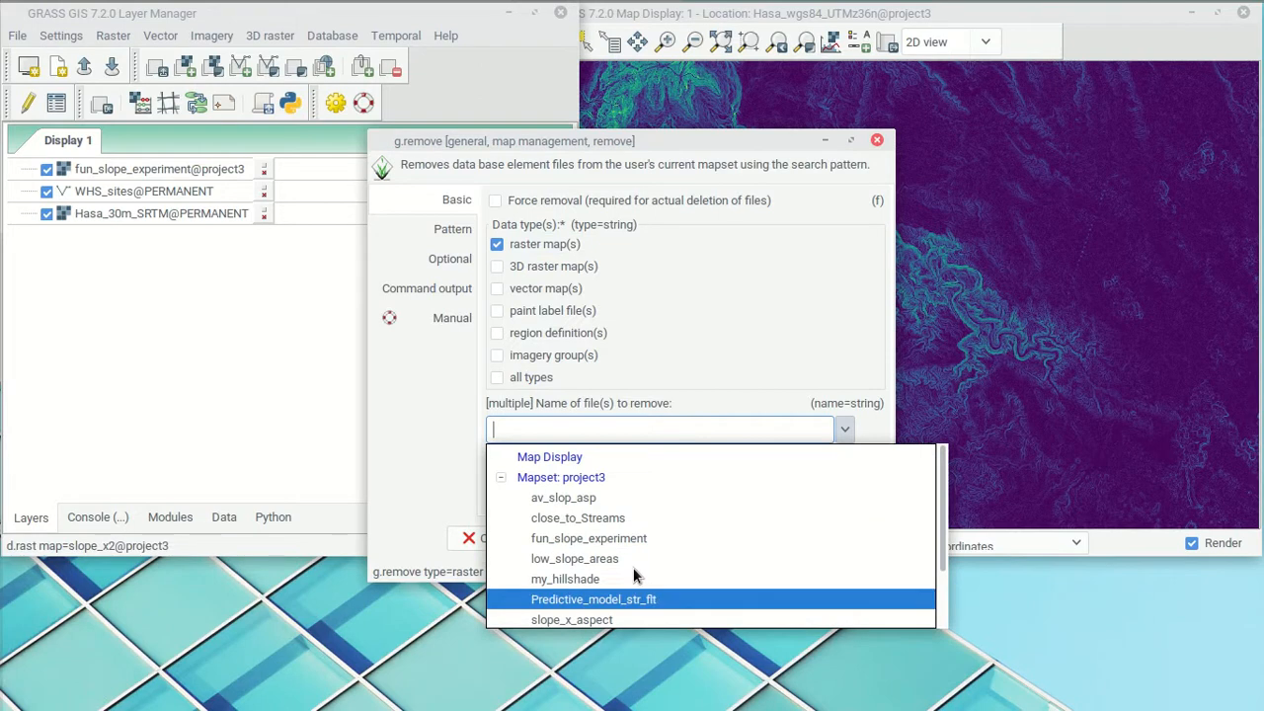
{"action": "scroll", "coordinate": [617, 587], "scroll_direction": "down", "scroll_amount": 1}
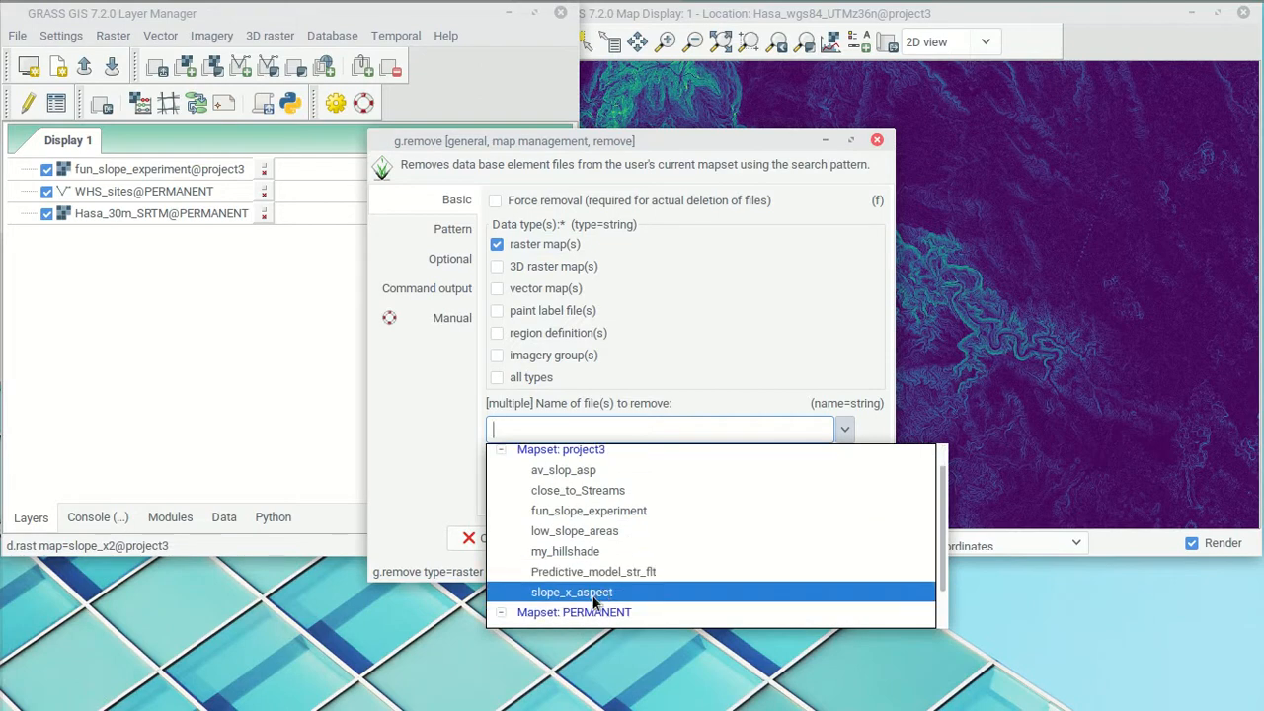
{"action": "left_click", "coordinate": [593, 593]}
{"action": "left_click", "coordinate": [845, 430]}
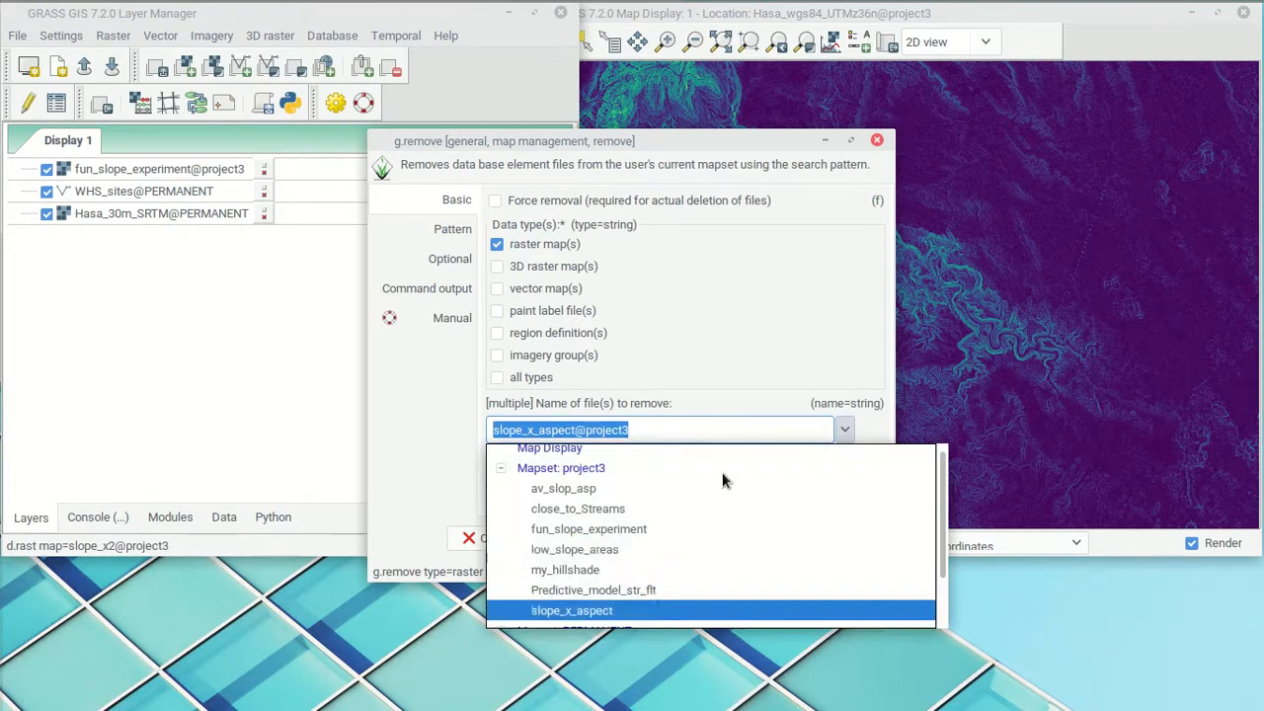
{"action": "left_click", "coordinate": [593, 571]}
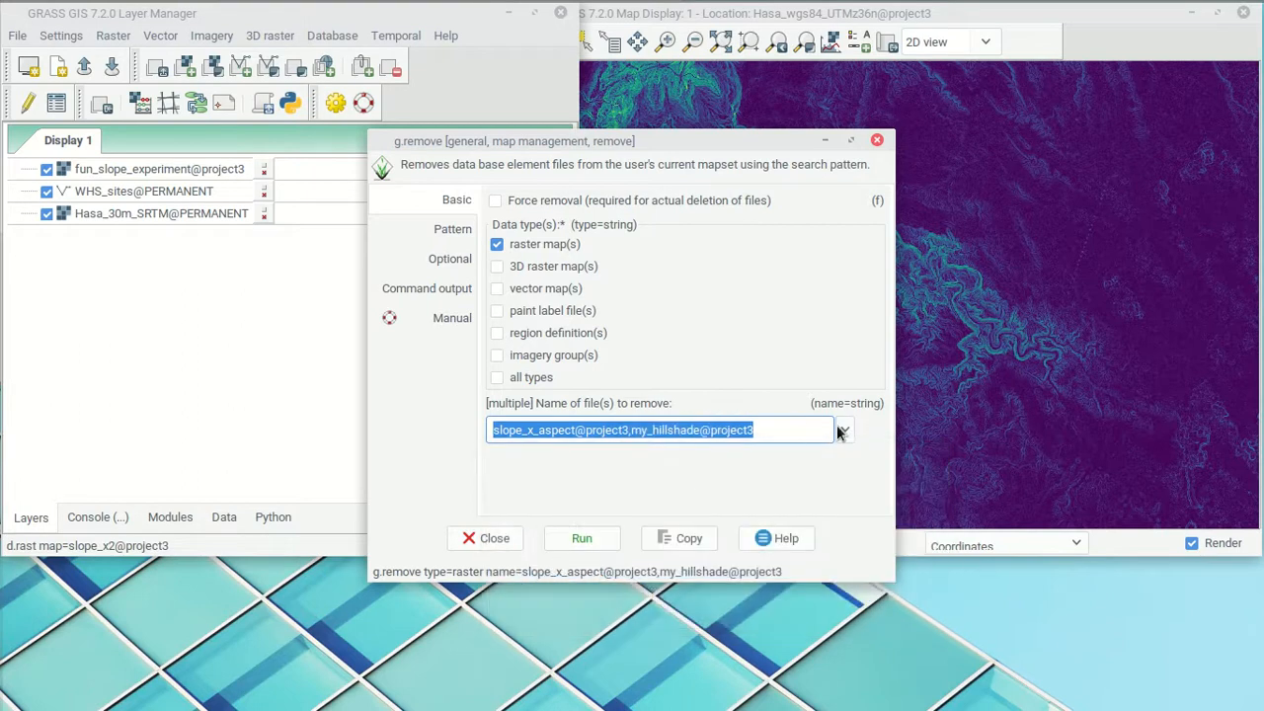
{"action": "left_click", "coordinate": [846, 429]}
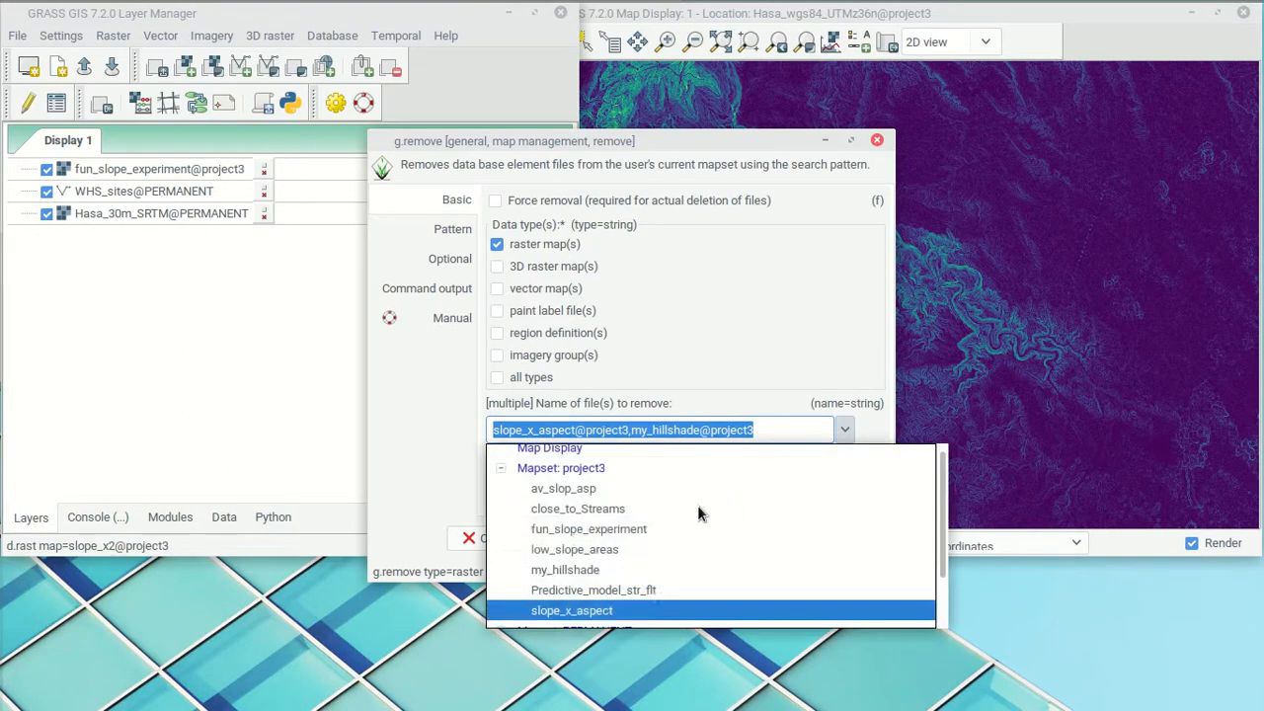
{"action": "left_click", "coordinate": [614, 528]}
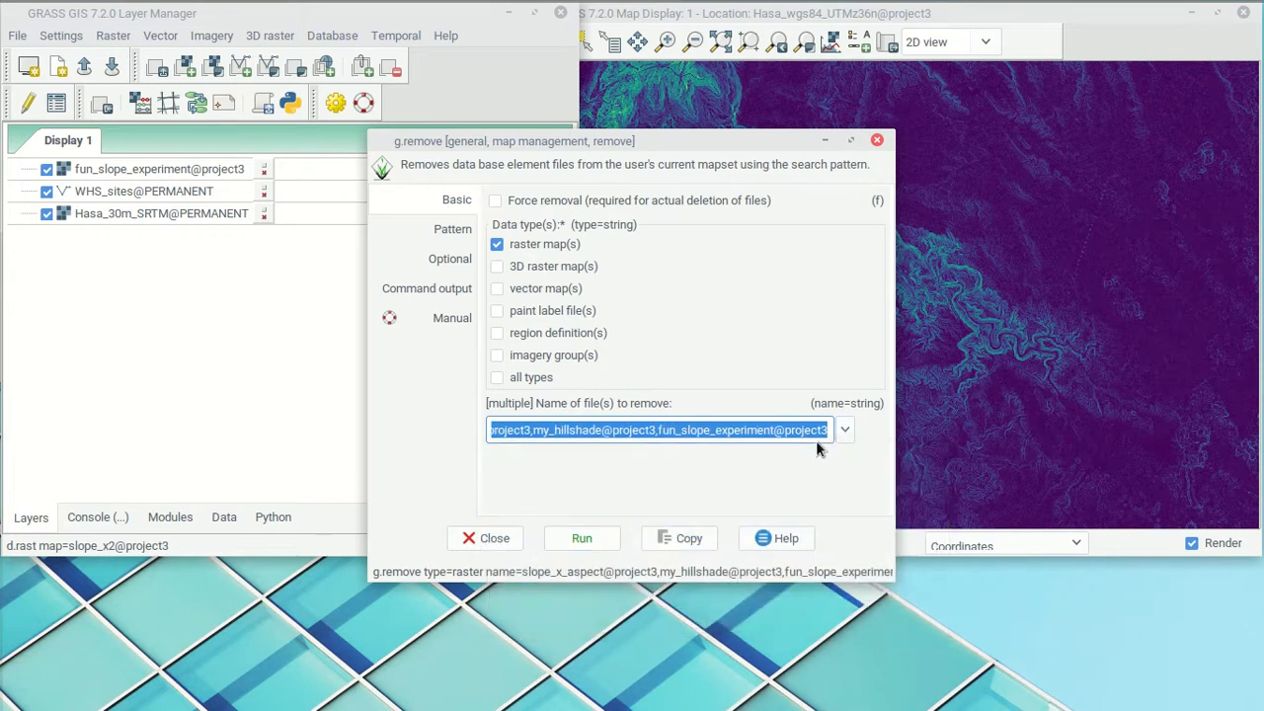
{"action": "left_click", "coordinate": [844, 431]}
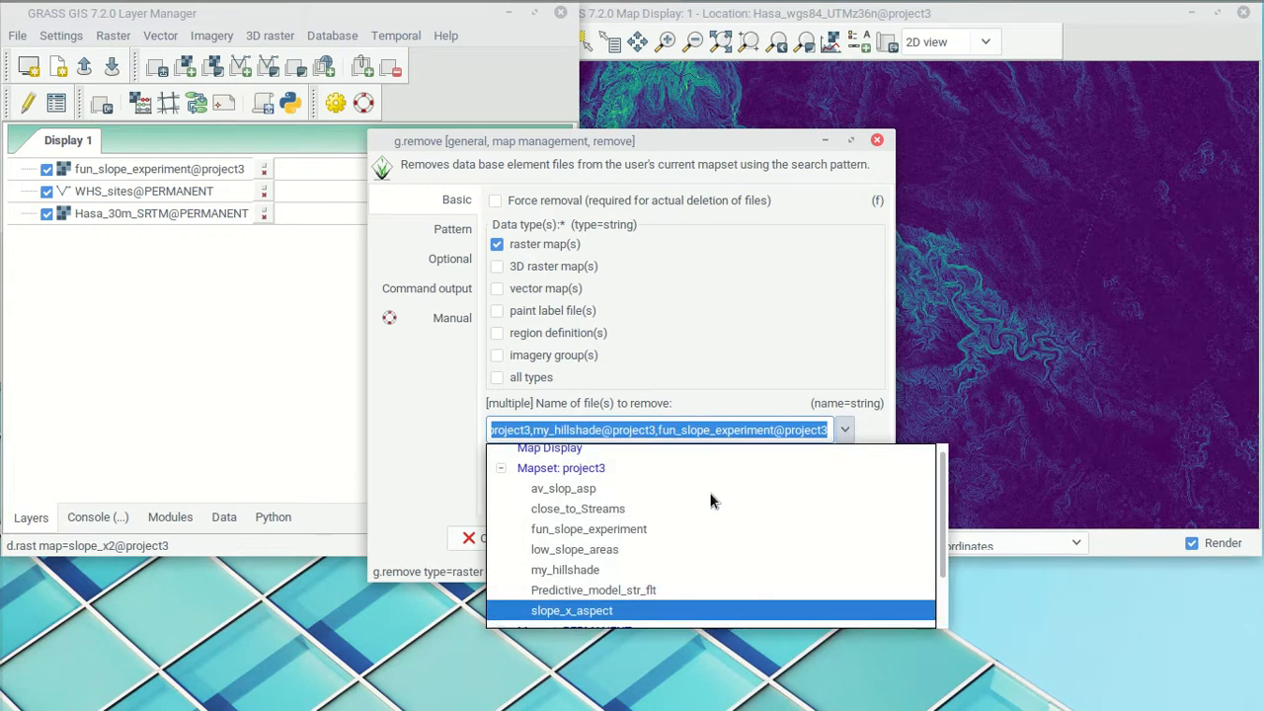
{"action": "left_click", "coordinate": [589, 489]}
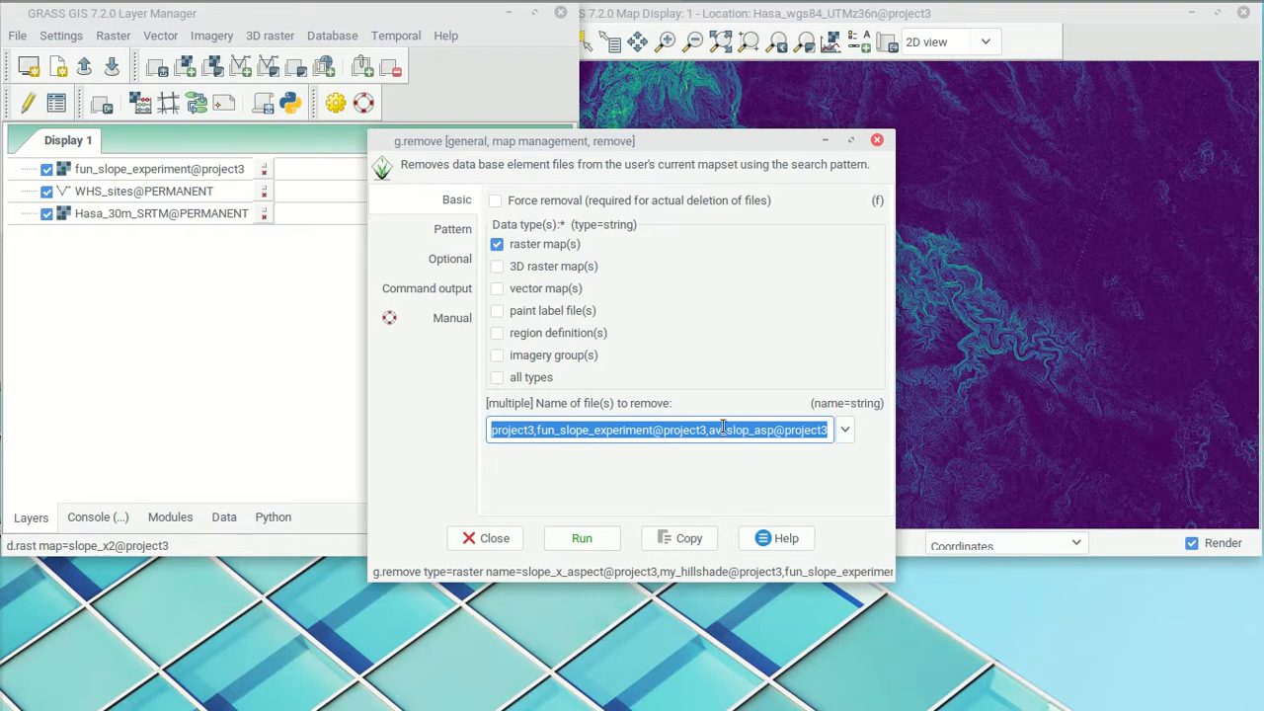
{"action": "left_click", "coordinate": [582, 537]}
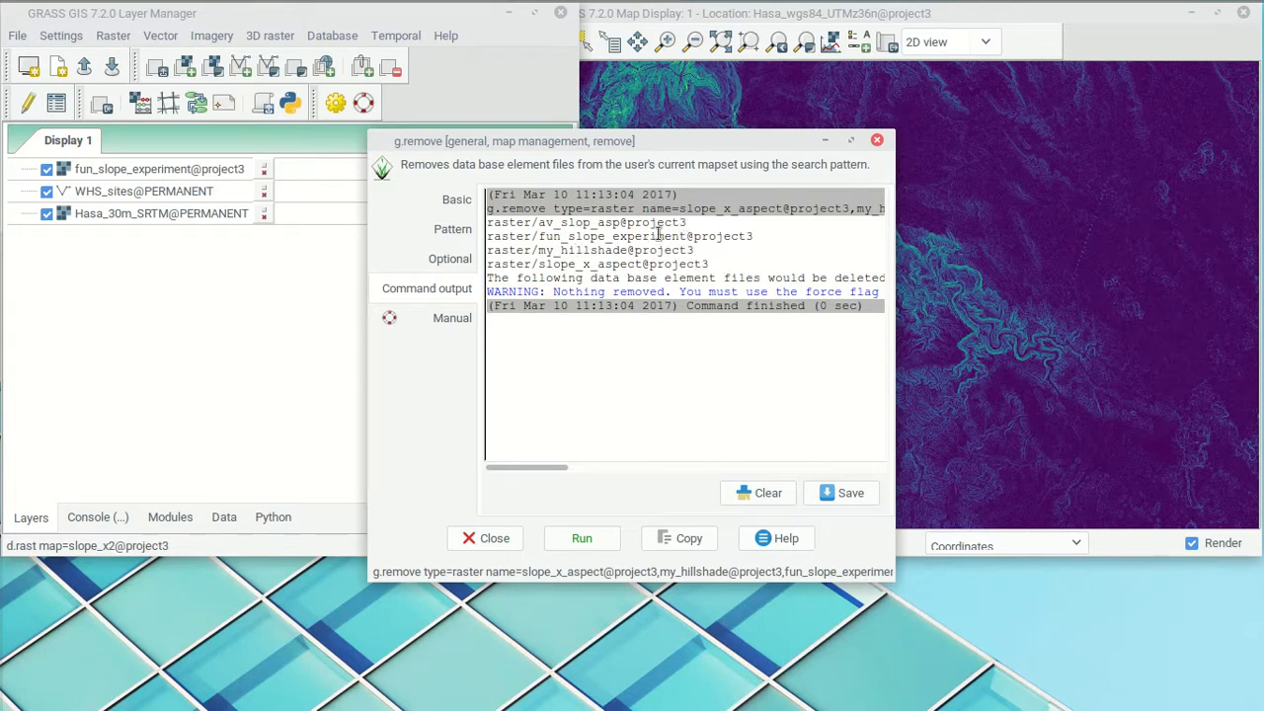
- Enable forced removal, delete the four listed rasters with g.remove, and close the dialog
{"action": "left_click", "coordinate": [440, 209]}
{"action": "left_click", "coordinate": [512, 204]}
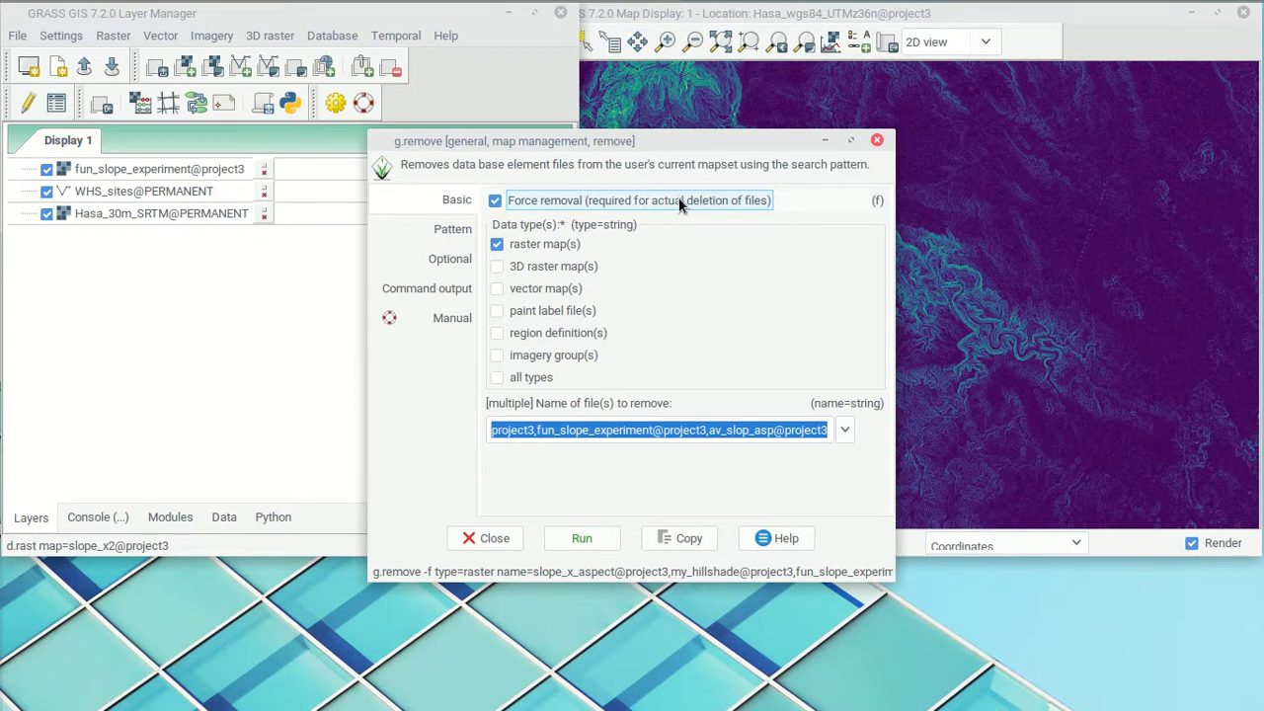
{"action": "left_click", "coordinate": [580, 538]}
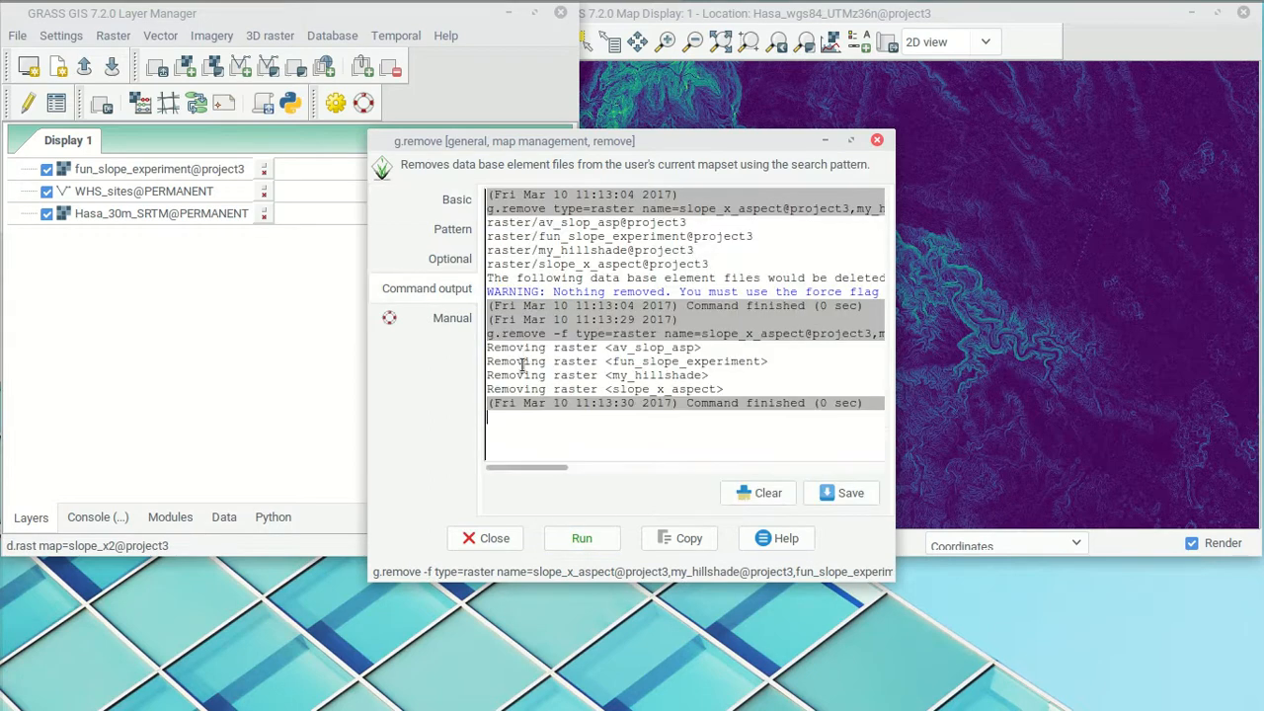
{"action": "left_click", "coordinate": [470, 537]}
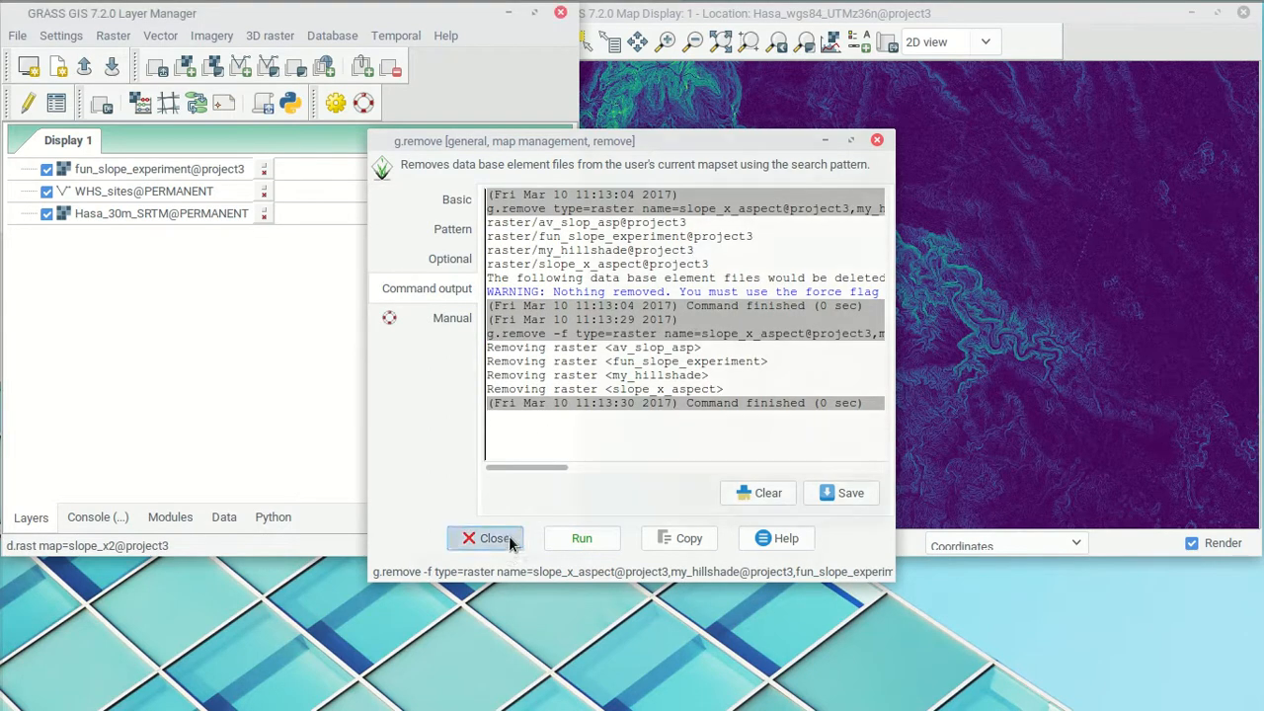
- Check which rasters are available in the project3 mapset without adding a layer, and return to the map display
{"action": "left_click", "coordinate": [182, 69]}
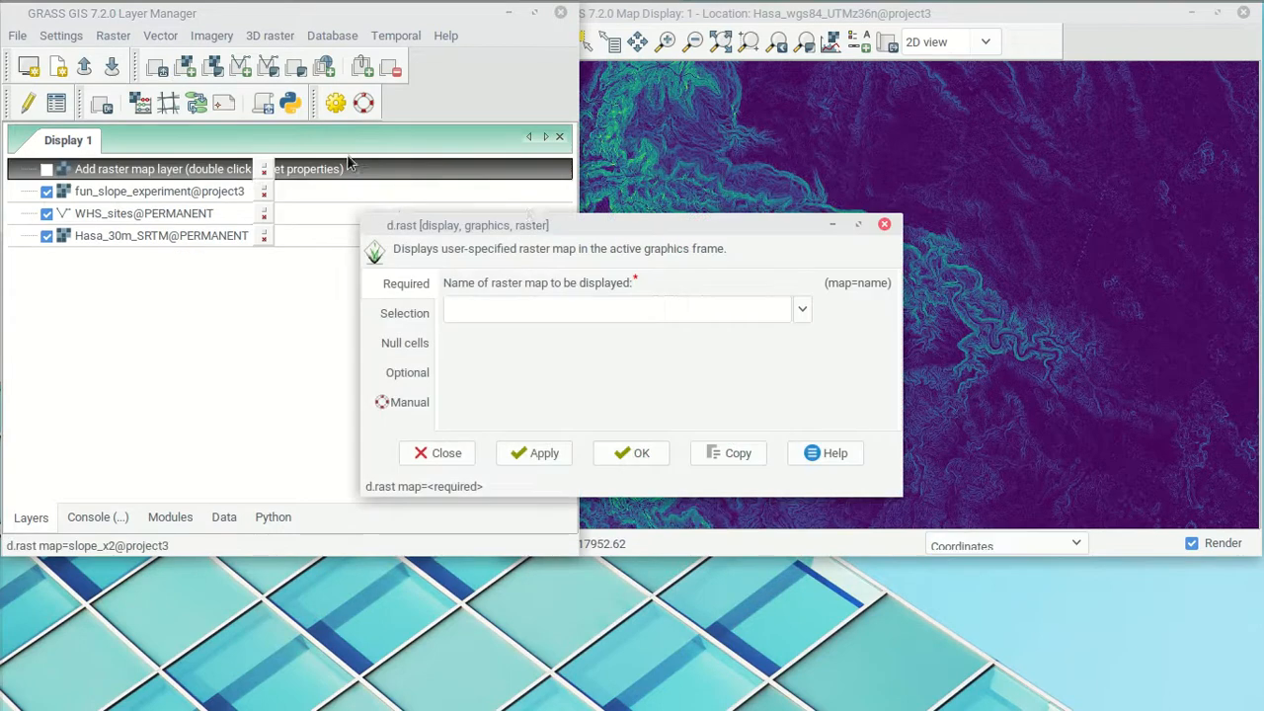
{"action": "left_click", "coordinate": [801, 312]}
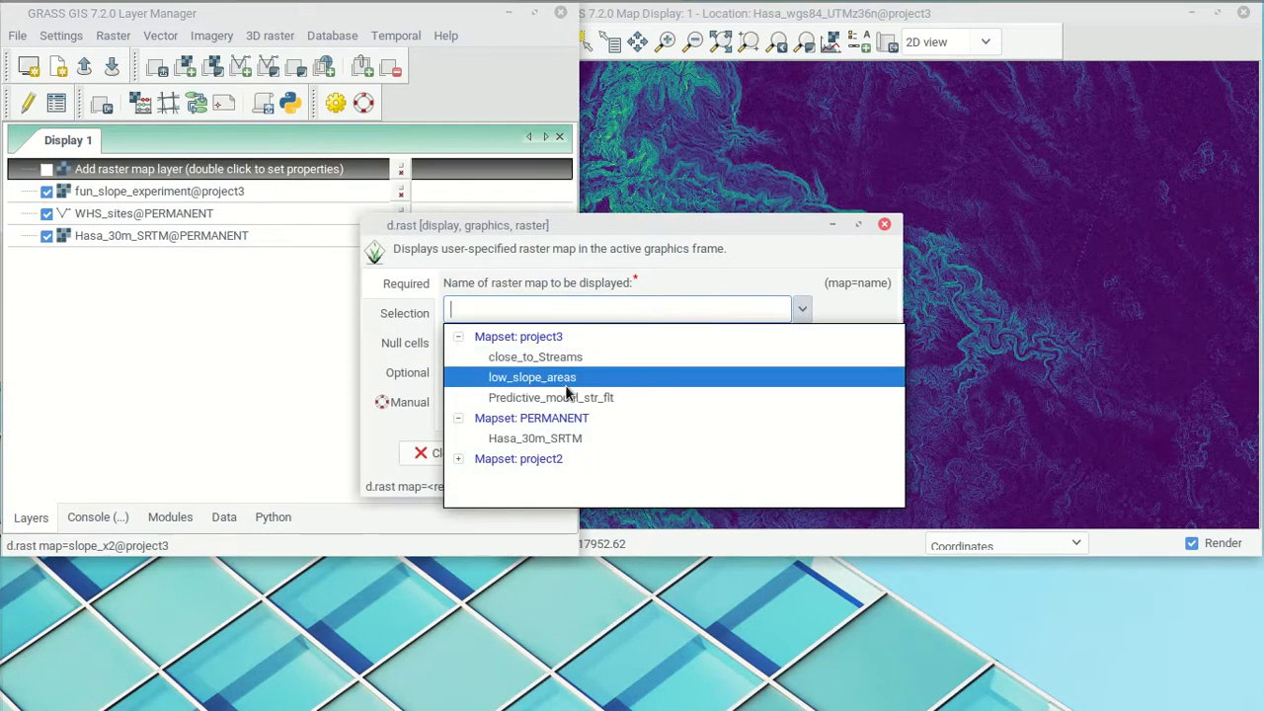
{"action": "left_click", "coordinate": [686, 314]}
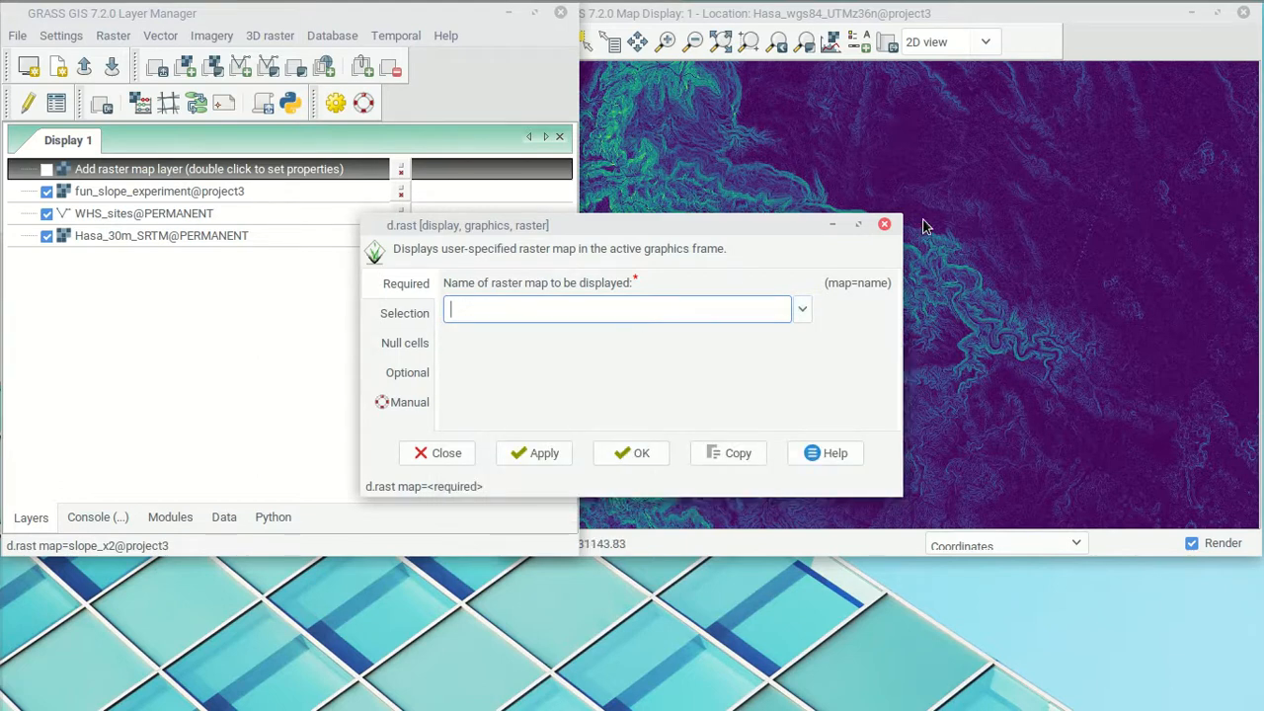
{"action": "left_click", "coordinate": [884, 224]}
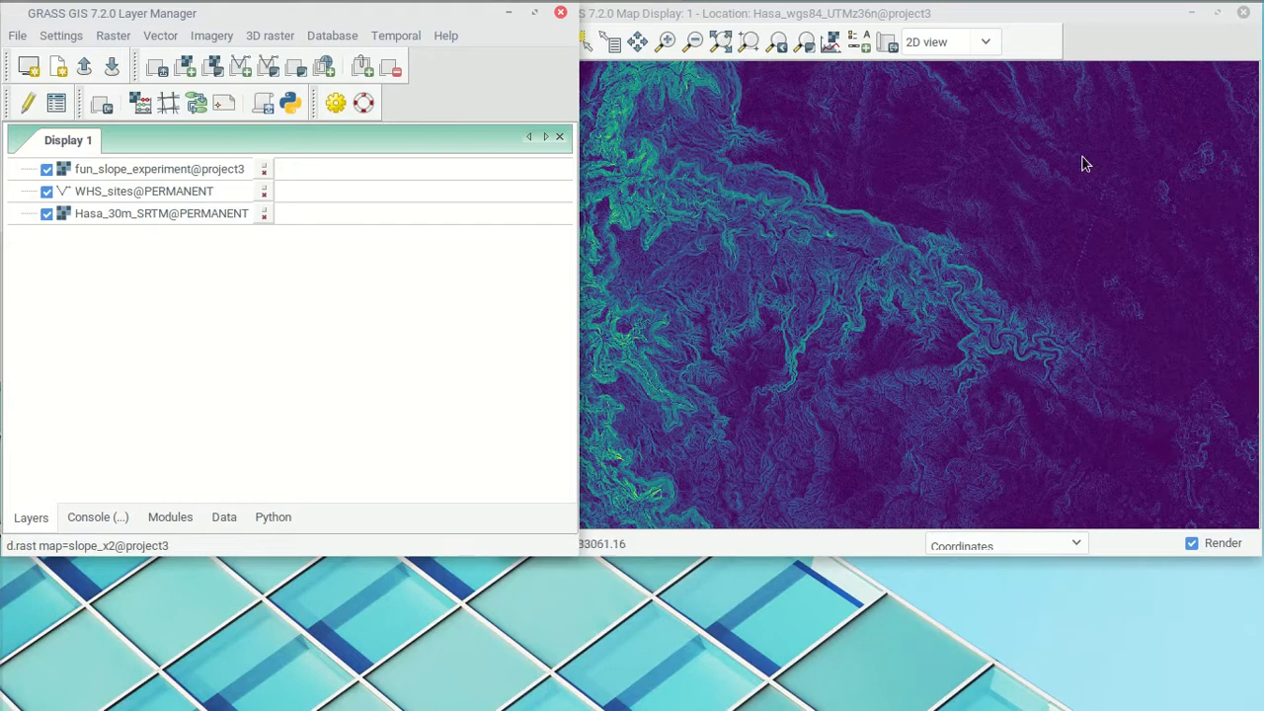
{"action": "left_click", "coordinate": [1114, 69]}
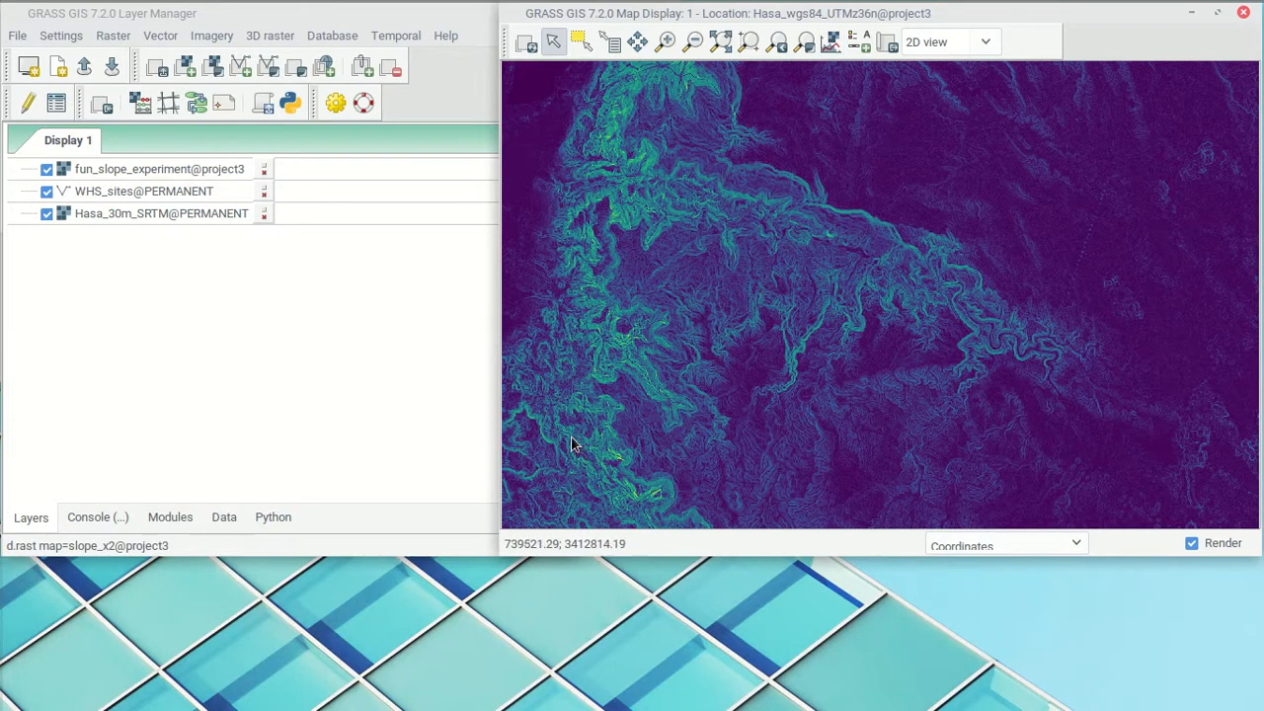
- Reopen g.remove and choose raster maps as the data type to remove
{"action": "left_click", "coordinate": [1, 39]}
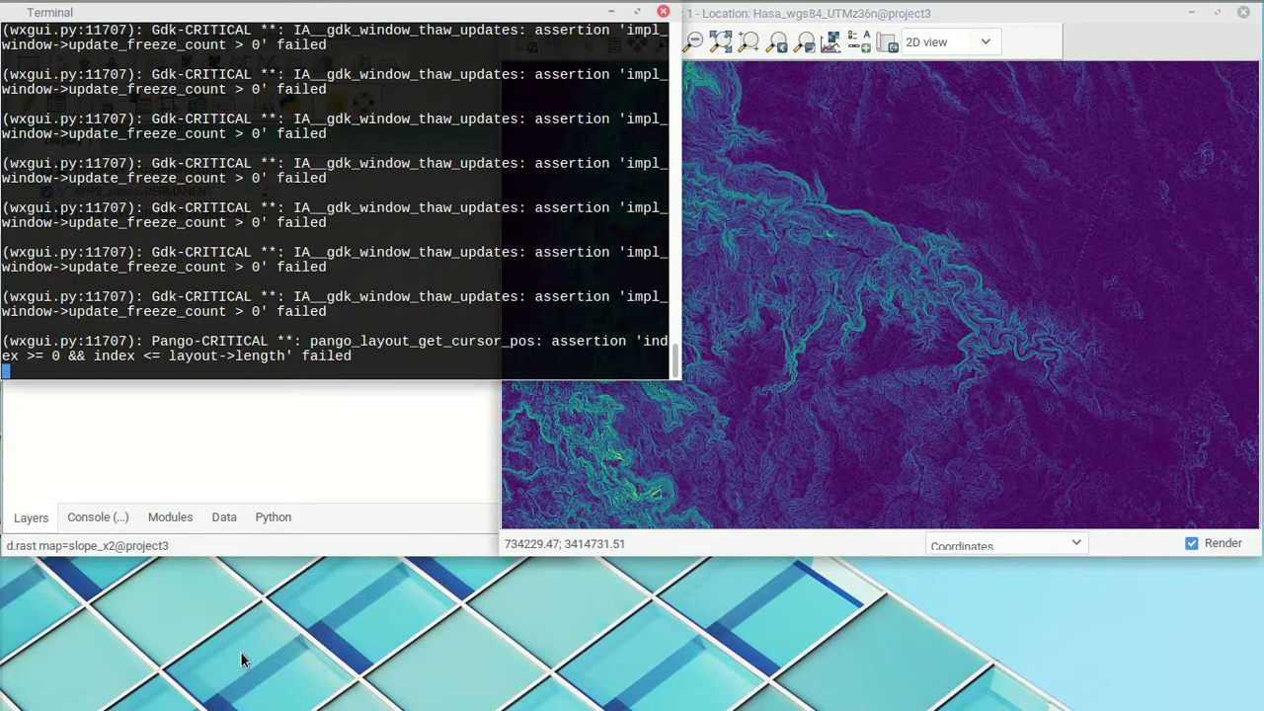
{"action": "left_click", "coordinate": [271, 476]}
{"action": "left_click", "coordinate": [19, 37]}
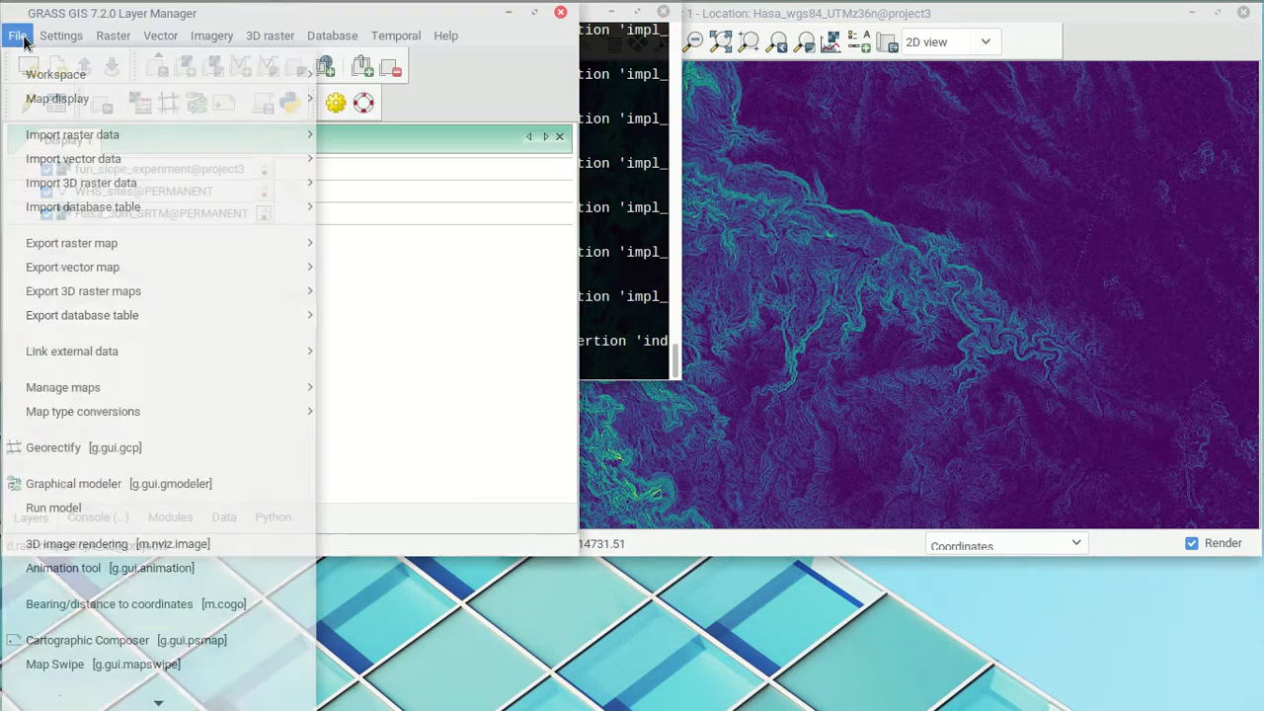
{"action": "mouse_move", "coordinate": [170, 389]}
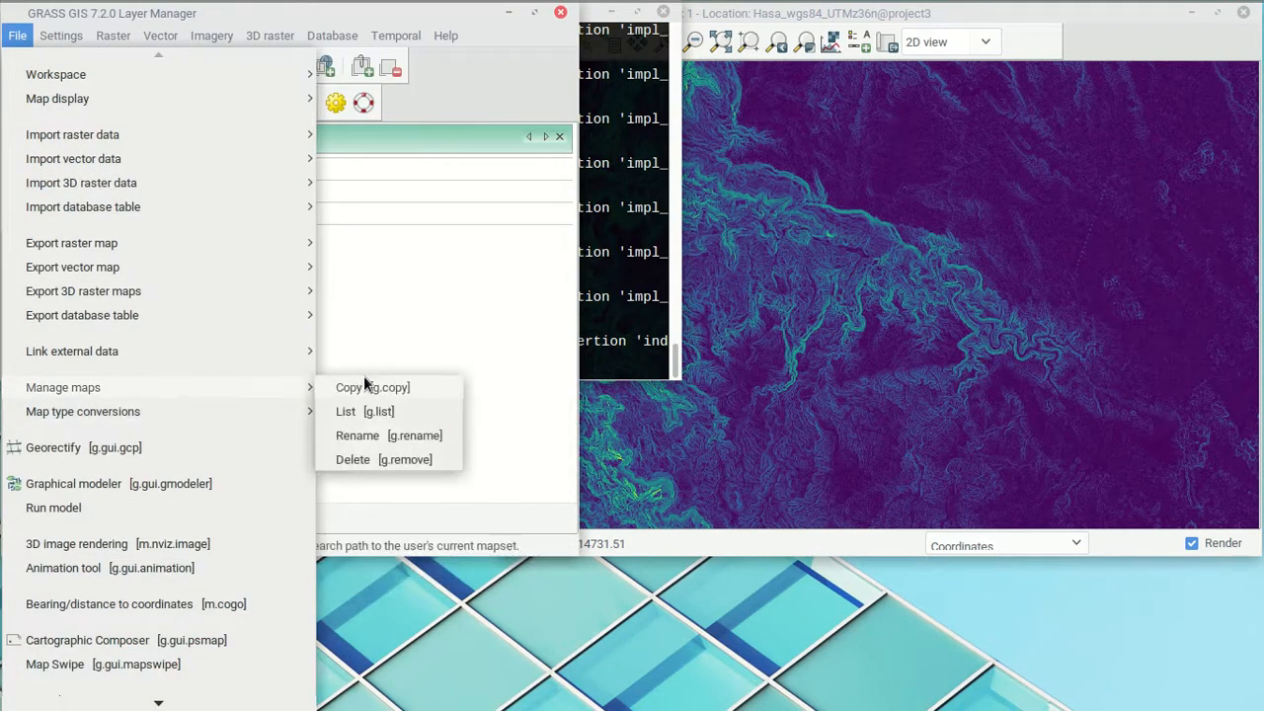
{"action": "left_click", "coordinate": [413, 455]}
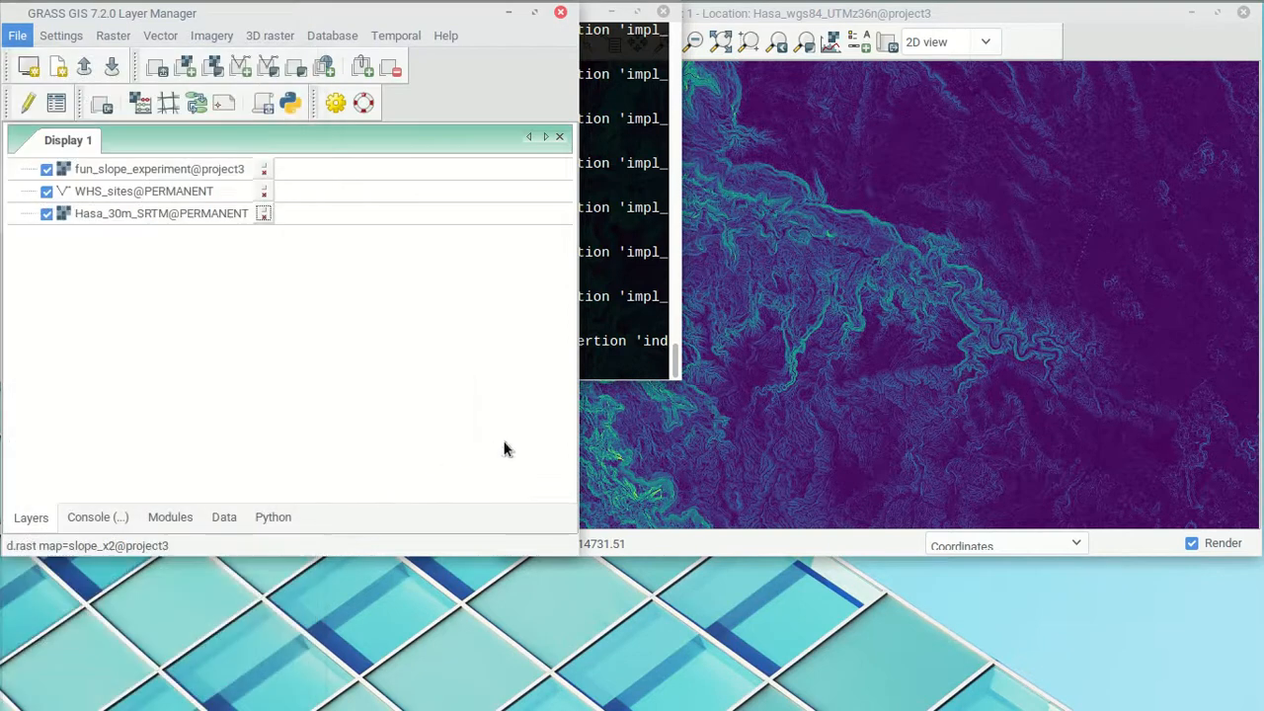
{"action": "left_click", "coordinate": [843, 438]}
{"action": "left_click", "coordinate": [733, 329]}
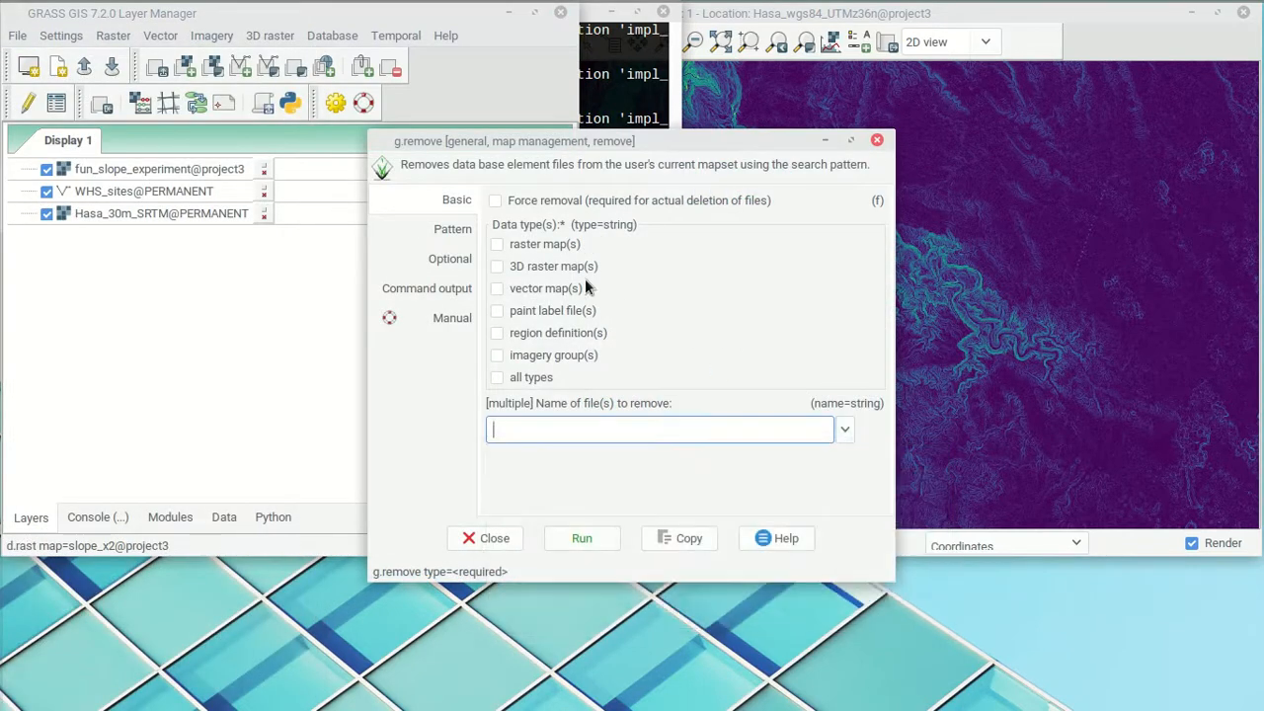
{"action": "left_click", "coordinate": [548, 250]}
- Try to force the removal of Hasa_30m_SRTM from the PERMANENT mapset, read the command output, and close g.remove
{"action": "left_click", "coordinate": [845, 428]}
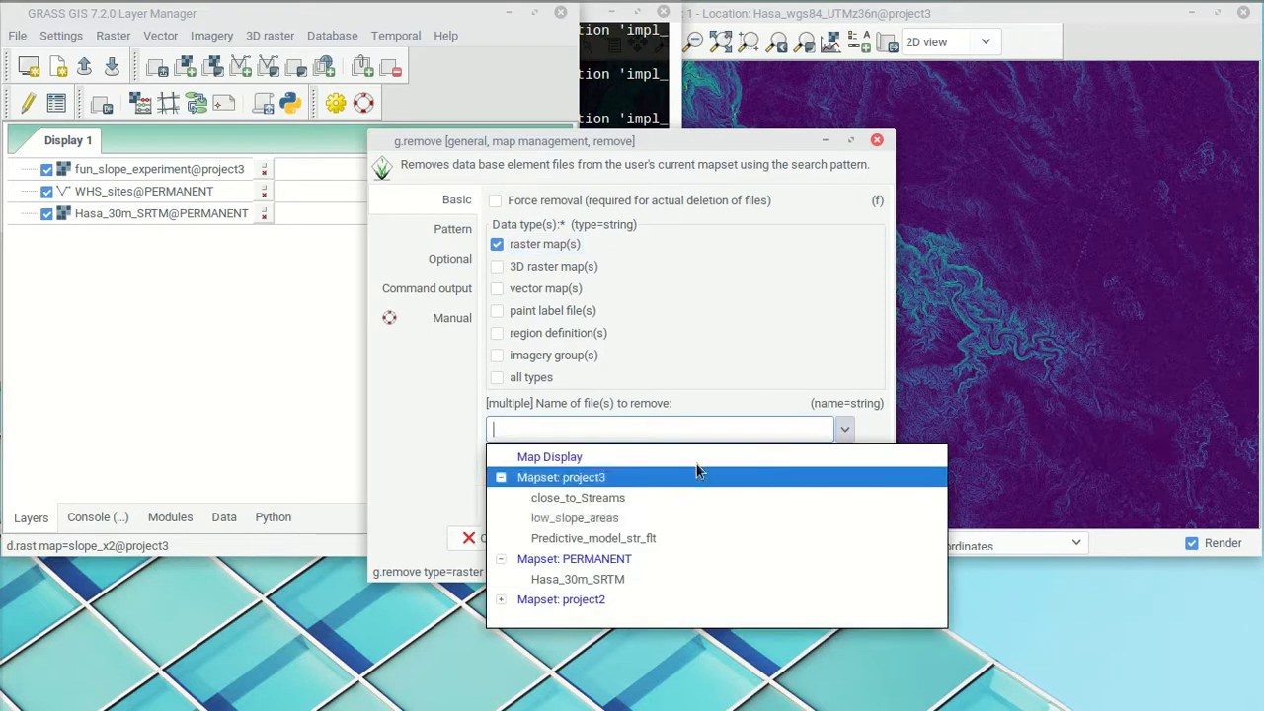
{"action": "left_click", "coordinate": [581, 579]}
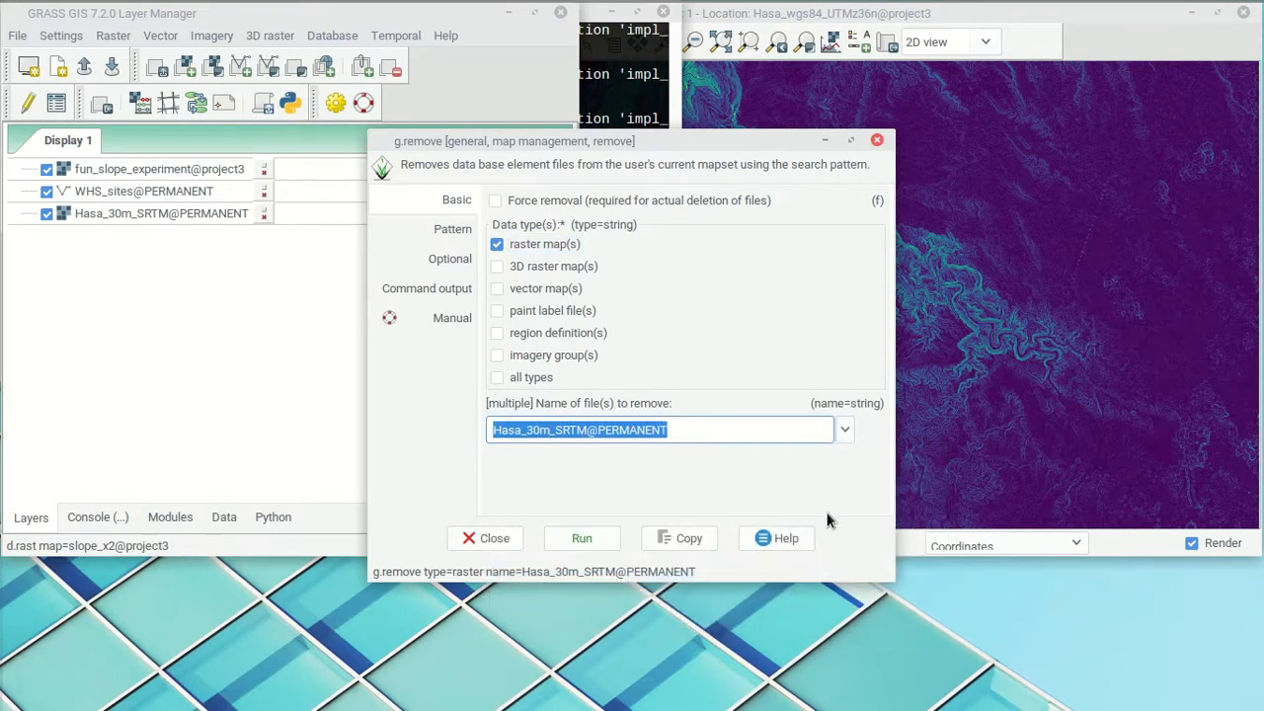
{"action": "left_click", "coordinate": [497, 200]}
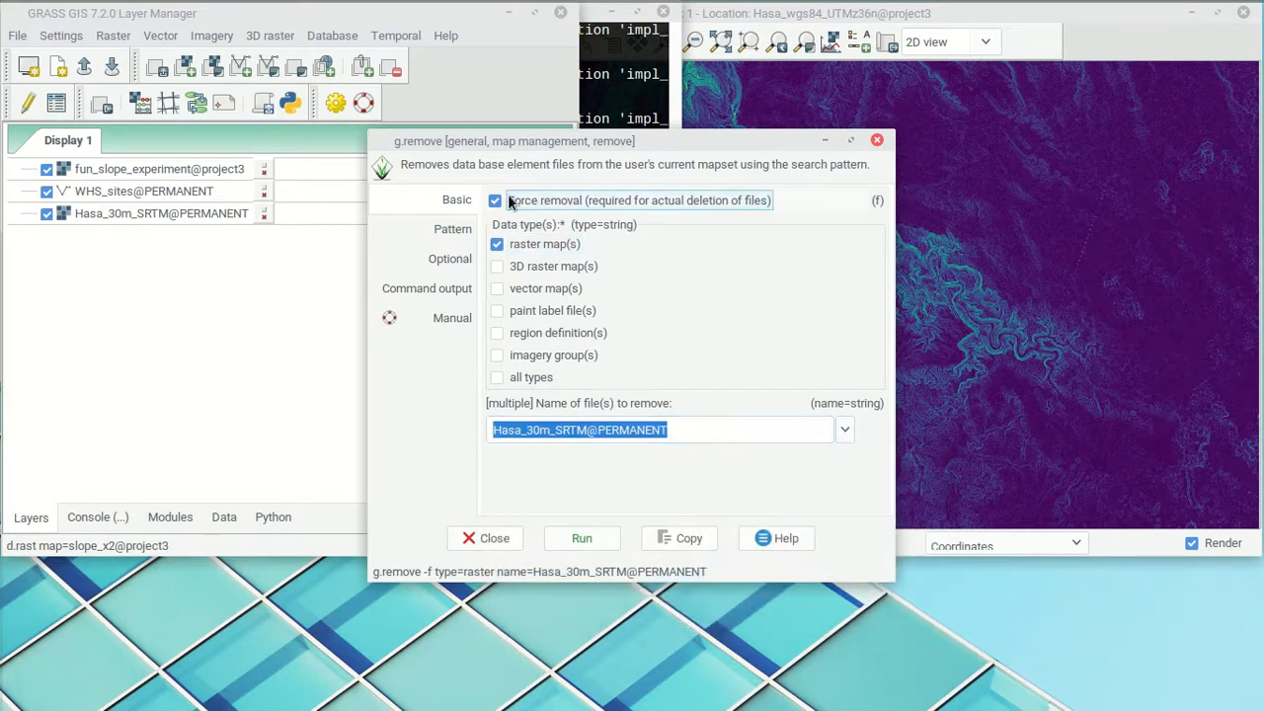
{"action": "left_click", "coordinate": [581, 538]}
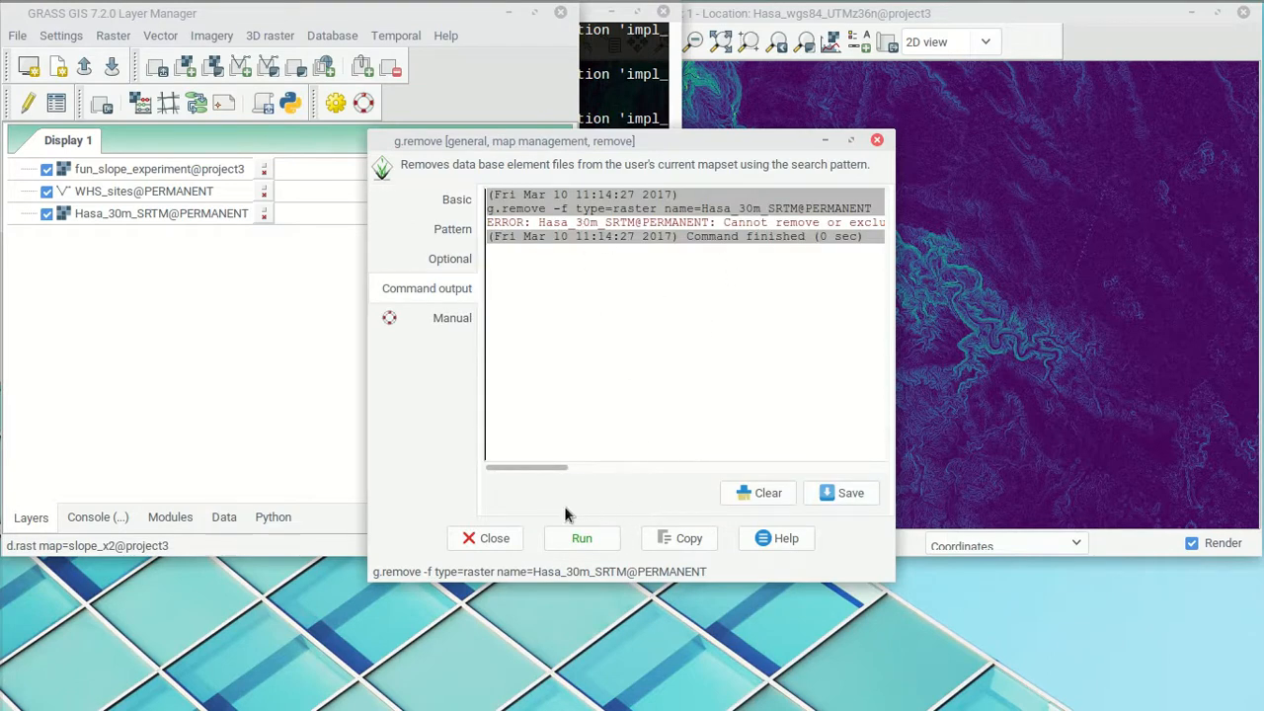
{"action": "left_click_drag", "start_coordinate": [536, 466], "coordinate": [492, 438]}
{"action": "left_click", "coordinate": [508, 535]}
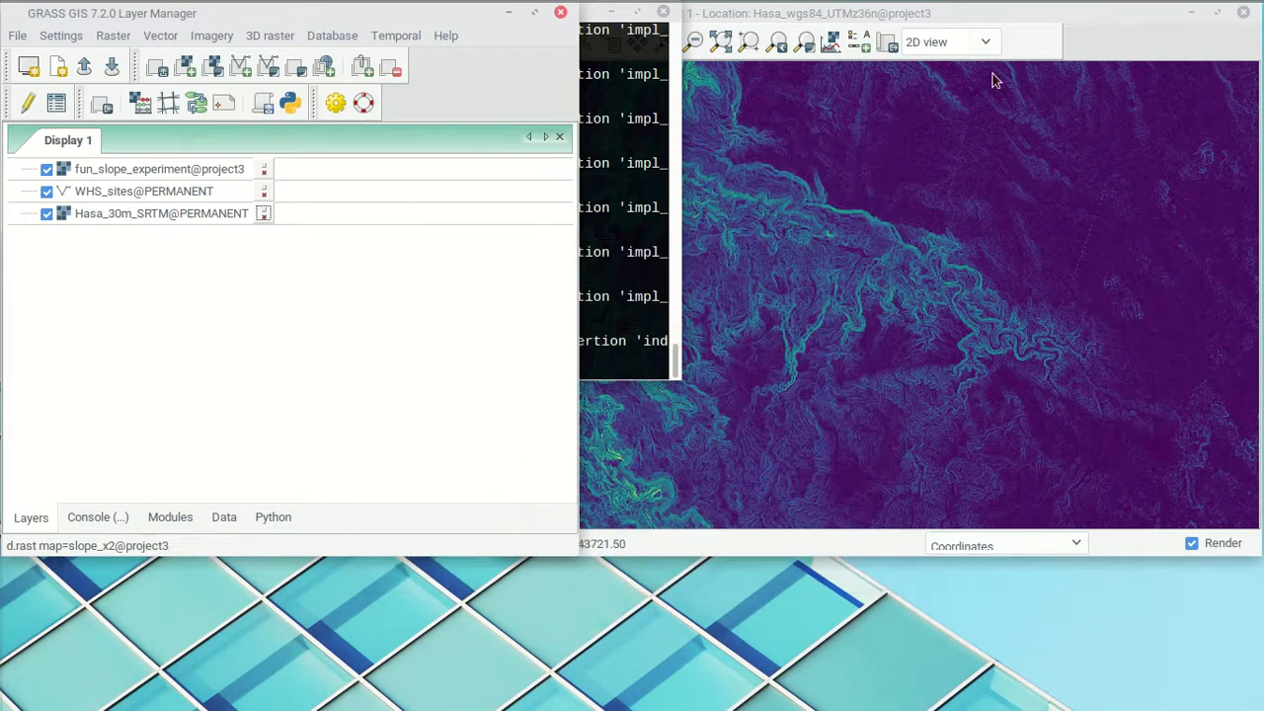
- Remove the fun_slope_experiment@project3 layer from the layer tree
{"action": "left_click", "coordinate": [1184, 43]}
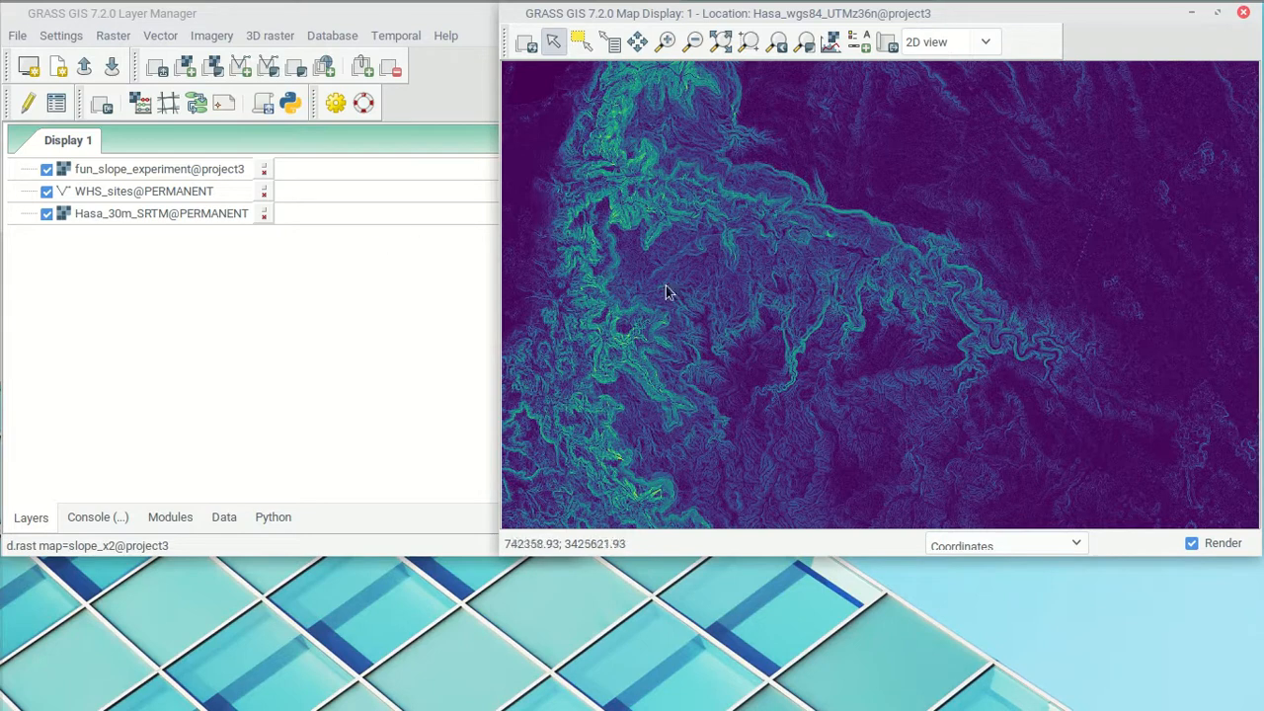
{"action": "left_click", "coordinate": [131, 173]}
{"action": "right_click", "coordinate": [136, 164]}
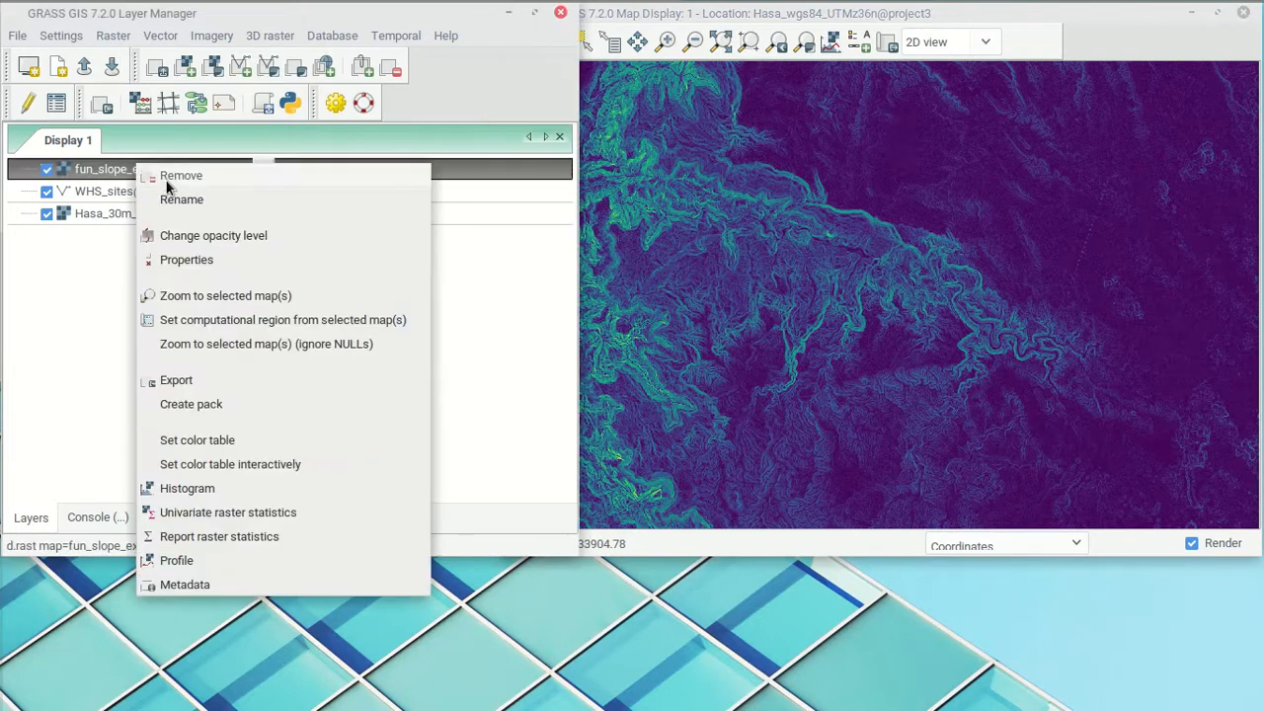
{"action": "left_click", "coordinate": [178, 176]}
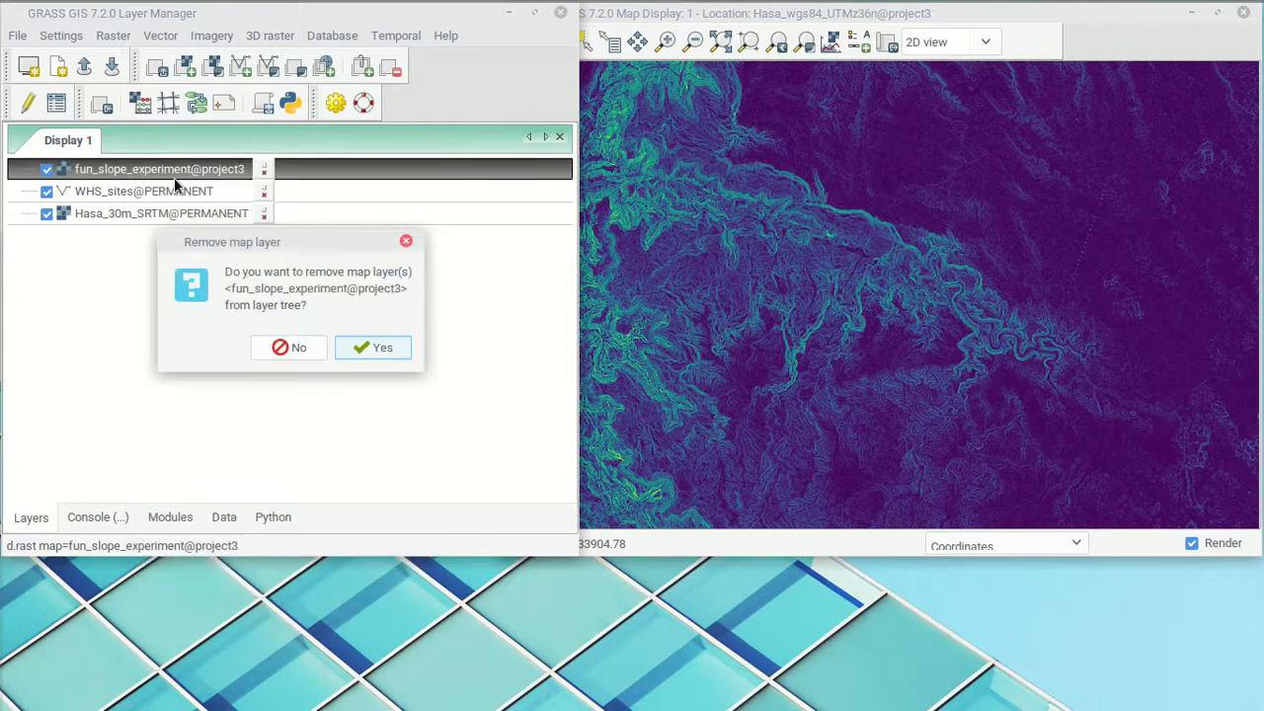
{"action": "left_click", "coordinate": [372, 348]}
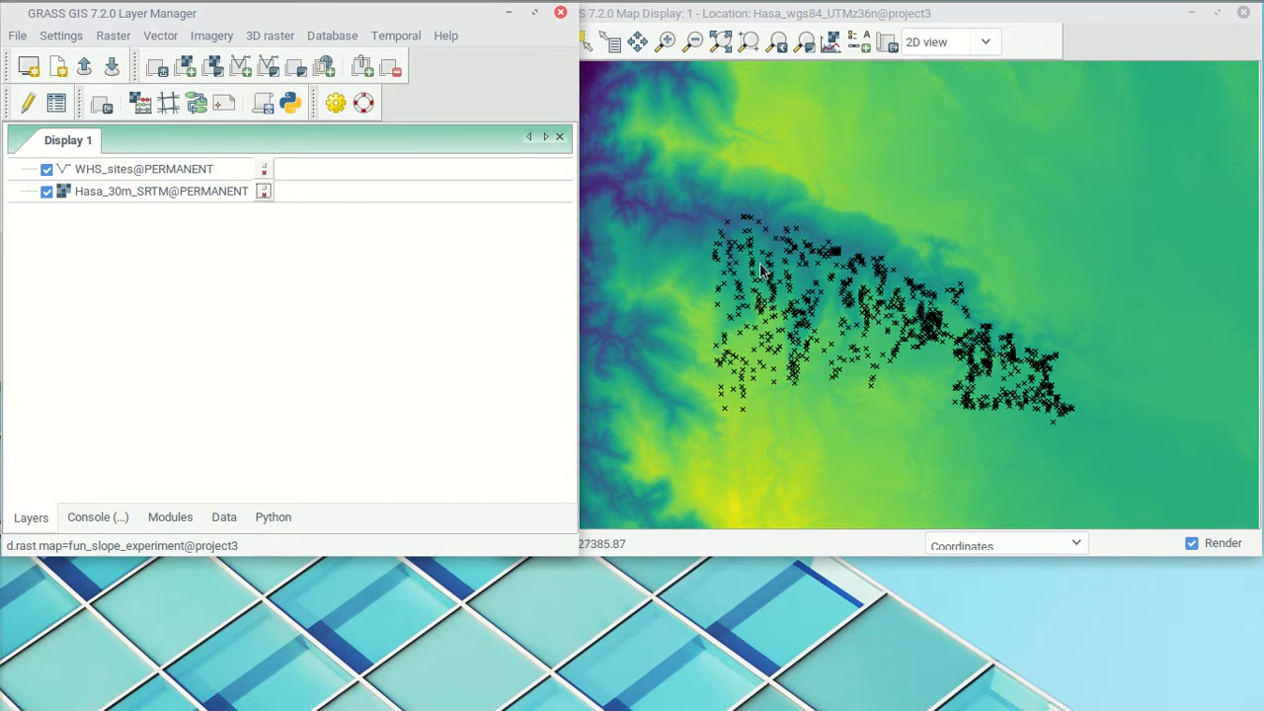
- Switch to the image viewer to examine the 1D and 2D interpolation comparison, close it, and return to the map display
{"action": "mouse_move", "coordinate": [291, 5]}
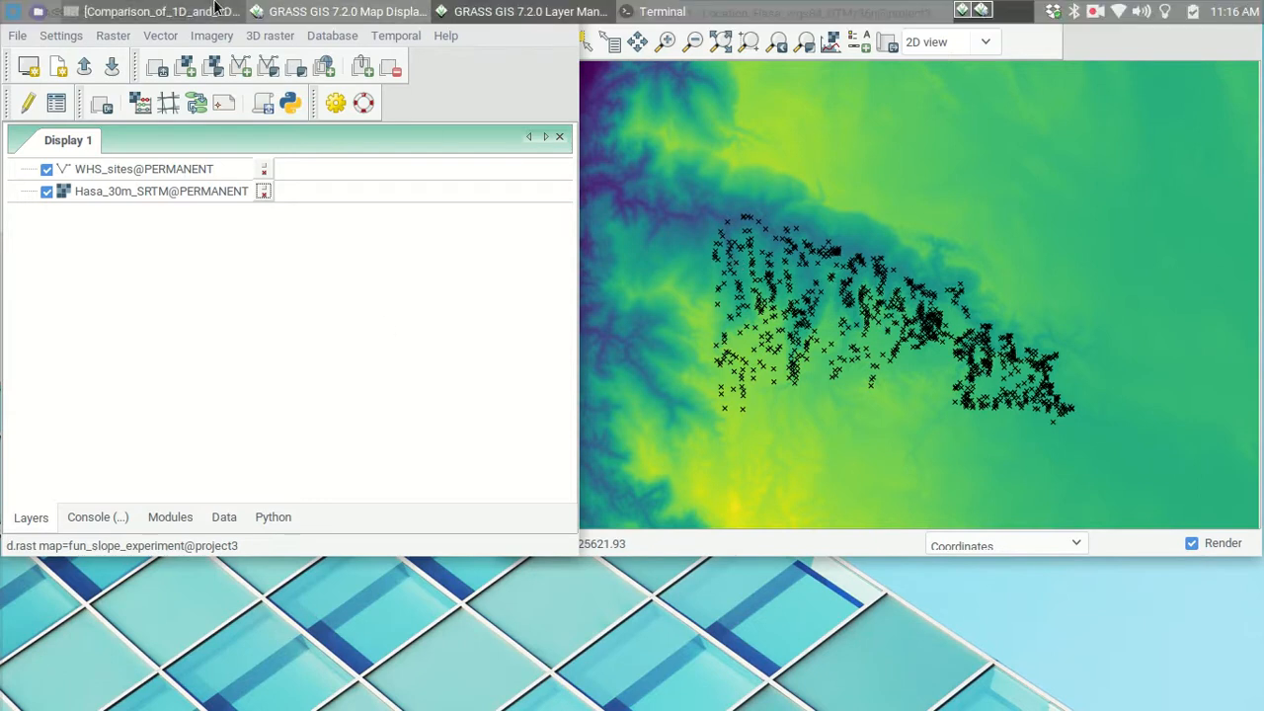
{"action": "left_click", "coordinate": [158, 11]}
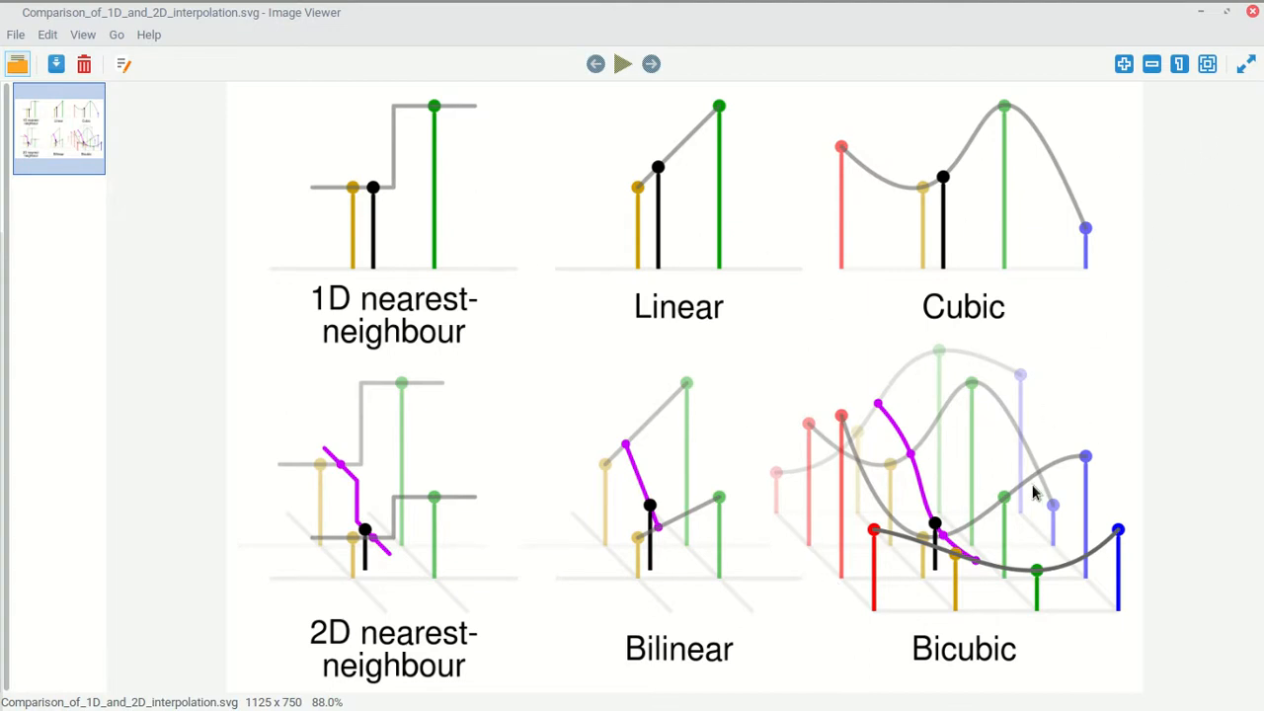
{"action": "left_click", "coordinate": [1252, 11]}
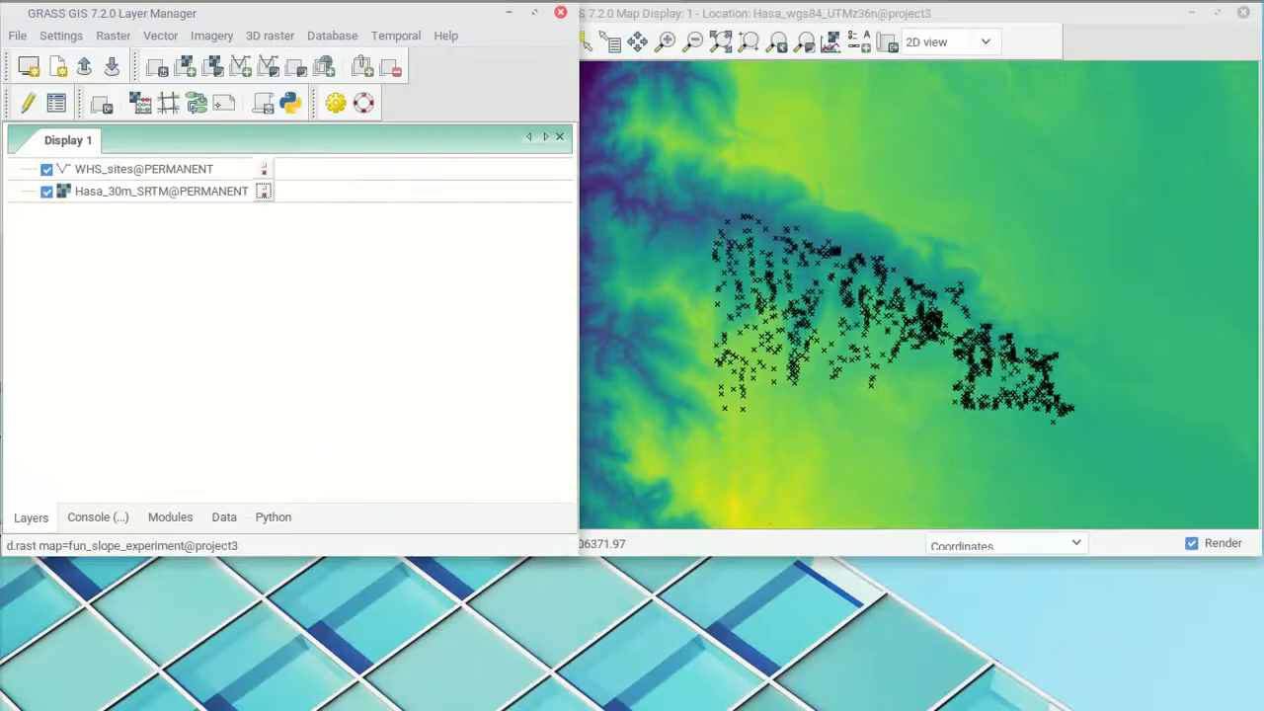
{"action": "left_click", "coordinate": [1133, 33]}
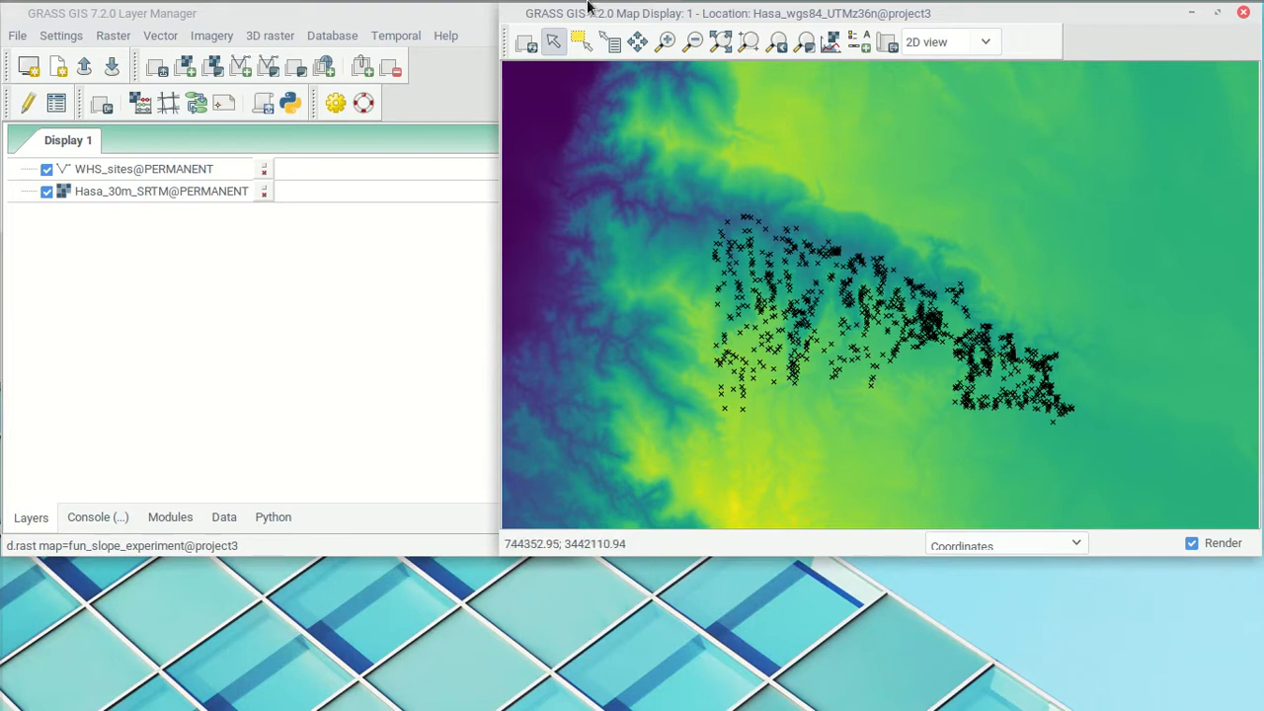
{"action": "mouse_move", "coordinate": [596, 8]}
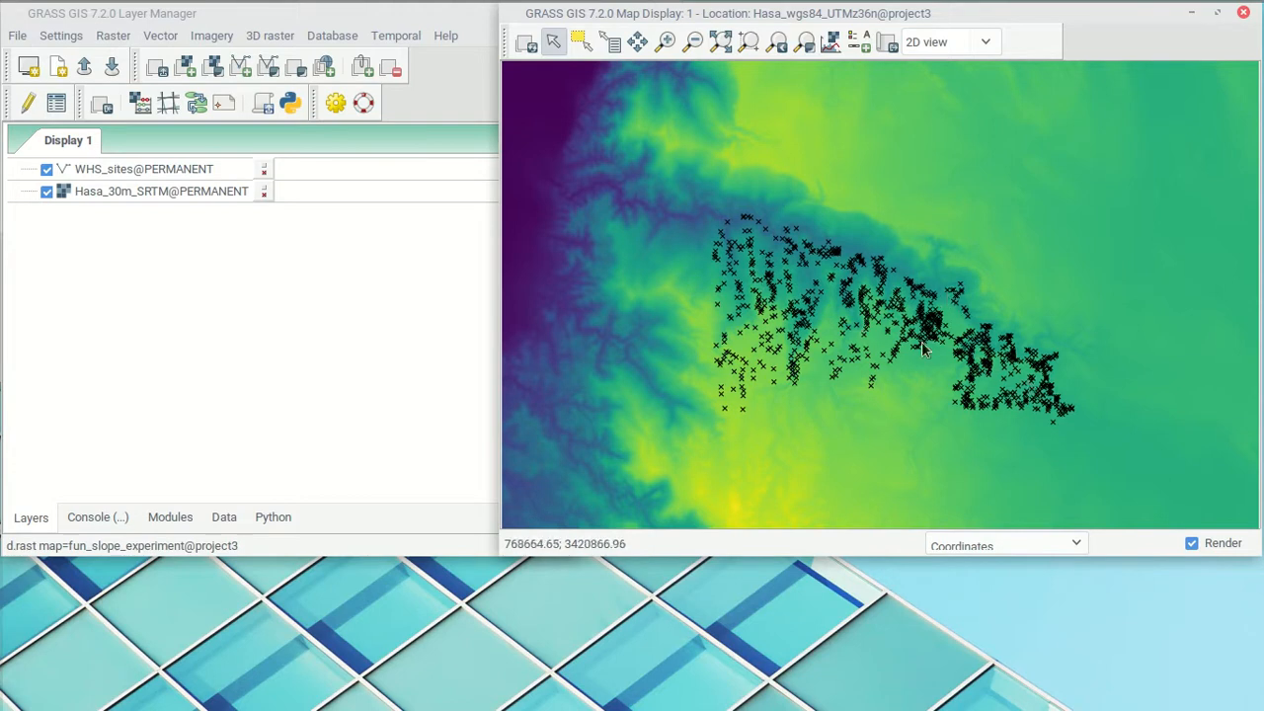
- Examine the WHS_sites attribute table with its records sorted by MAX_W in both directions, and return to the map display
{"action": "left_click", "coordinate": [150, 170]}
{"action": "left_click", "coordinate": [56, 106]}
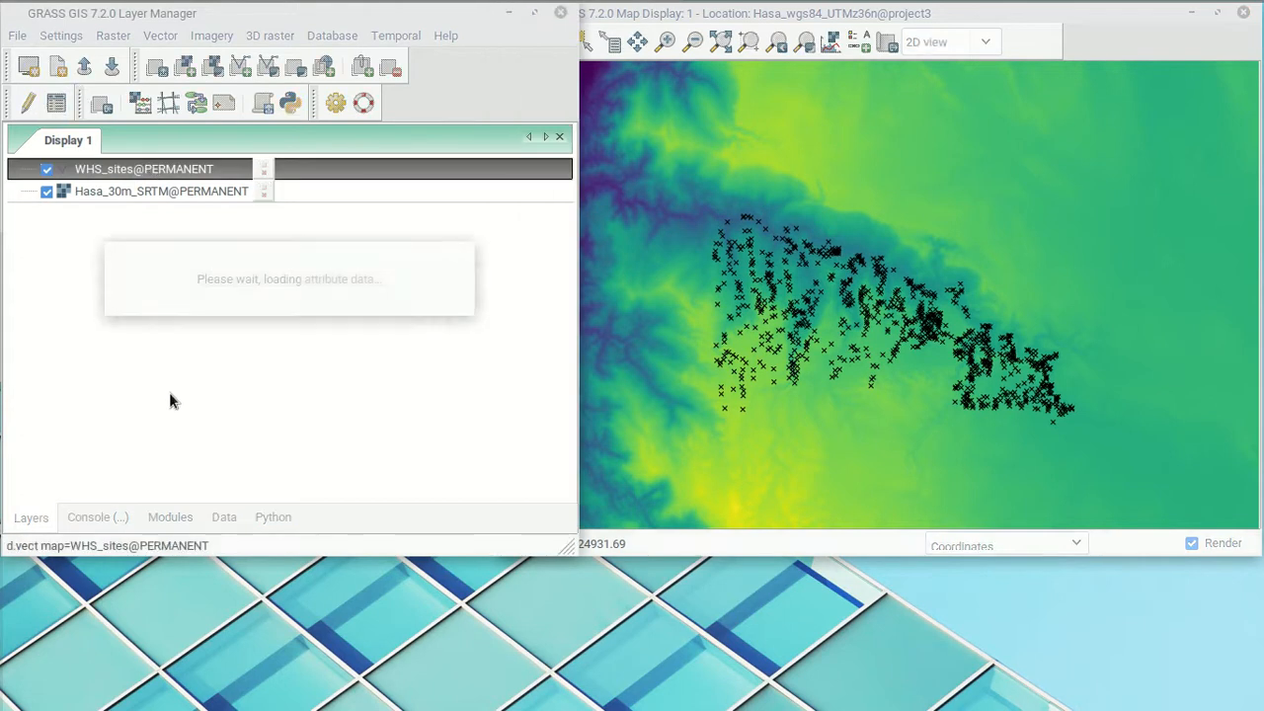
{"action": "left_click_drag", "start_coordinate": [1067, 209], "coordinate": [511, 58]}
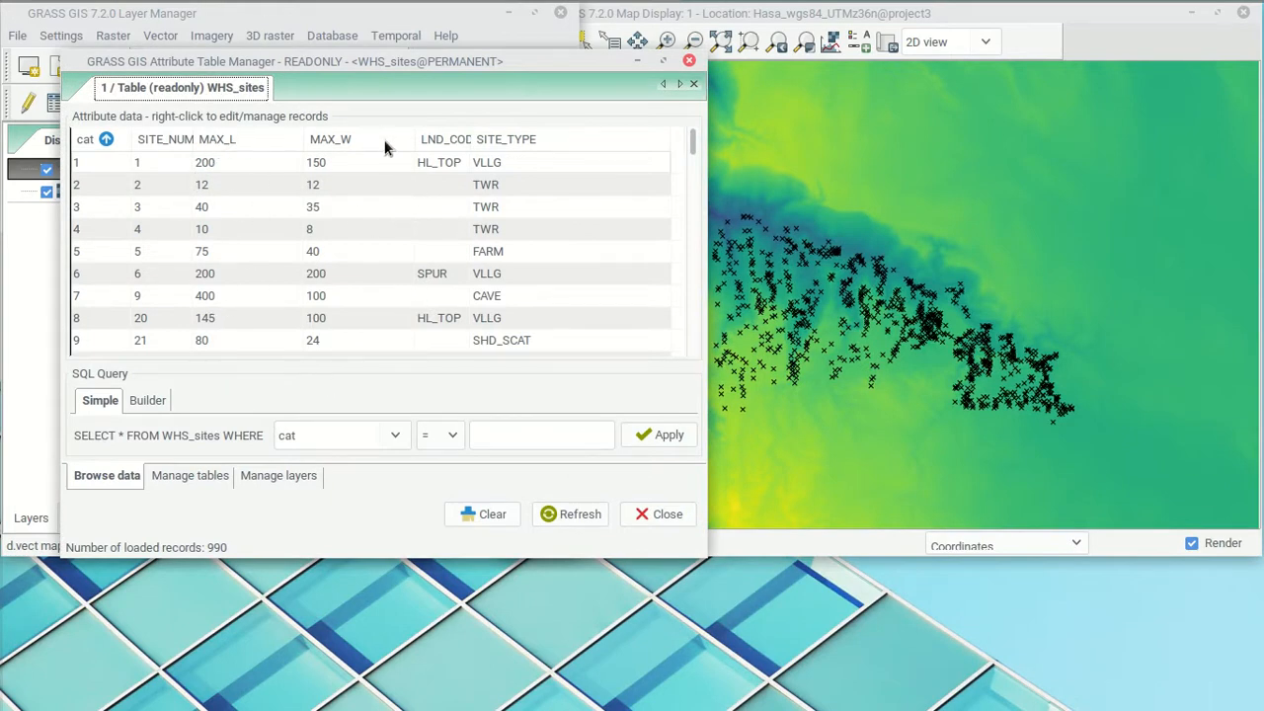
{"action": "left_click", "coordinate": [356, 142]}
{"action": "left_click", "coordinate": [358, 141]}
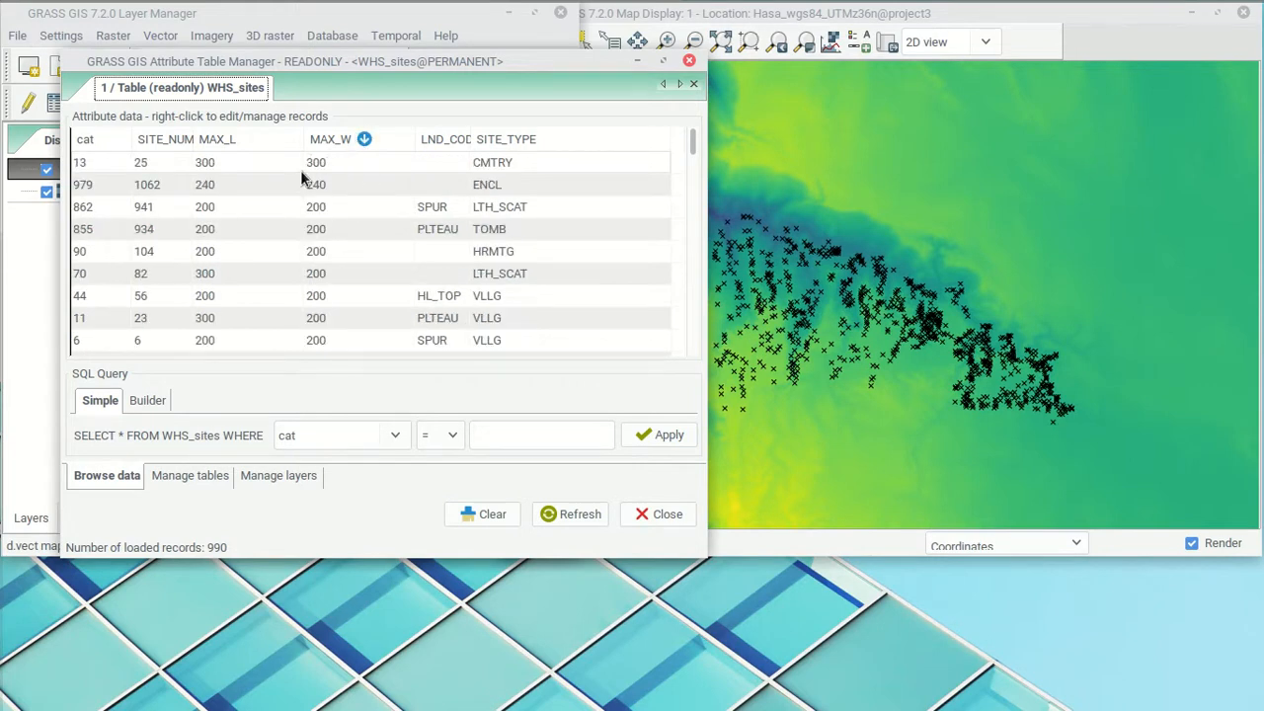
{"action": "left_click", "coordinate": [365, 141]}
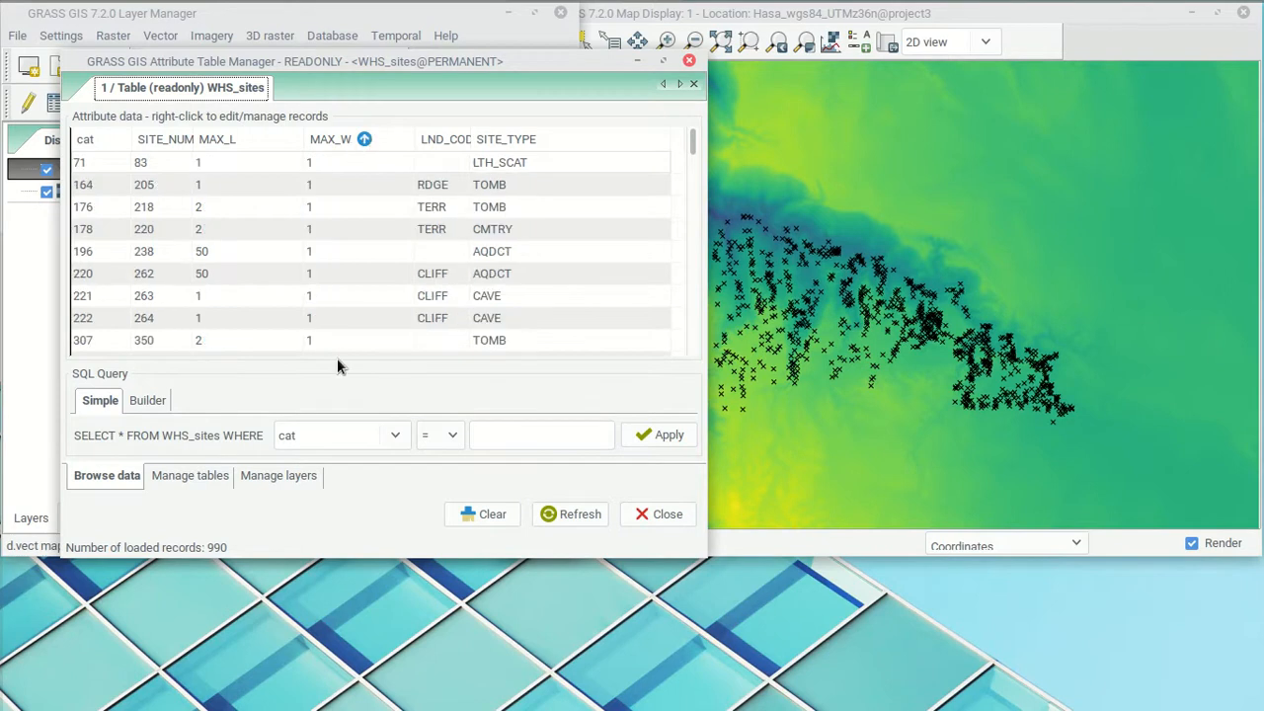
{"action": "left_click", "coordinate": [358, 140]}
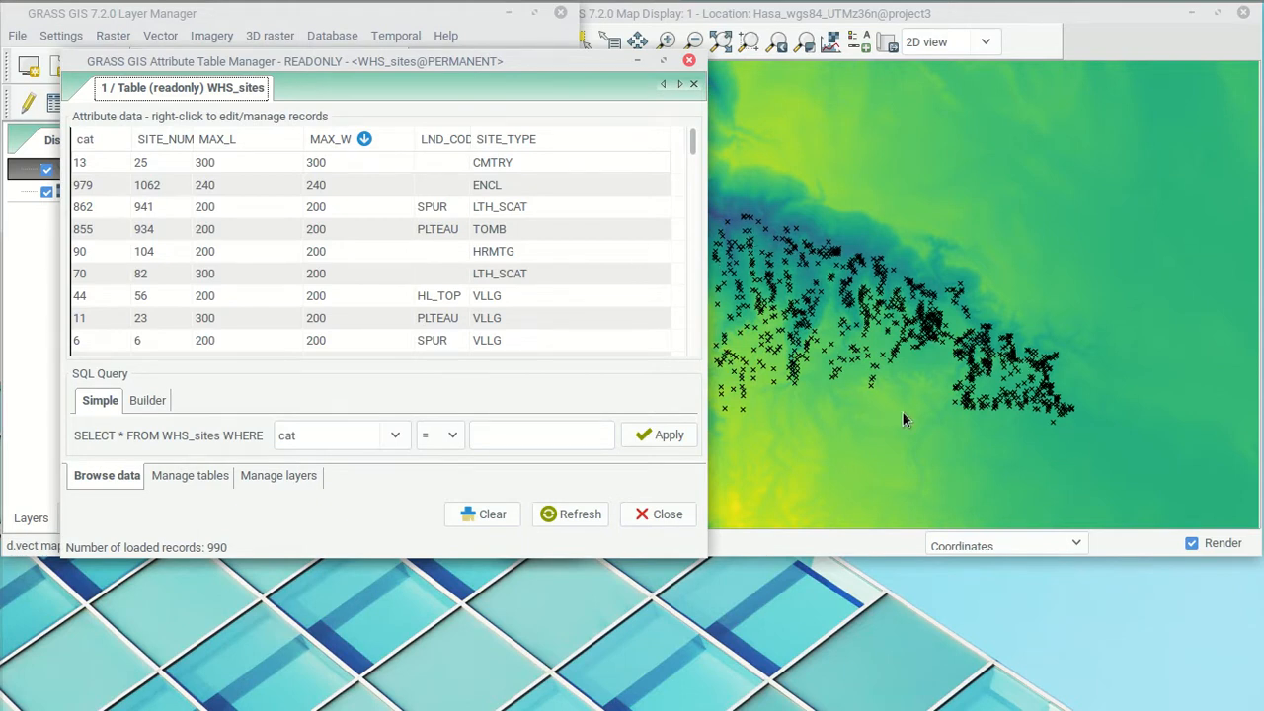
{"action": "left_click", "coordinate": [1179, 34]}
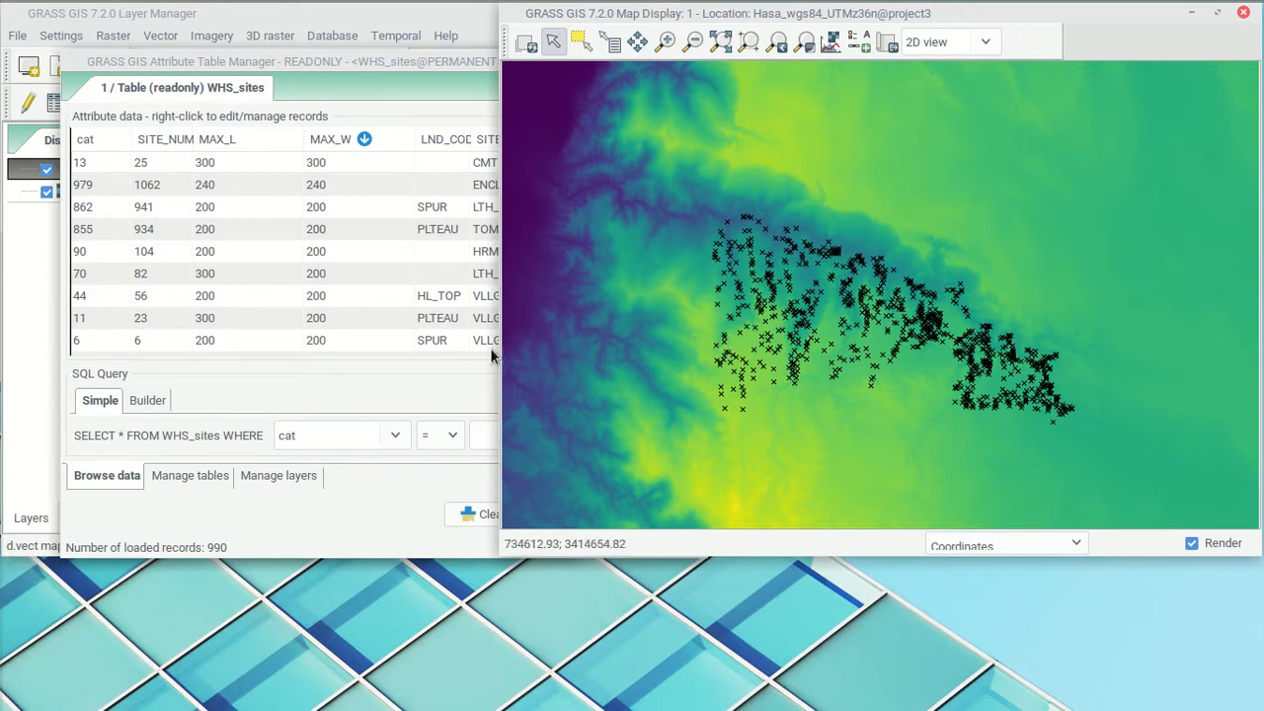
{"action": "left_click", "coordinate": [365, 26]}
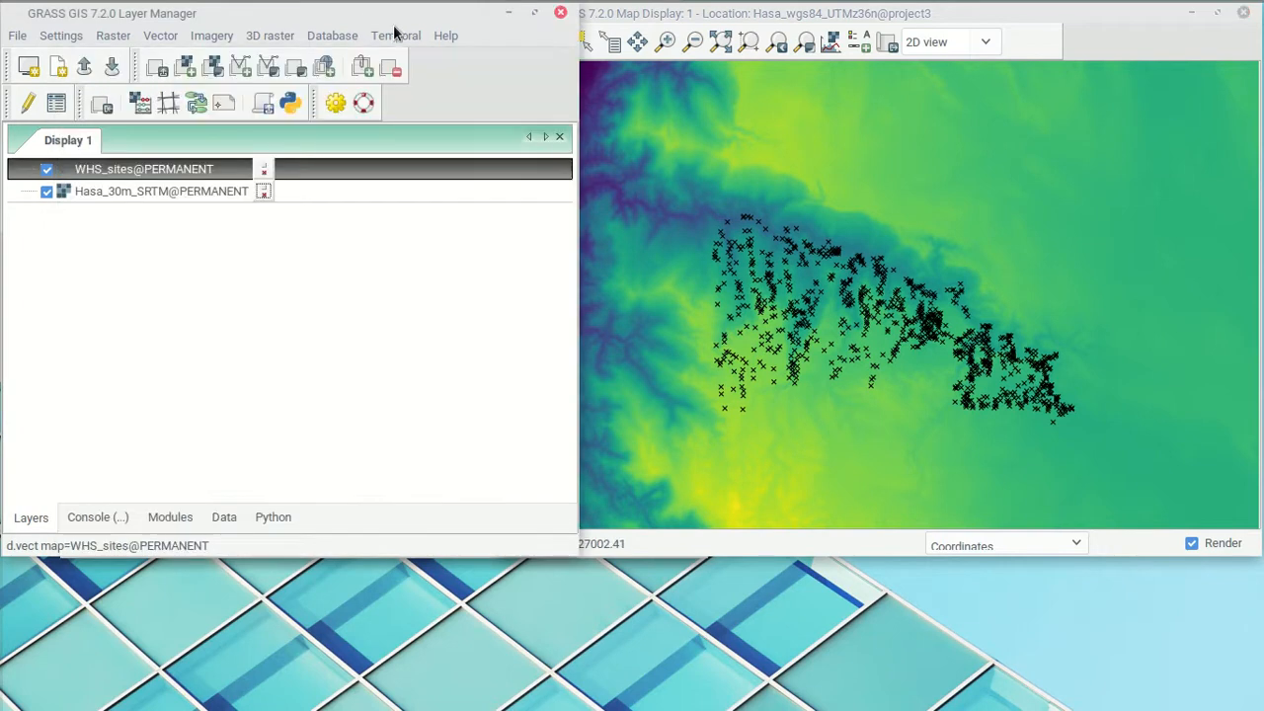
{"action": "left_click", "coordinate": [1139, 44]}
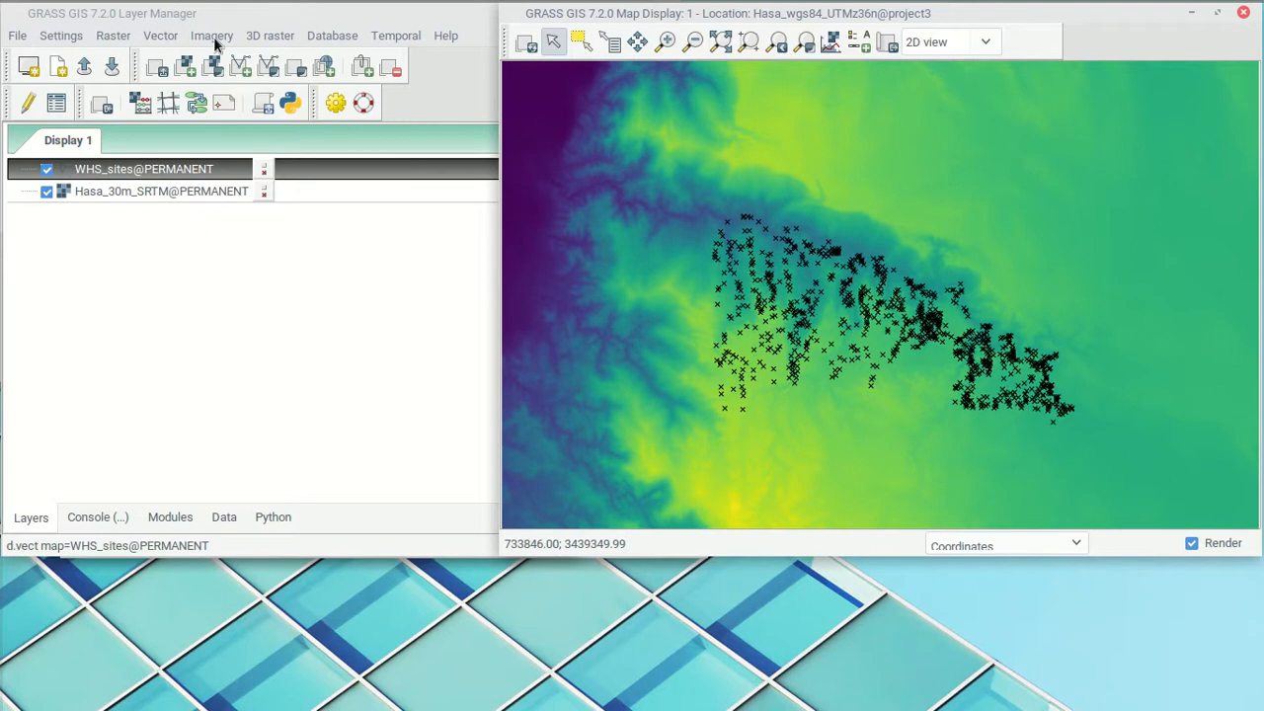
- Set up a convex hull (v.hull) of WHS_sites@PERMANENT with WHS_boundary_area as the output vector map
{"action": "left_click", "coordinate": [161, 36]}
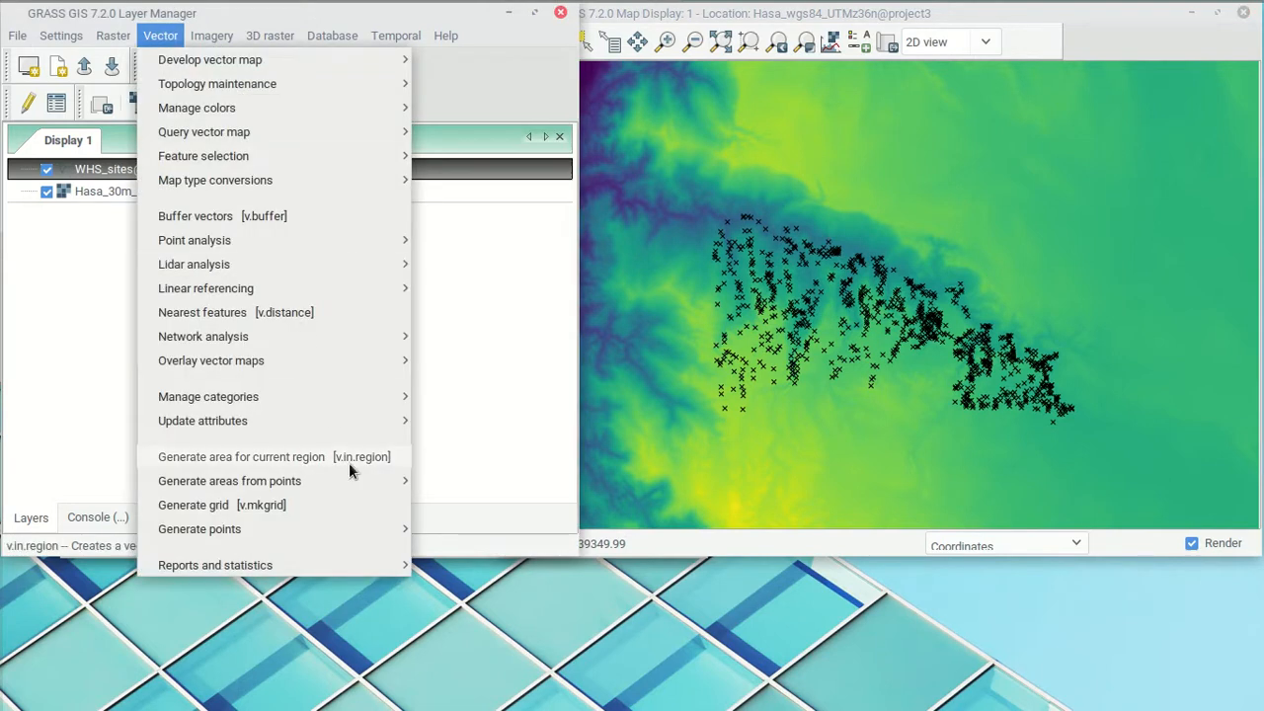
{"action": "mouse_move", "coordinate": [304, 483]}
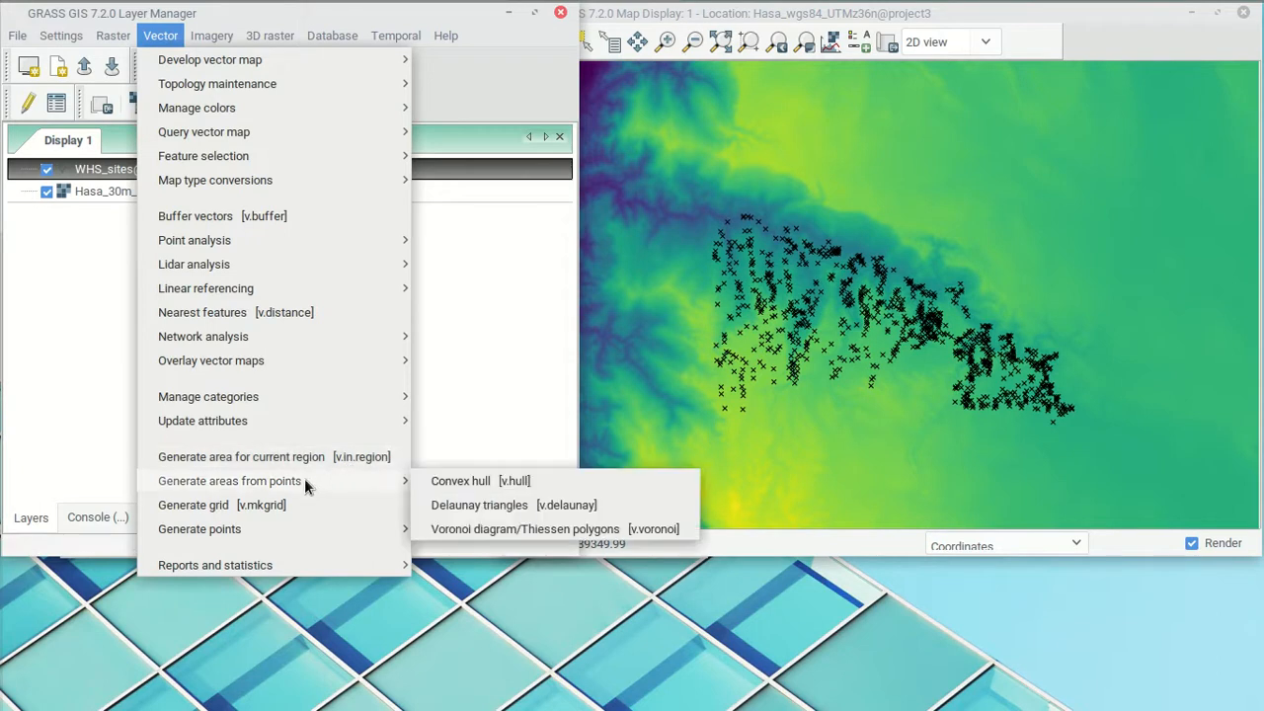
{"action": "left_click", "coordinate": [500, 483]}
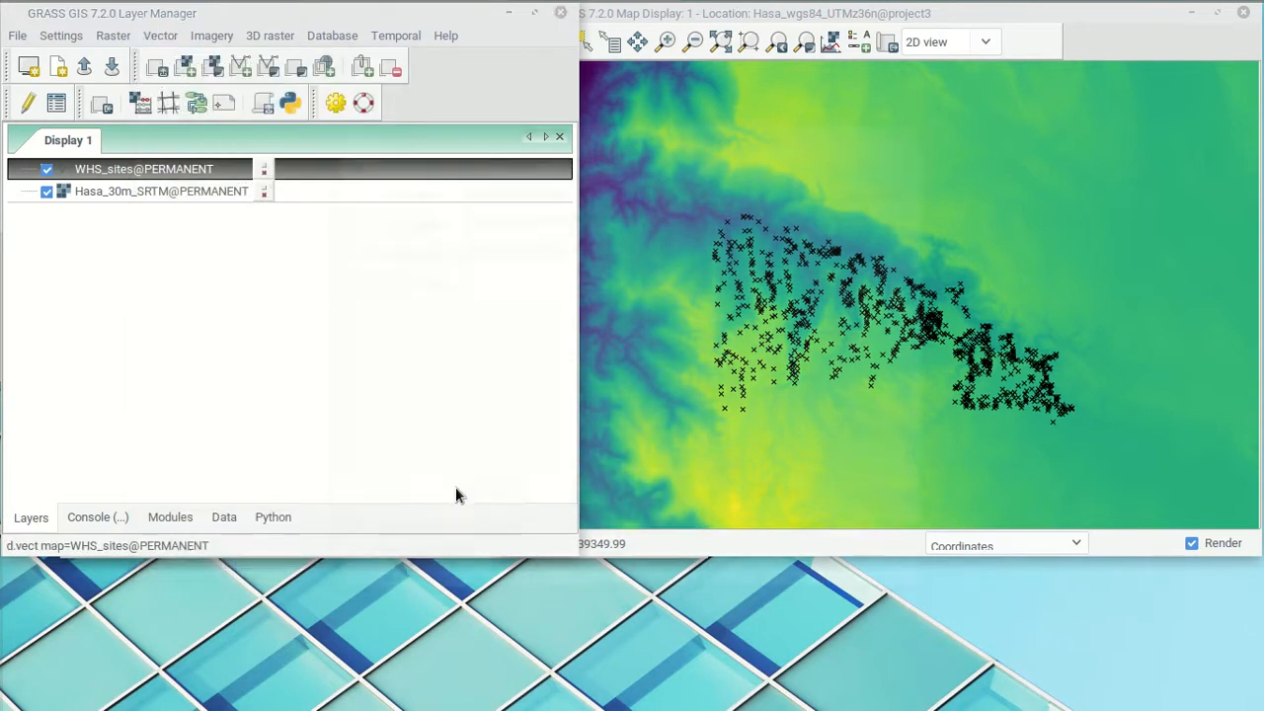
{"action": "left_click", "coordinate": [685, 285]}
{"action": "type", "text": "WHS_boundar"}
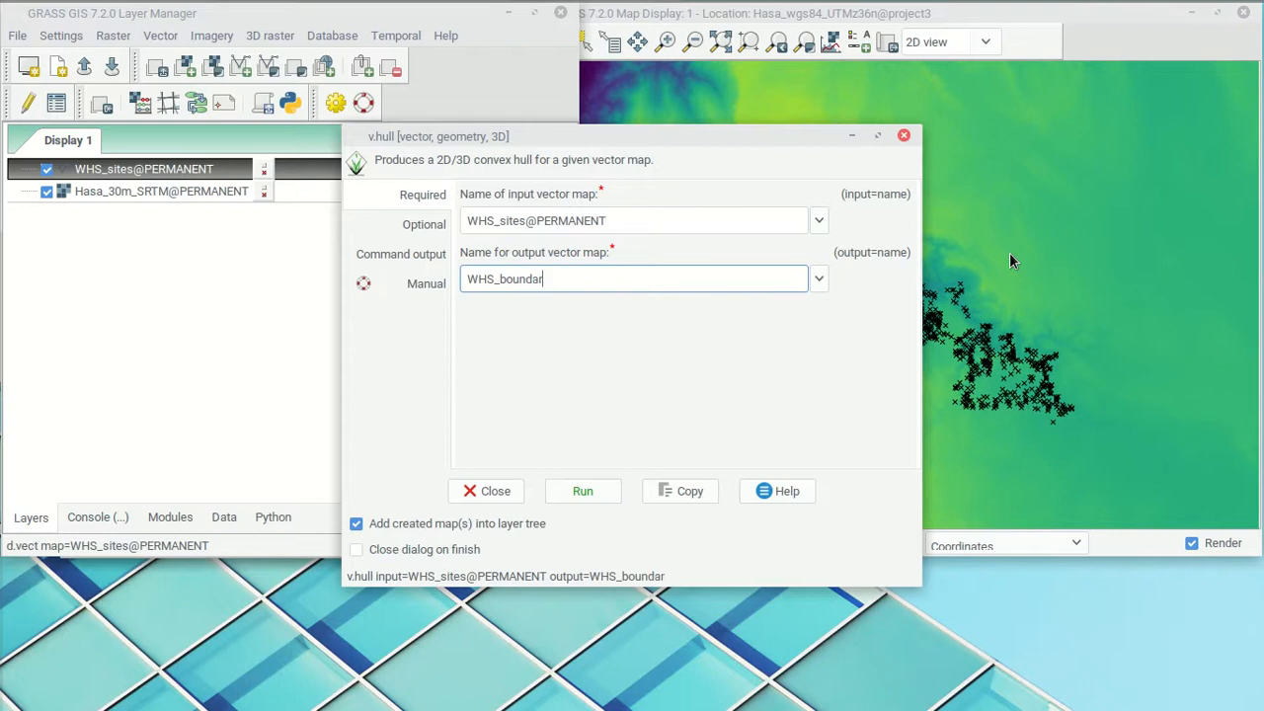
{"action": "type", "text": "y_area"}
- Review the optional v.hull settings, run the module with its defaults, and bring the map display forward
{"action": "left_click", "coordinate": [434, 226]}
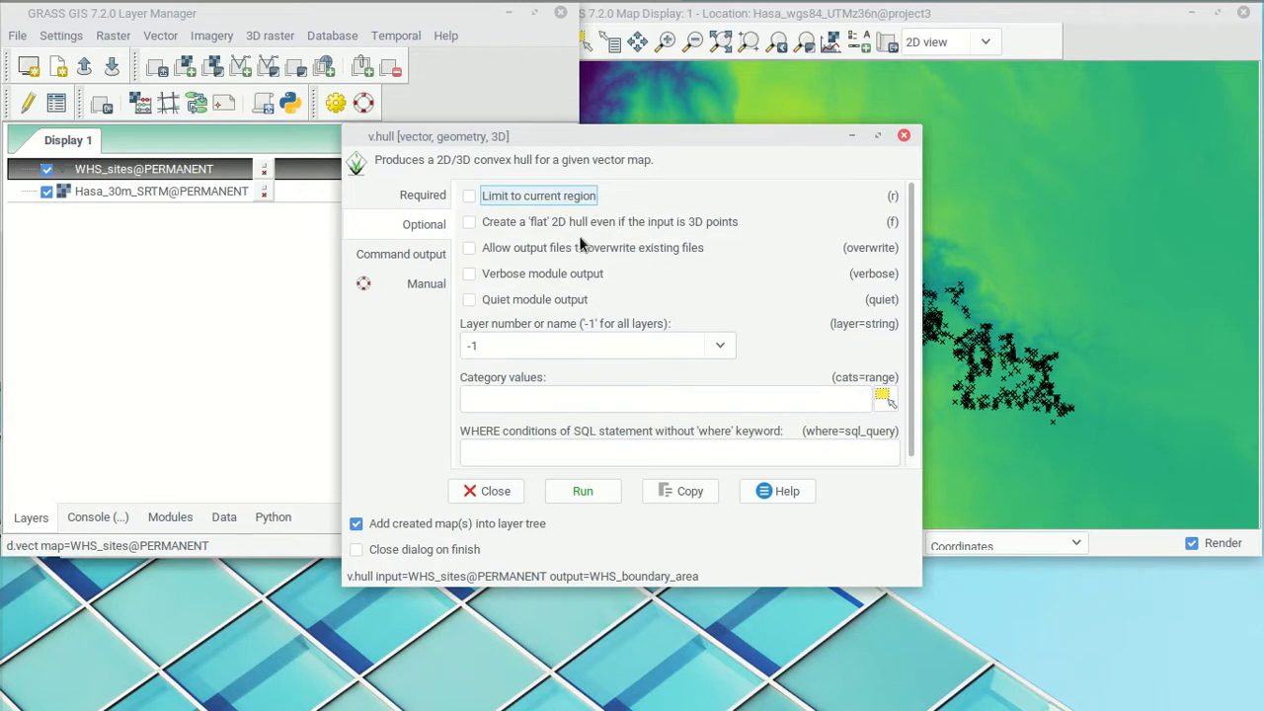
{"action": "scroll", "coordinate": [889, 299], "scroll_direction": "down", "scroll_amount": 1}
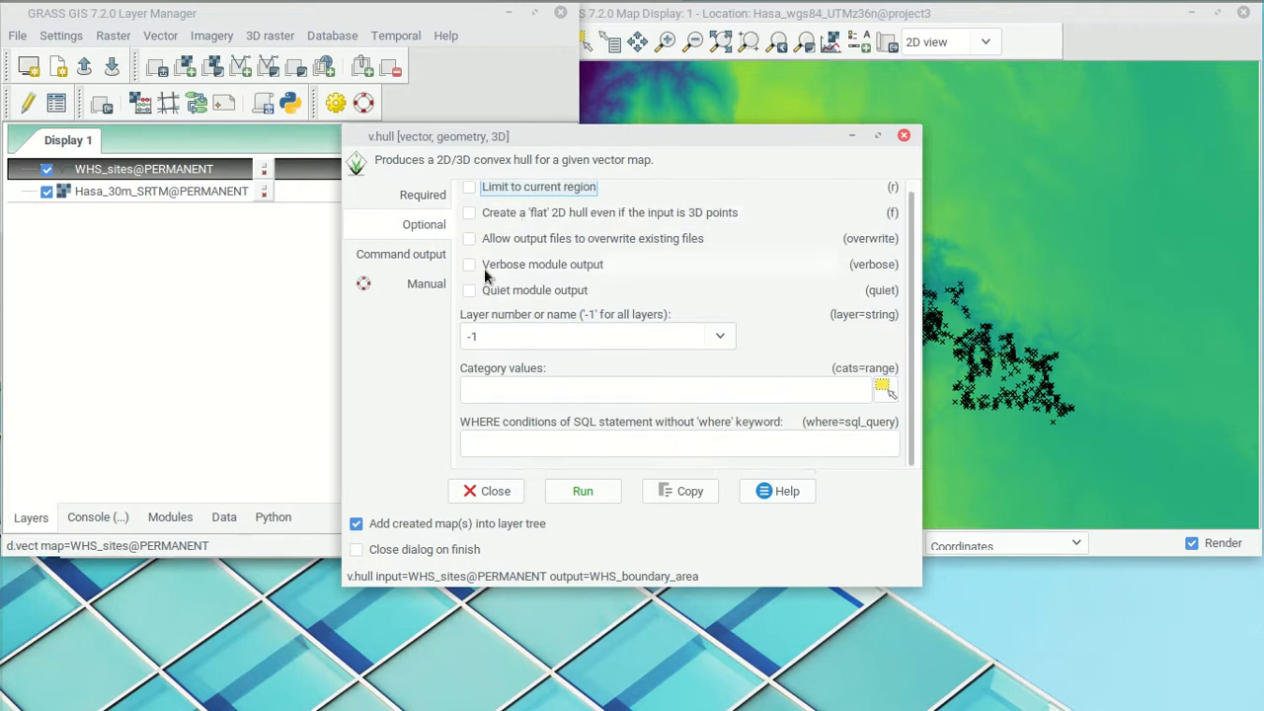
{"action": "left_click", "coordinate": [584, 491]}
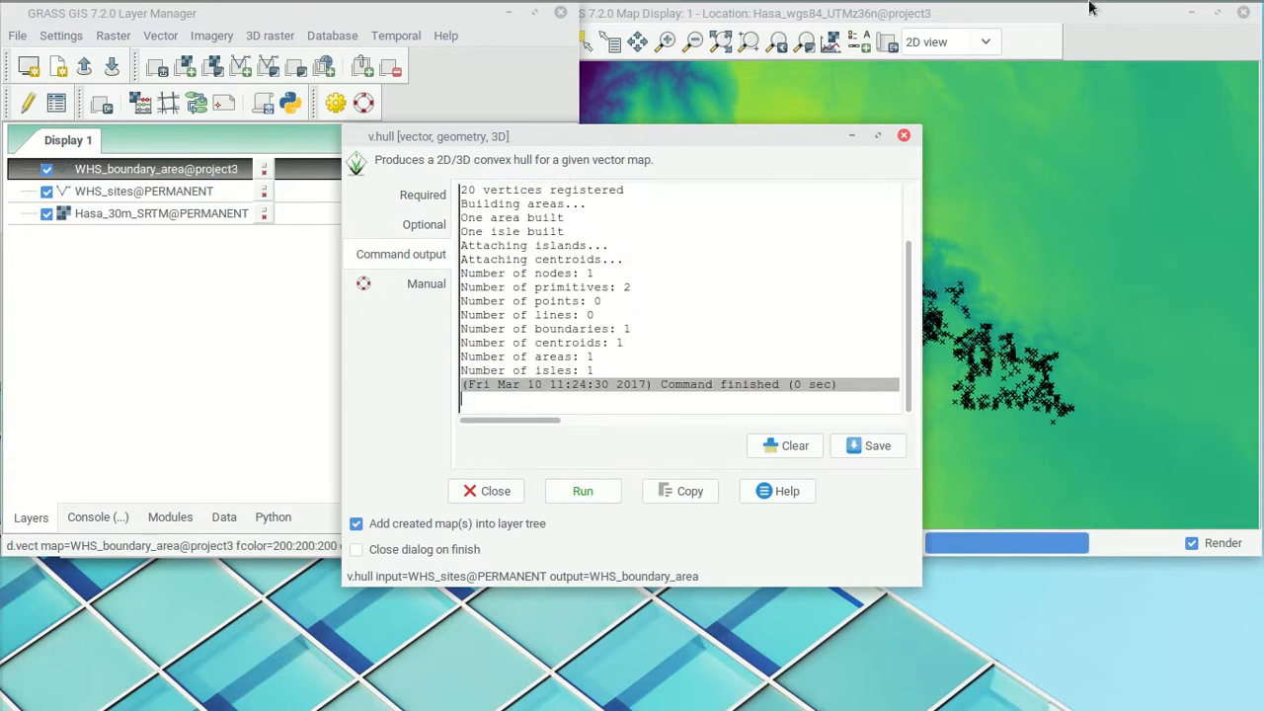
{"action": "left_click", "coordinate": [1133, 51]}
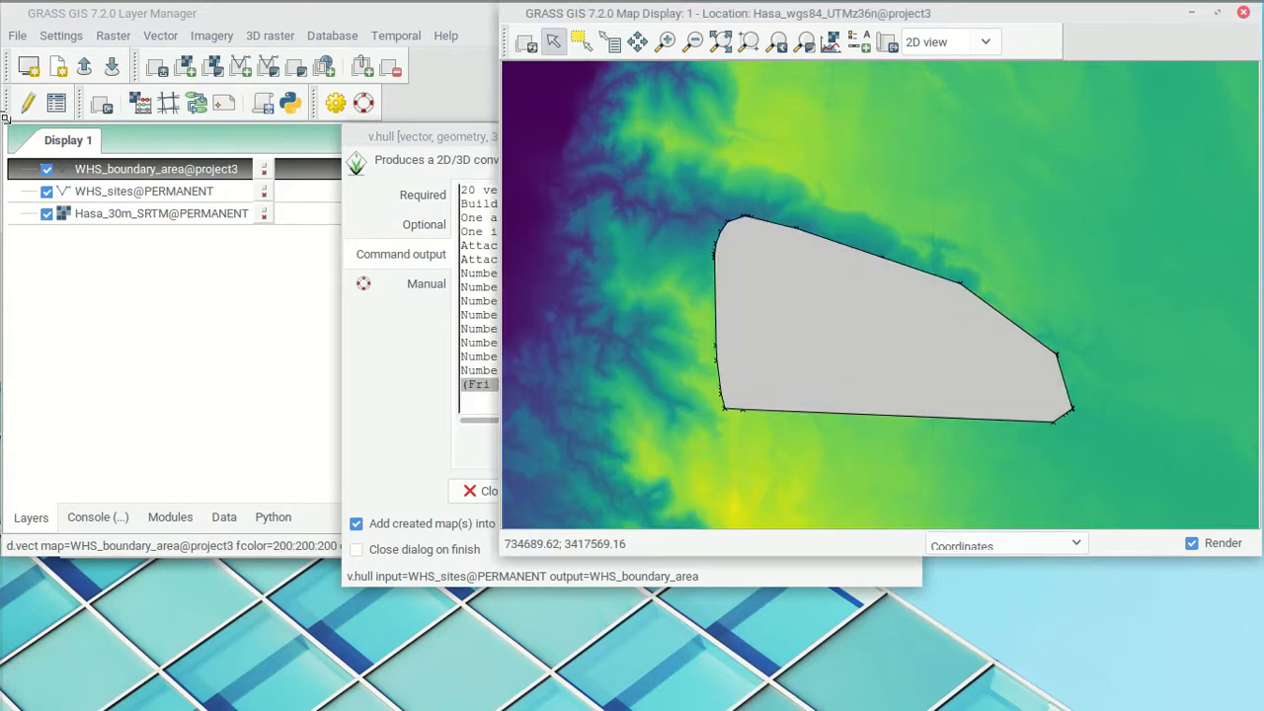
- Move the WHS_boundary_area layer below WHS_sites in the layer order and bring the map display forward
{"action": "left_click_drag", "start_coordinate": [133, 174], "coordinate": [108, 213]}
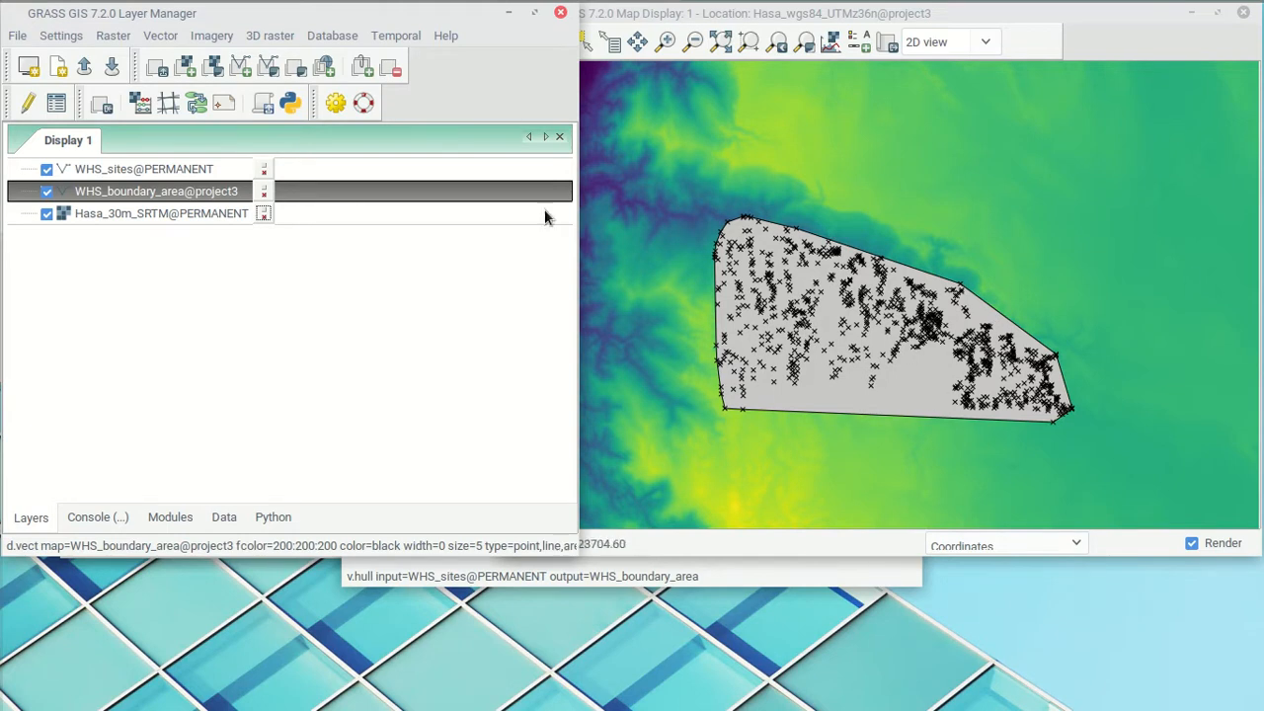
{"action": "left_click", "coordinate": [682, 201]}
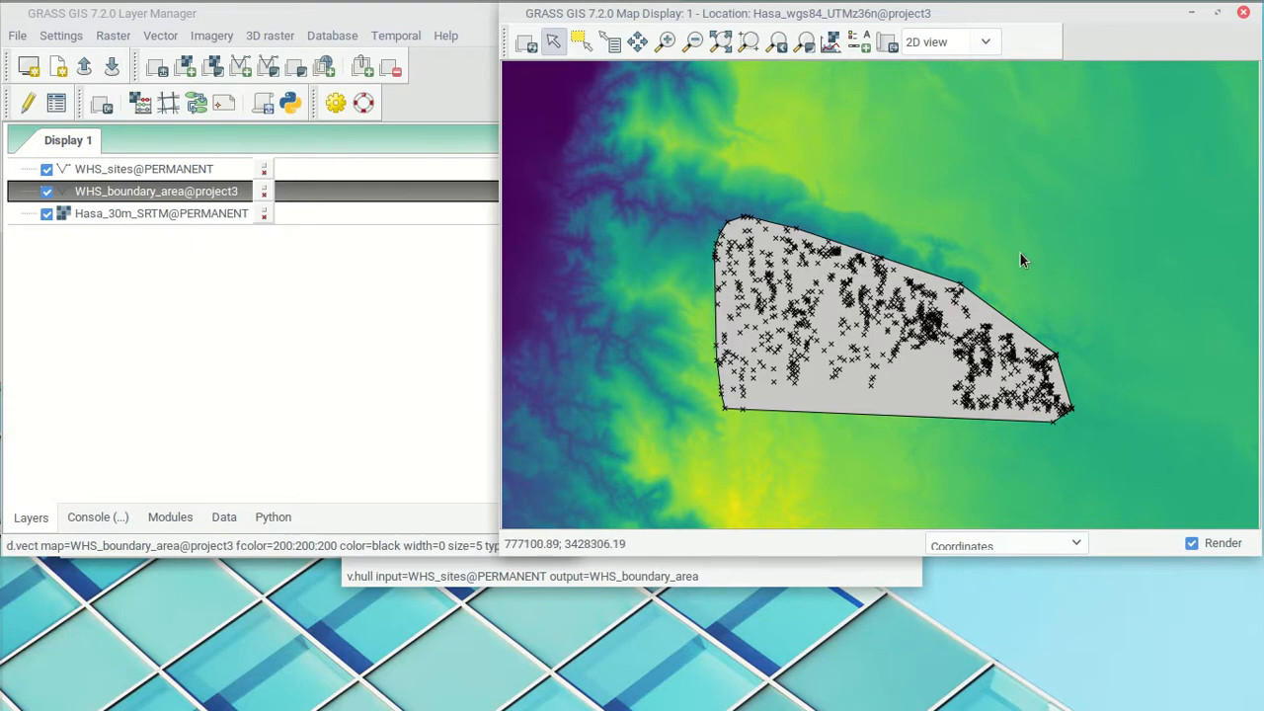
- Set up a vector-to-raster conversion (v.to.rast) of WHS_boundary_area@project3 with output WHS_boundary_rast and val as the source of raster values
{"action": "left_click", "coordinate": [18, 37]}
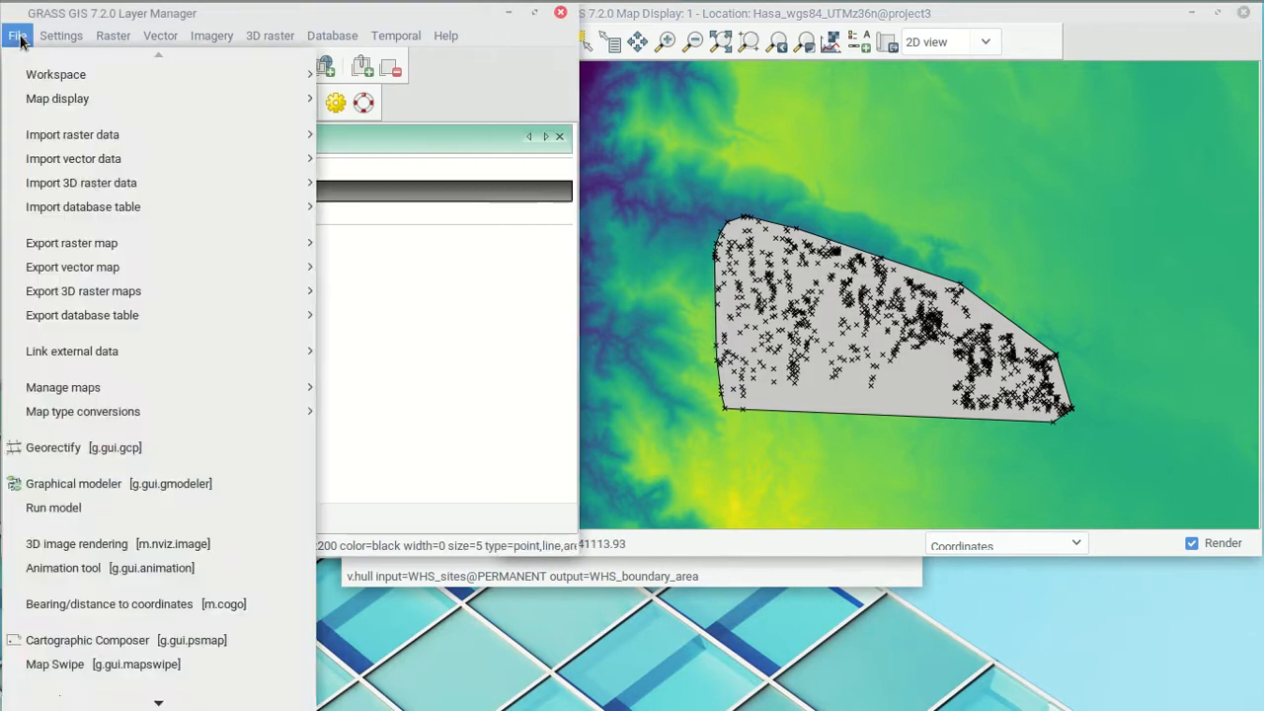
{"action": "mouse_move", "coordinate": [111, 413]}
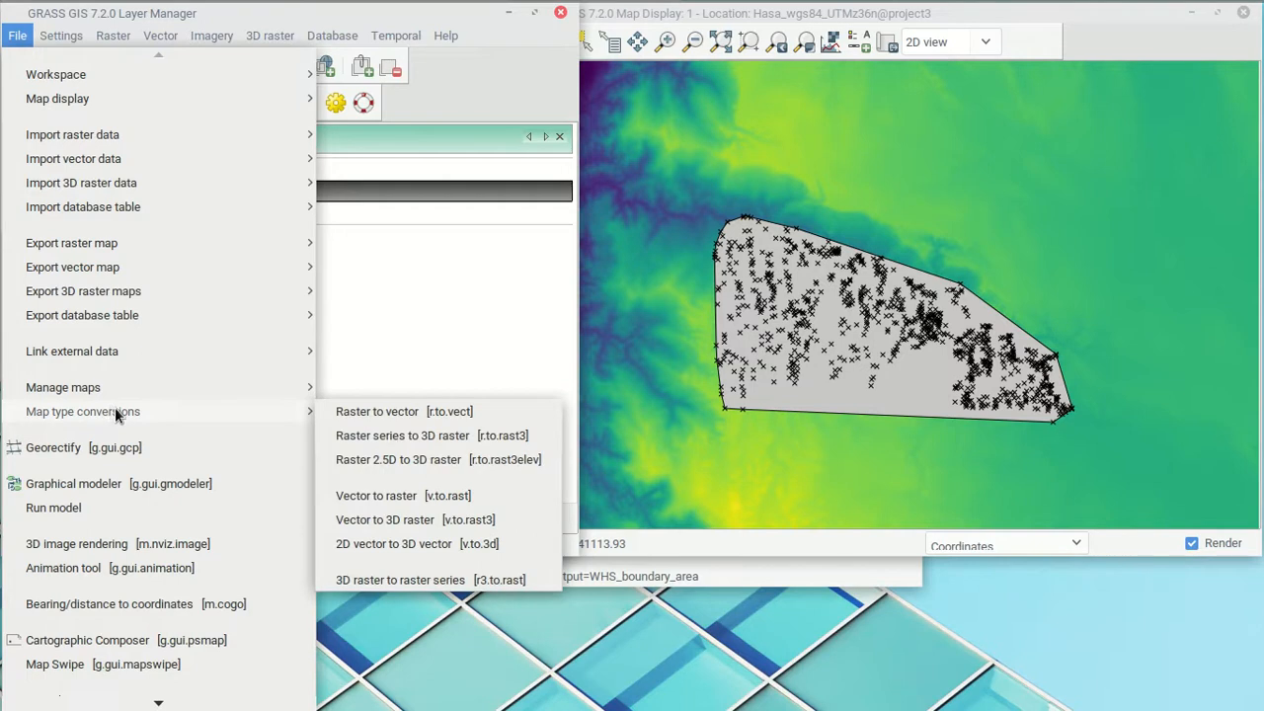
{"action": "left_click", "coordinate": [472, 501]}
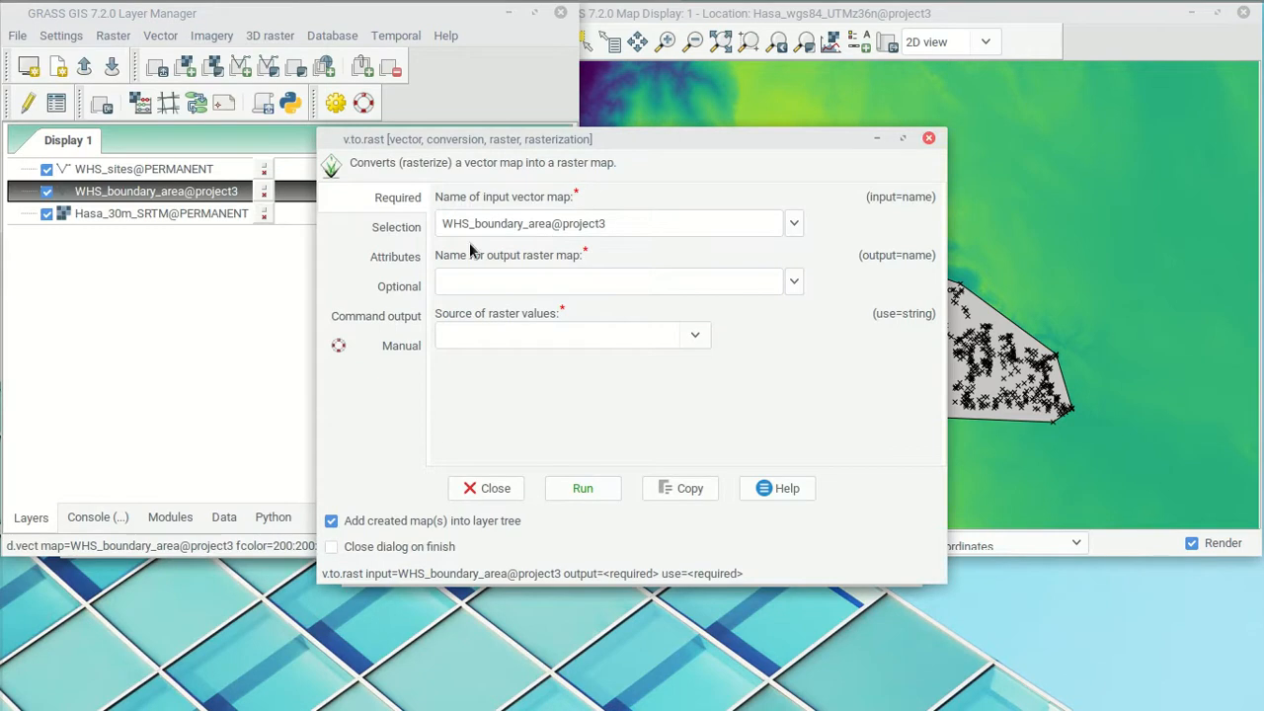
{"action": "left_click", "coordinate": [729, 282]}
{"action": "type", "text": "WH"}
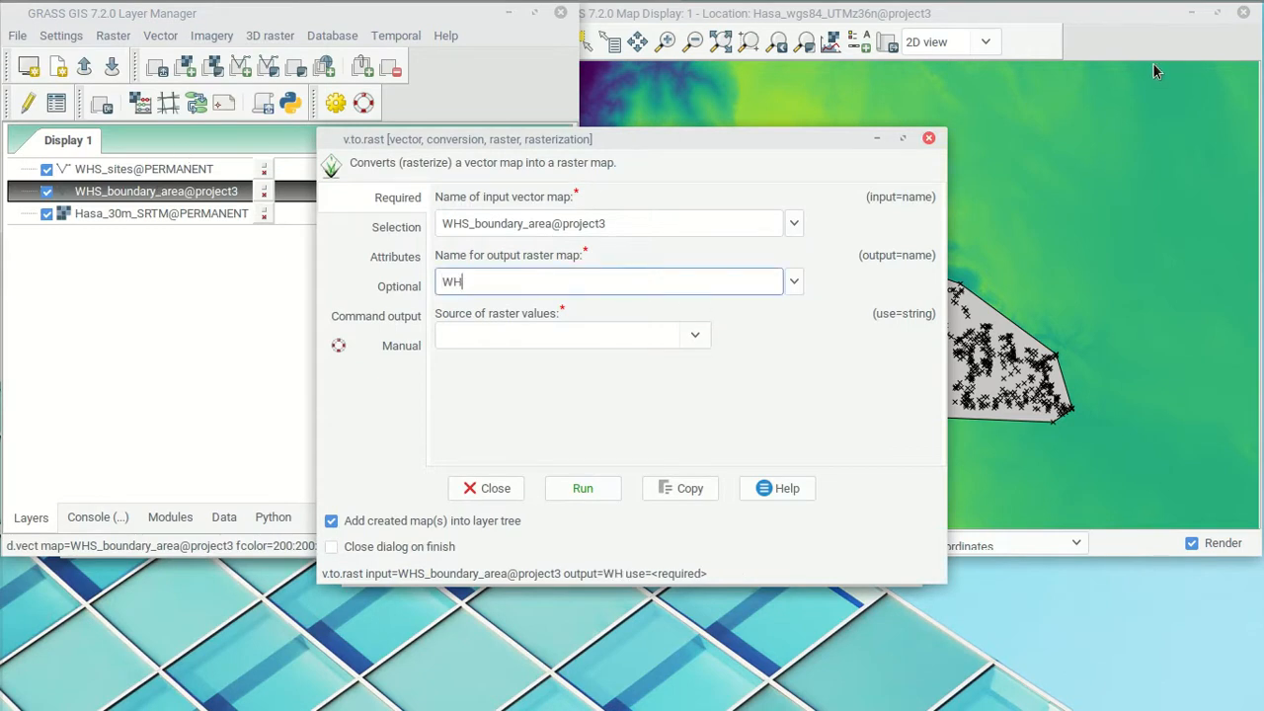
{"action": "type", "text": "S_boun"}
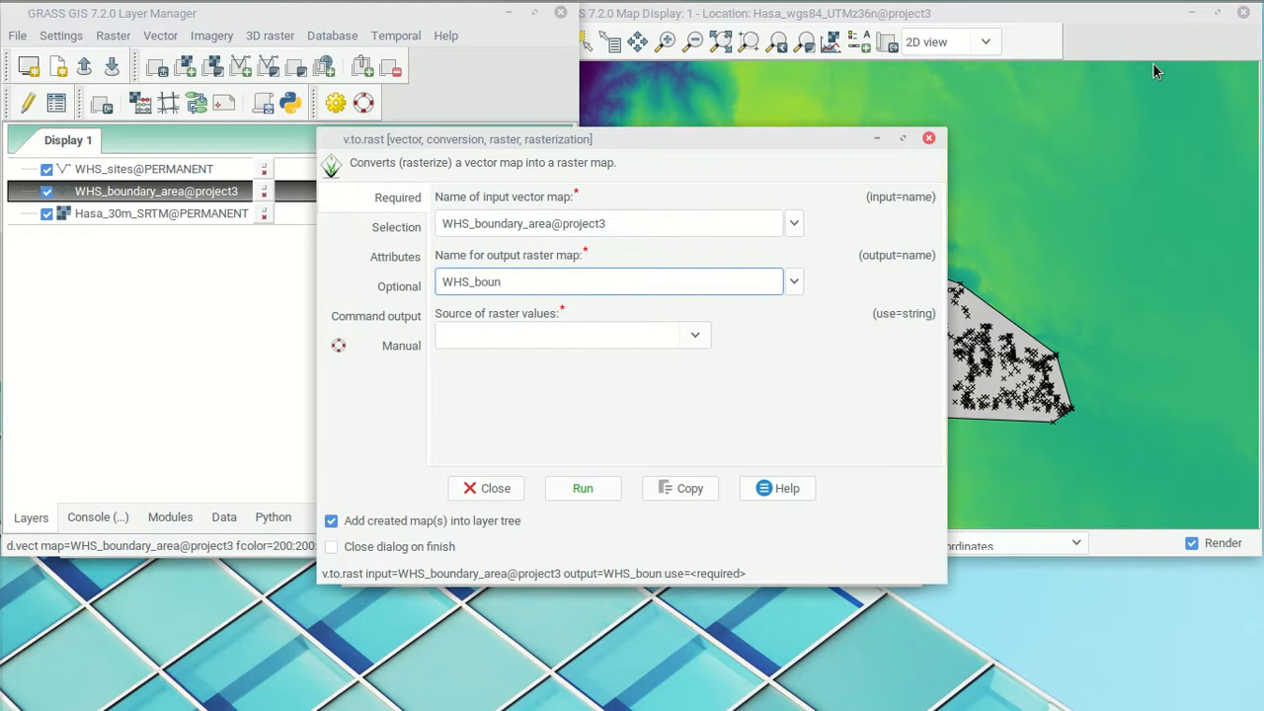
{"action": "type", "text": "dary_rast"}
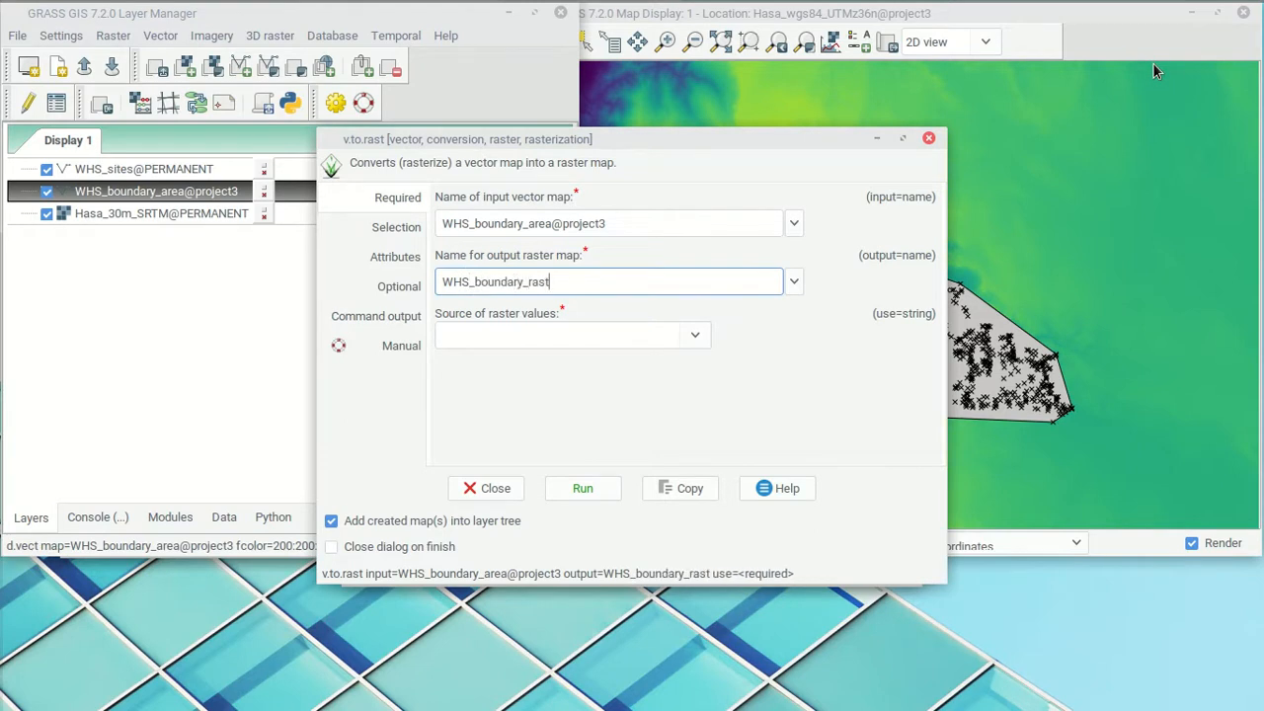
{"action": "left_click", "coordinate": [694, 336]}
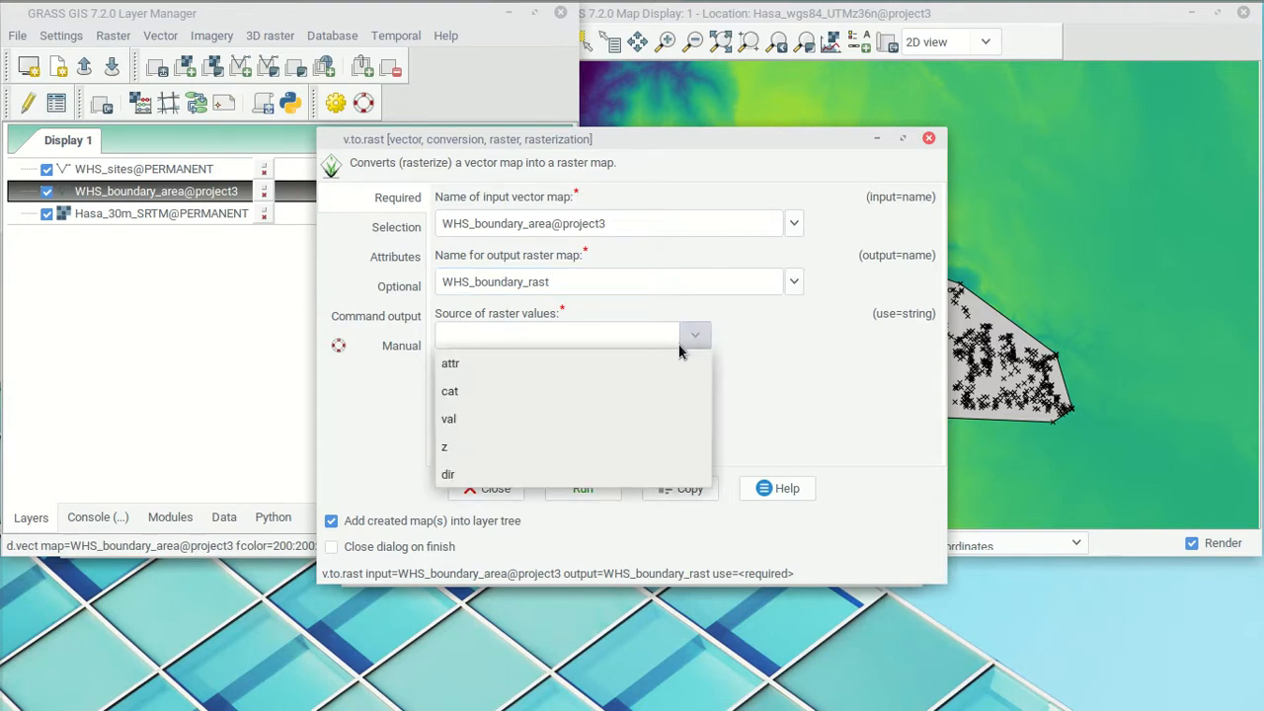
{"action": "left_click", "coordinate": [469, 419]}
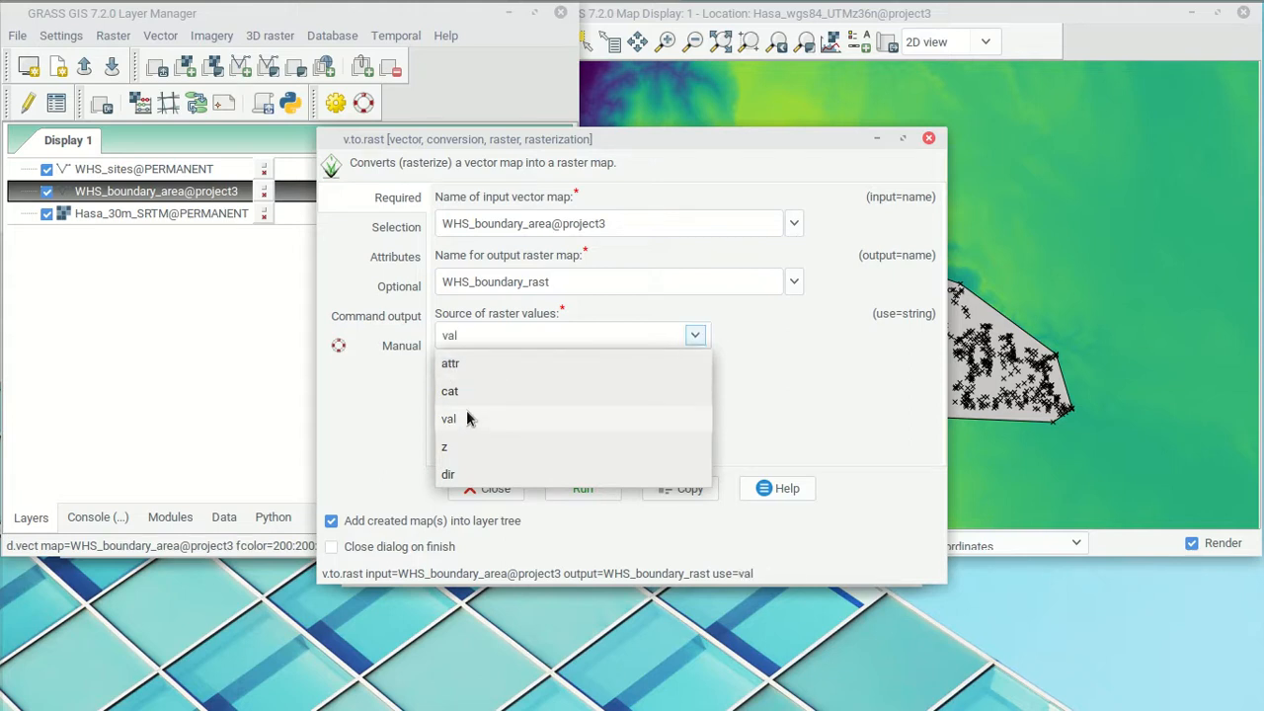
- Review the v.to.rast attribute and optional settings, including the raster value, and move the dialog to compare with the map
{"action": "left_click", "coordinate": [398, 229]}
{"action": "left_click", "coordinate": [396, 259]}
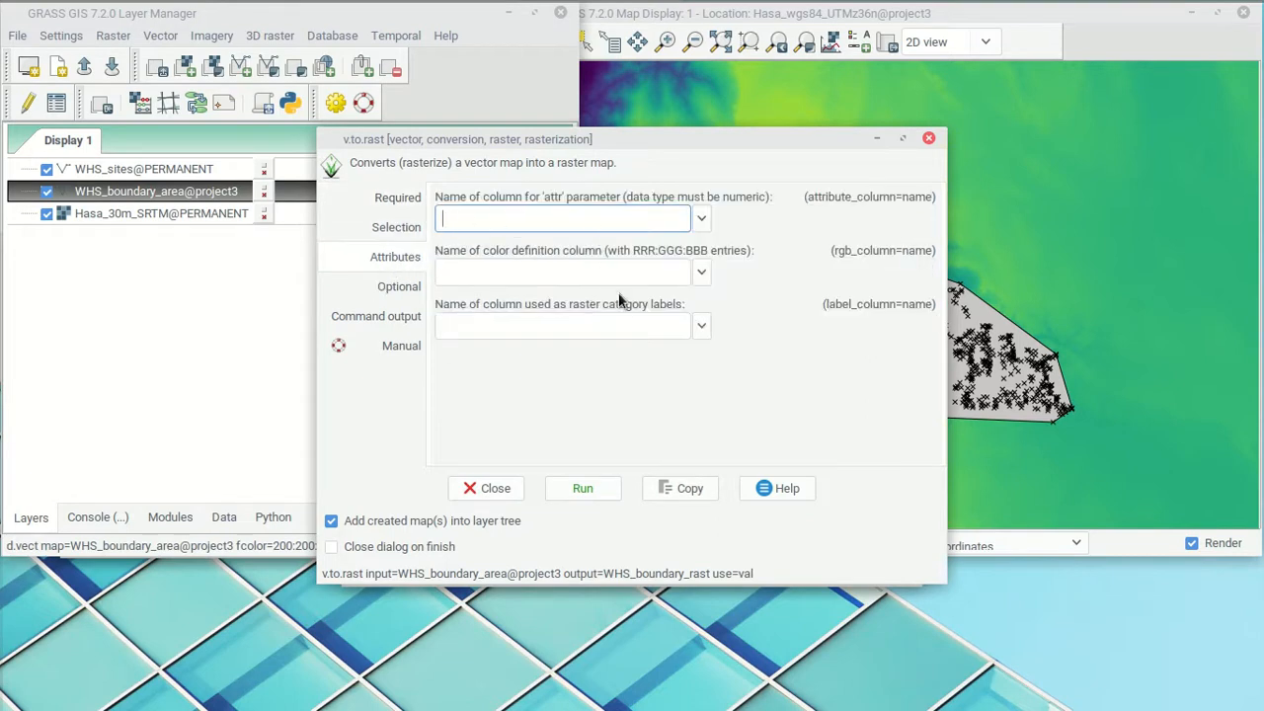
{"action": "left_click", "coordinate": [399, 288]}
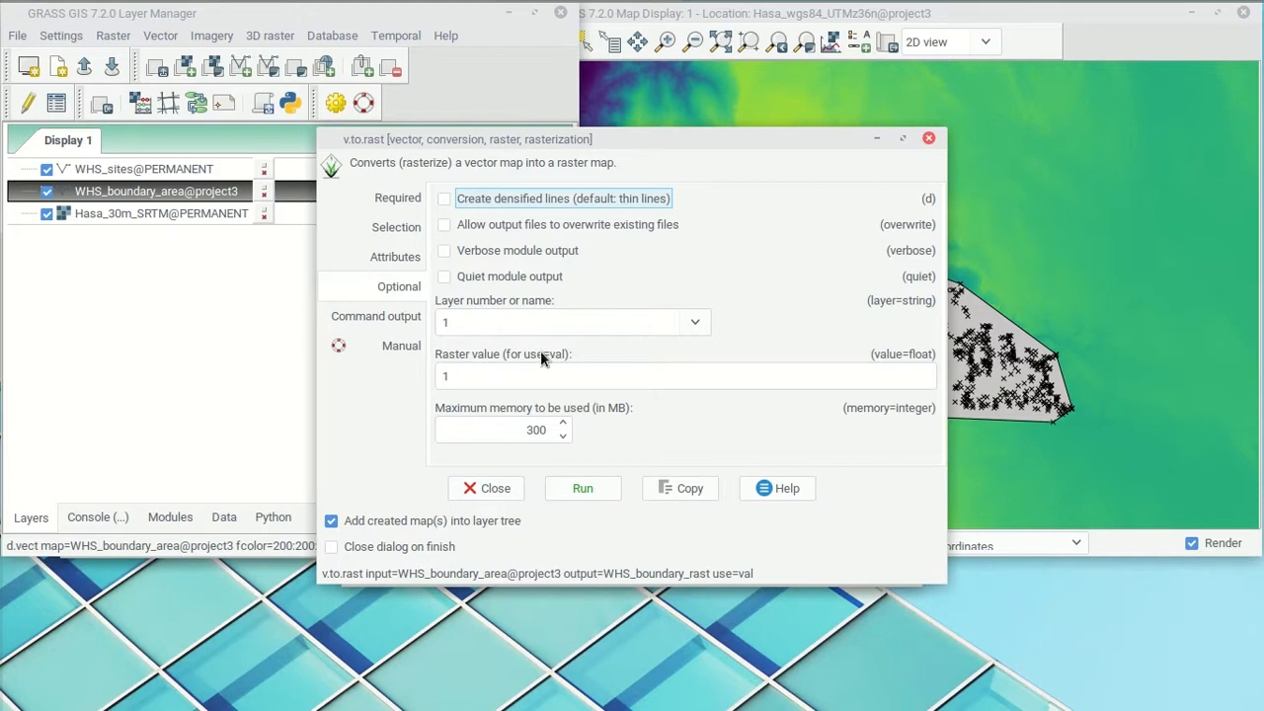
{"action": "left_click", "coordinate": [504, 373]}
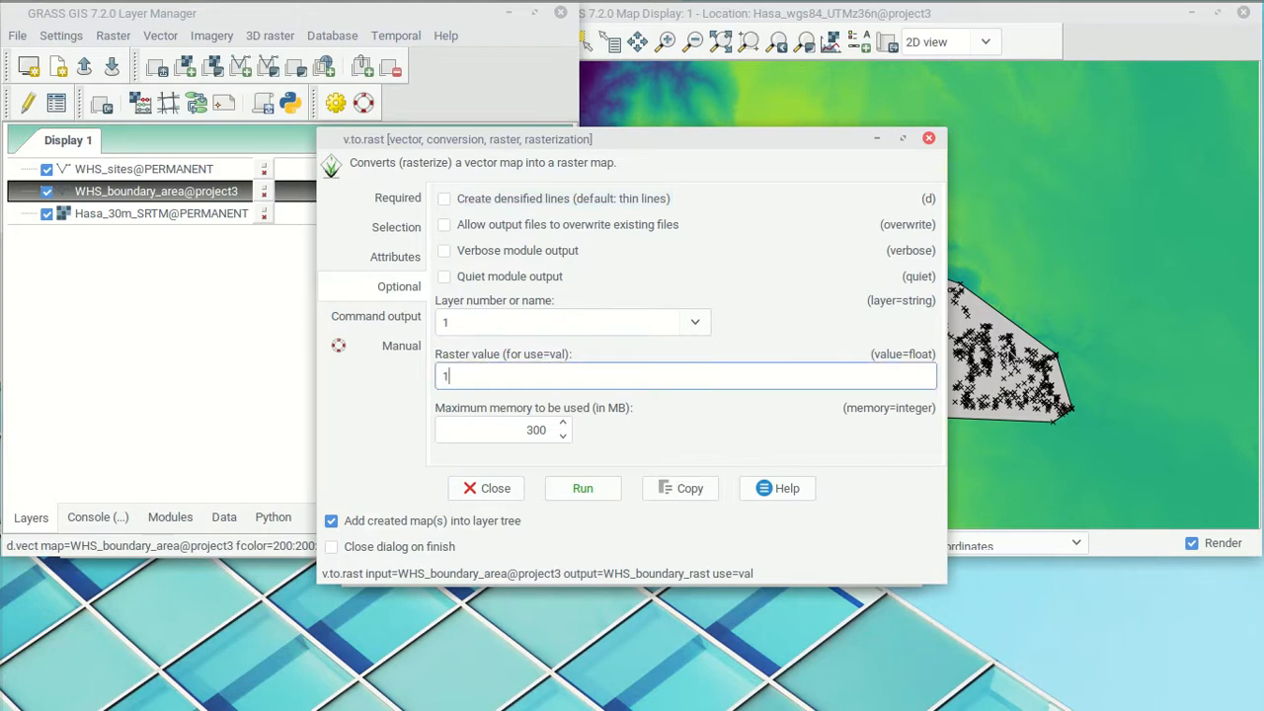
{"action": "left_click_drag", "start_coordinate": [769, 139], "coordinate": [438, 122]}
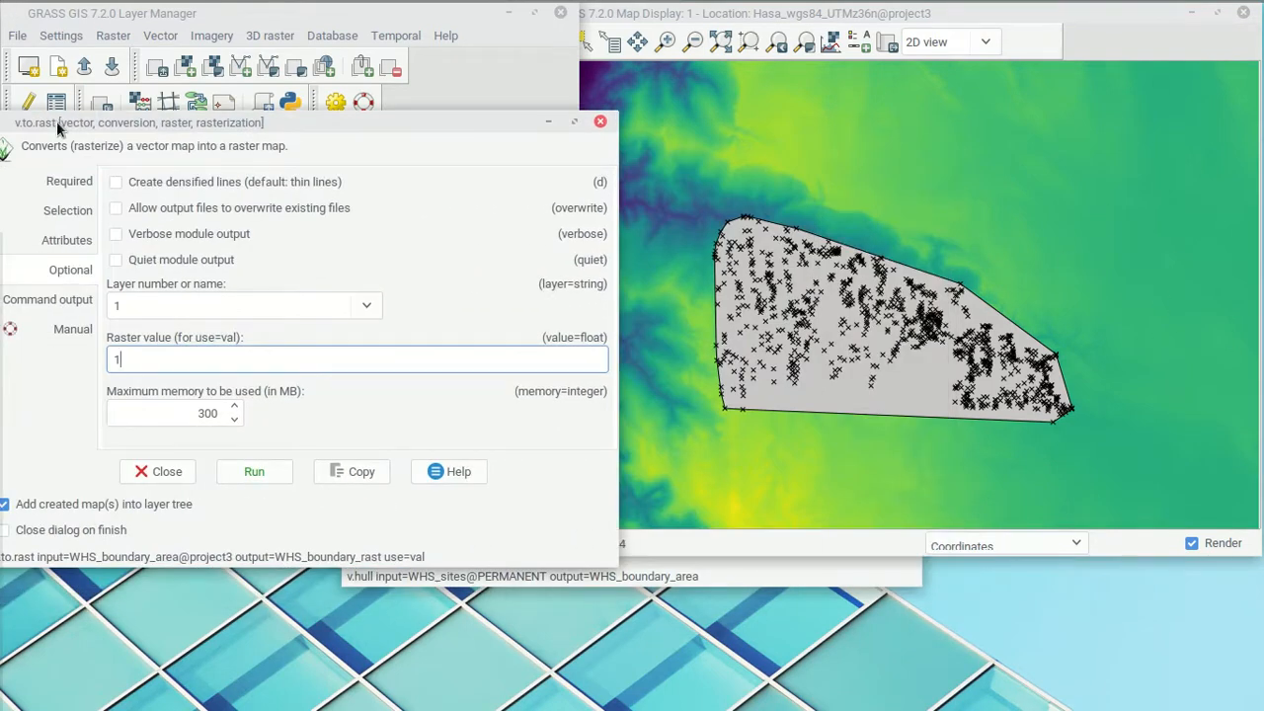
{"action": "left_click_drag", "start_coordinate": [303, 136], "coordinate": [501, 113]}
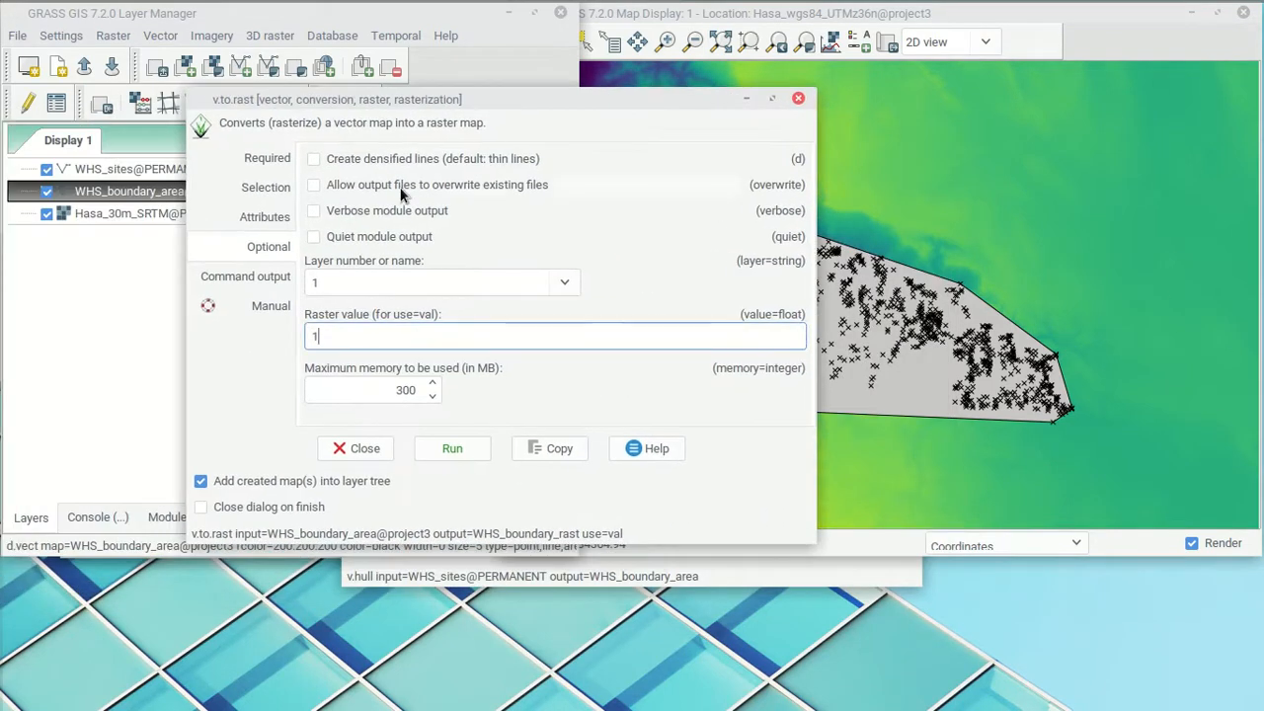
- Restrict the v.to.rast input to area features only, run the conversion, and close the dialog
{"action": "left_click", "coordinate": [249, 223]}
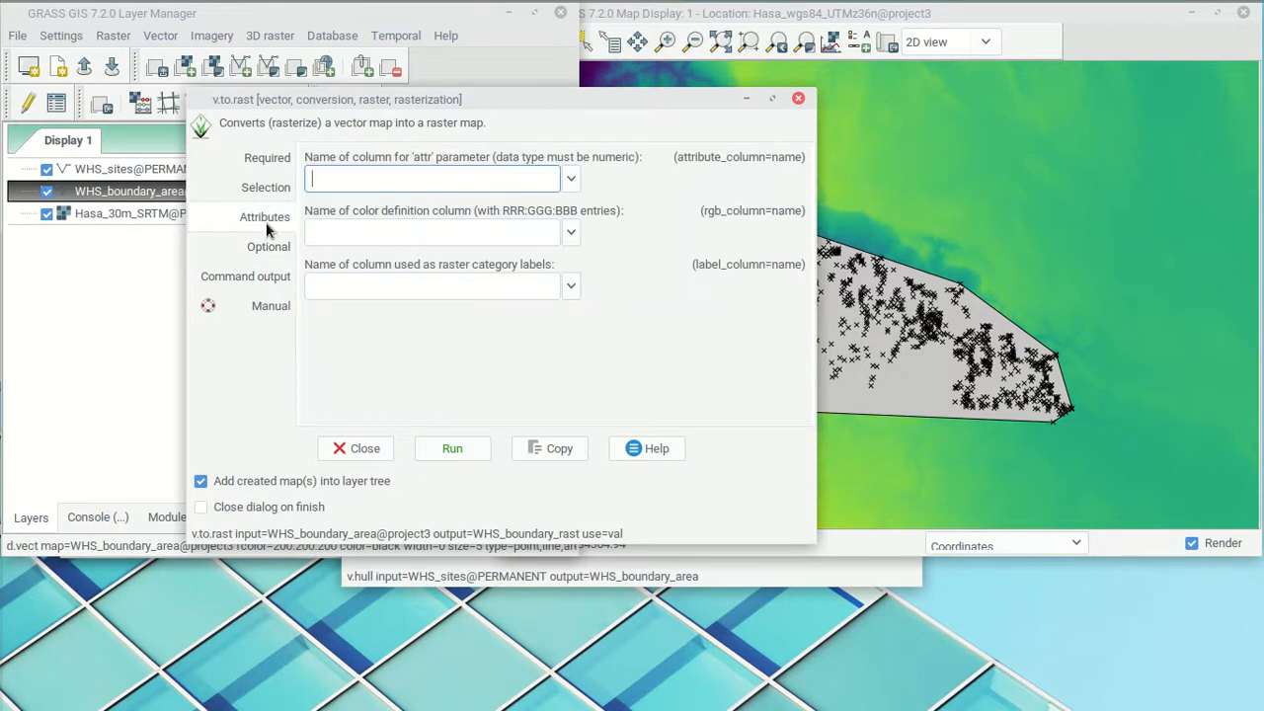
{"action": "left_click", "coordinate": [266, 188]}
{"action": "left_click", "coordinate": [332, 180]}
{"action": "left_click", "coordinate": [388, 177]}
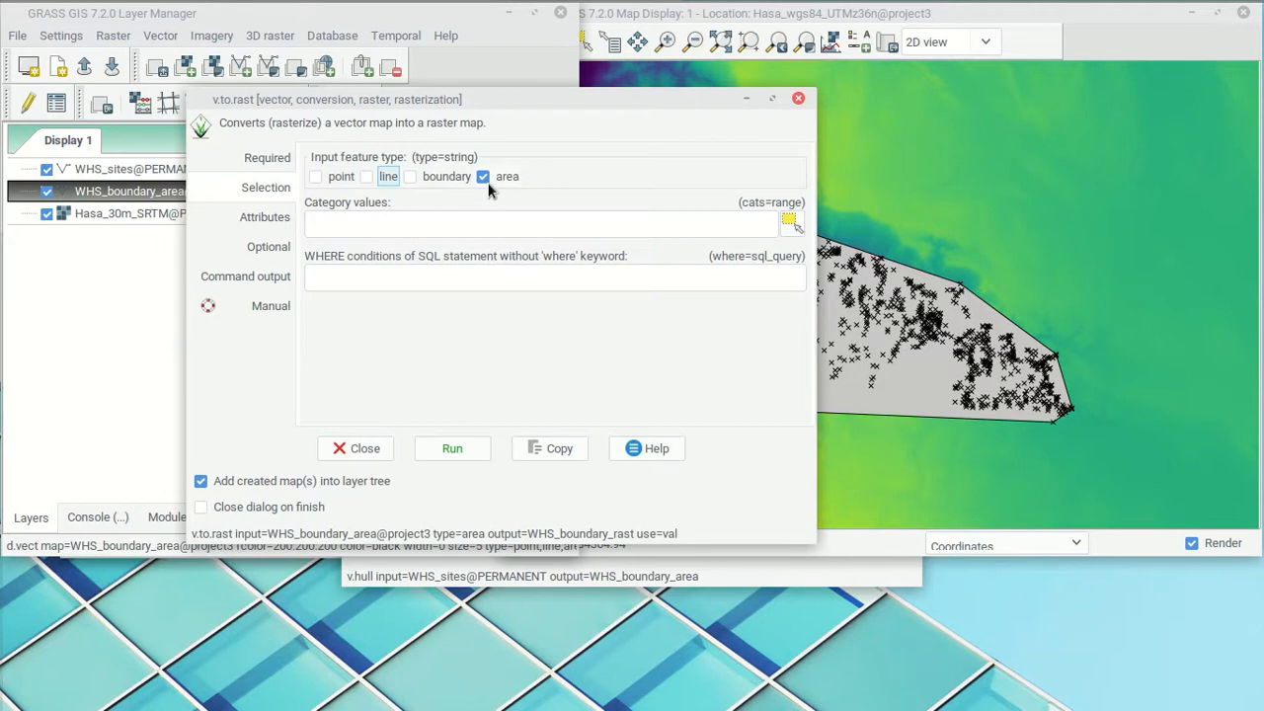
{"action": "left_click", "coordinate": [469, 454]}
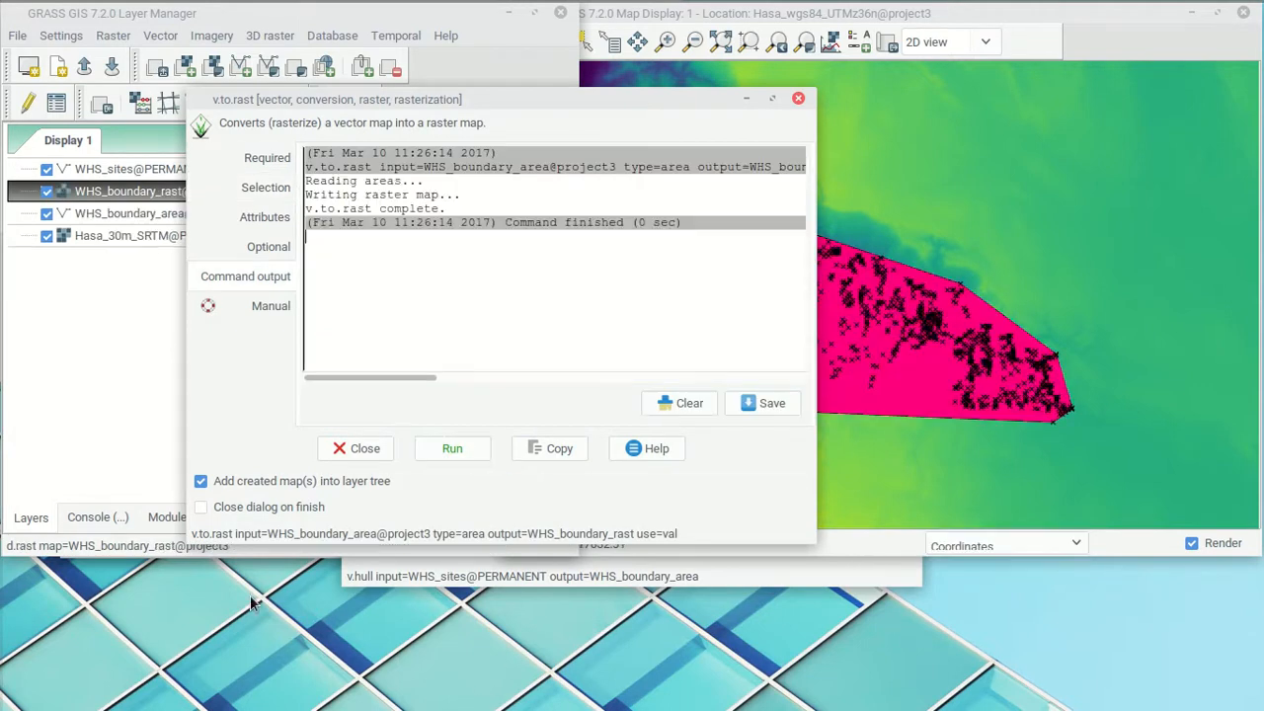
{"action": "left_click_drag", "start_coordinate": [687, 96], "coordinate": [551, 177]}
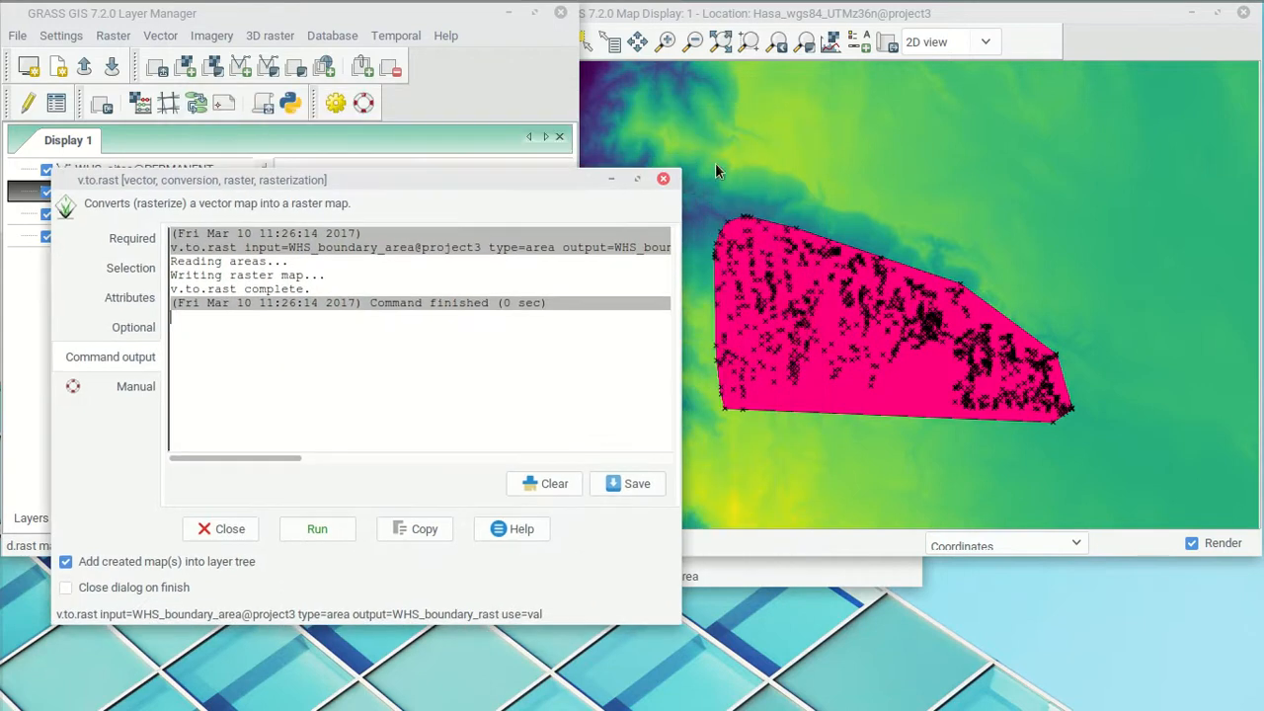
{"action": "left_click", "coordinate": [663, 179]}
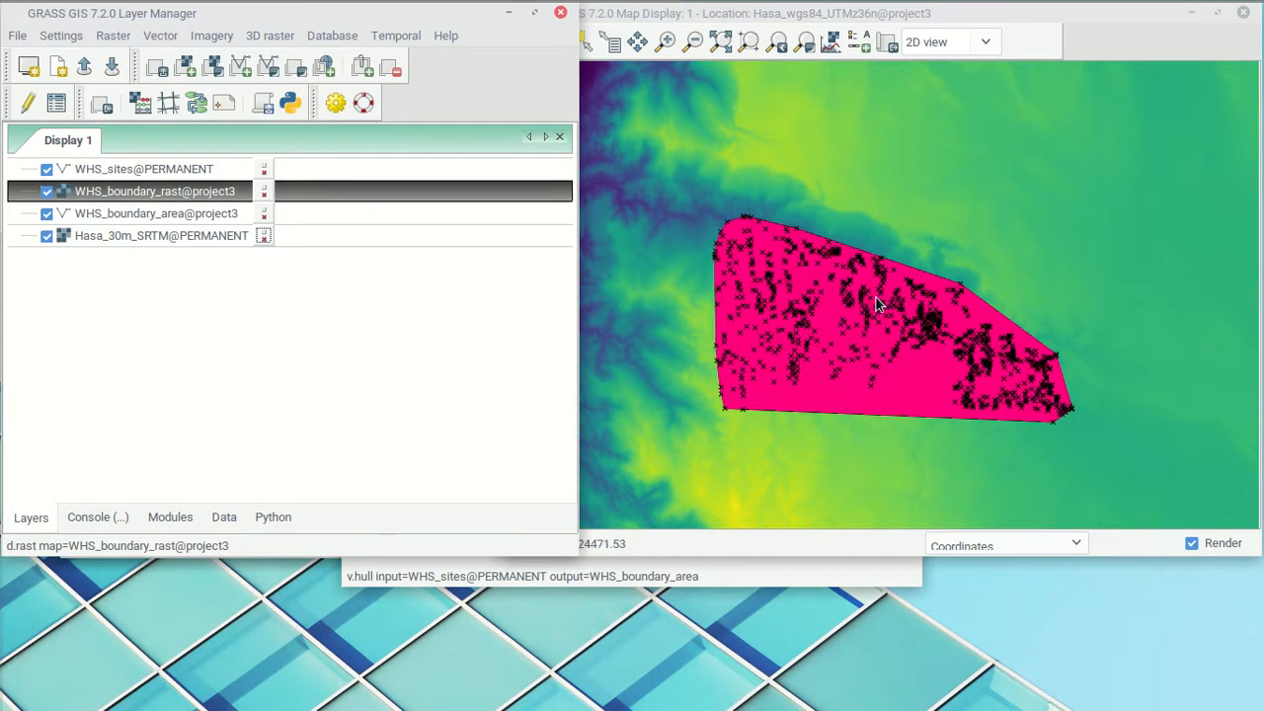
- Query the WHS_boundary_rast values inside and outside the hull area on the map, and close the query results
{"action": "left_click", "coordinate": [609, 41]}
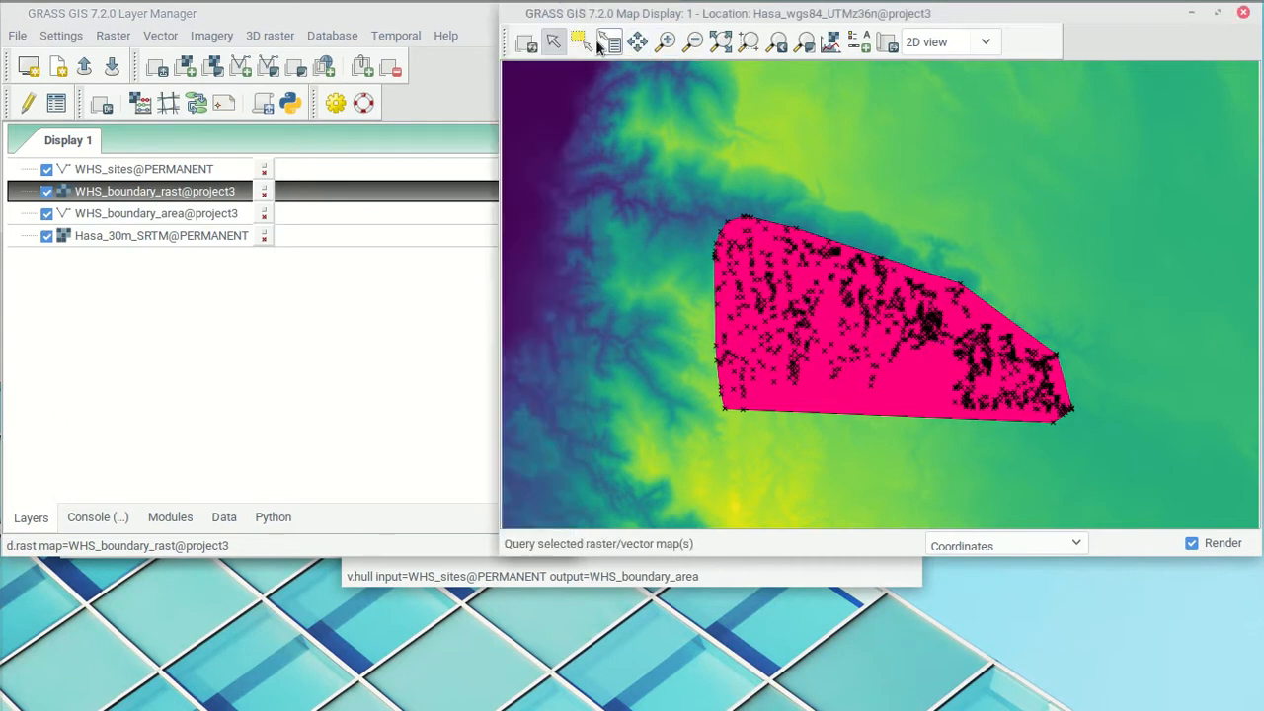
{"action": "left_click", "coordinate": [889, 381]}
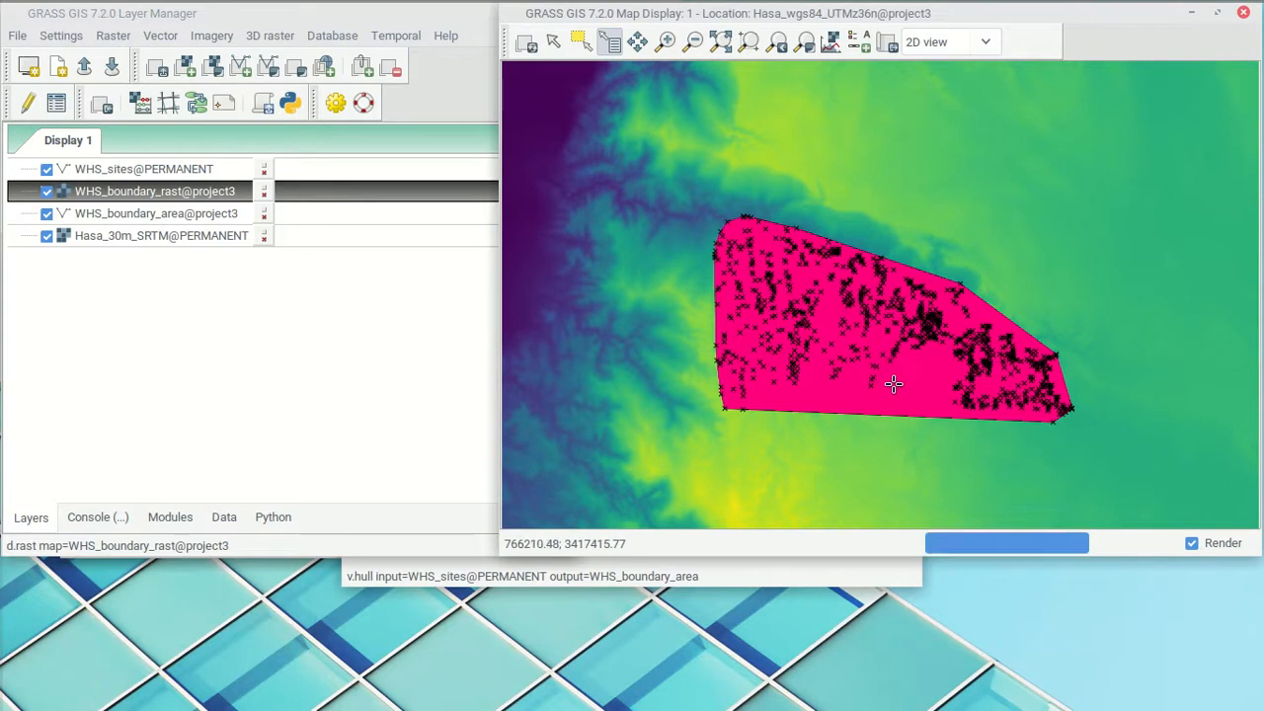
{"action": "left_click_drag", "start_coordinate": [888, 127], "coordinate": [220, 95]}
{"action": "left_click", "coordinate": [984, 197]}
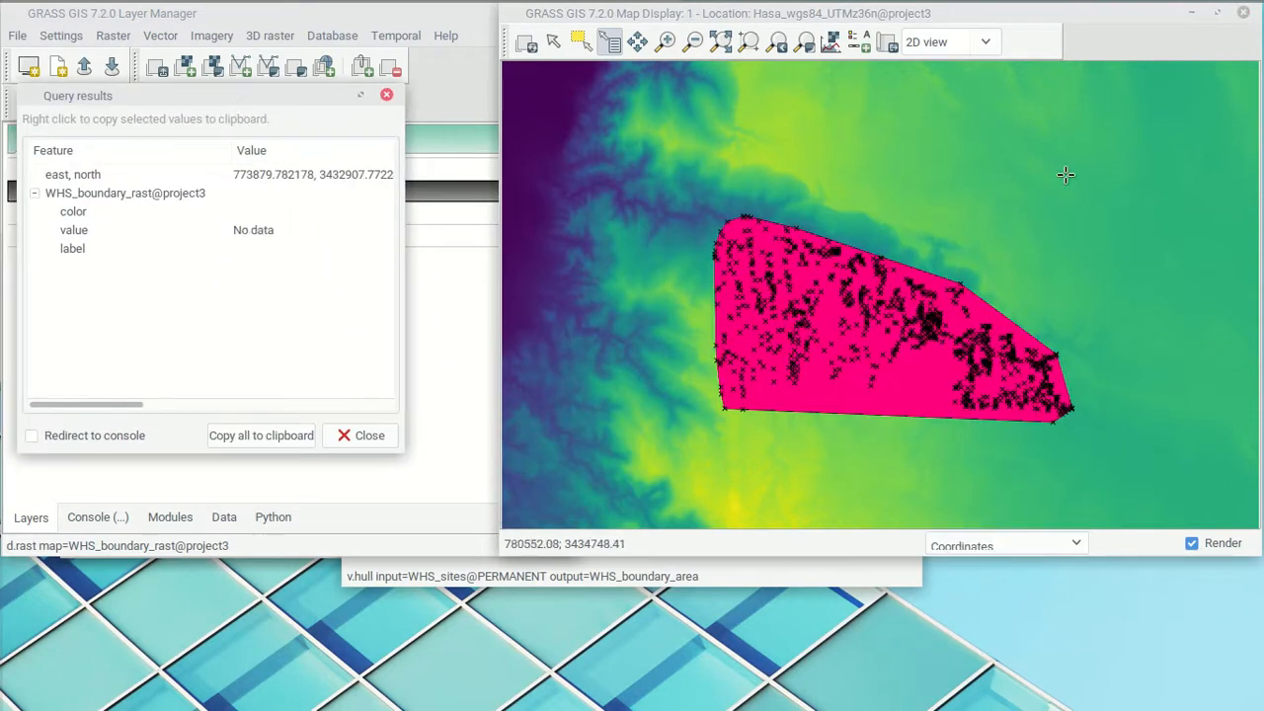
{"action": "left_click", "coordinate": [384, 98]}
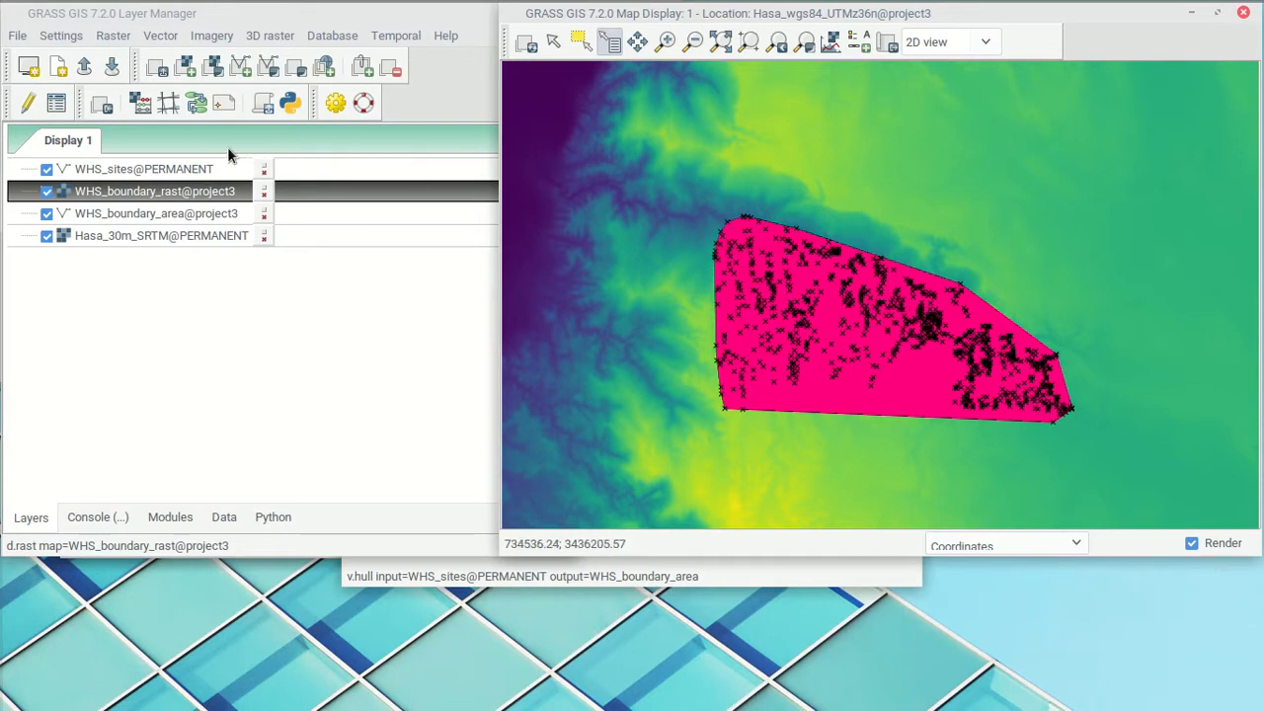
- Set up an IDW interpolation from vector points (v.surf.idw) of WHS_sites@PERMANENT with site_size as the output raster map
{"action": "left_click", "coordinate": [111, 37]}
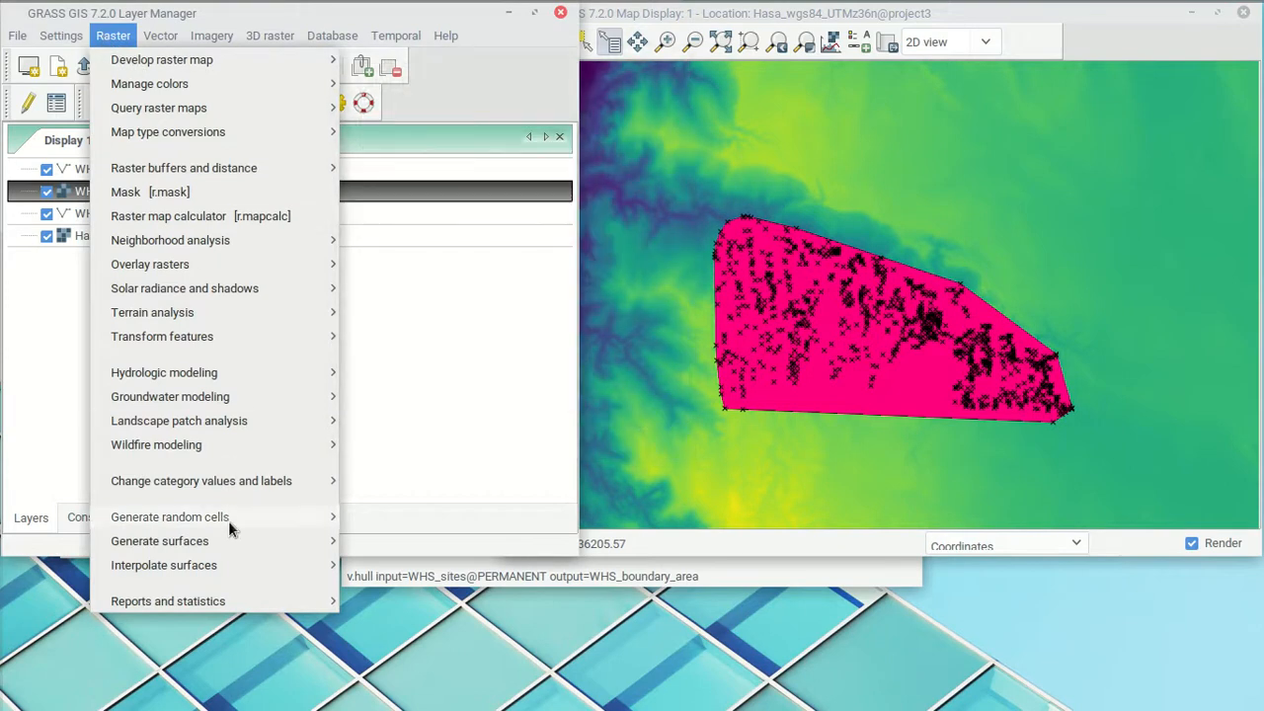
{"action": "mouse_move", "coordinate": [233, 575]}
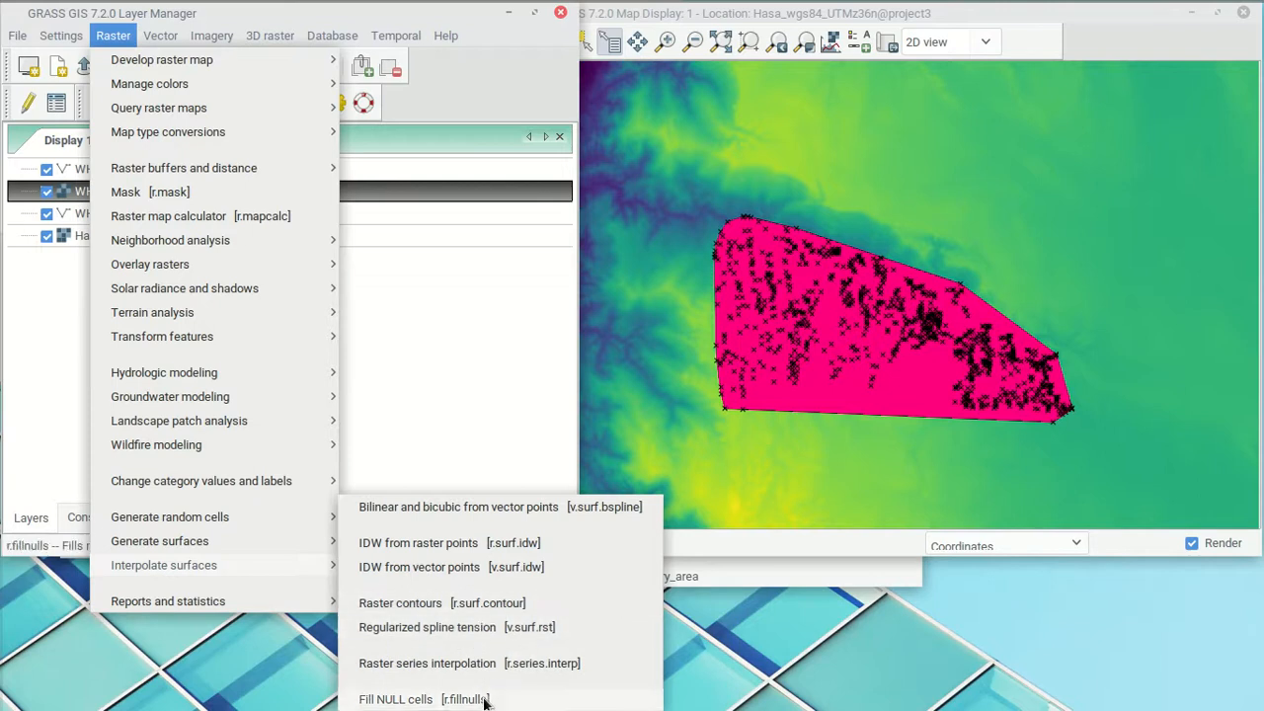
{"action": "left_click", "coordinate": [457, 567]}
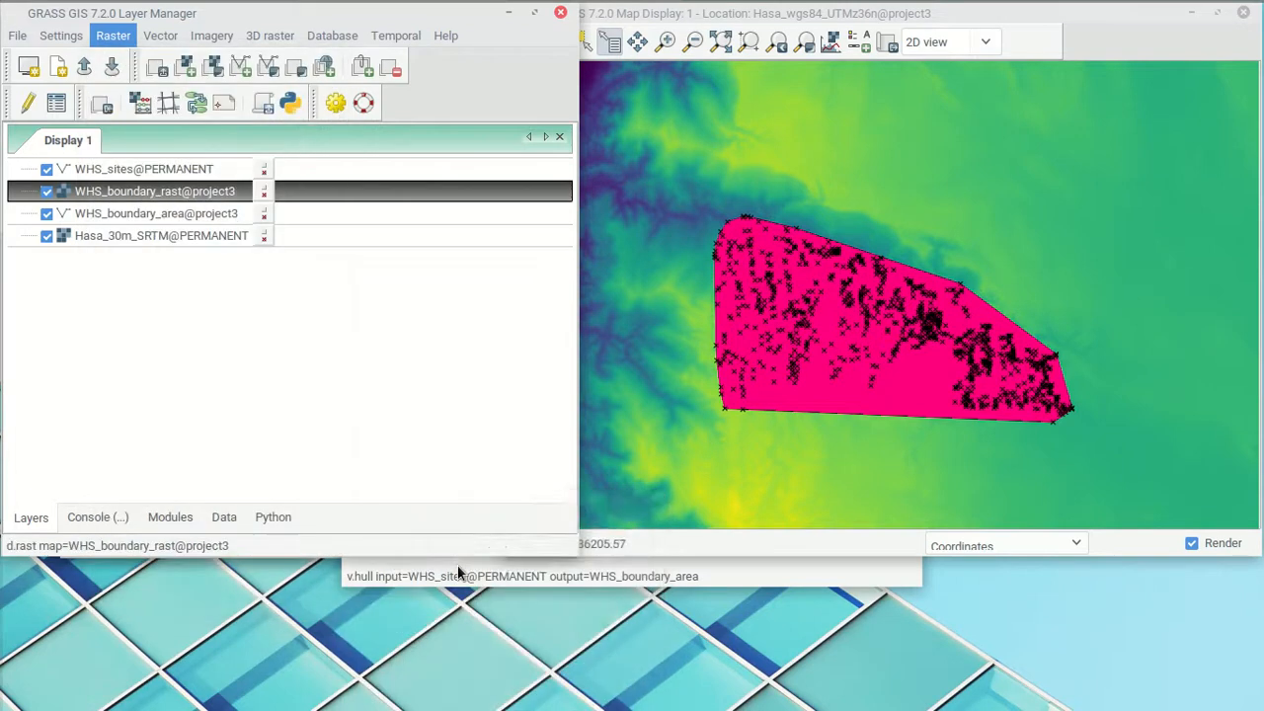
{"action": "left_click_drag", "start_coordinate": [702, 146], "coordinate": [434, 137]}
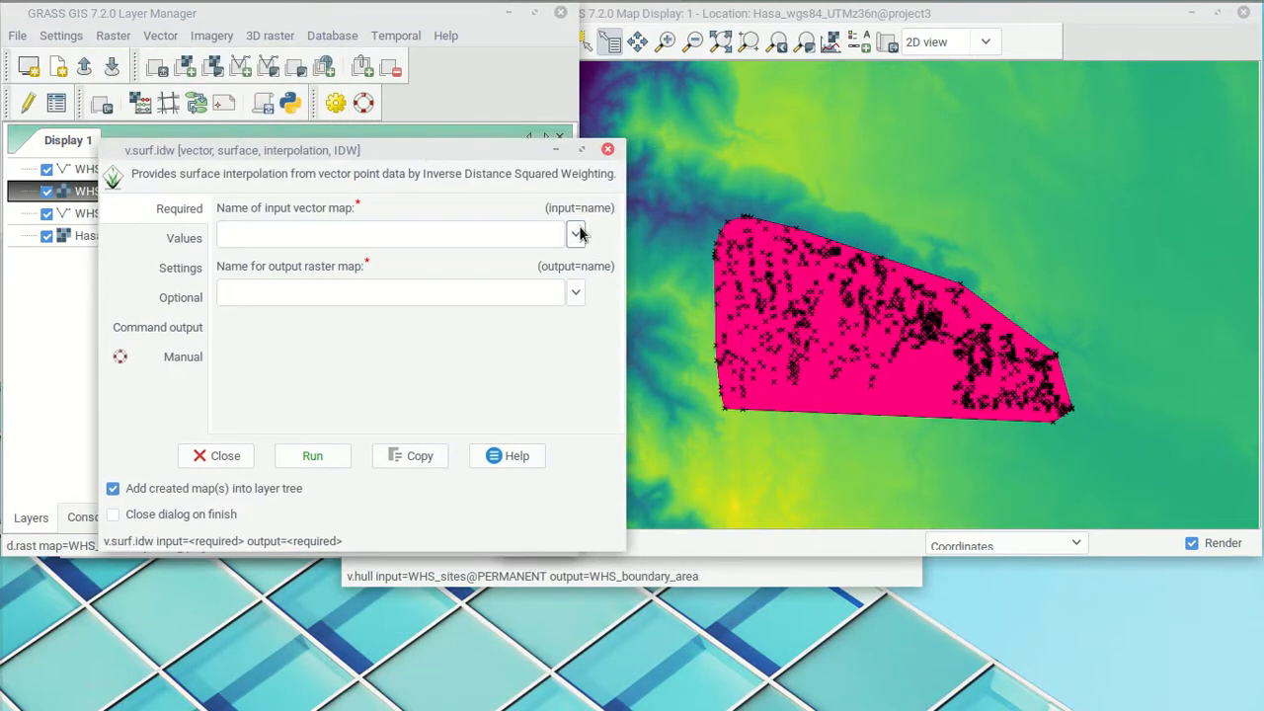
{"action": "left_click", "coordinate": [575, 234]}
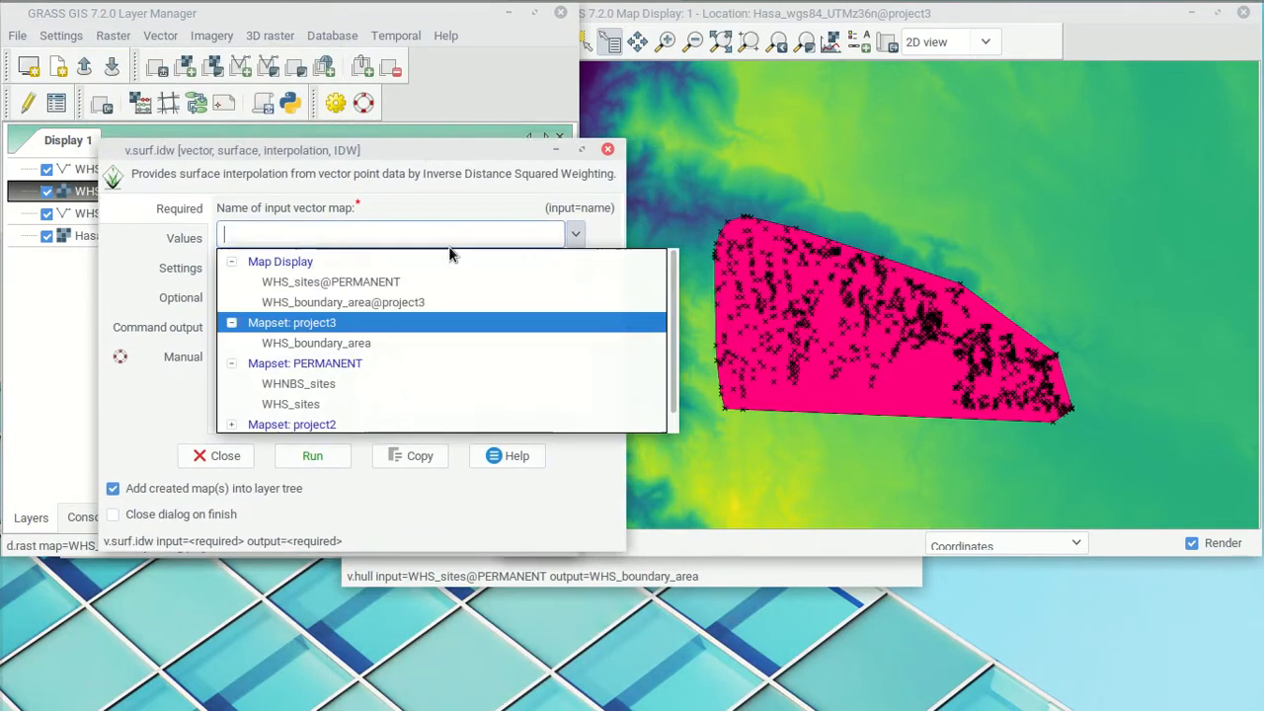
{"action": "left_click", "coordinate": [333, 282]}
{"action": "left_click", "coordinate": [483, 292]}
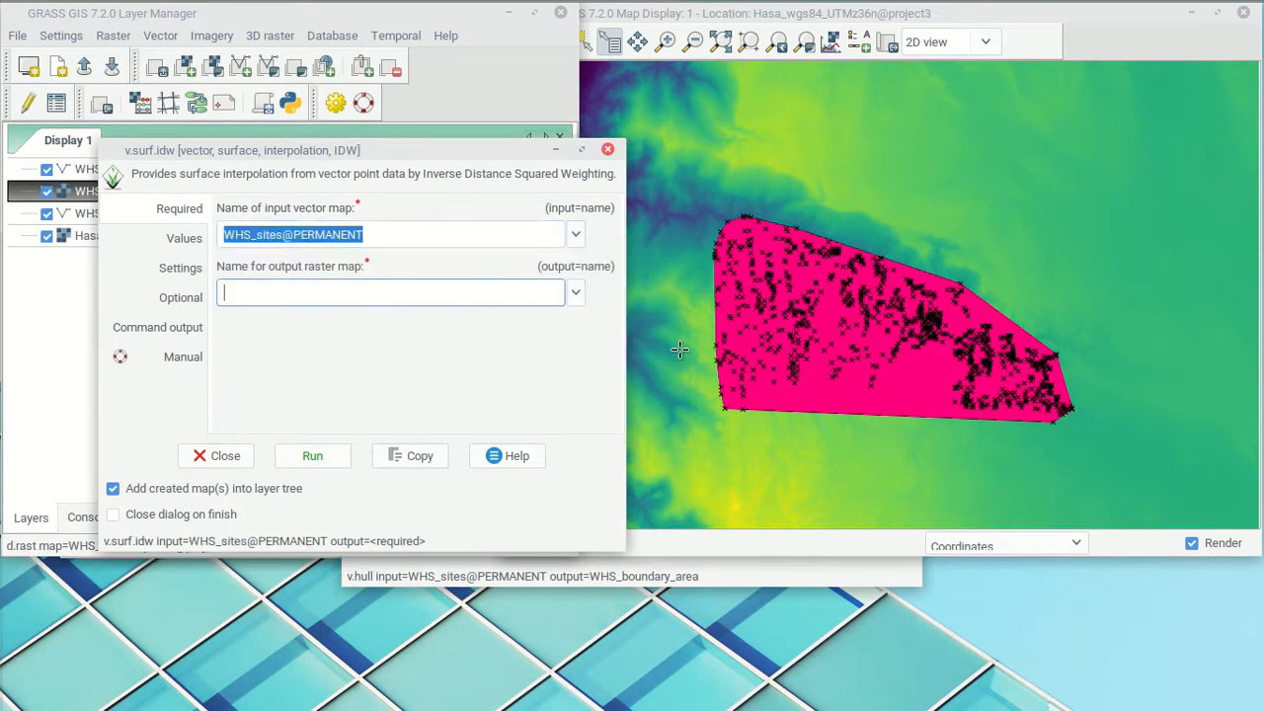
{"action": "type", "text": "site_size"}
- Choose MAX_W as the attribute column to interpolate, and review the v.surf.idw interpolation and optional settings
{"action": "left_click", "coordinate": [184, 241]}
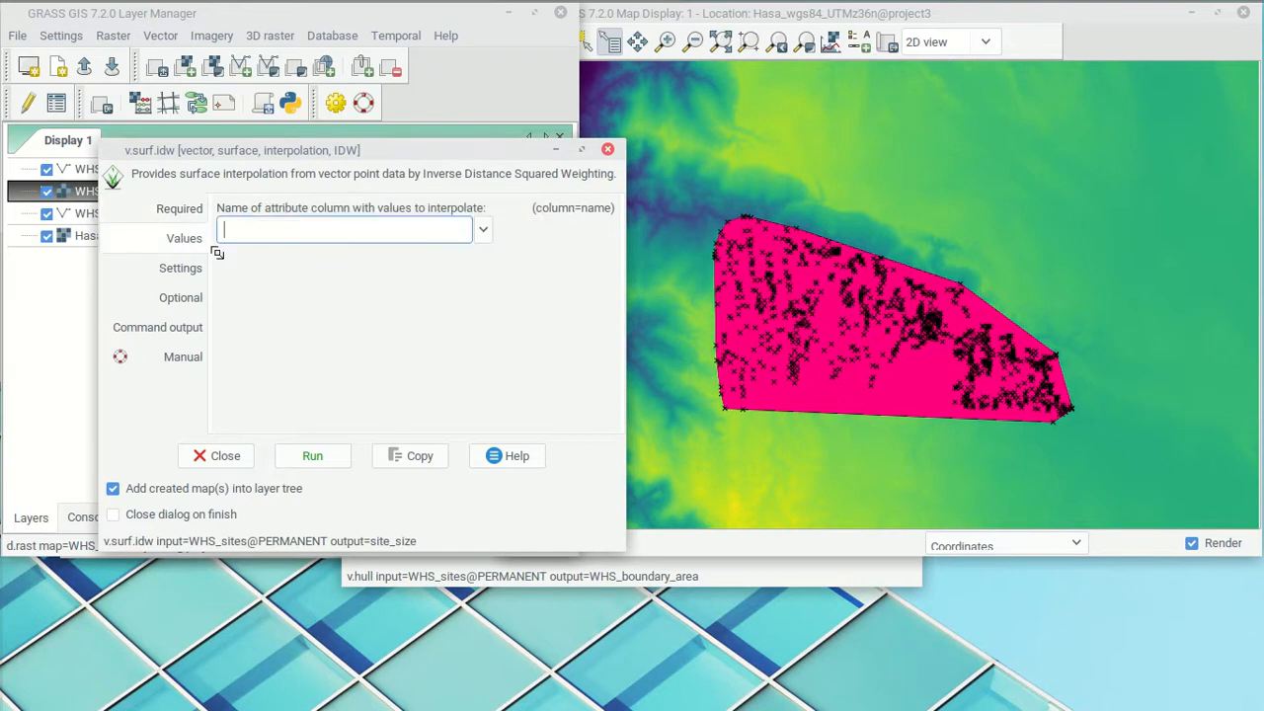
{"action": "left_click", "coordinate": [483, 231]}
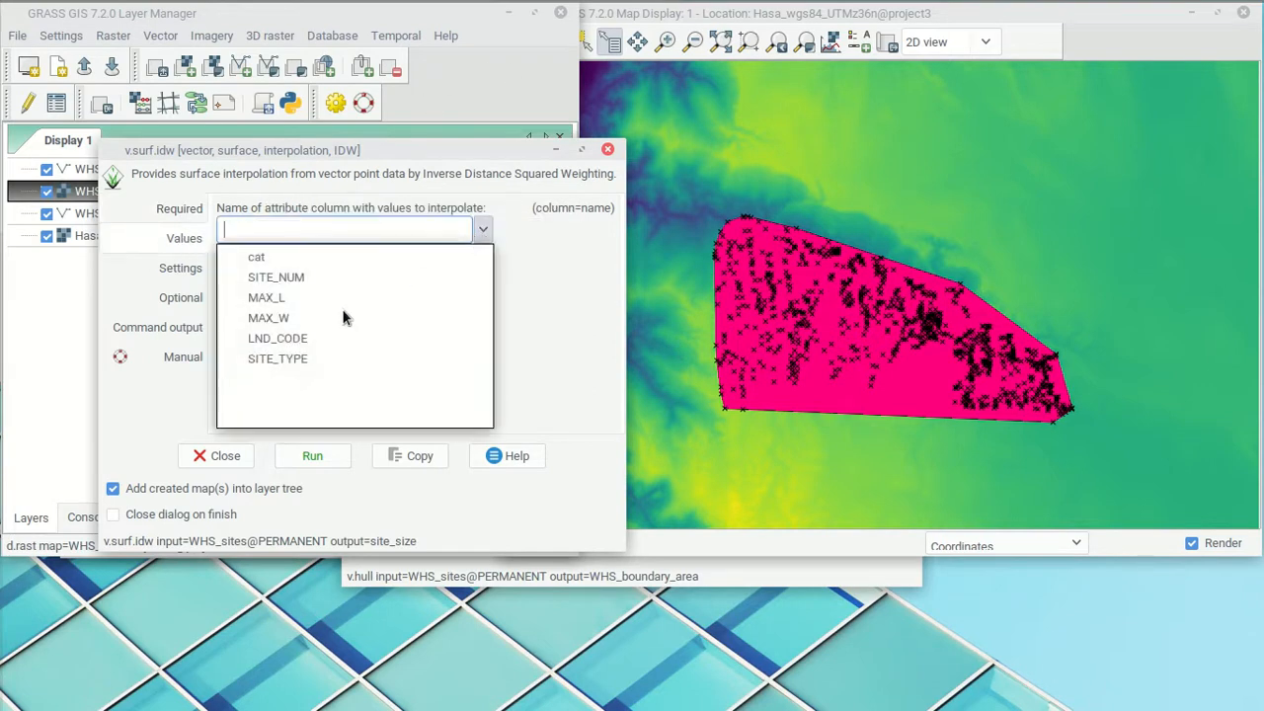
{"action": "left_click", "coordinate": [282, 318]}
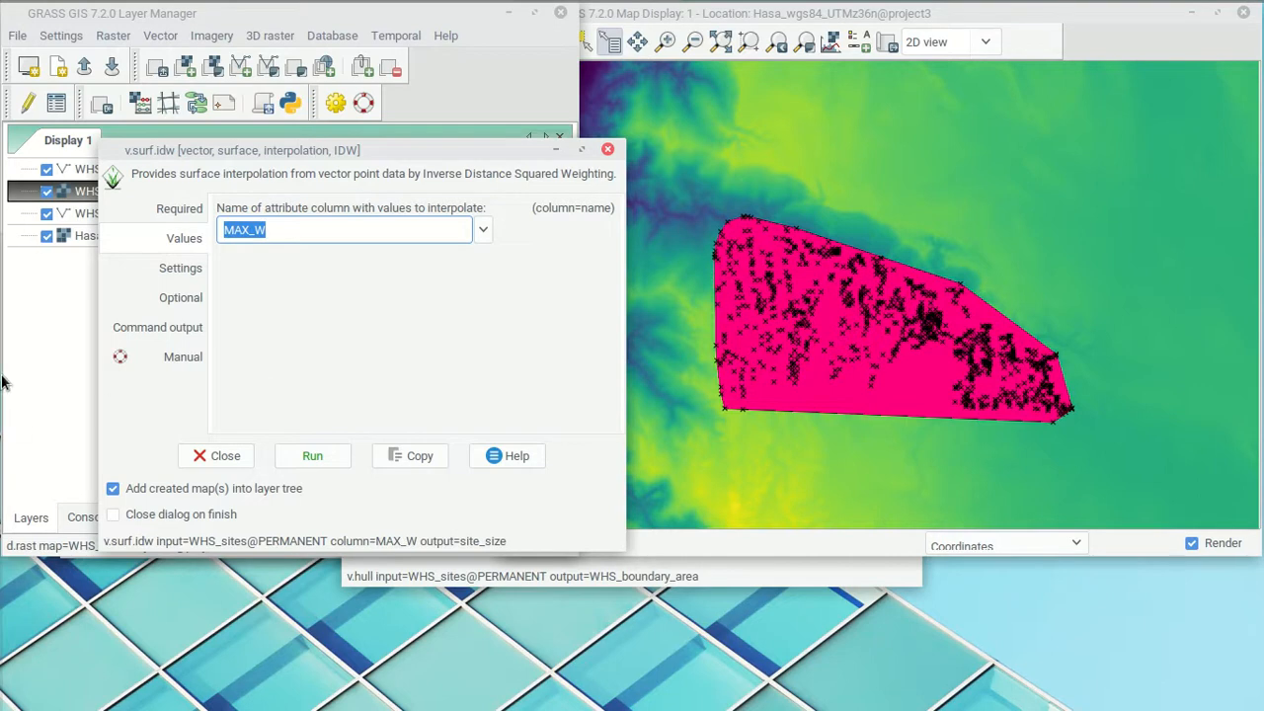
{"action": "left_click", "coordinate": [198, 272]}
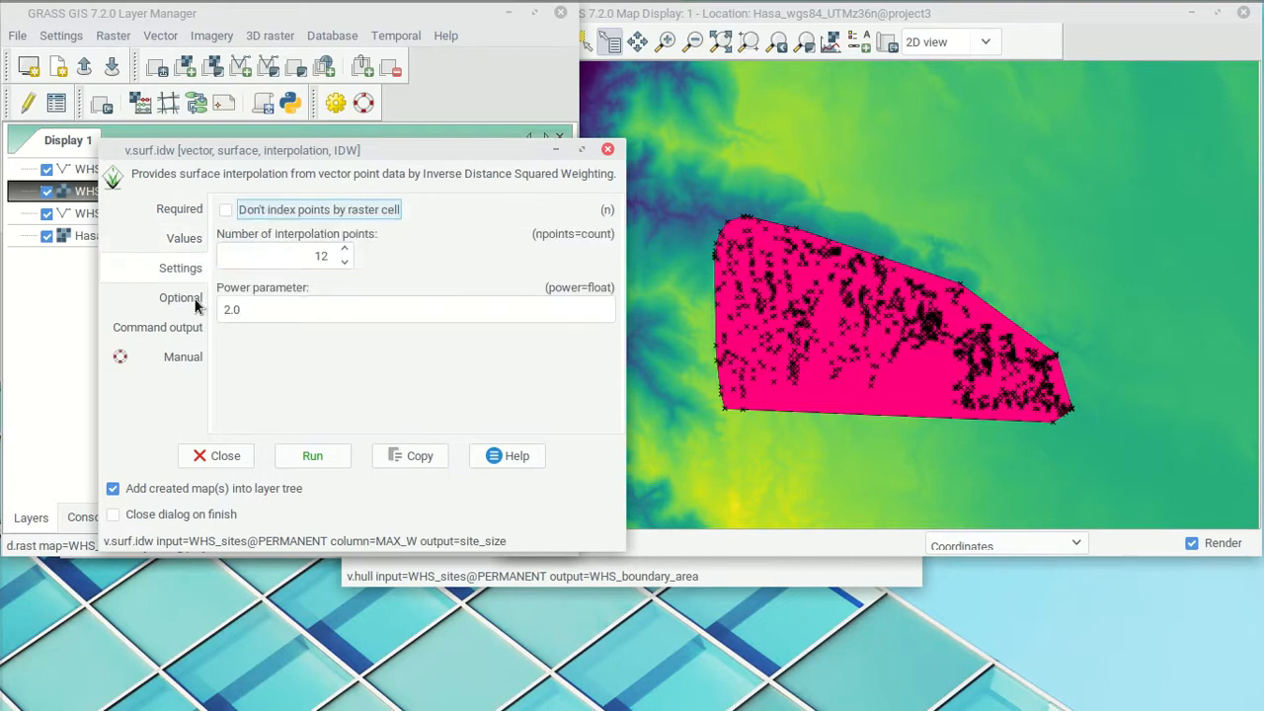
{"action": "left_click", "coordinate": [200, 304]}
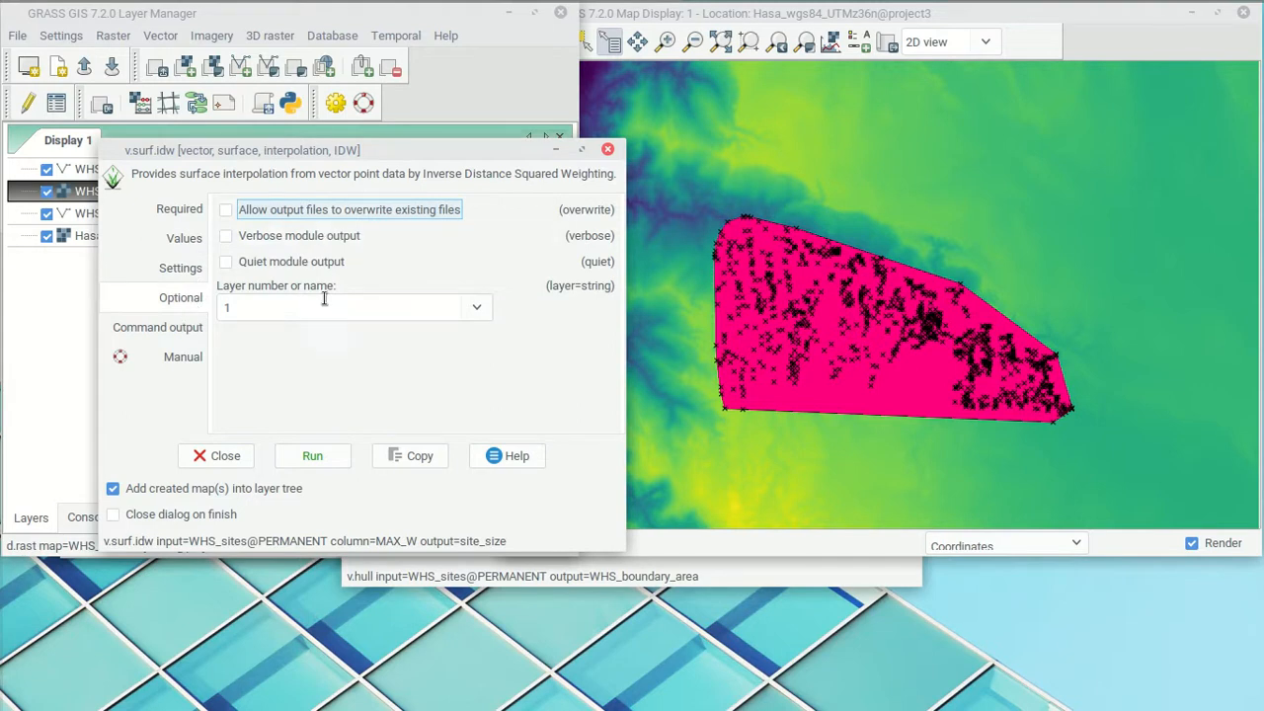
- Create a raster mask (r.mask) from WHS_boundary_rast@project3 to limit raster operations to the hull area
{"action": "left_click_drag", "start_coordinate": [467, 151], "coordinate": [418, 414]}
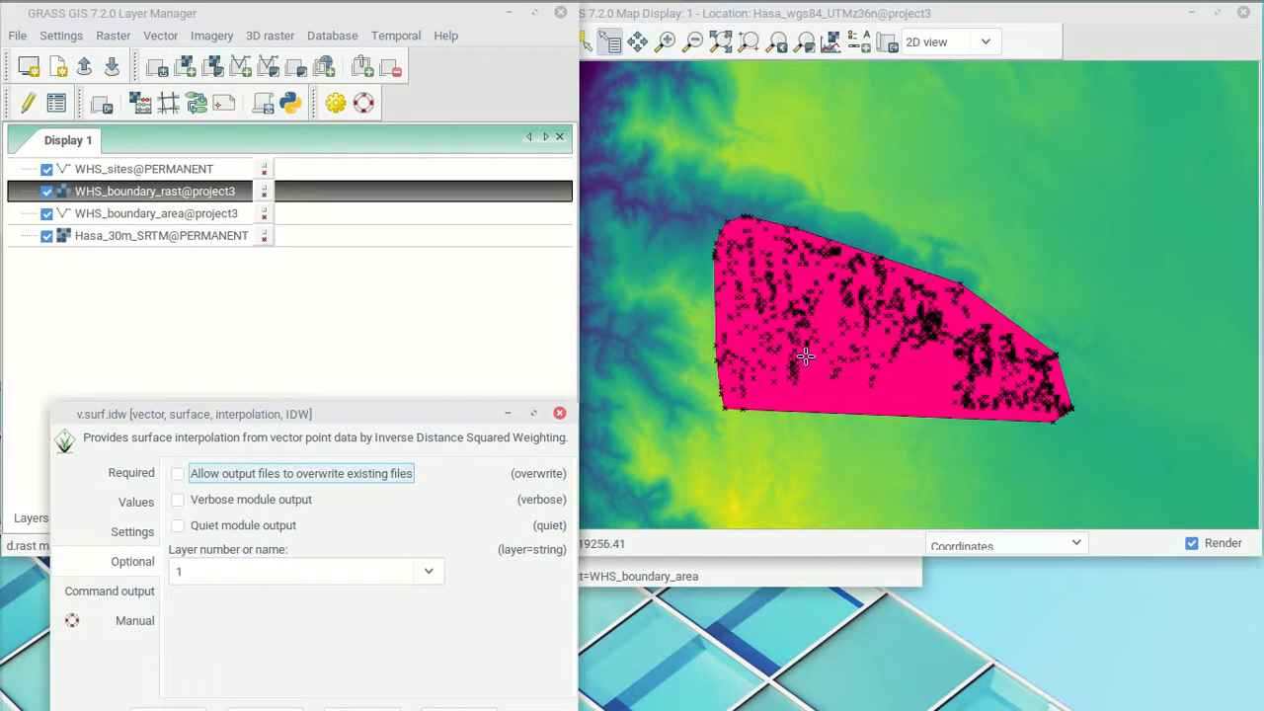
{"action": "left_click", "coordinate": [1163, 19]}
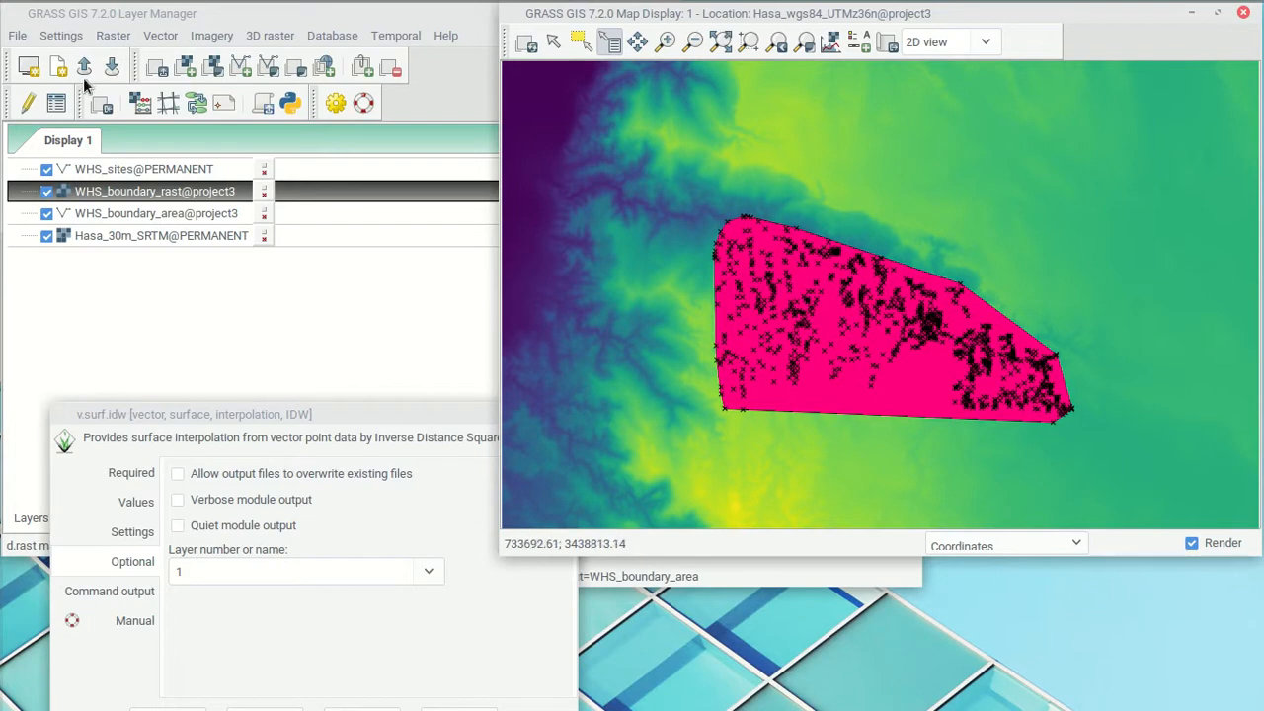
{"action": "left_click", "coordinate": [113, 38]}
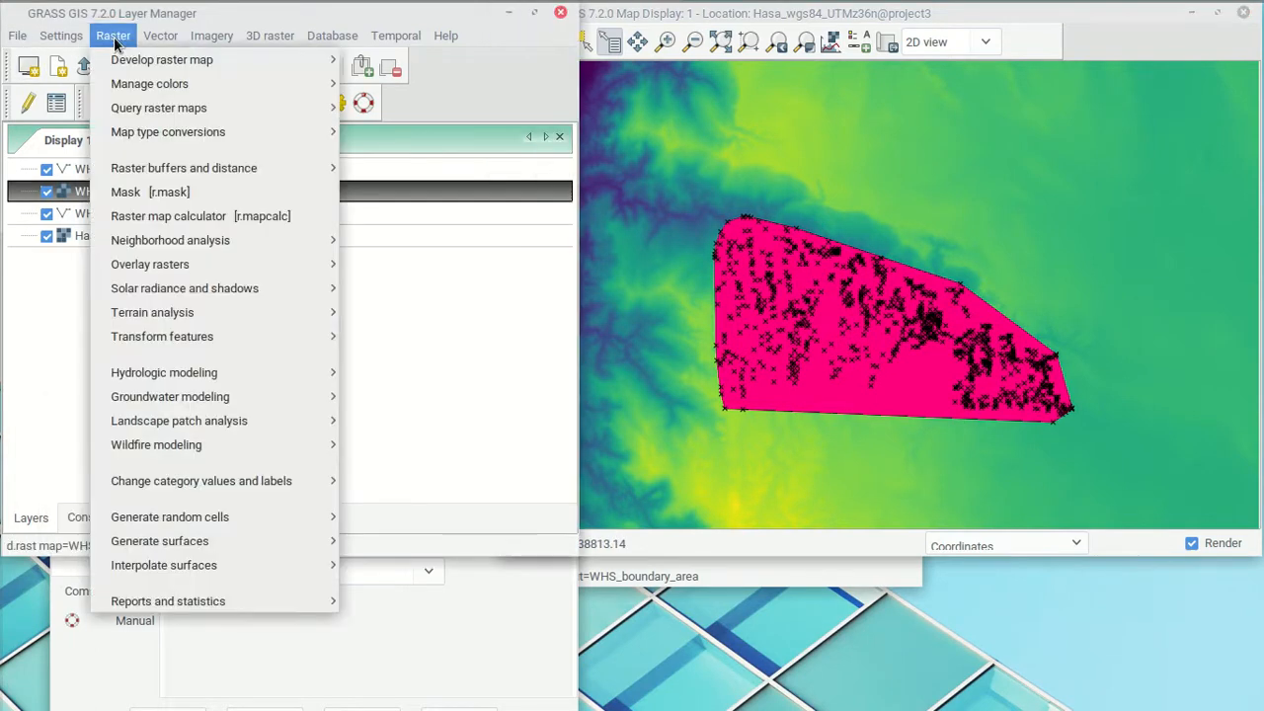
{"action": "left_click", "coordinate": [165, 194]}
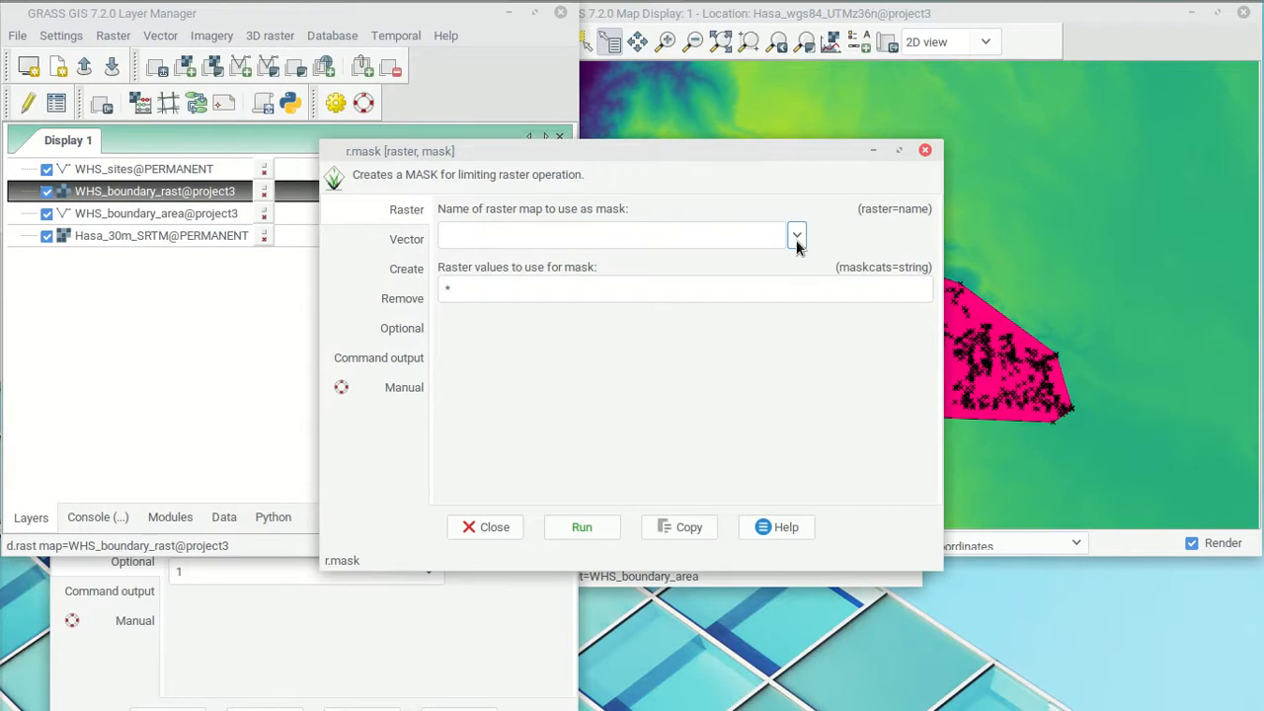
{"action": "left_click", "coordinate": [796, 237]}
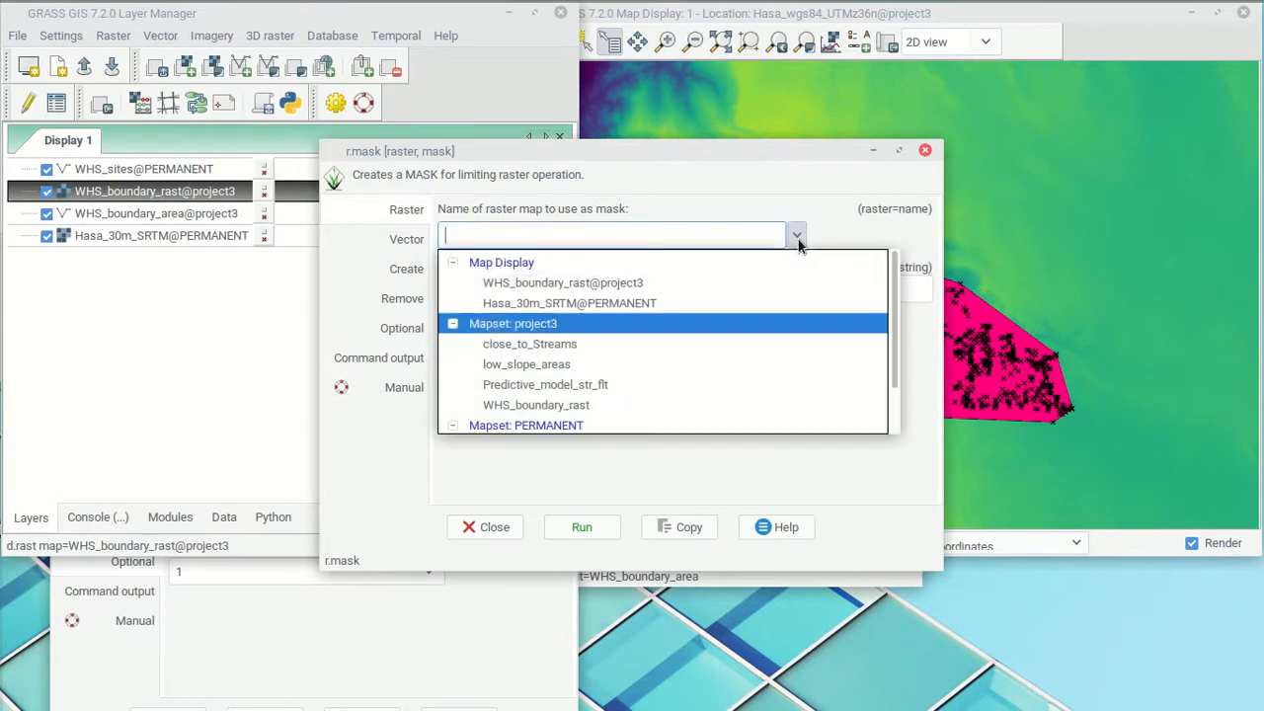
{"action": "left_click", "coordinate": [579, 286]}
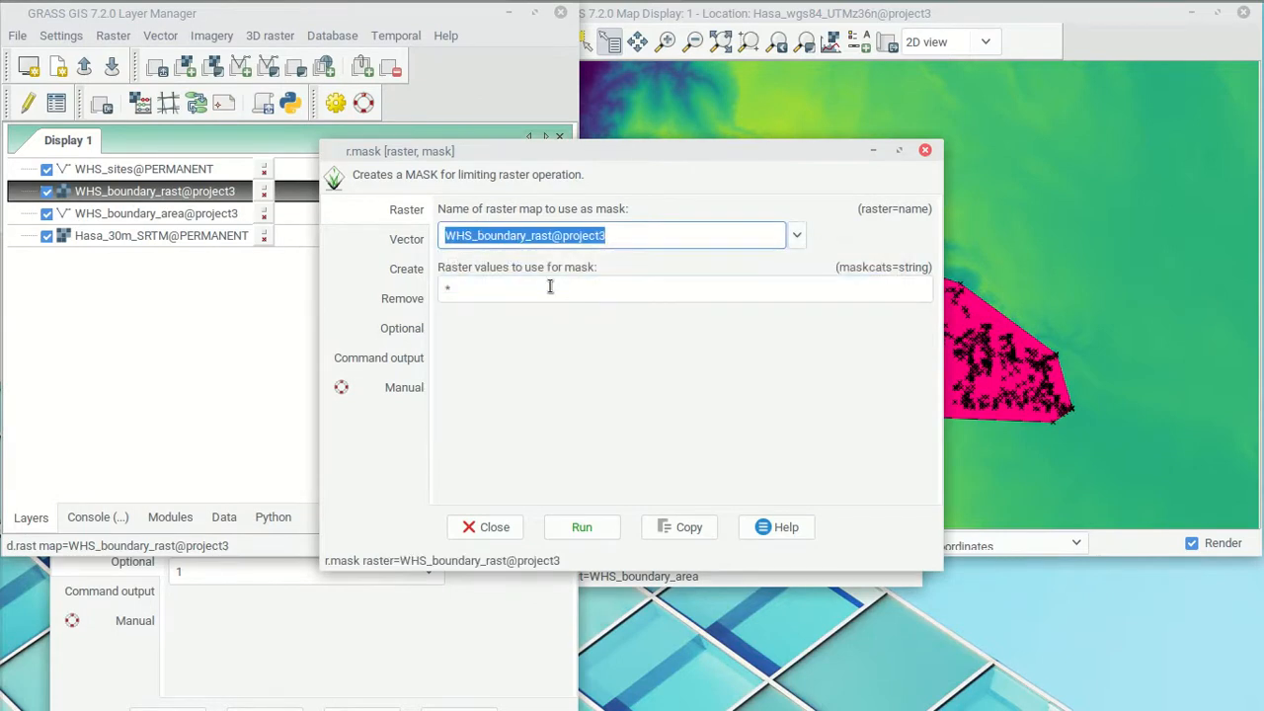
{"action": "left_click", "coordinate": [408, 273]}
{"action": "left_click", "coordinate": [408, 211]}
{"action": "left_click_drag", "start_coordinate": [725, 155], "coordinate": [379, 111]}
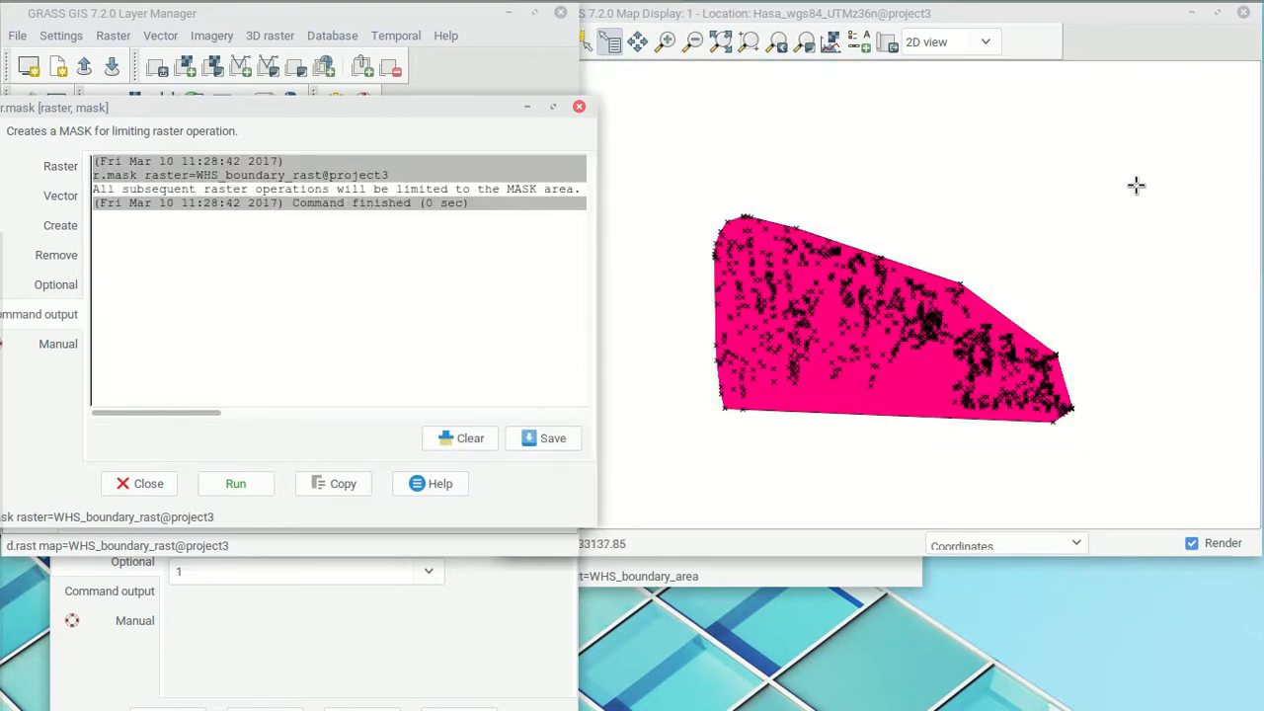
- Hide the WHS_boundary_rast and WHS_boundary_area layers to view the masked elevation map with the sites
{"action": "left_click", "coordinate": [485, 77]}
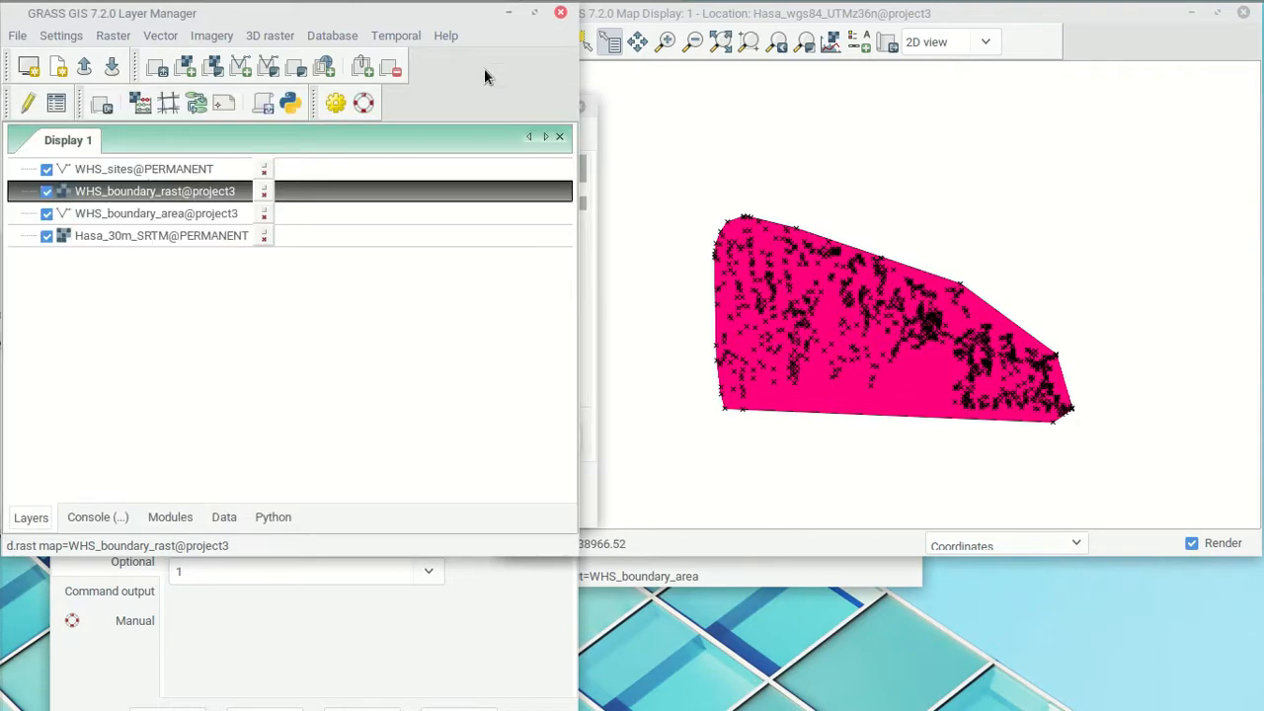
{"action": "left_click", "coordinate": [47, 192]}
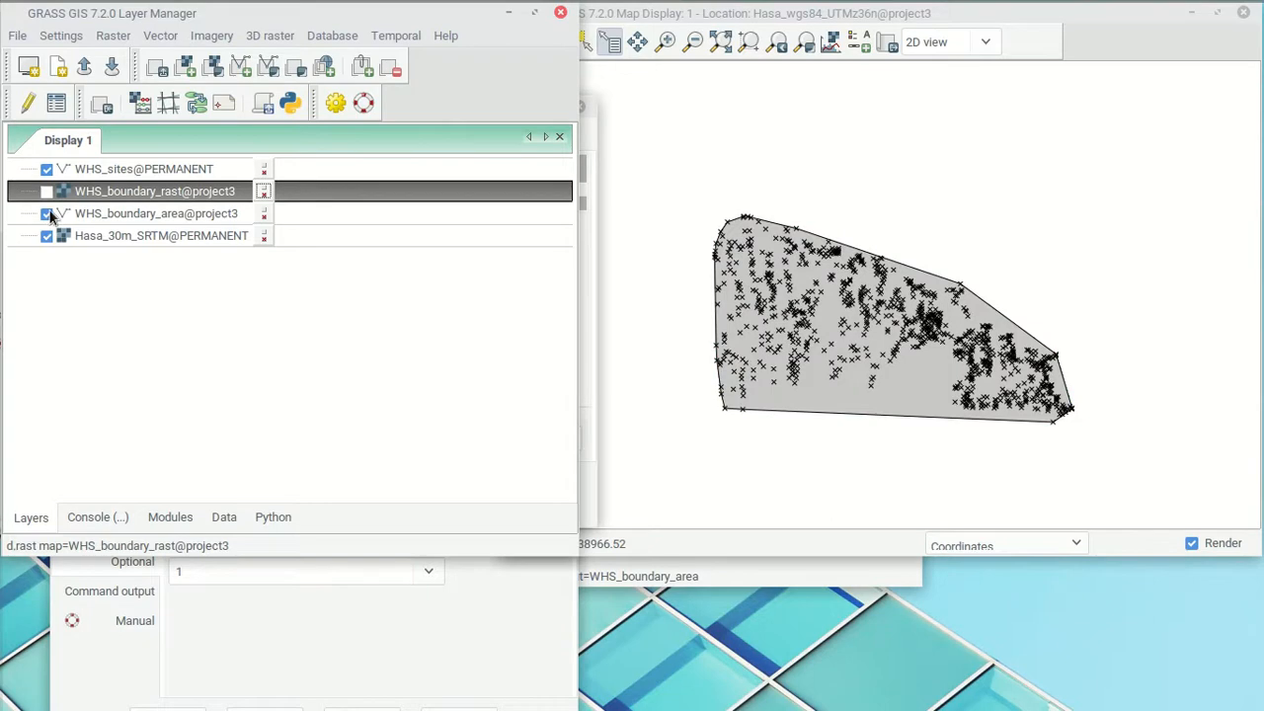
{"action": "left_click", "coordinate": [47, 214]}
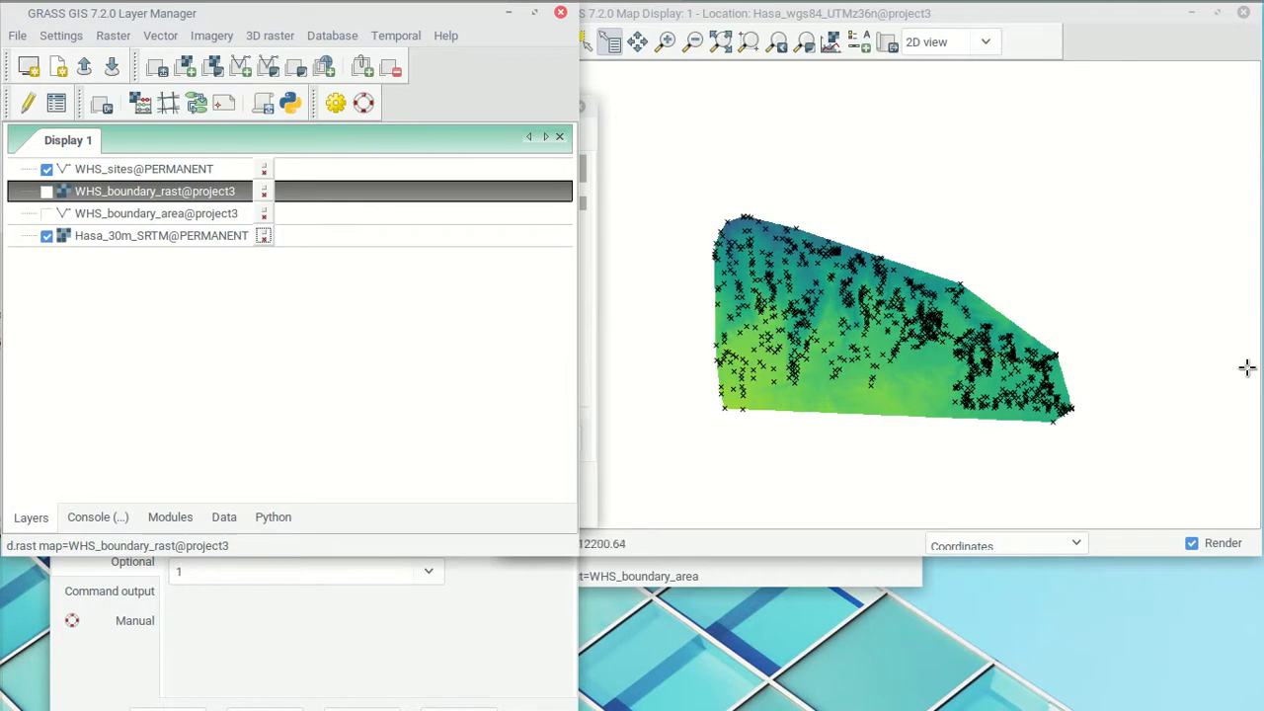
{"action": "left_click", "coordinate": [1151, 49]}
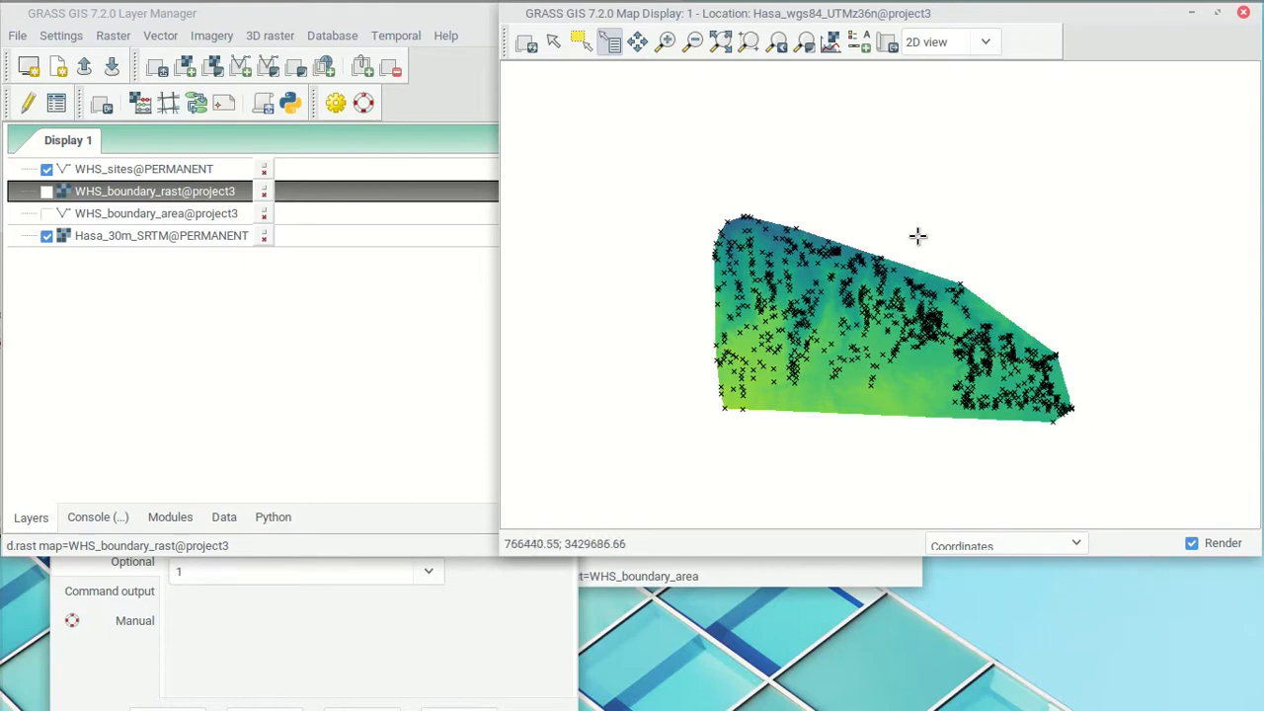
{"action": "left_click", "coordinate": [468, 686]}
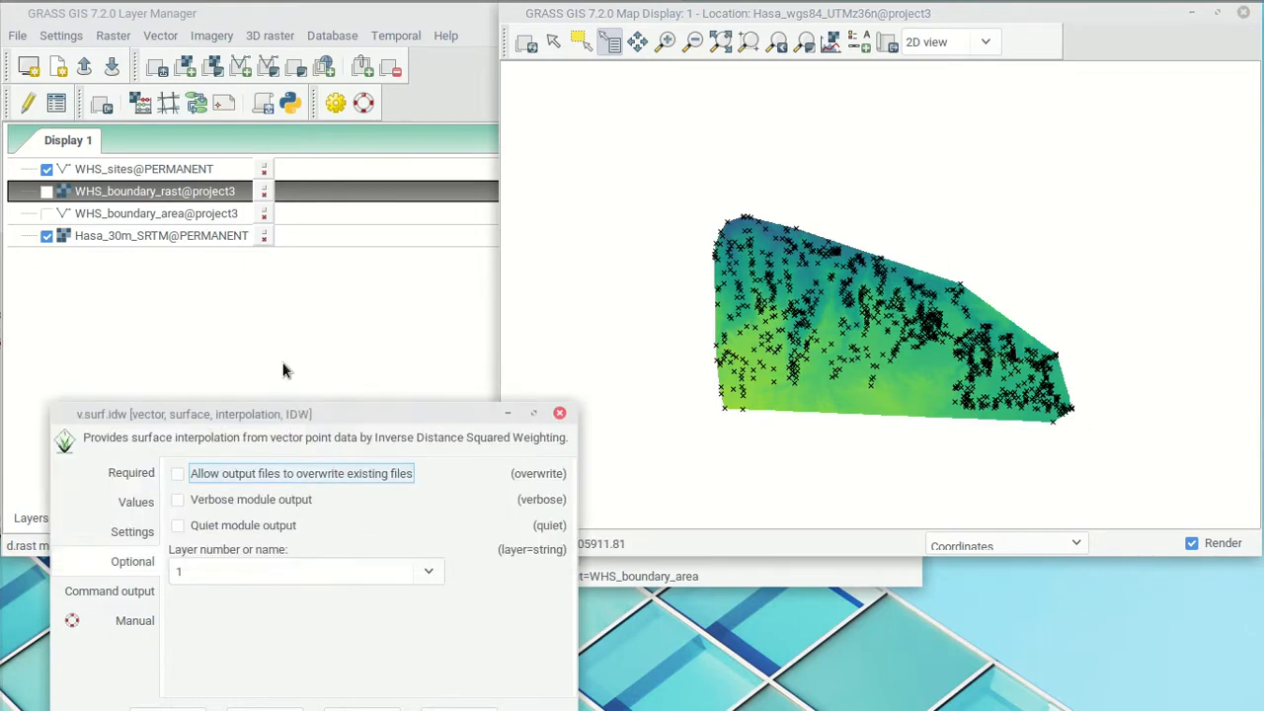
{"action": "left_click_drag", "start_coordinate": [299, 341], "coordinate": [299, 195]}
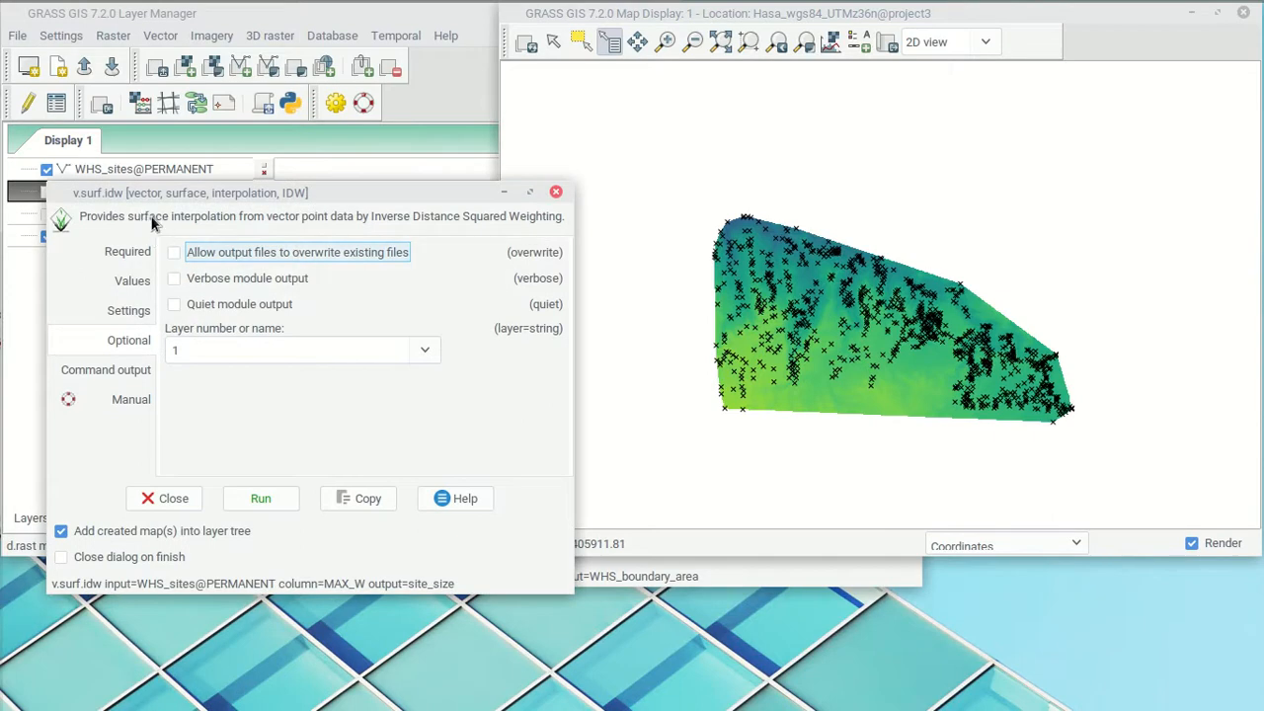
{"action": "left_click", "coordinate": [261, 499]}
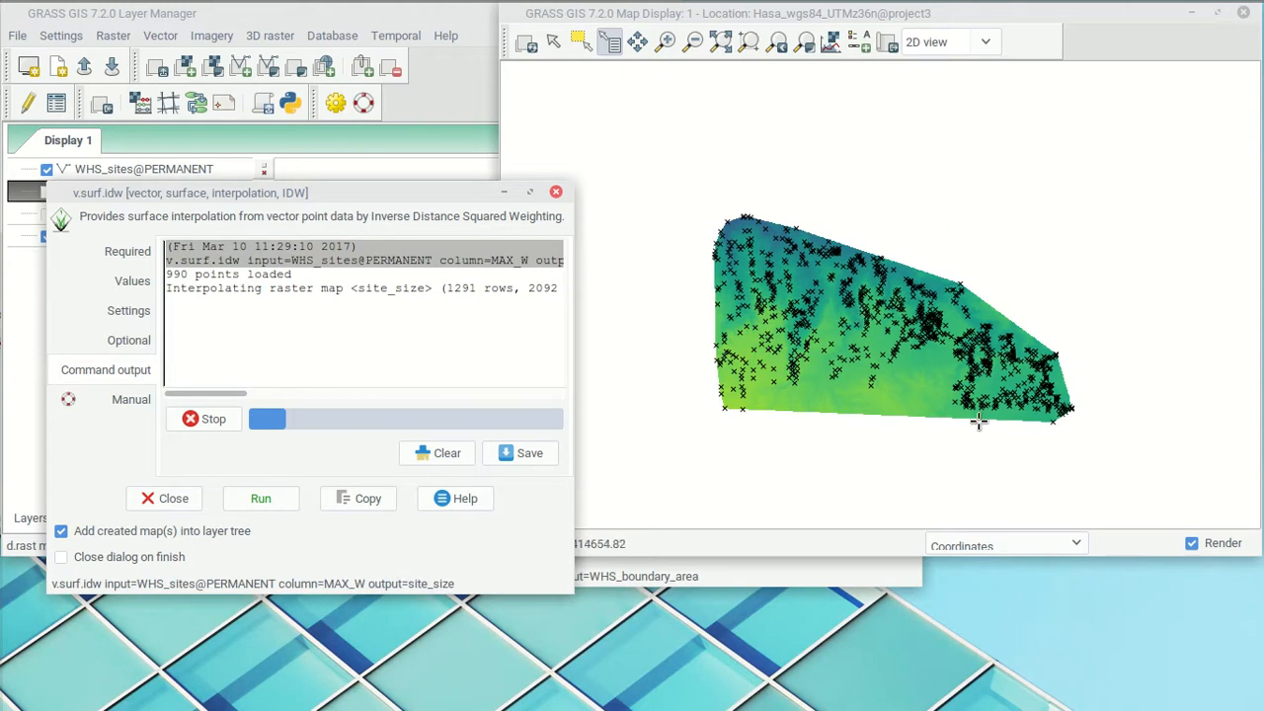
{"action": "left_click", "coordinate": [203, 422]}
{"action": "left_click_drag", "start_coordinate": [403, 193], "coordinate": [201, 359]}
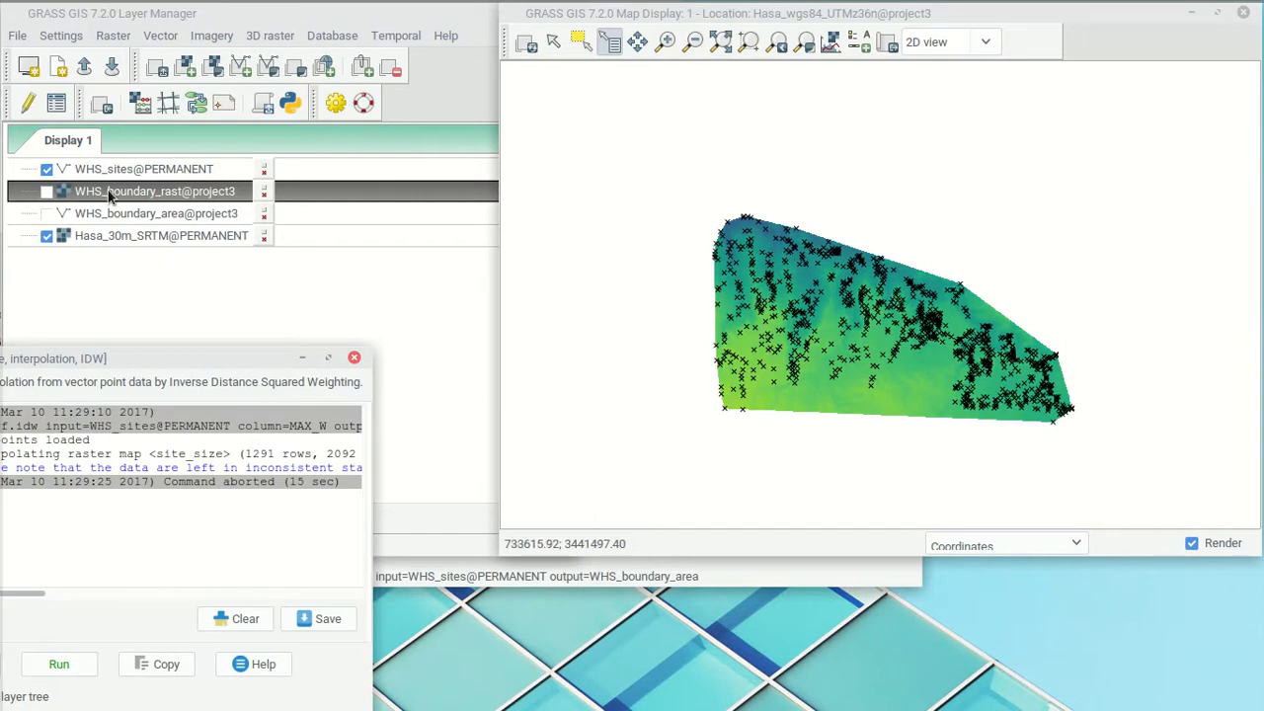
- Zoom the map to the WHS_sites layer and set the computational region extent from the display
{"action": "right_click", "coordinate": [129, 168]}
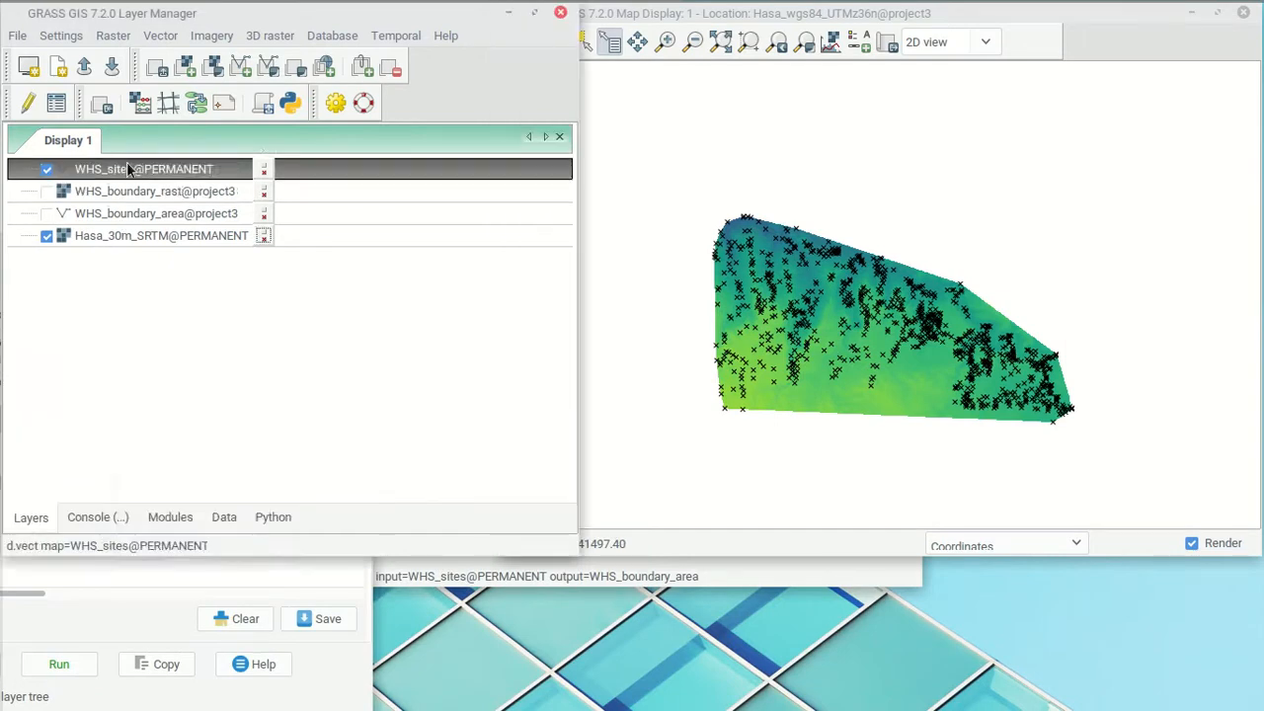
{"action": "left_click", "coordinate": [186, 295]}
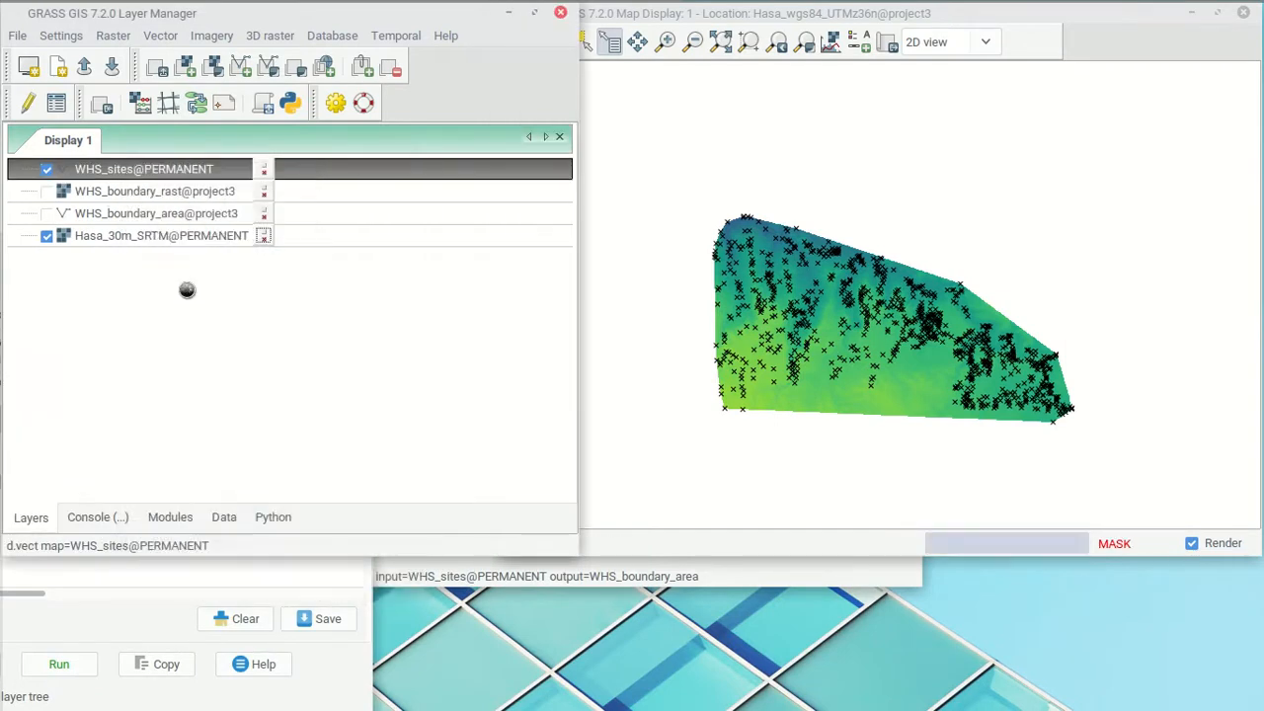
{"action": "left_click", "coordinate": [1146, 53]}
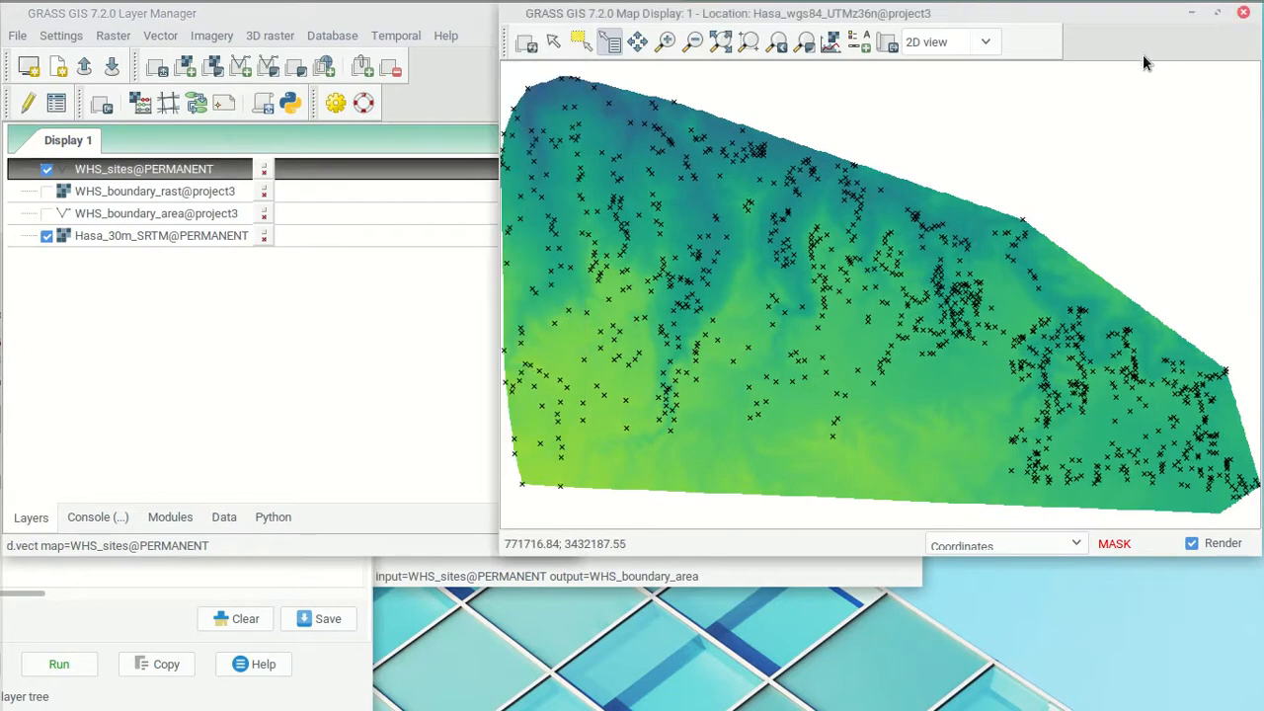
{"action": "left_click", "coordinate": [803, 47]}
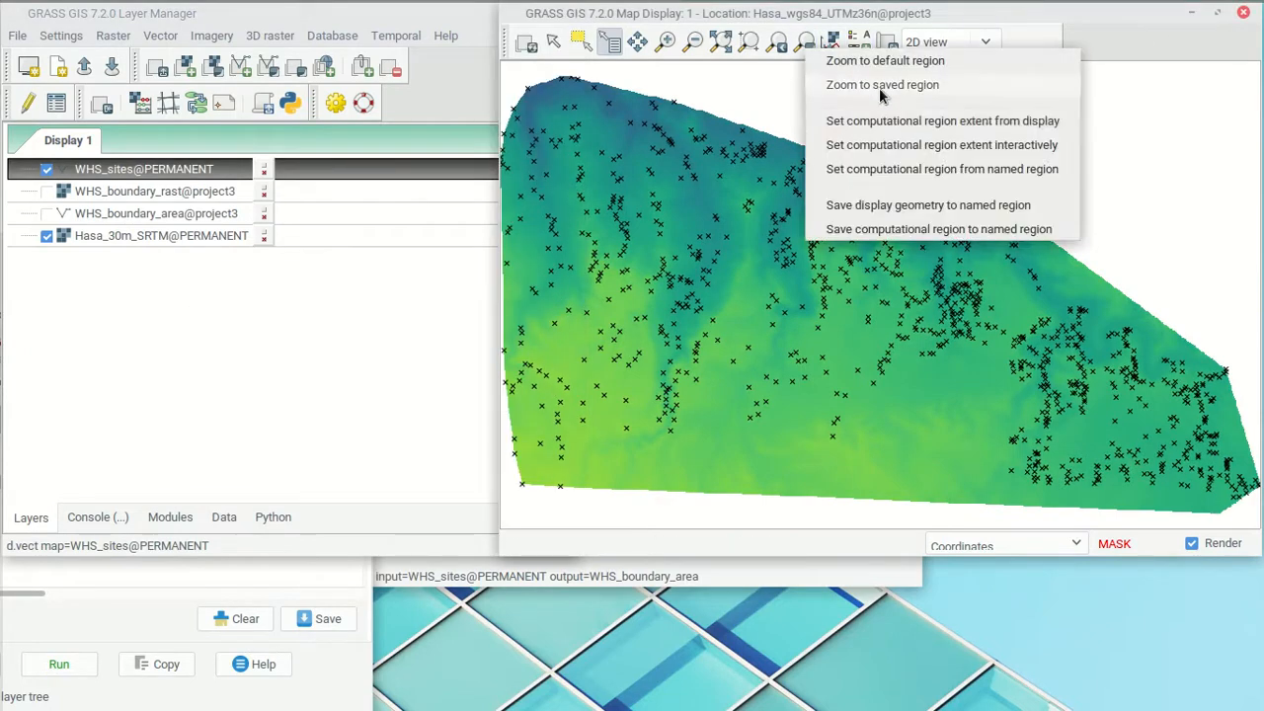
{"action": "left_click", "coordinate": [918, 123]}
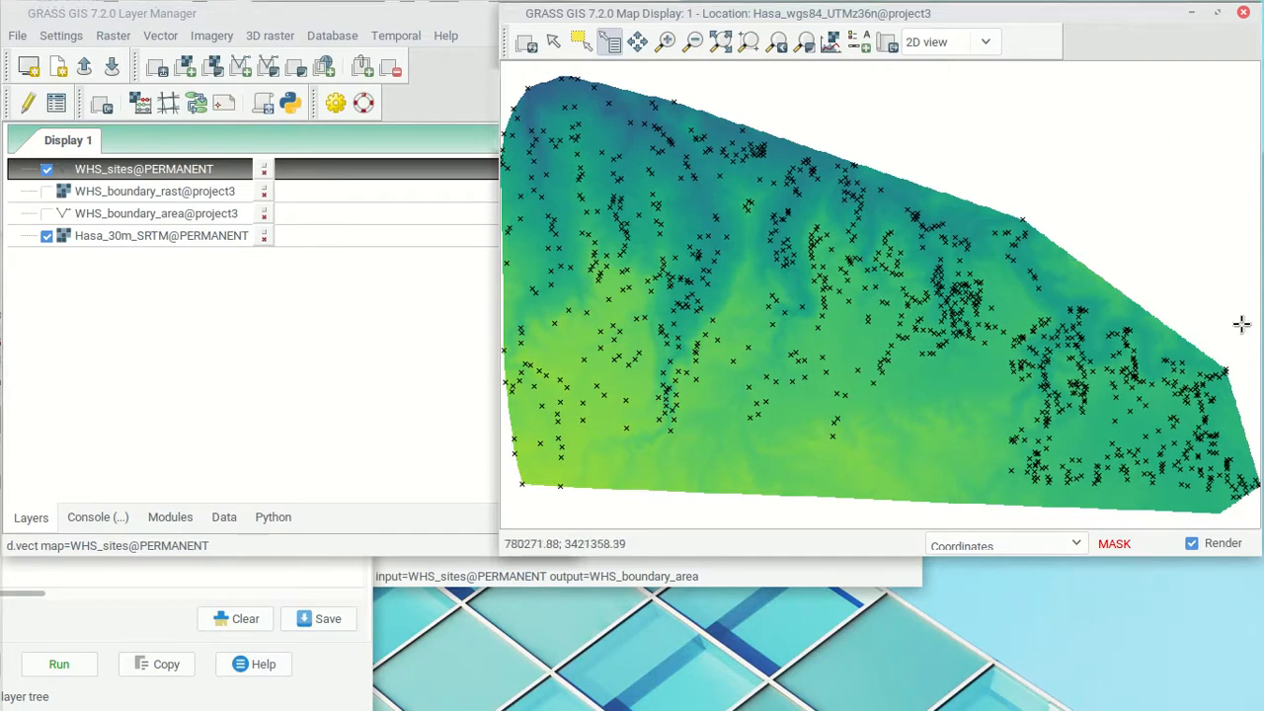
- Run the v.surf.idw interpolation of WHS_sites MAX_W values into site_size, and close the dialog when it finishes
{"action": "left_click", "coordinate": [107, 624]}
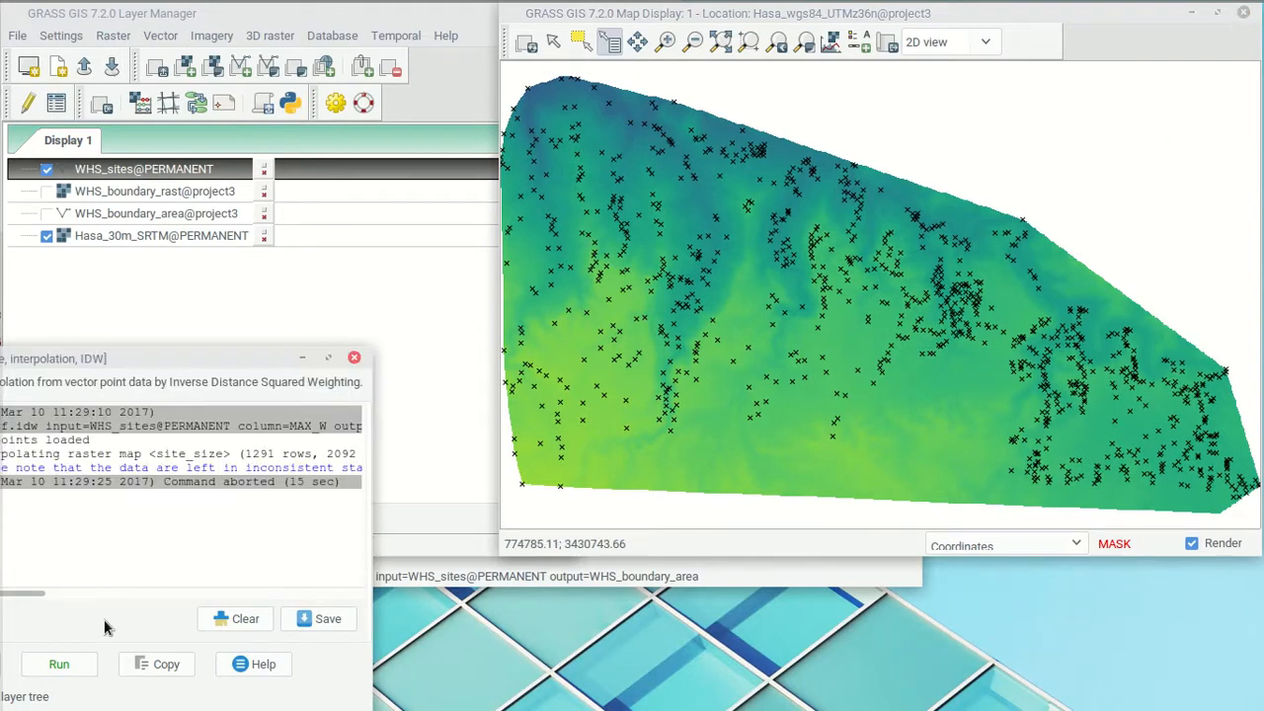
{"action": "left_click_drag", "start_coordinate": [169, 353], "coordinate": [325, 141]}
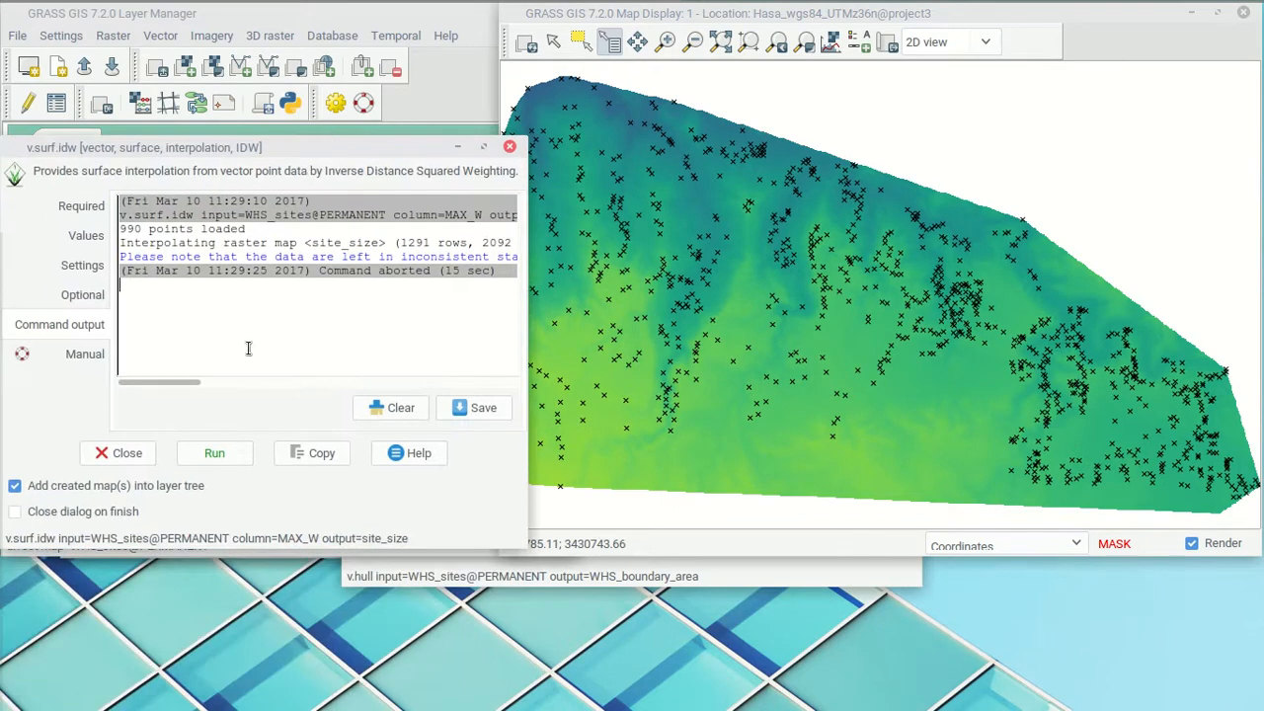
{"action": "left_click", "coordinate": [216, 454]}
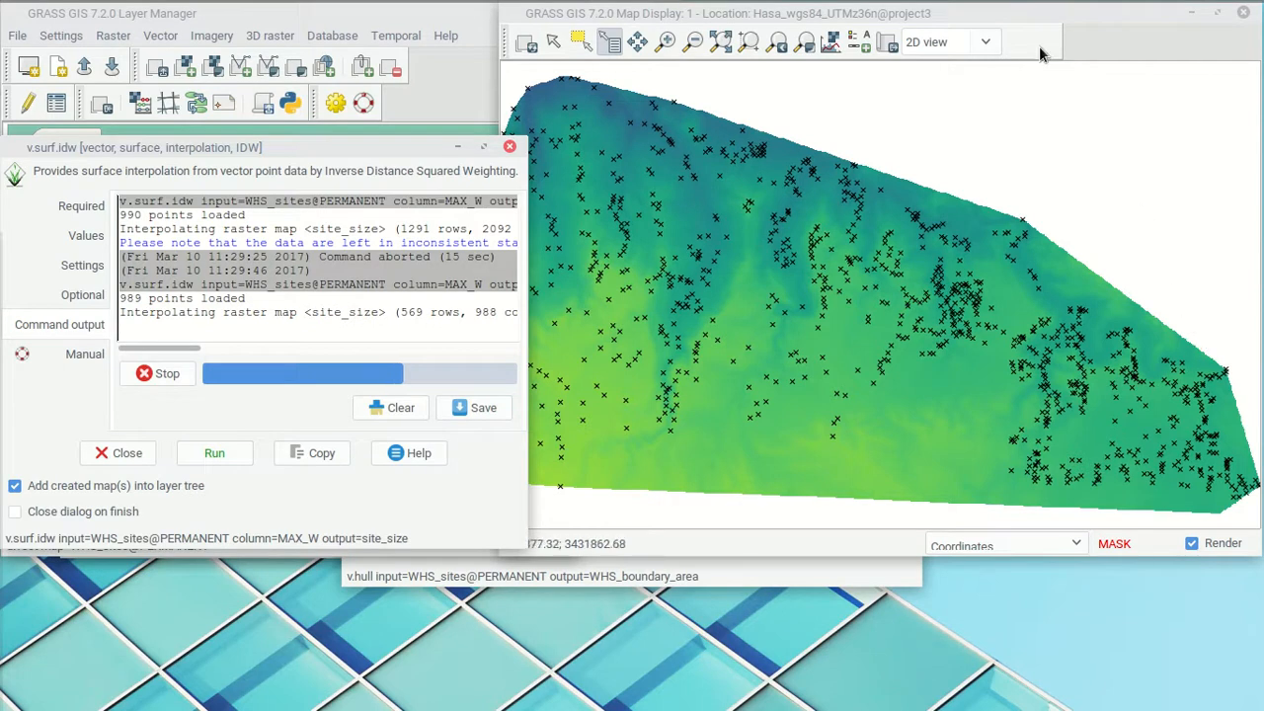
{"action": "left_click", "coordinate": [1145, 49]}
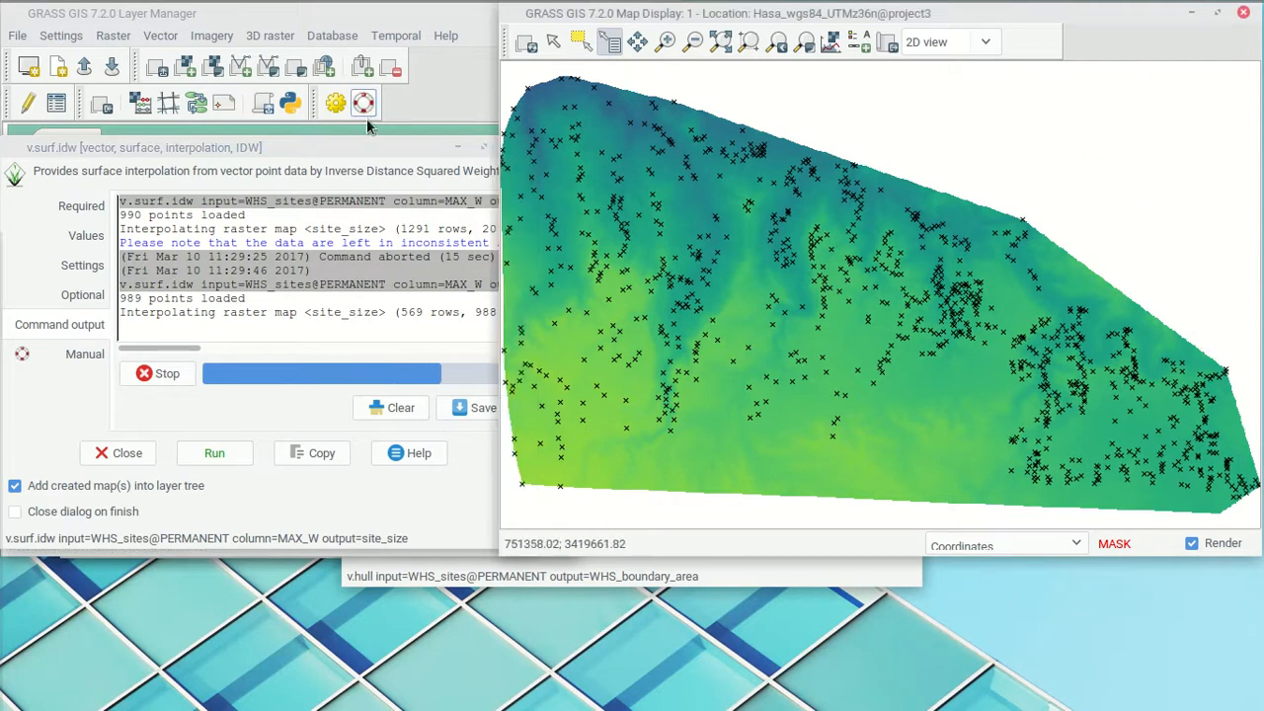
{"action": "left_click", "coordinate": [385, 167]}
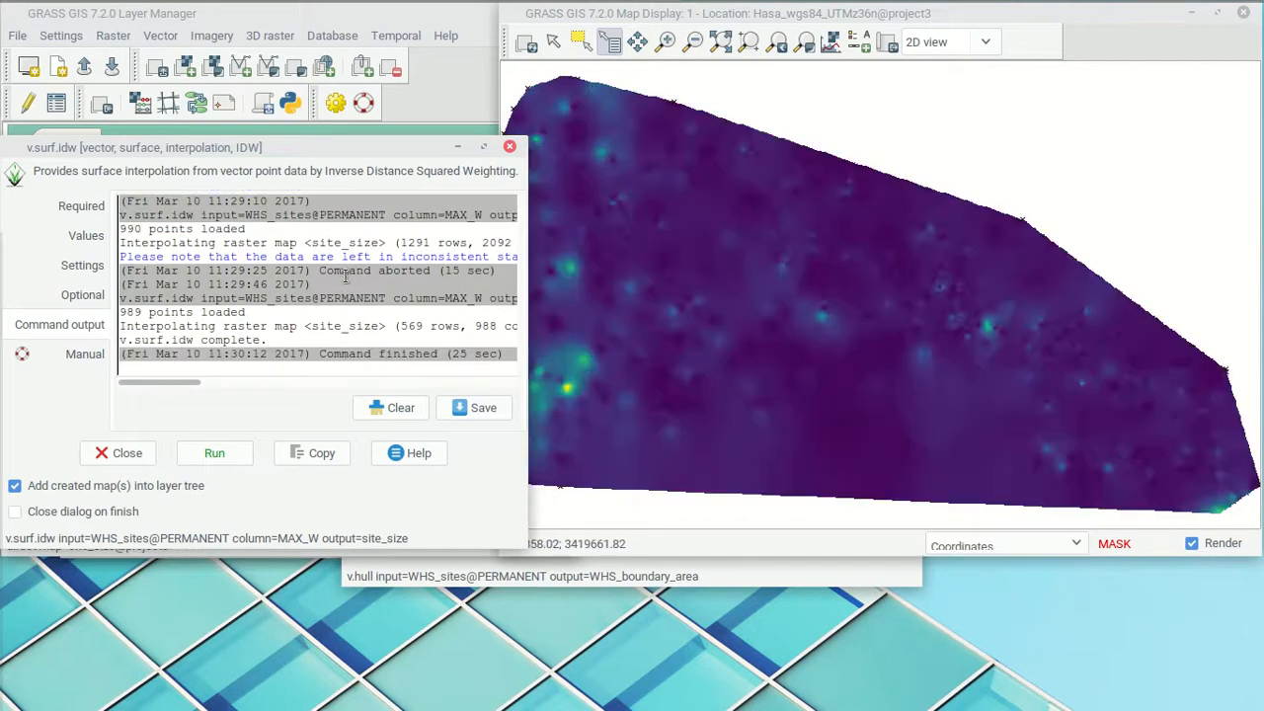
{"action": "left_click", "coordinate": [509, 147]}
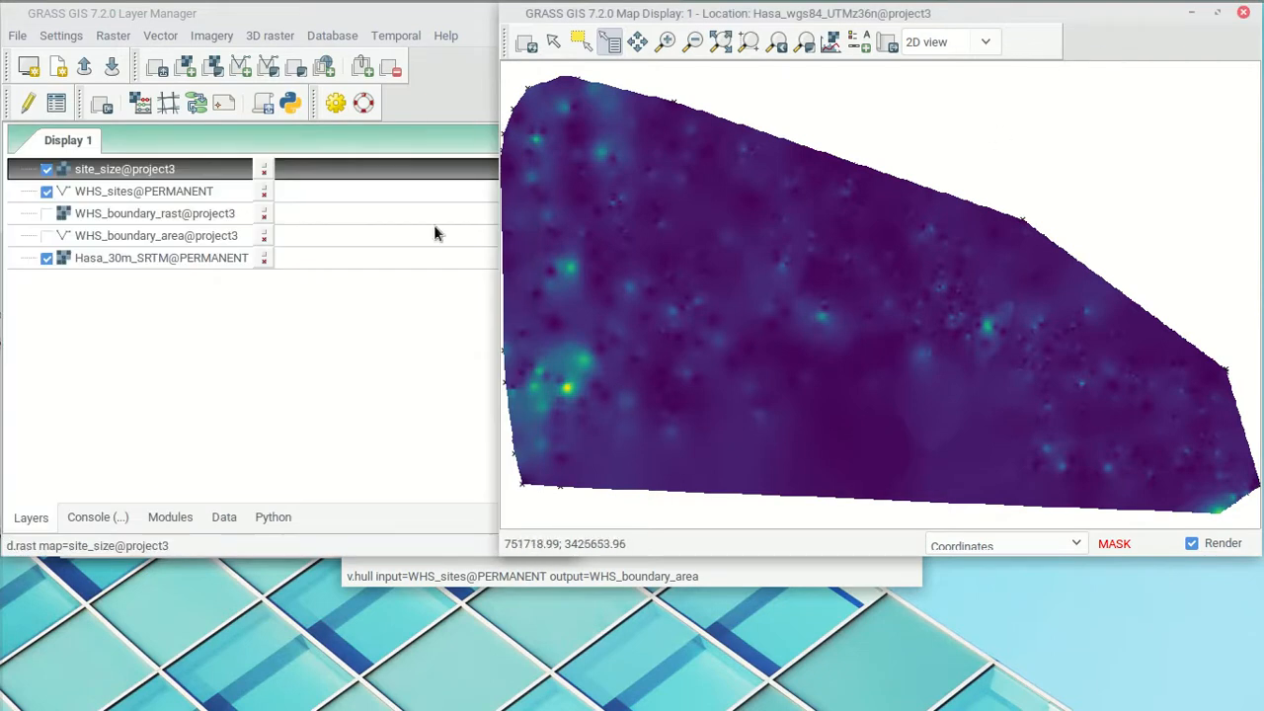
- Apply the bcyr color table to the site_size raster and bring the recolored map to the front
{"action": "double_click", "coordinate": [115, 170]}
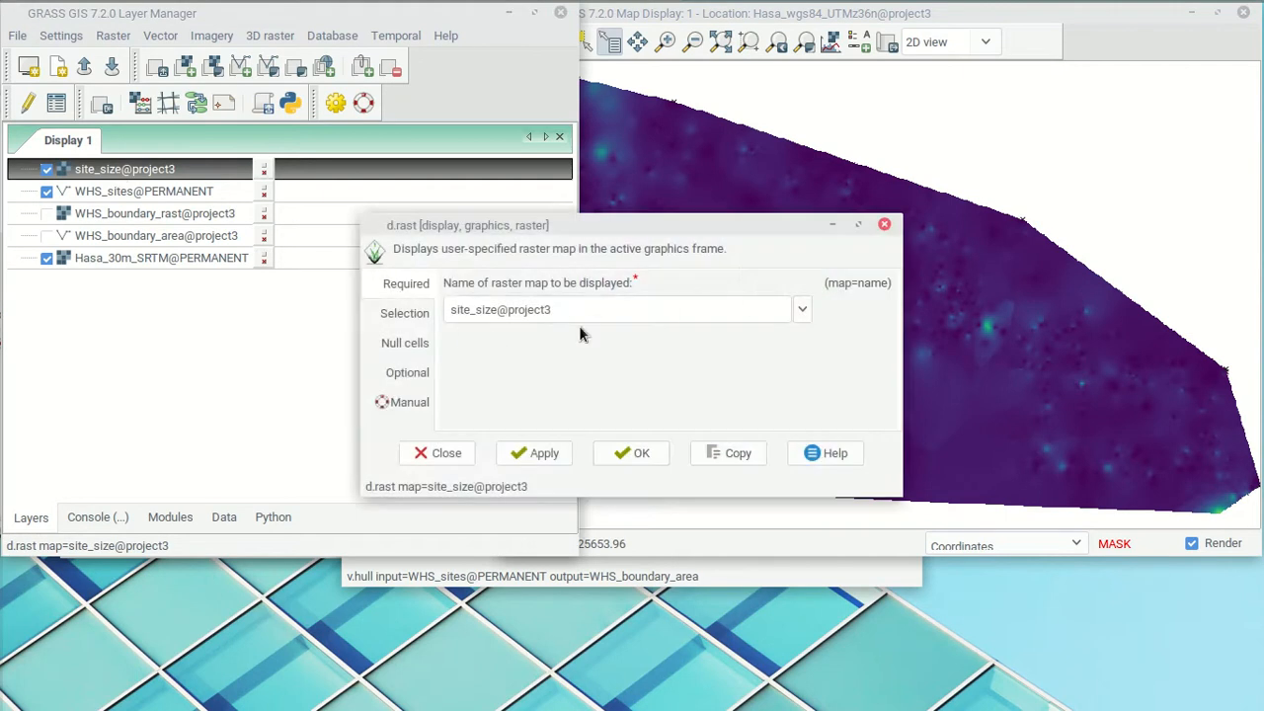
{"action": "left_click", "coordinate": [883, 225]}
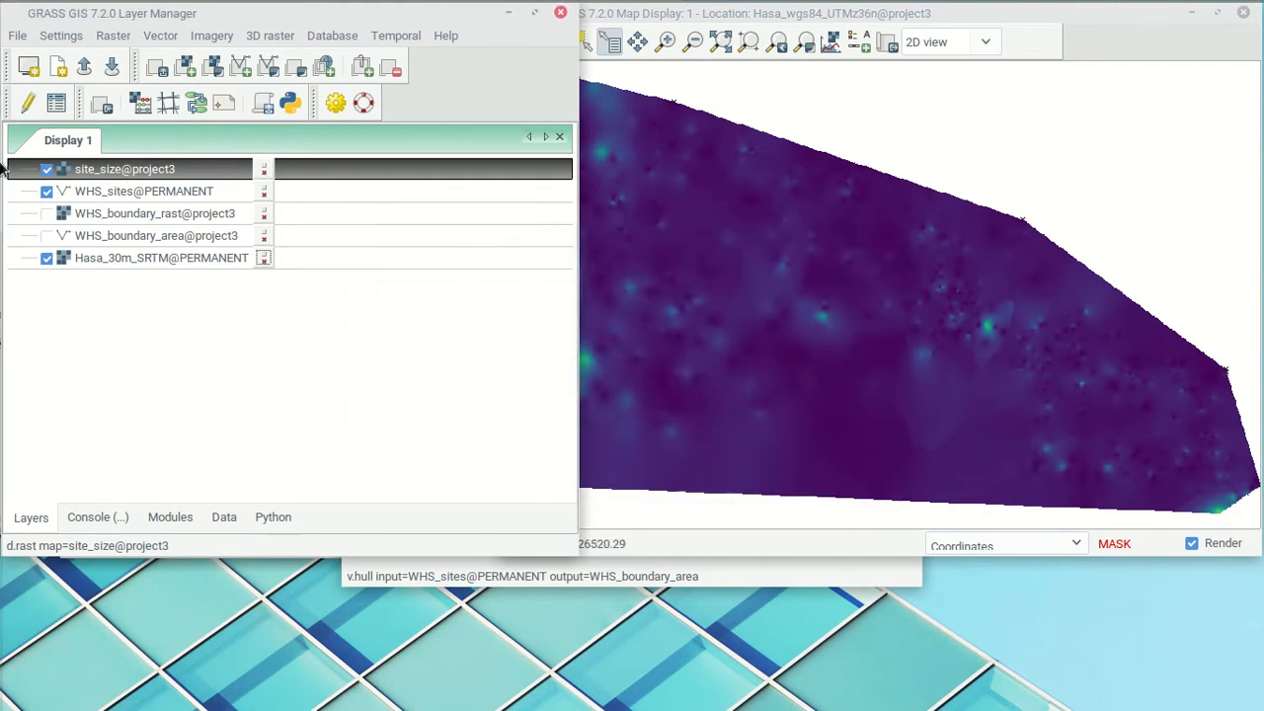
{"action": "right_click", "coordinate": [108, 170]}
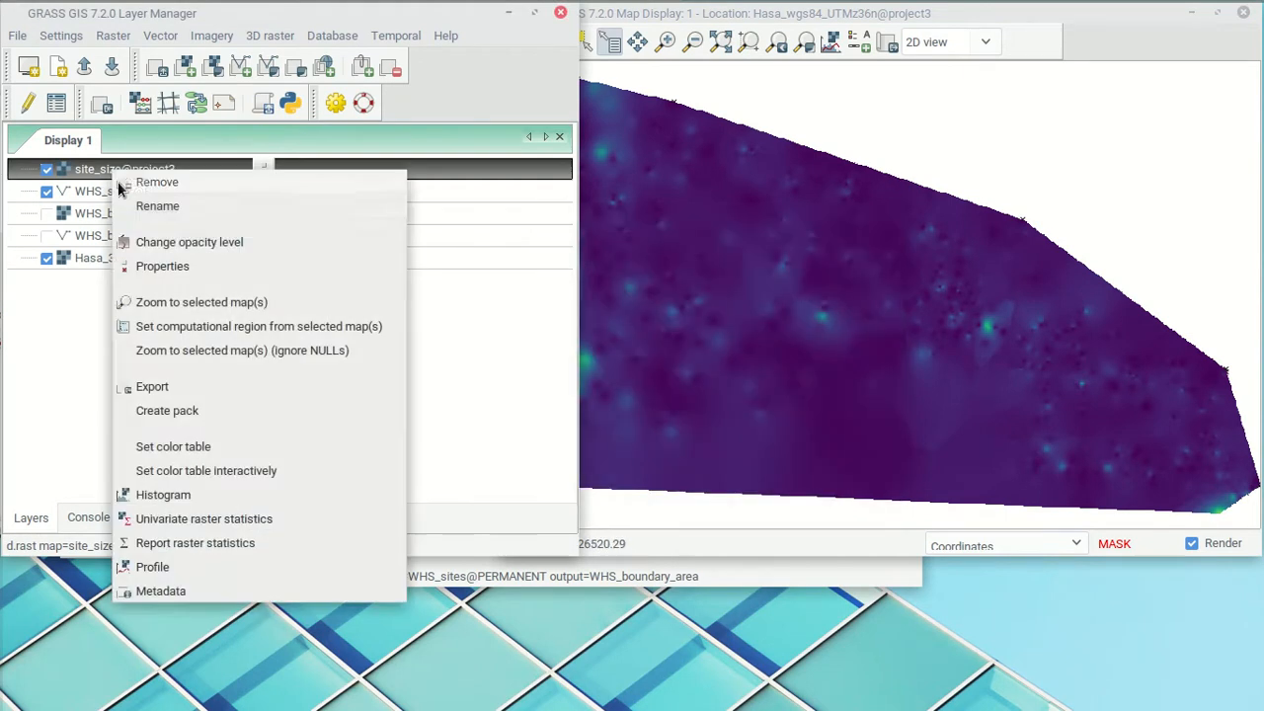
{"action": "left_click", "coordinate": [200, 444]}
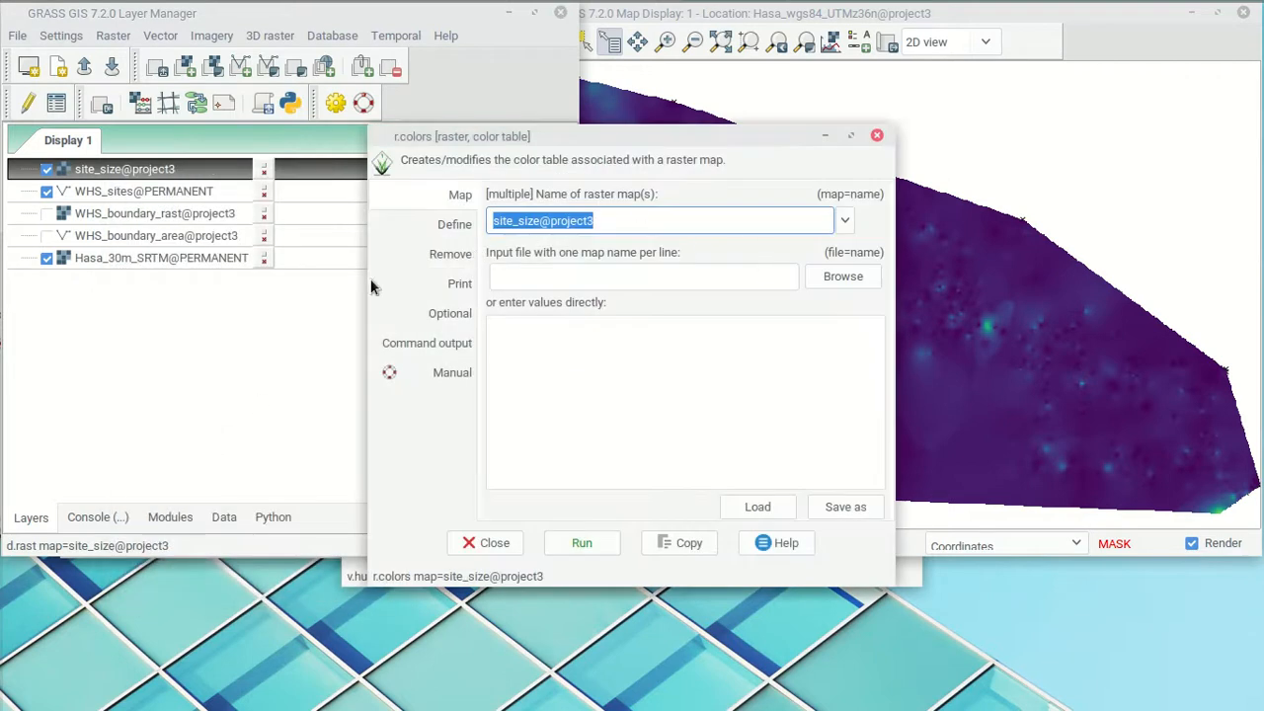
{"action": "left_click", "coordinate": [472, 227]}
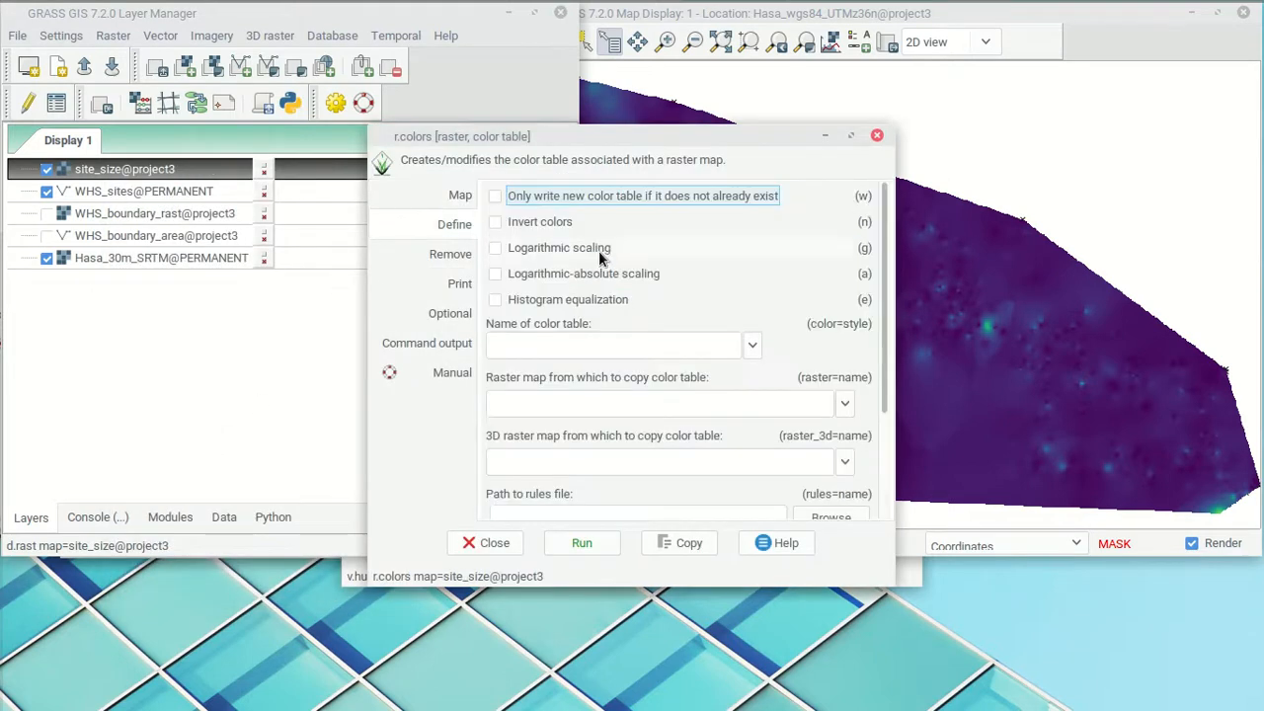
{"action": "left_click", "coordinate": [752, 345]}
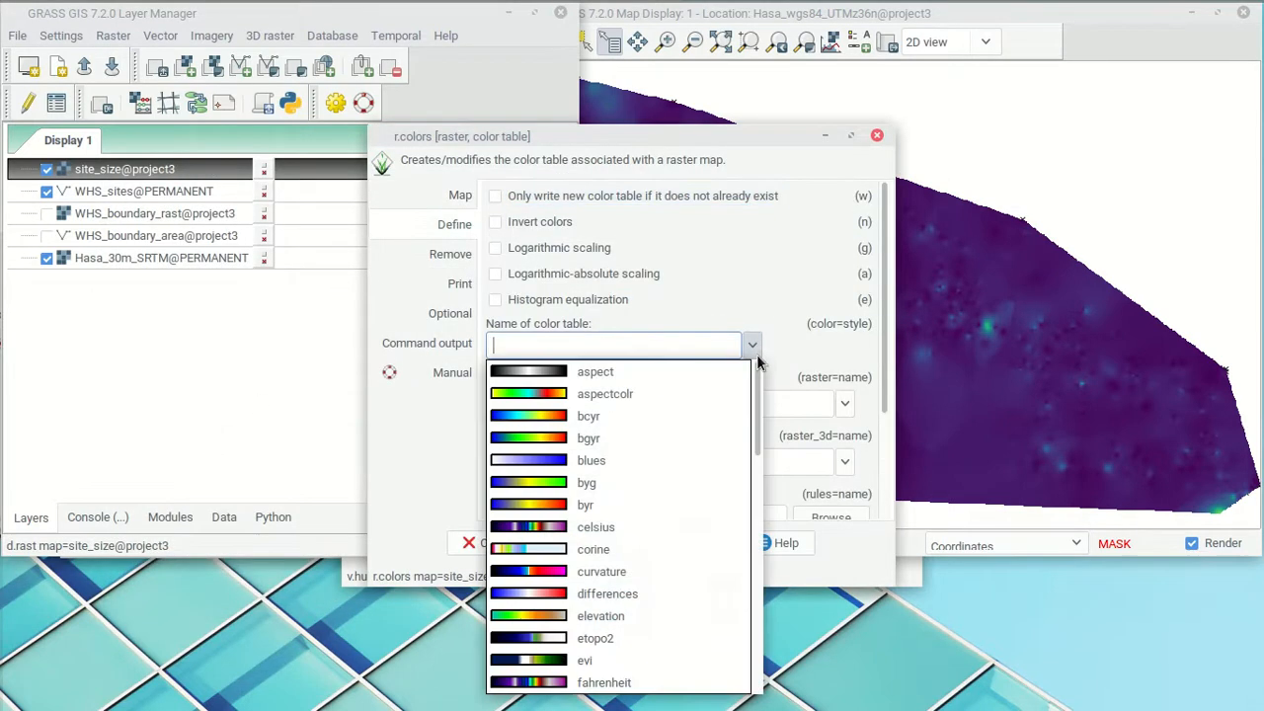
{"action": "left_click", "coordinate": [638, 415]}
{"action": "left_click", "coordinate": [579, 543]}
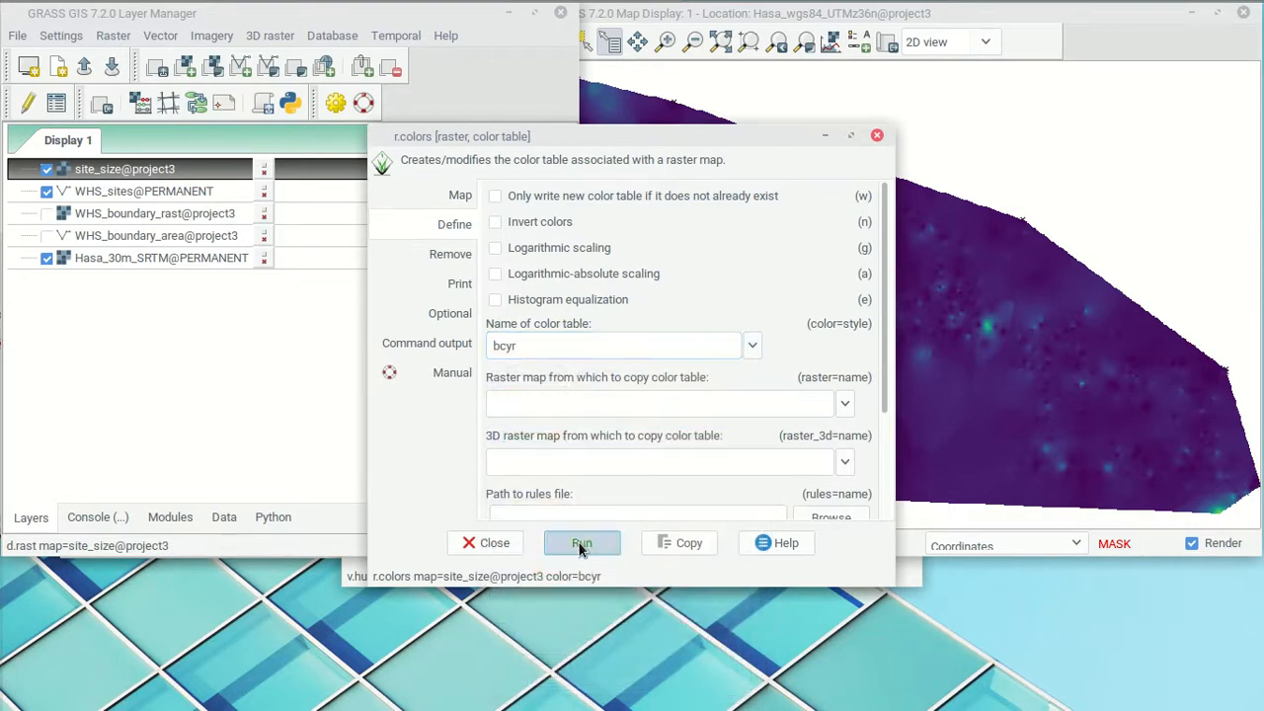
{"action": "left_click", "coordinate": [1130, 28]}
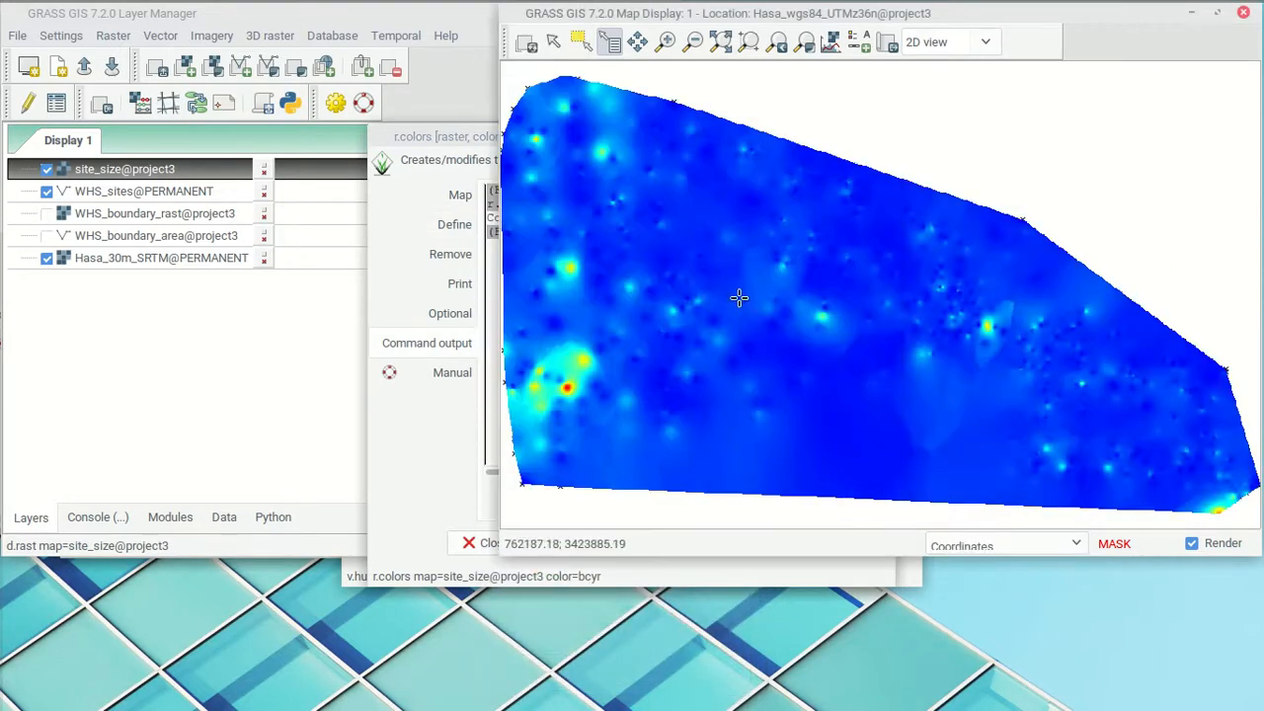
- Add a raster legend for site_size and place it in the empty area northeast of the interpolated surface
{"action": "left_click", "coordinate": [859, 42]}
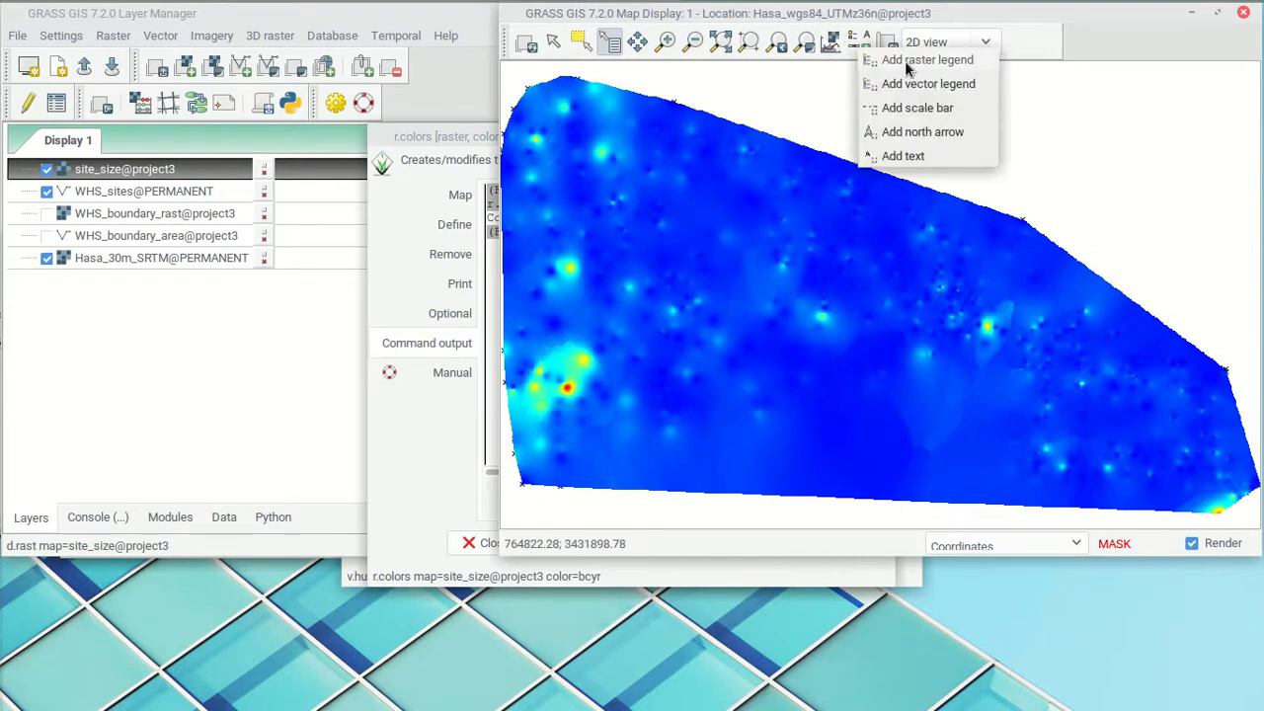
{"action": "left_click", "coordinate": [910, 57]}
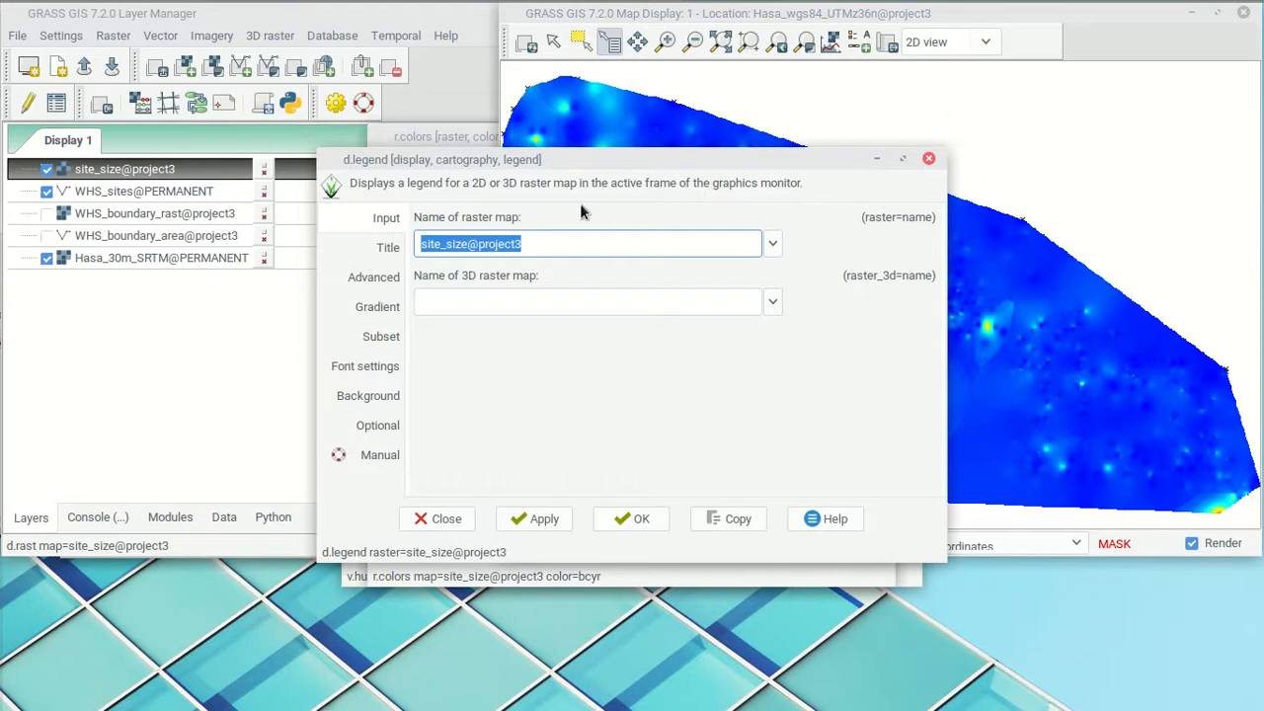
{"action": "left_click", "coordinate": [639, 516]}
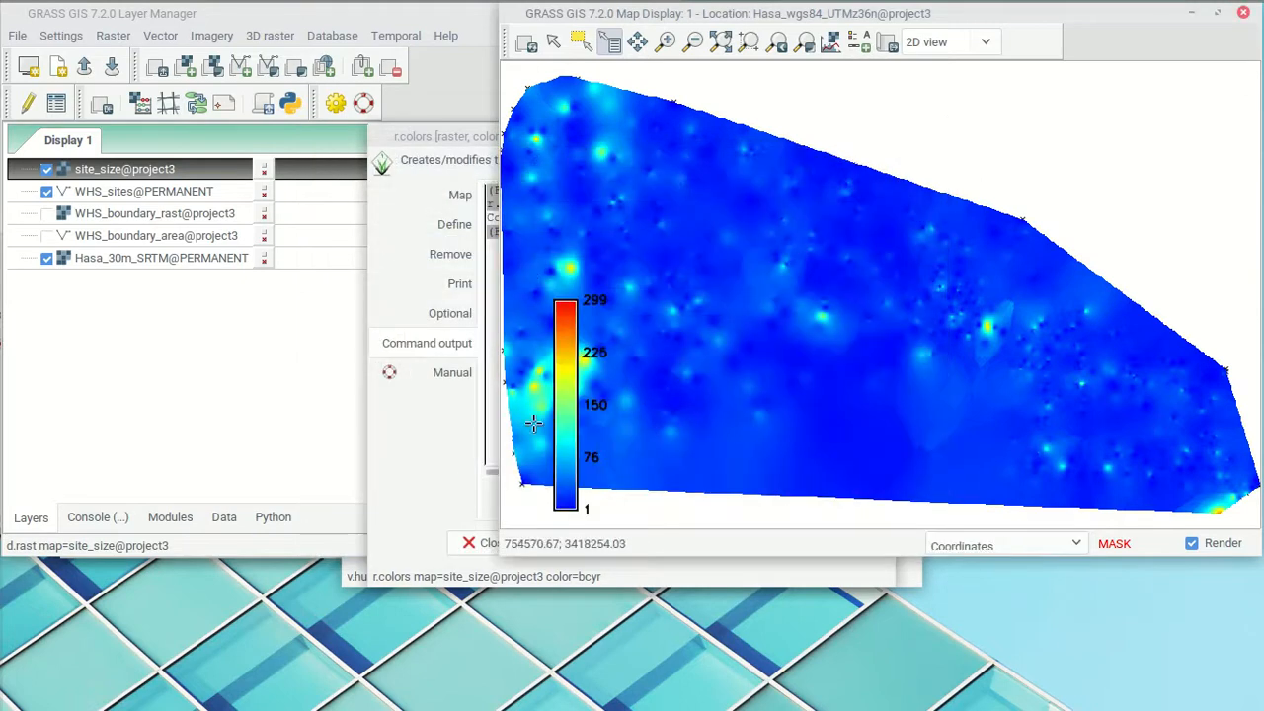
{"action": "left_click", "coordinate": [553, 42]}
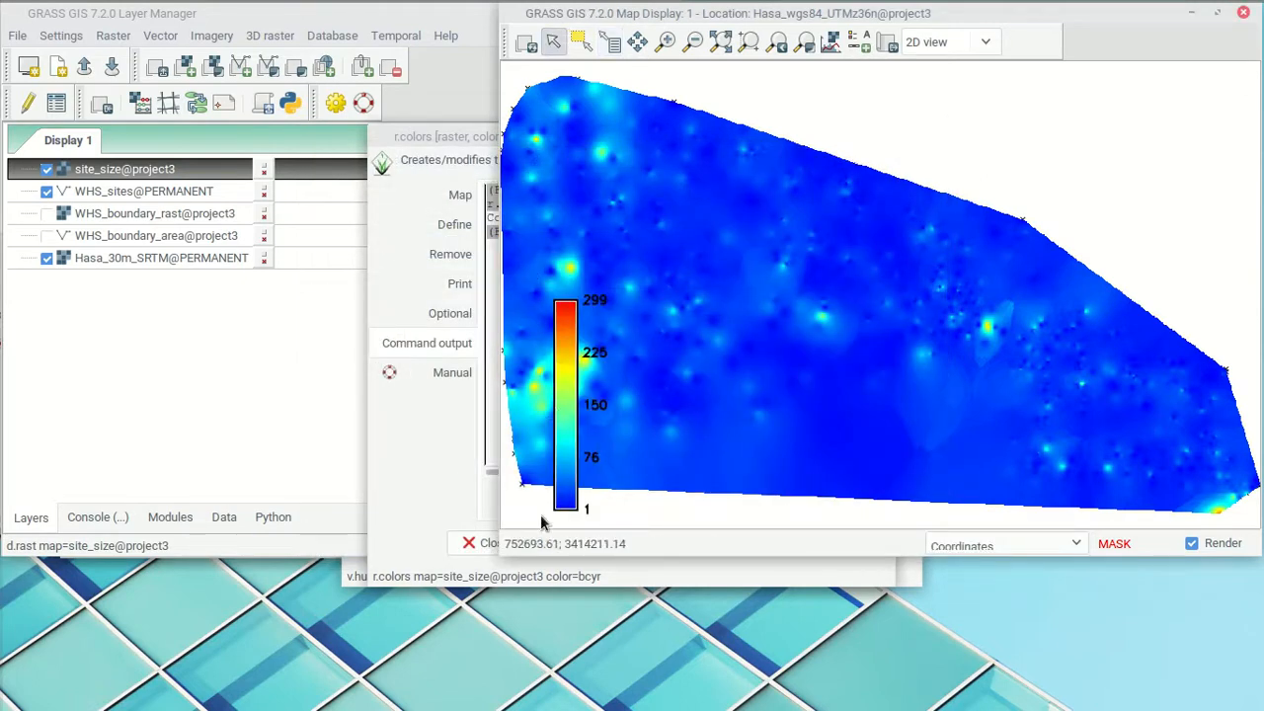
{"action": "left_click_drag", "start_coordinate": [576, 476], "coordinate": [1168, 273]}
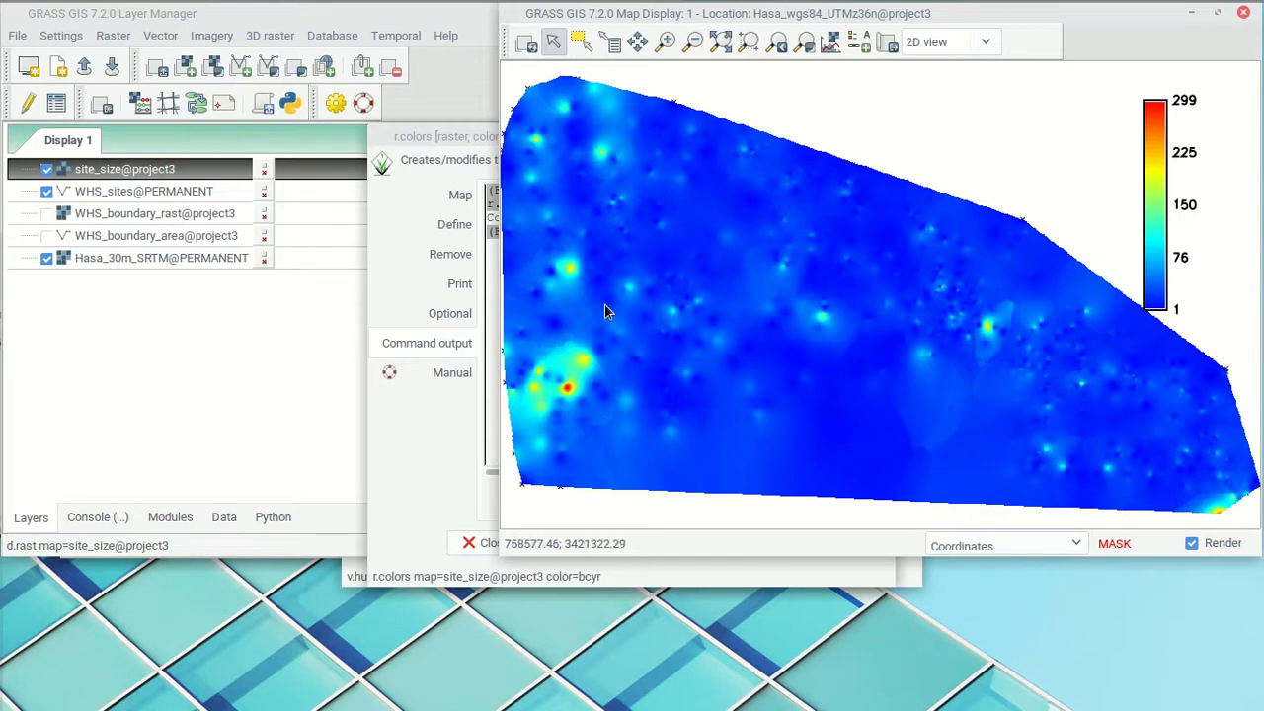
- Move the site_size layer below WHS_sites so the site points draw over the surface
{"action": "left_click_drag", "start_coordinate": [79, 169], "coordinate": [104, 216]}
{"action": "left_click_drag", "start_coordinate": [166, 175], "coordinate": [158, 214]}
{"action": "left_click", "coordinate": [1173, 36]}
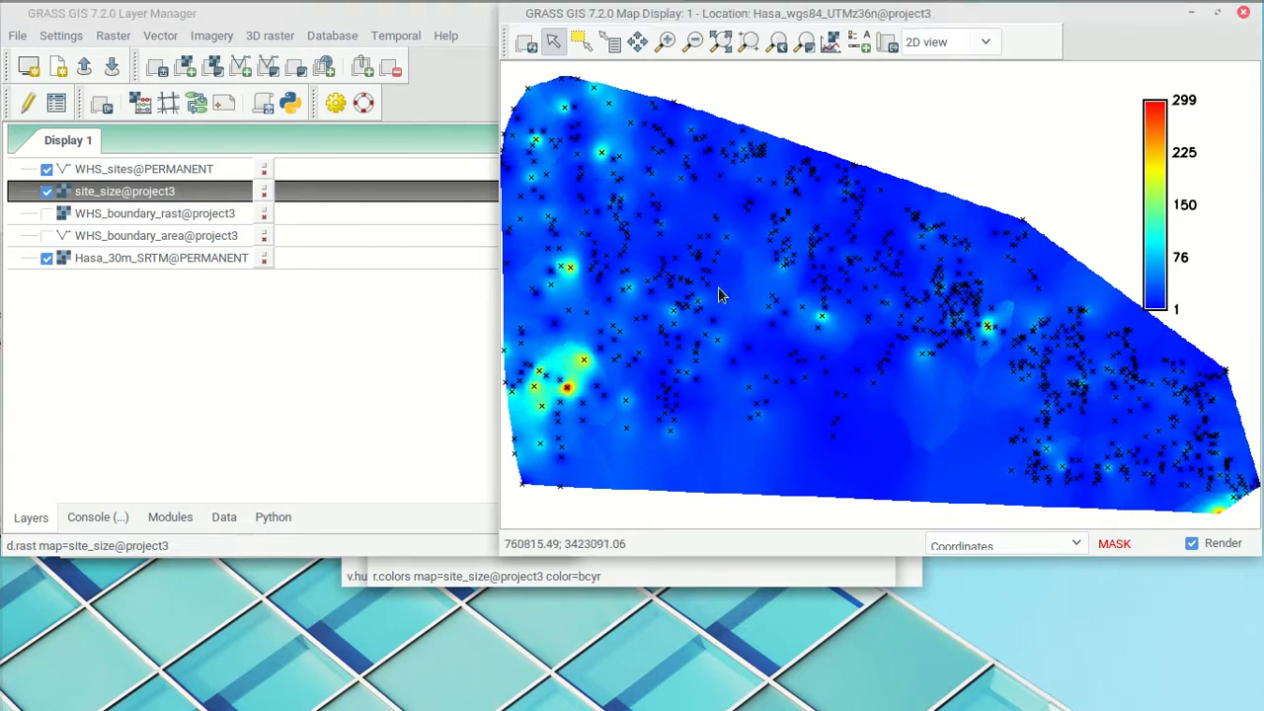
- Remove the existing raster mask with r.mask and close the dialog
{"action": "left_click", "coordinate": [128, 36]}
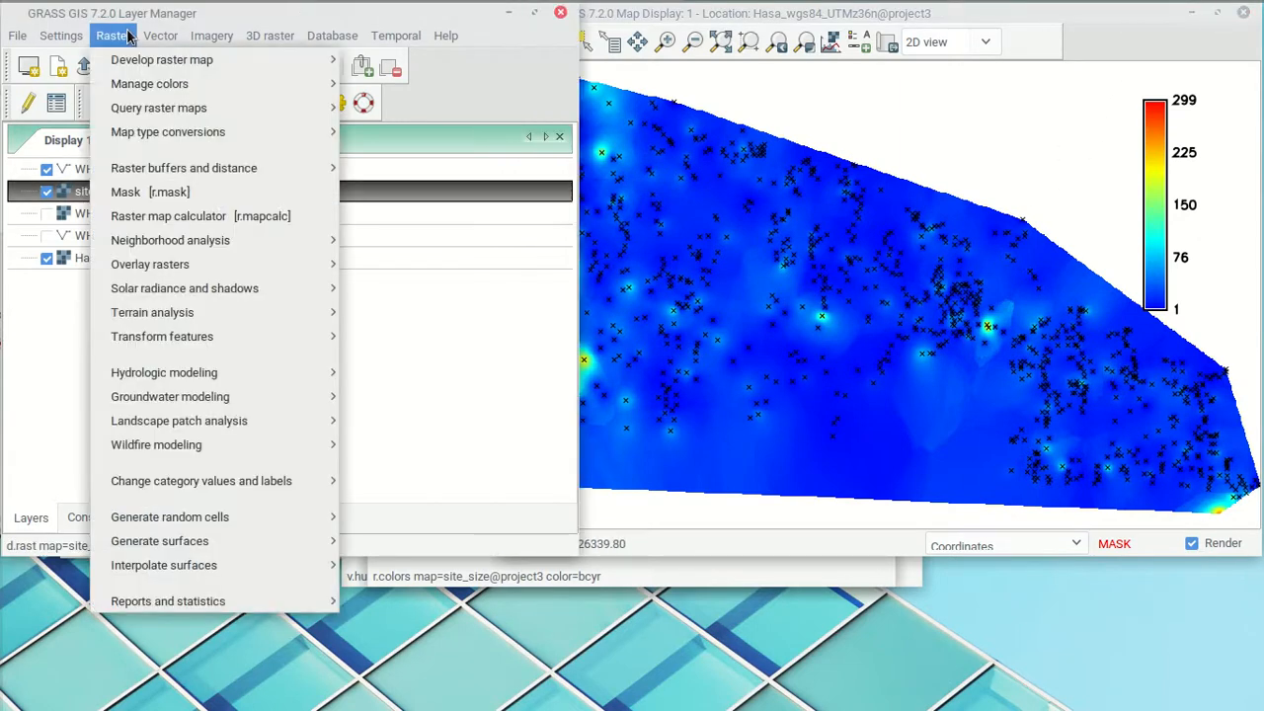
{"action": "left_click", "coordinate": [125, 192]}
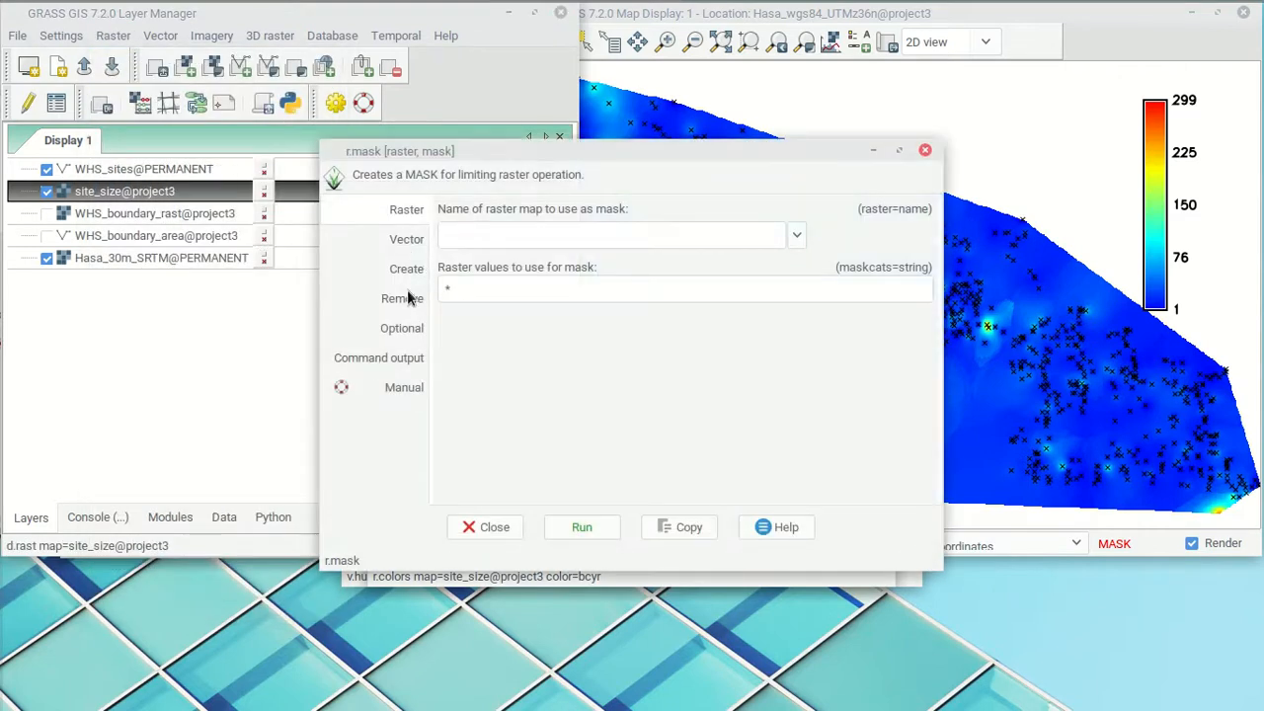
{"action": "left_click", "coordinate": [409, 299]}
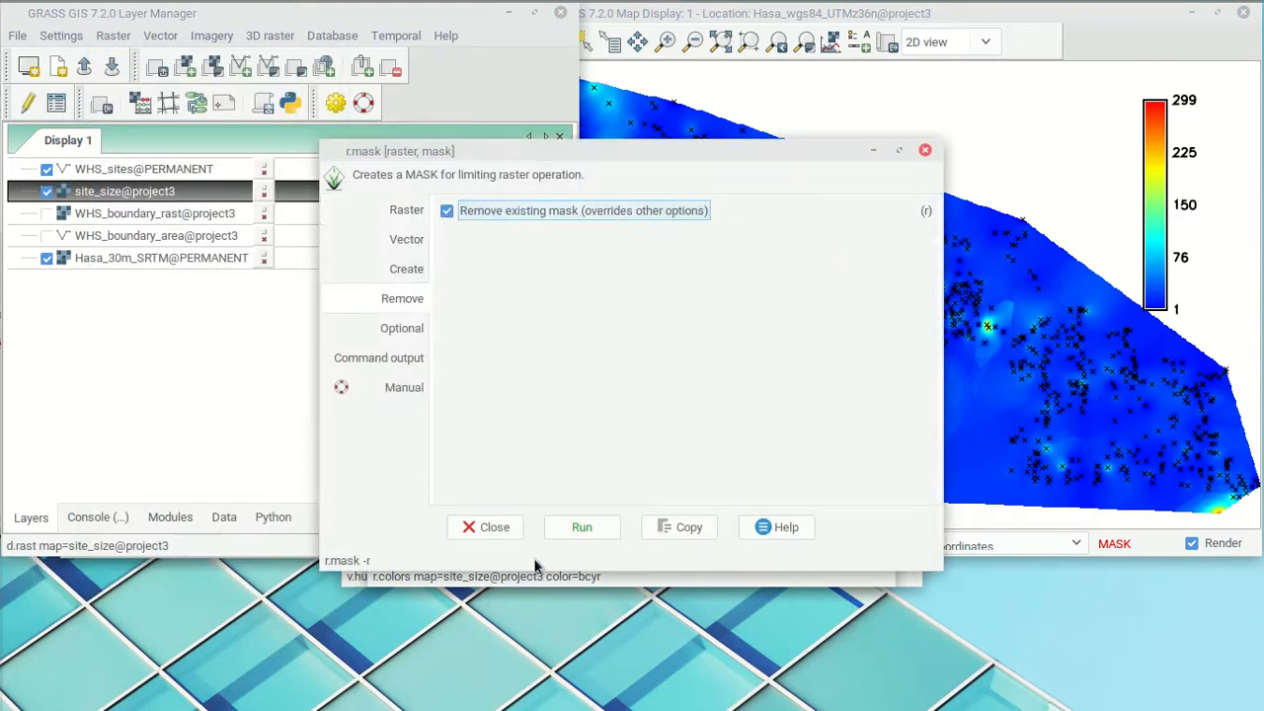
{"action": "left_click", "coordinate": [583, 529]}
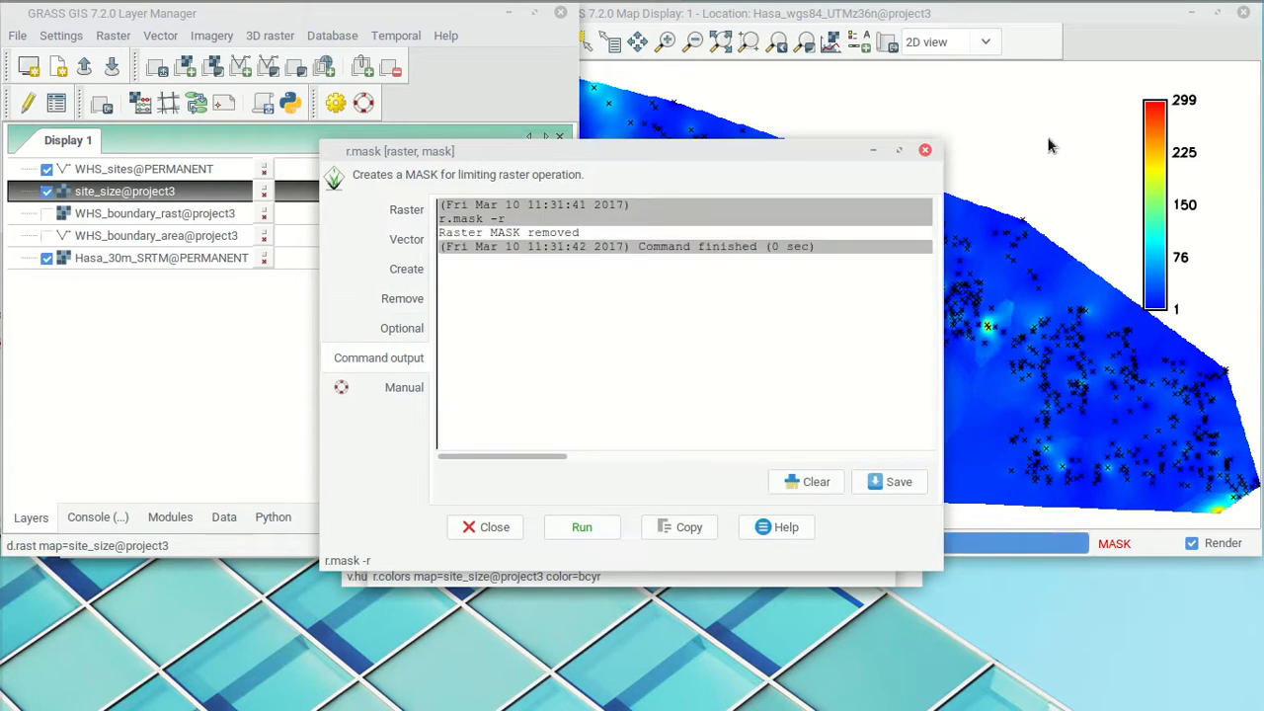
{"action": "left_click_drag", "start_coordinate": [860, 151], "coordinate": [430, 191]}
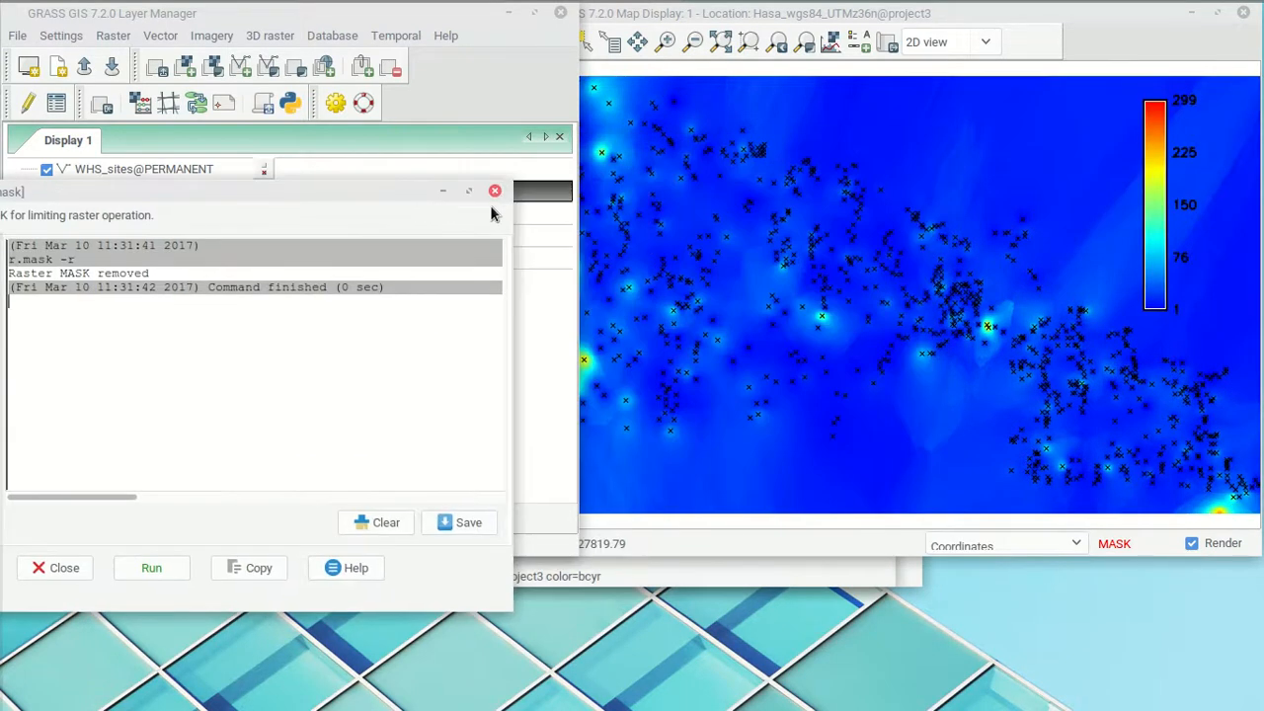
{"action": "left_click", "coordinate": [495, 191]}
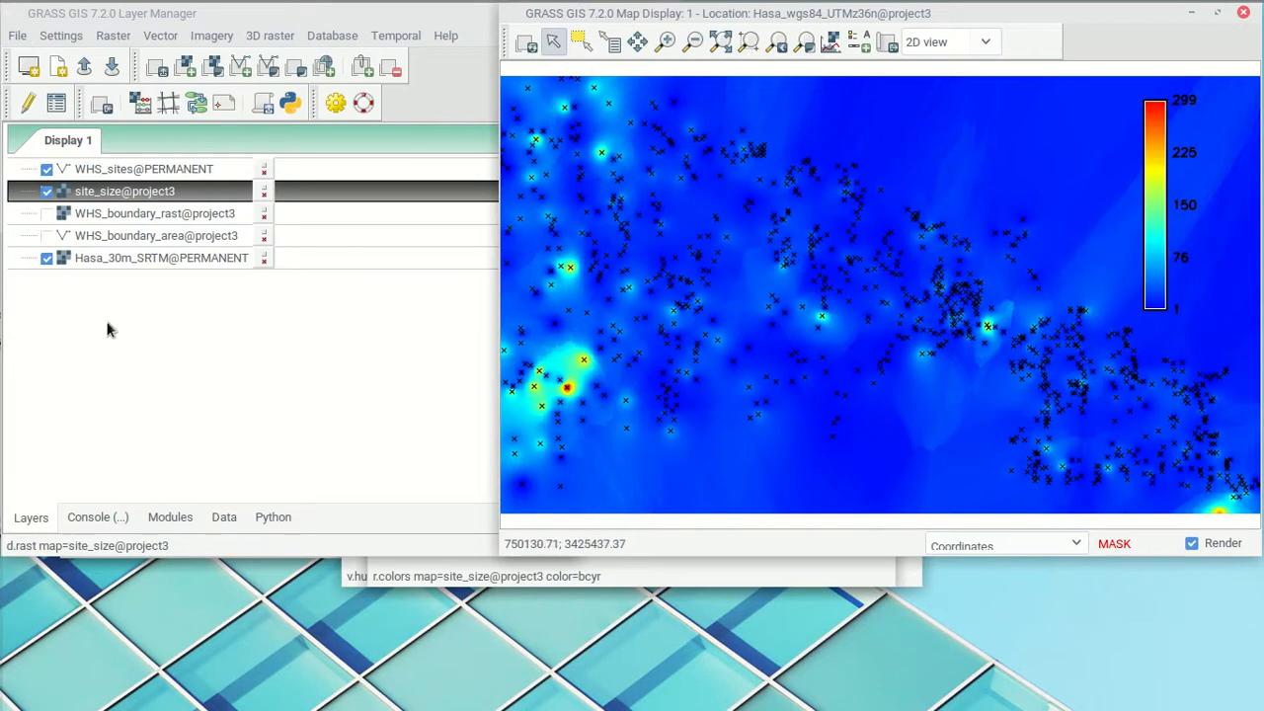
- Zoom the map to the full extent of the Hasa_30m_SRTM elevation layer
{"action": "left_click", "coordinate": [115, 174]}
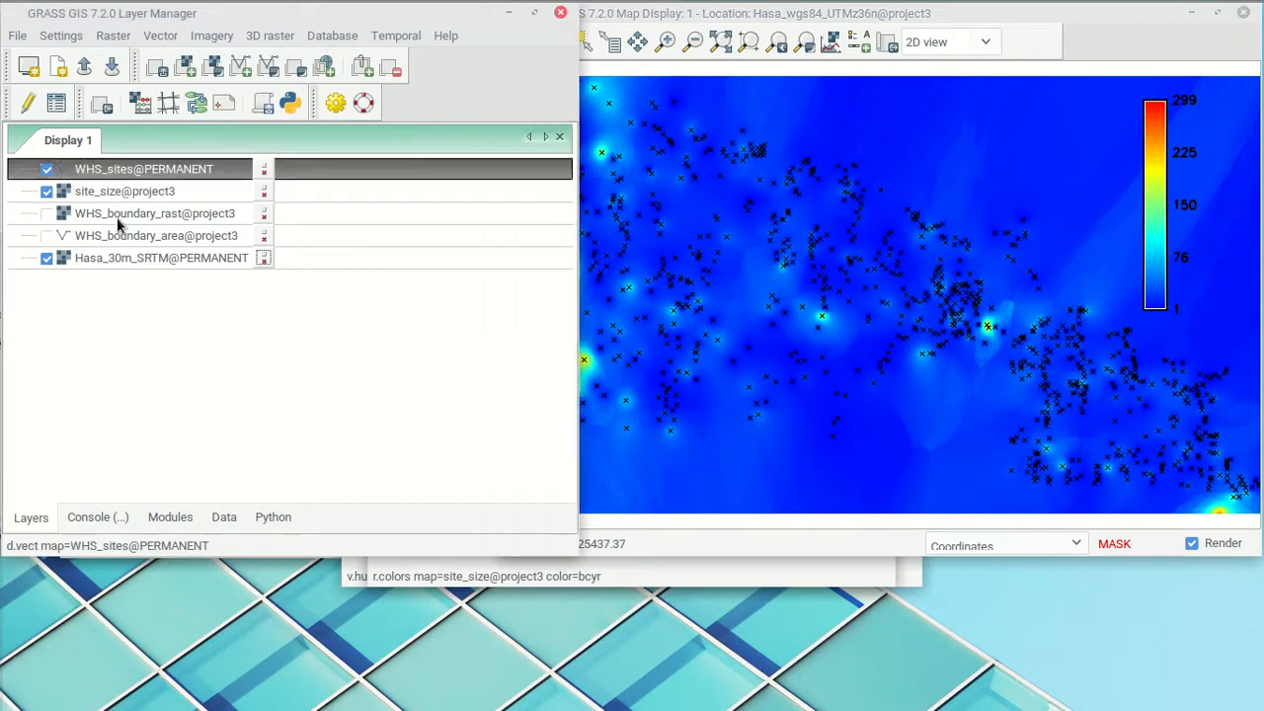
{"action": "right_click", "coordinate": [146, 259]}
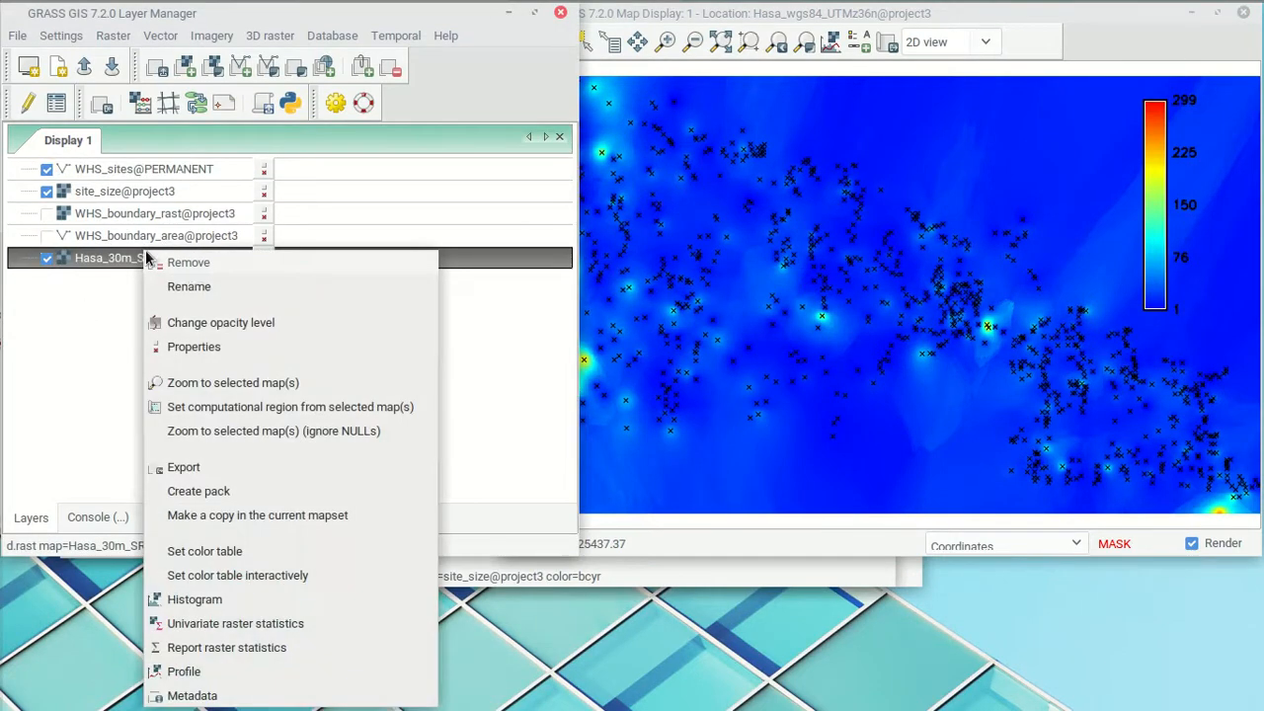
{"action": "left_click", "coordinate": [231, 384]}
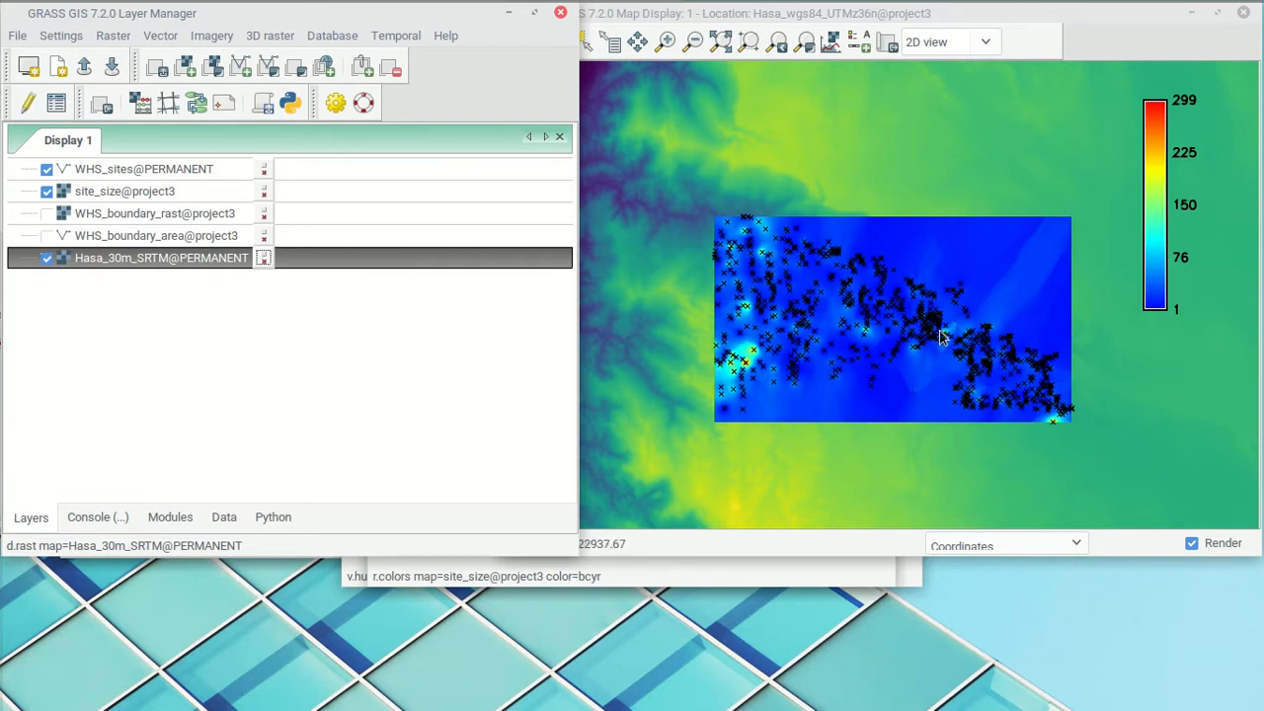
- Hide the WHS_sites layer to examine the unmasked site_size surface over the elevation map, and show the sites again
{"action": "left_click", "coordinate": [47, 168]}
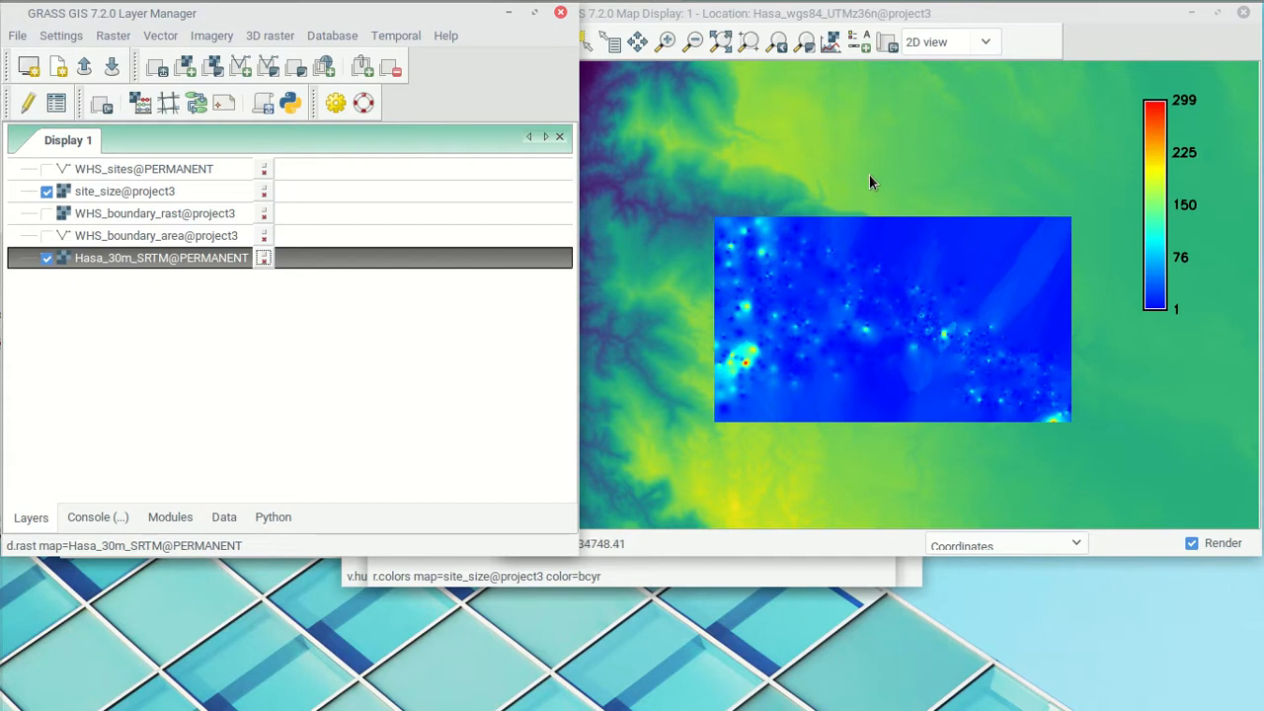
{"action": "mouse_move", "coordinate": [587, 8]}
{"action": "left_click", "coordinate": [47, 168]}
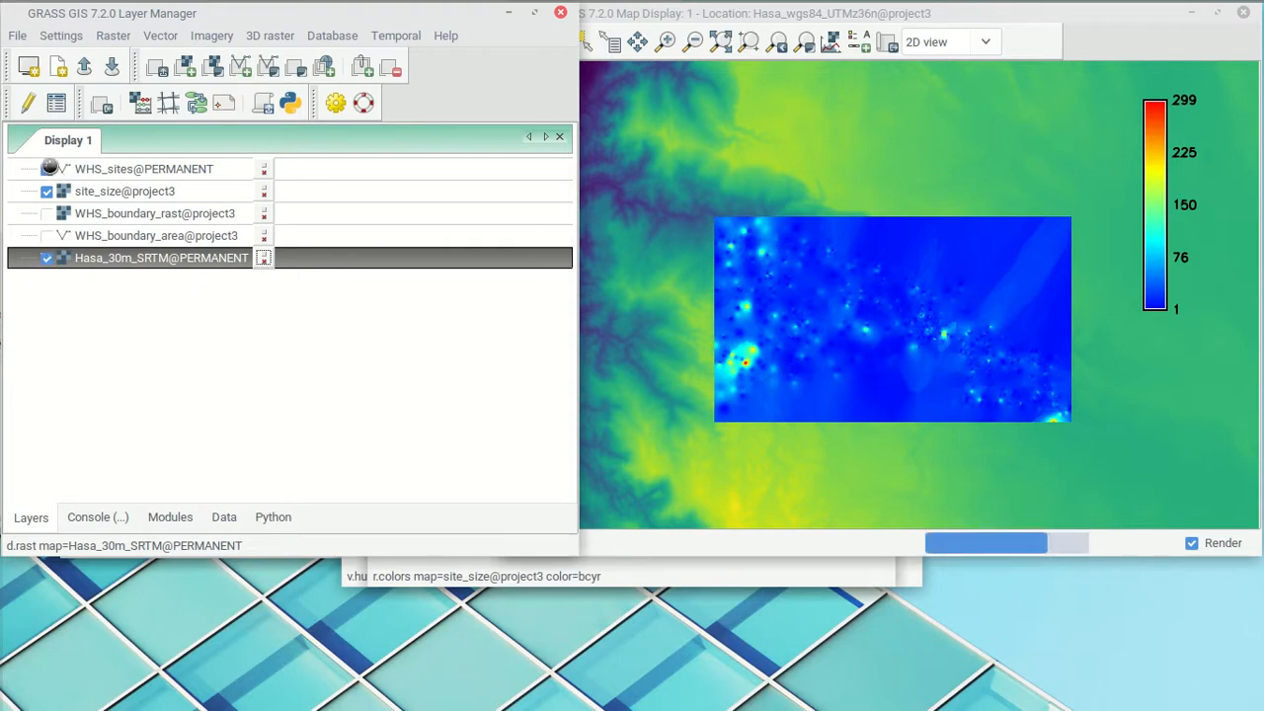
- Run v.colors on WHS_sites with attr source values, the MAX_W column and the bcyr color table, and redraw the map
{"action": "right_click", "coordinate": [107, 170]}
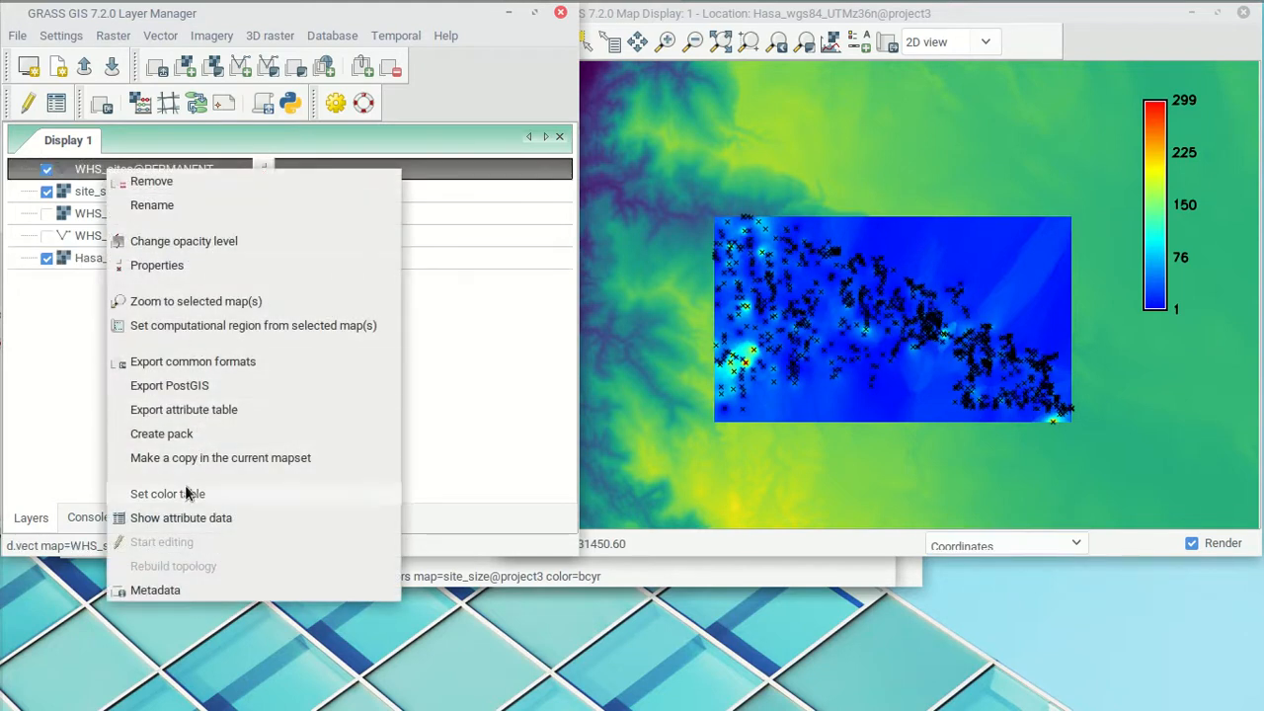
{"action": "left_click", "coordinate": [188, 492]}
{"action": "left_click_drag", "start_coordinate": [620, 137], "coordinate": [332, 88]}
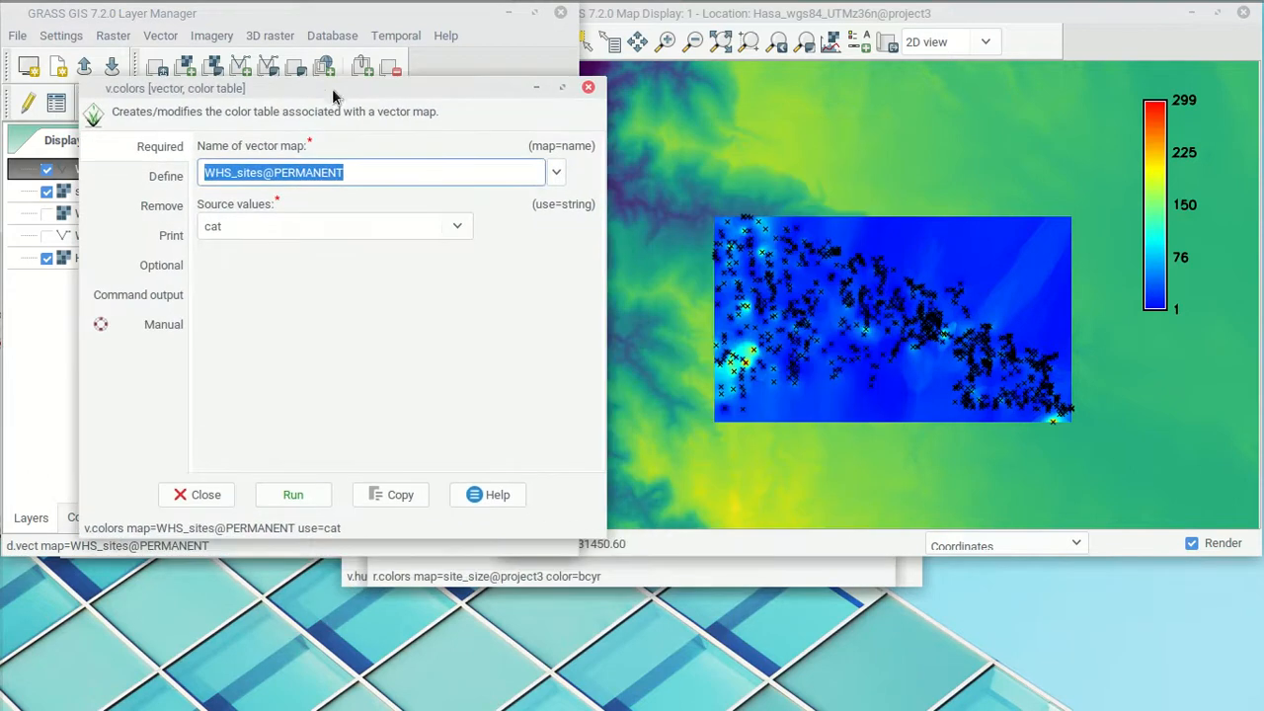
{"action": "left_click", "coordinate": [454, 226]}
{"action": "left_click", "coordinate": [219, 260]}
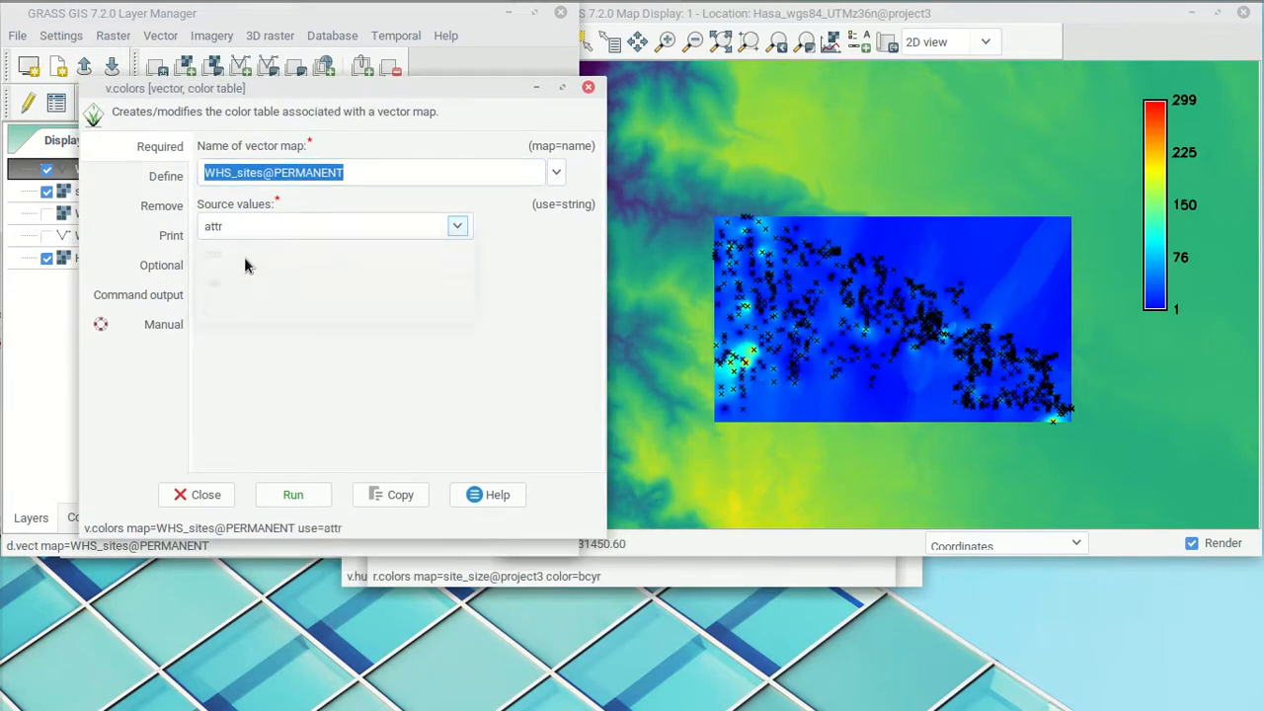
{"action": "left_click", "coordinate": [153, 176]}
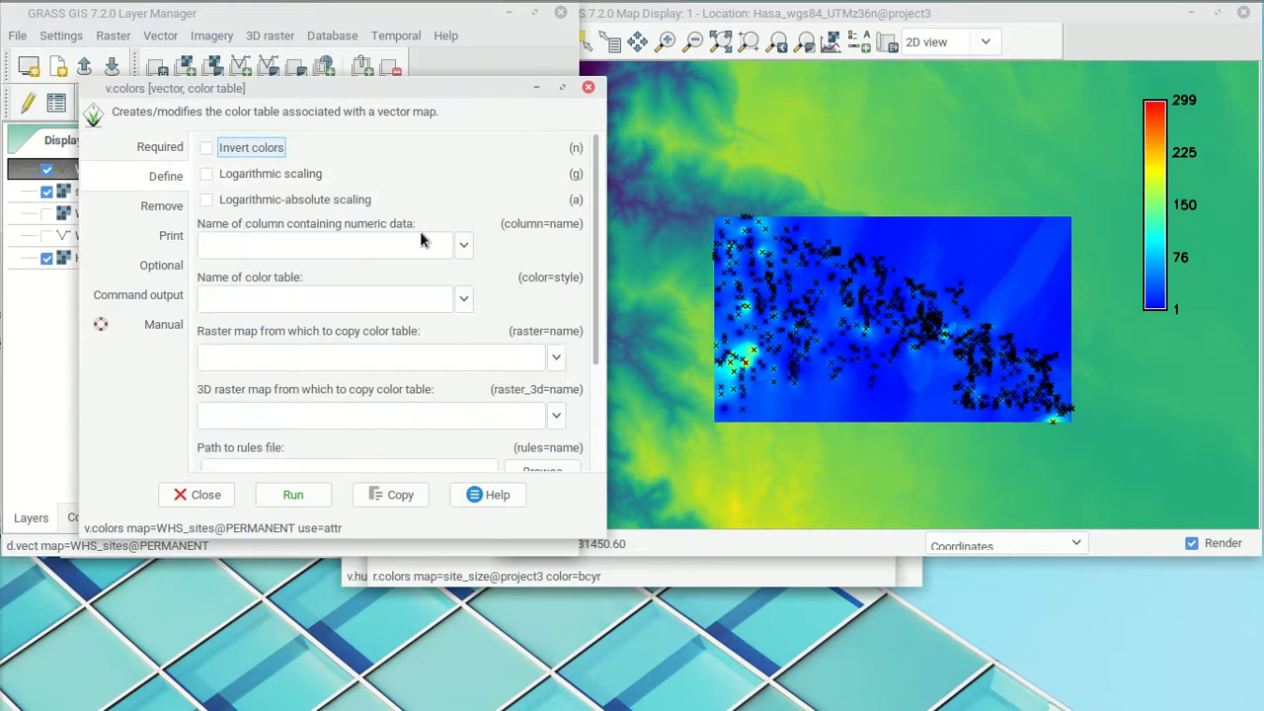
{"action": "left_click", "coordinate": [463, 245]}
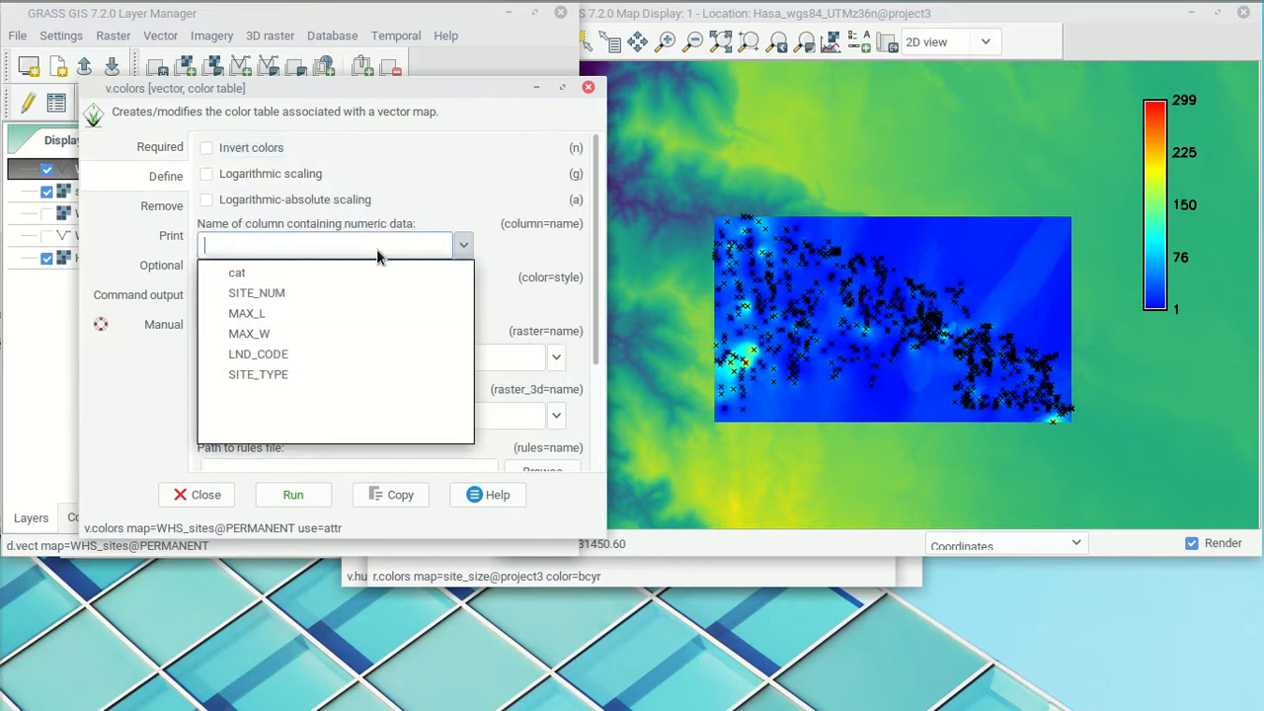
{"action": "left_click", "coordinate": [263, 332]}
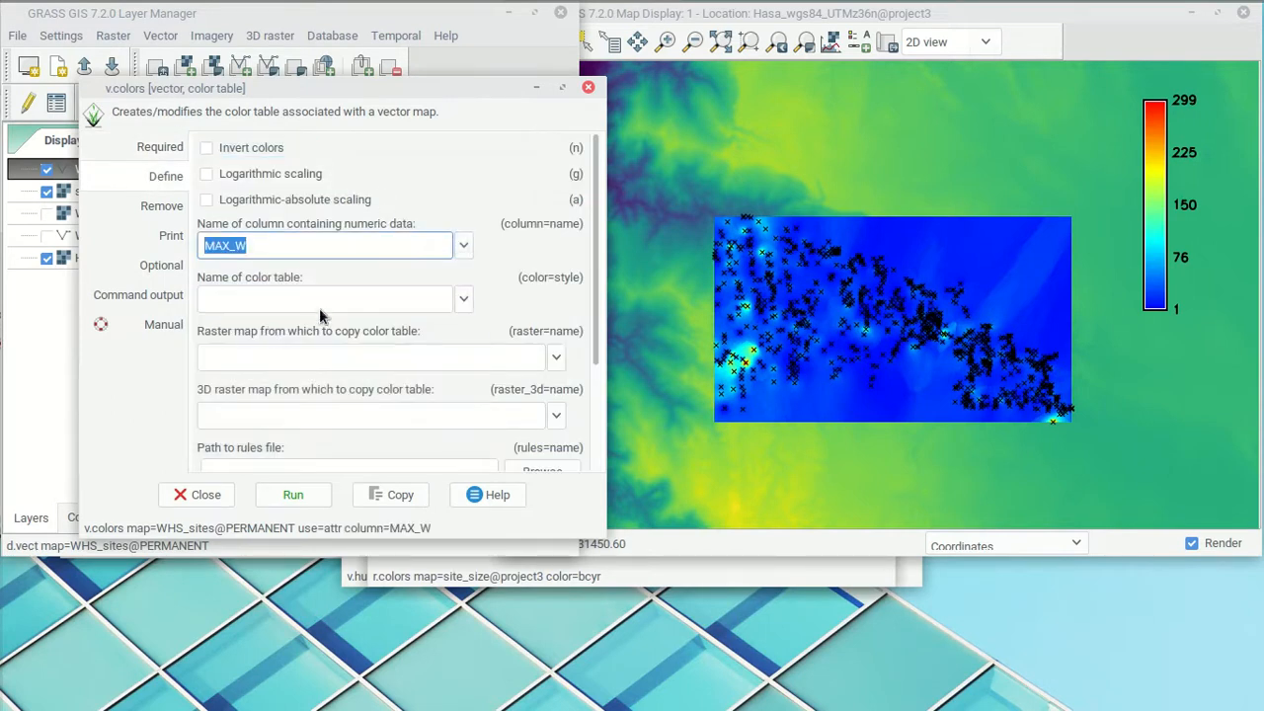
{"action": "left_click", "coordinate": [463, 298]}
{"action": "left_click", "coordinate": [279, 369]}
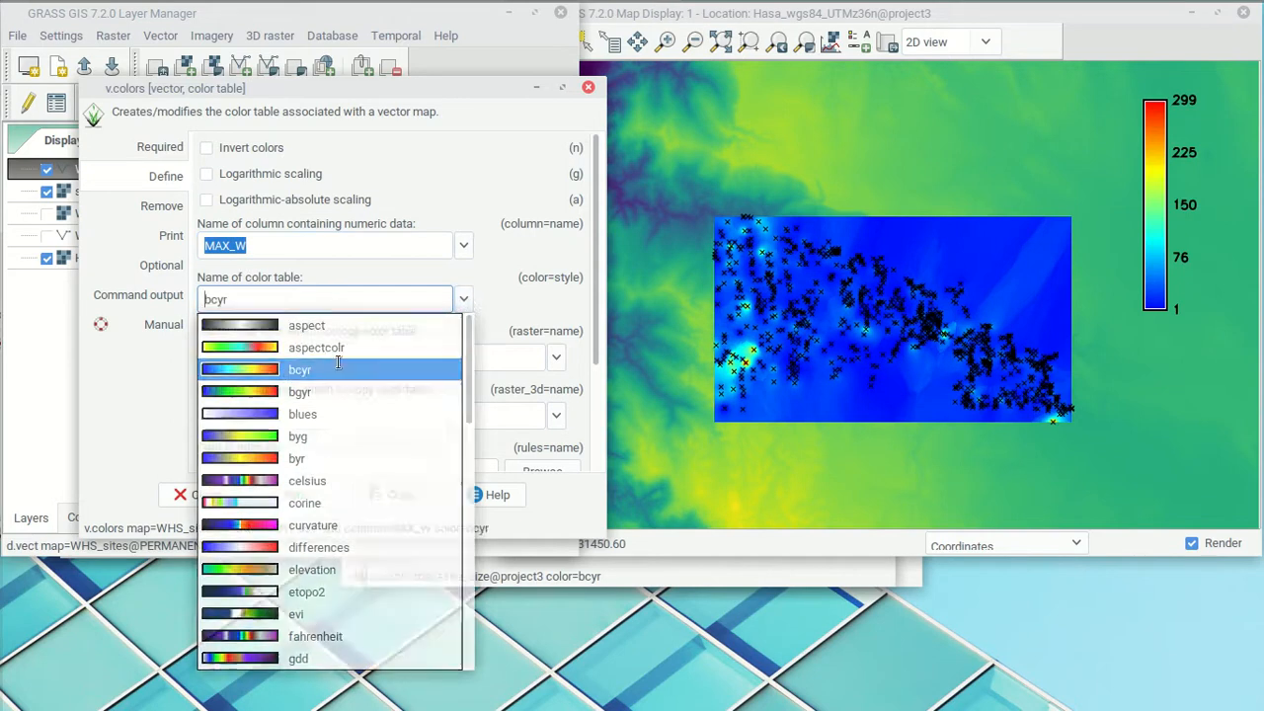
{"action": "left_click", "coordinate": [308, 490]}
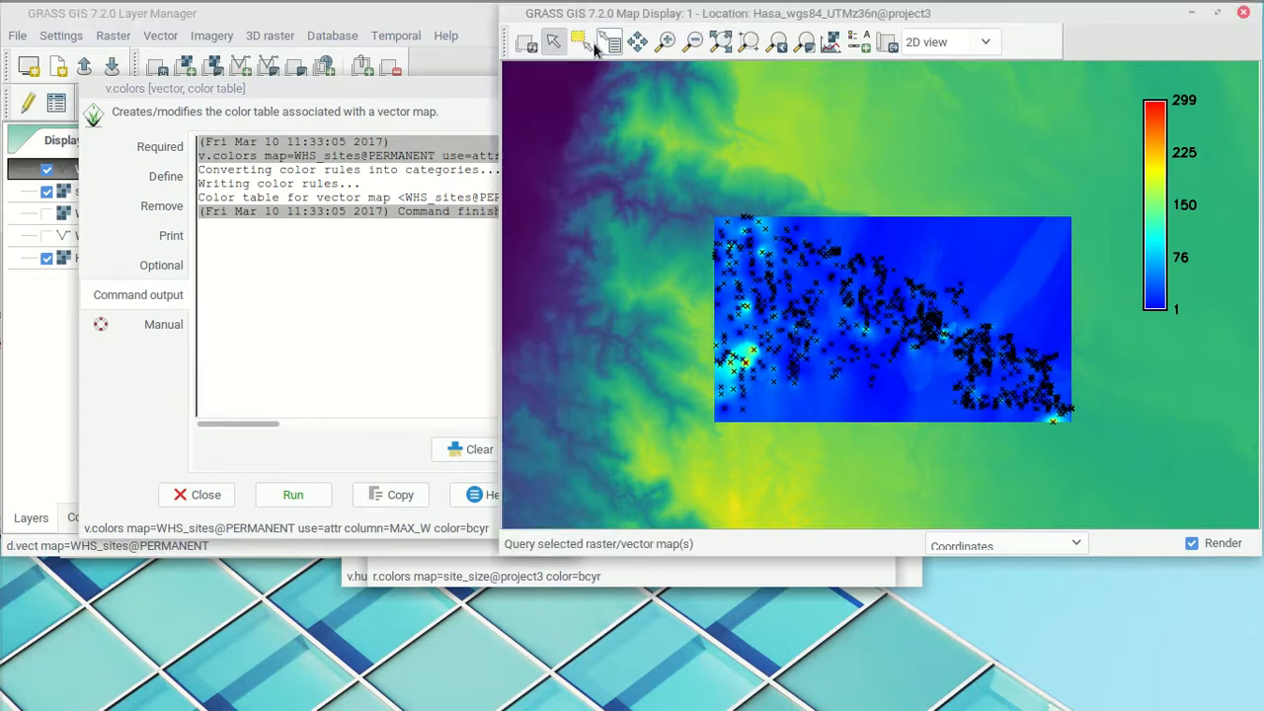
{"action": "left_click", "coordinate": [530, 42]}
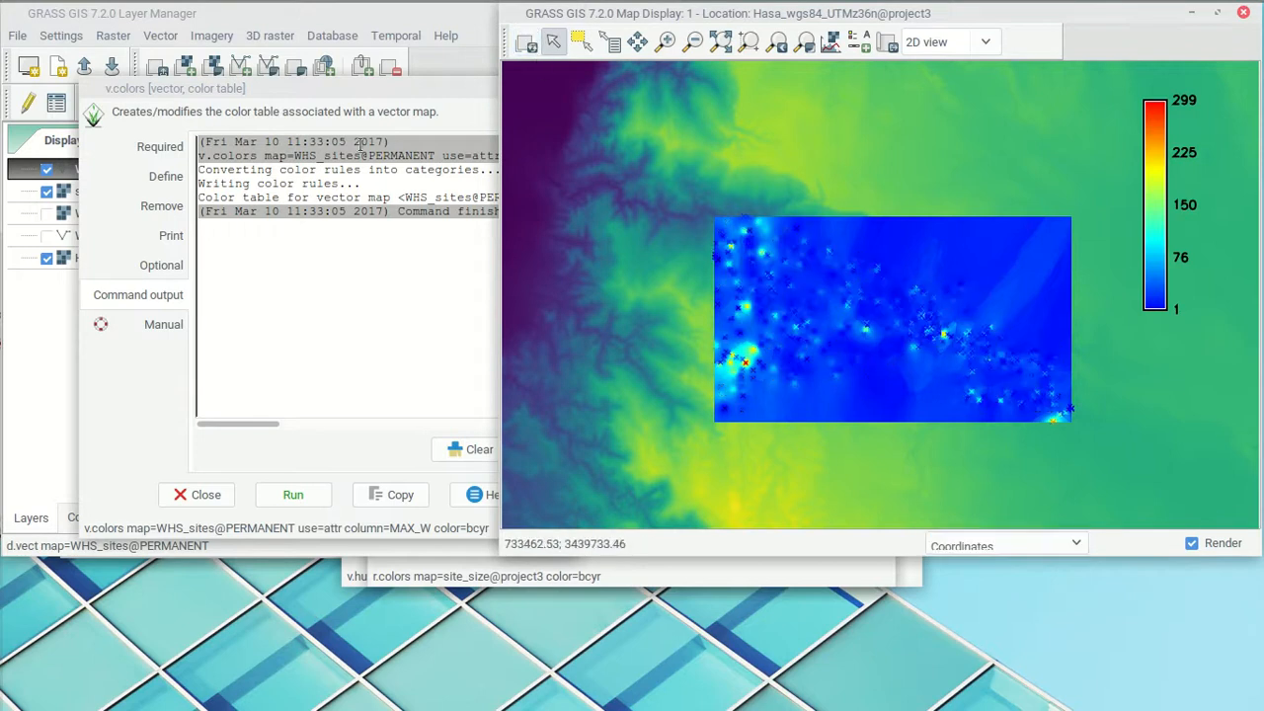
- Hide the site_size layer to examine the colored site points against the elevation map, and show it again
{"action": "left_click", "coordinate": [466, 69]}
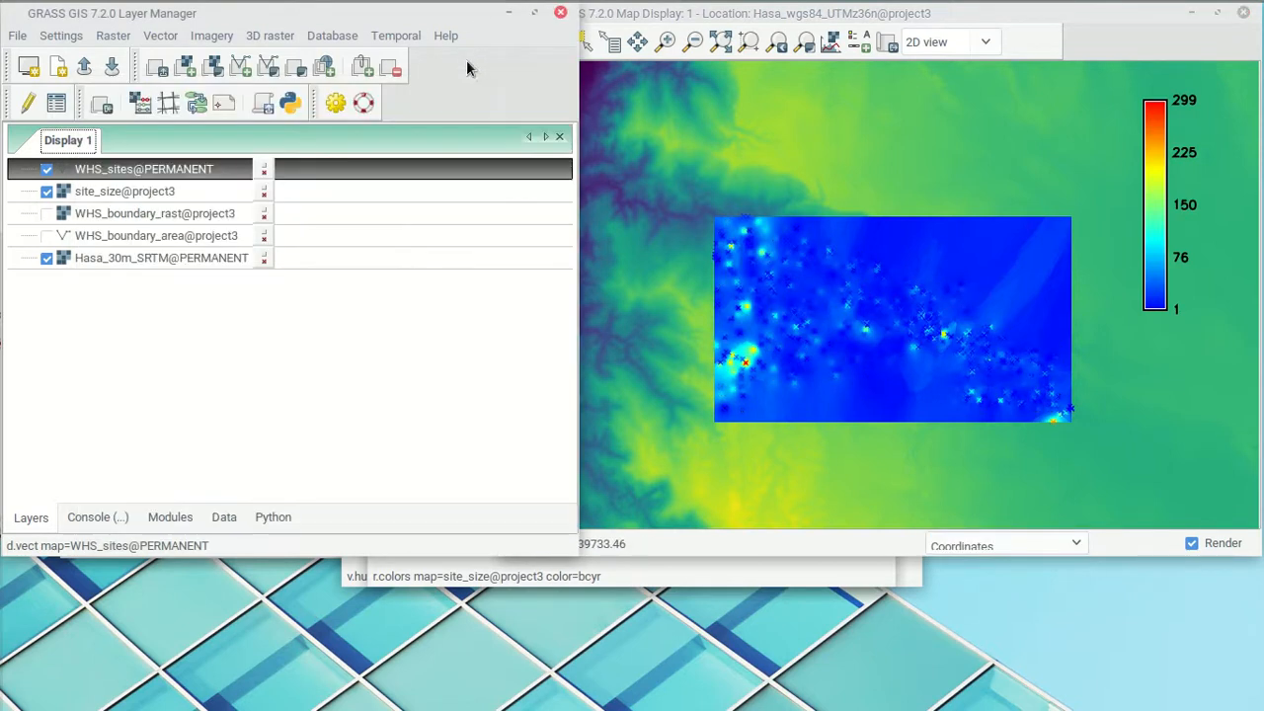
{"action": "left_click", "coordinate": [48, 192]}
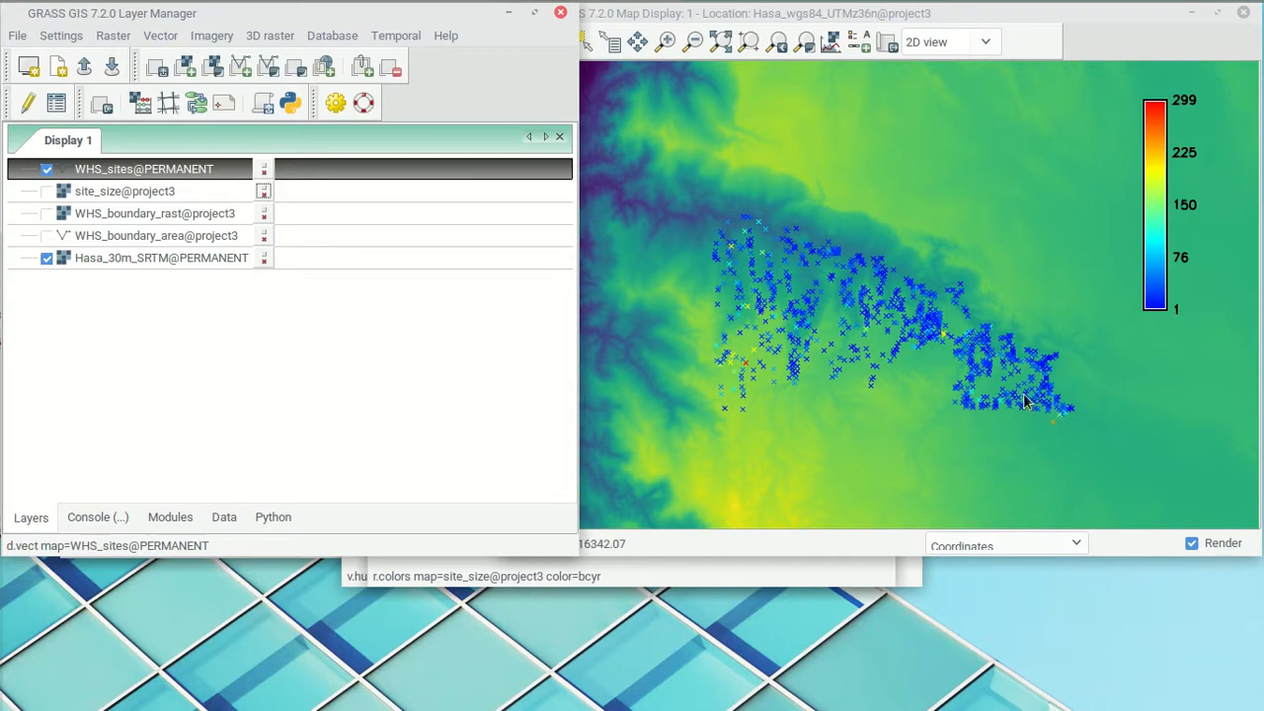
{"action": "left_click", "coordinate": [46, 191]}
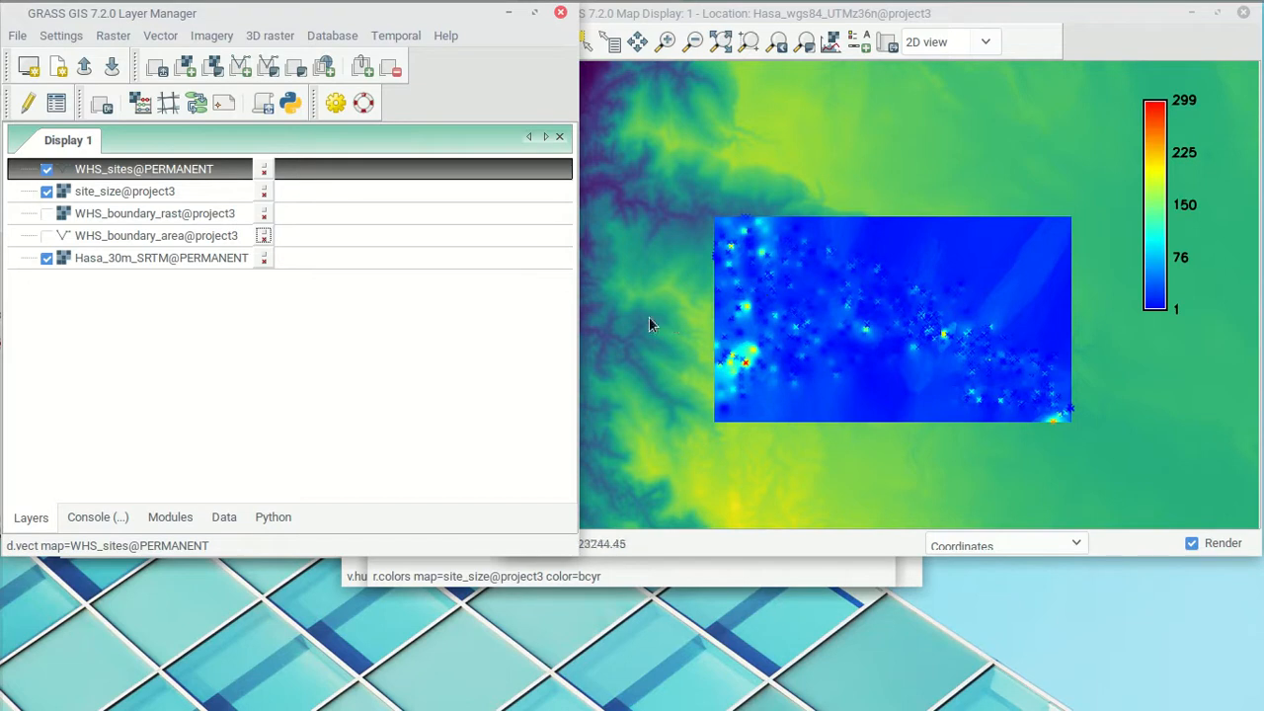
{"action": "left_click", "coordinate": [1118, 45]}
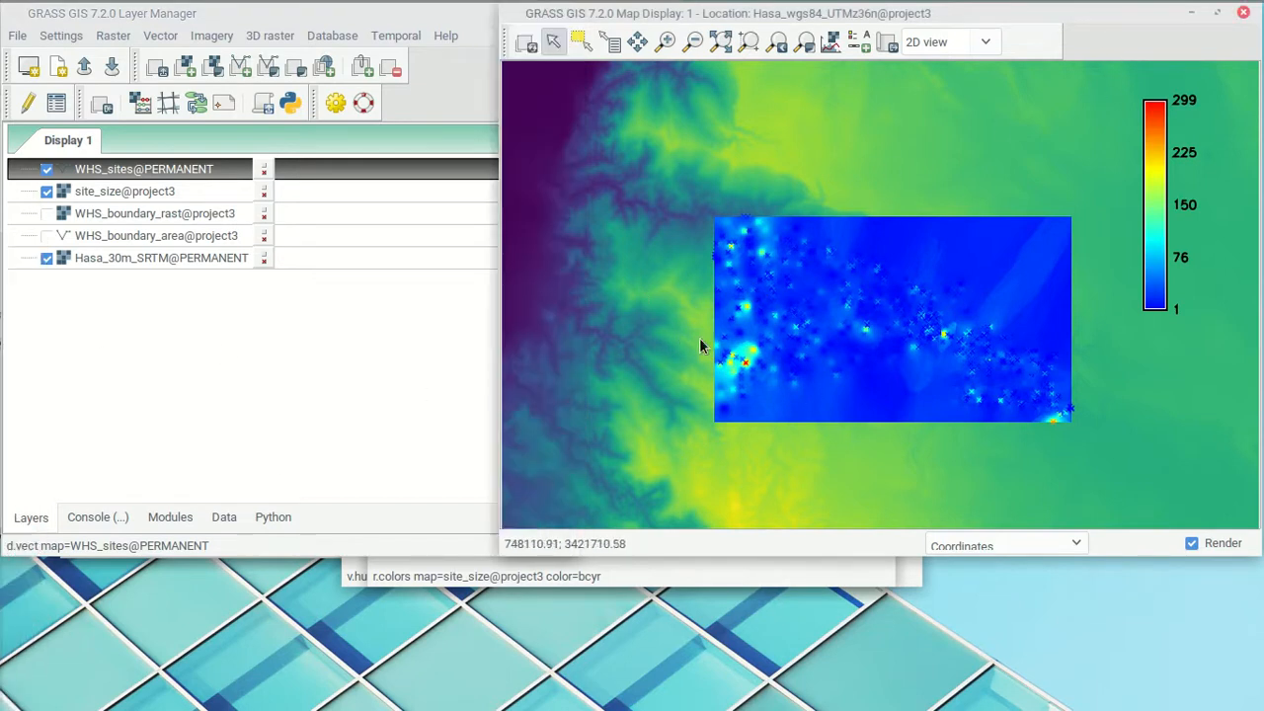
- Hide the site_size and WHS_sites layers and remove the site_size legend from the map
{"action": "left_click", "coordinate": [47, 191]}
{"action": "left_click", "coordinate": [47, 170]}
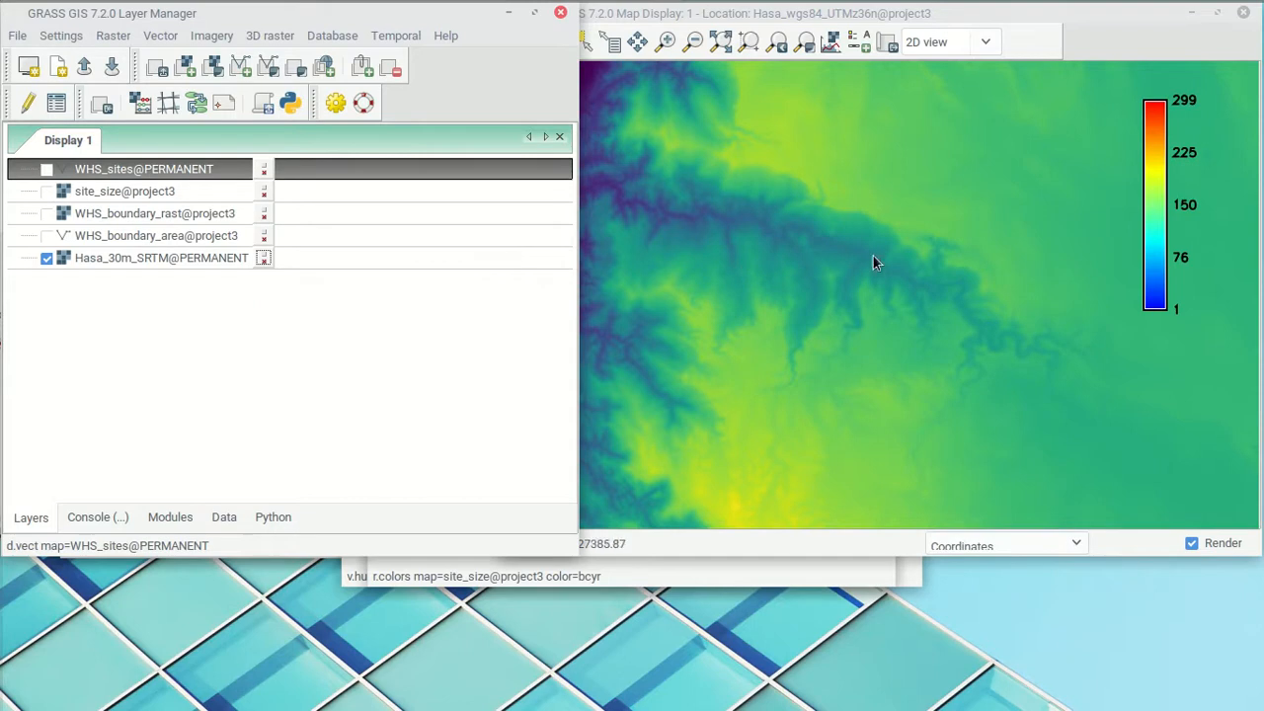
{"action": "left_click", "coordinate": [1088, 49]}
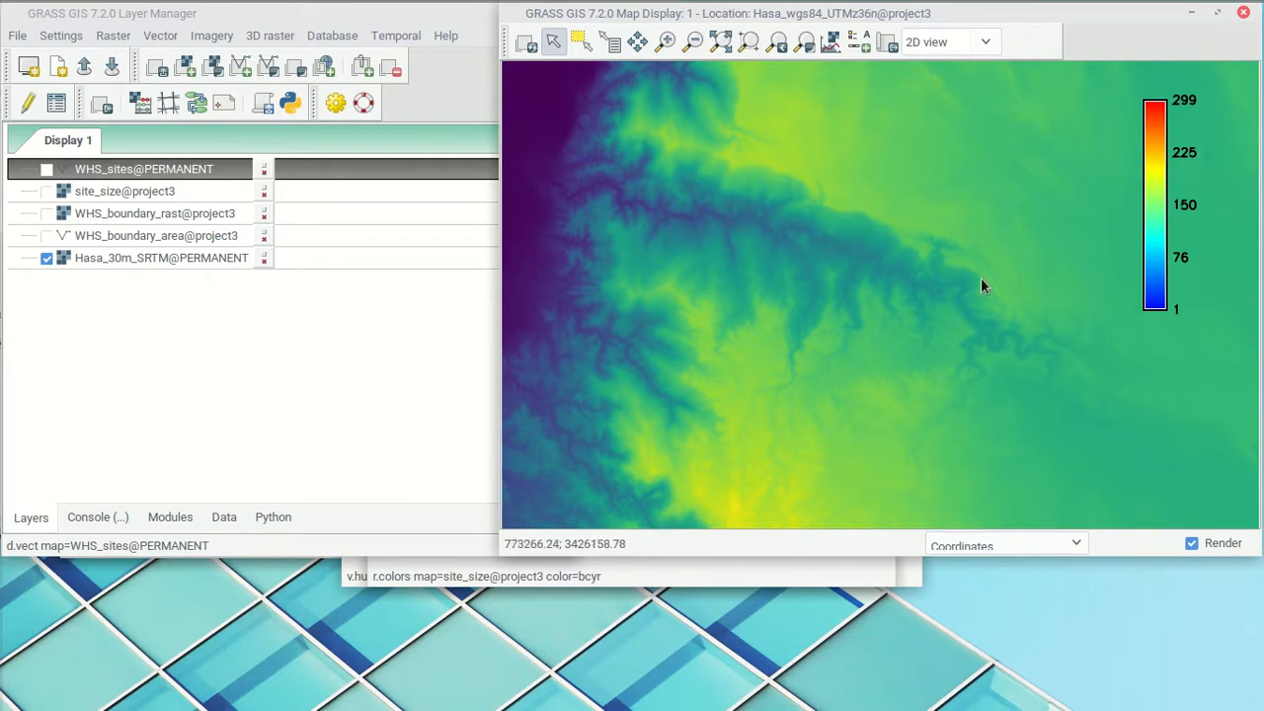
{"action": "right_click", "coordinate": [1156, 172]}
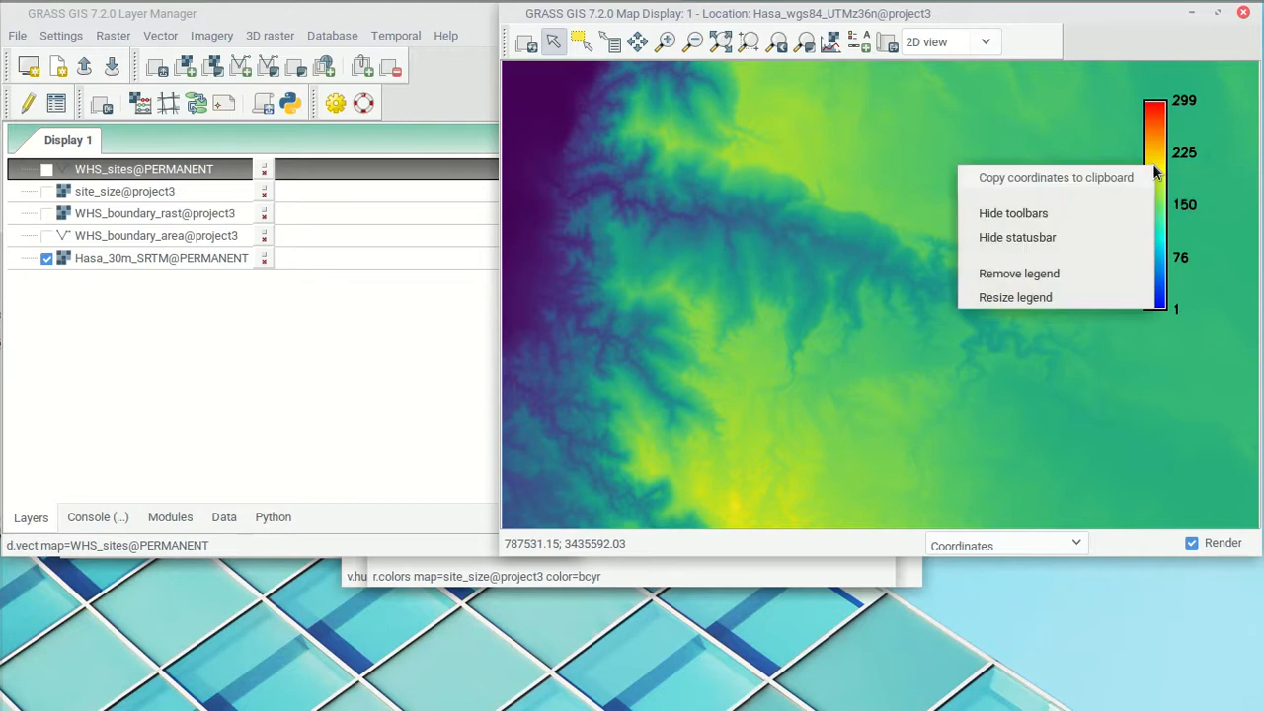
{"action": "left_click", "coordinate": [1019, 274]}
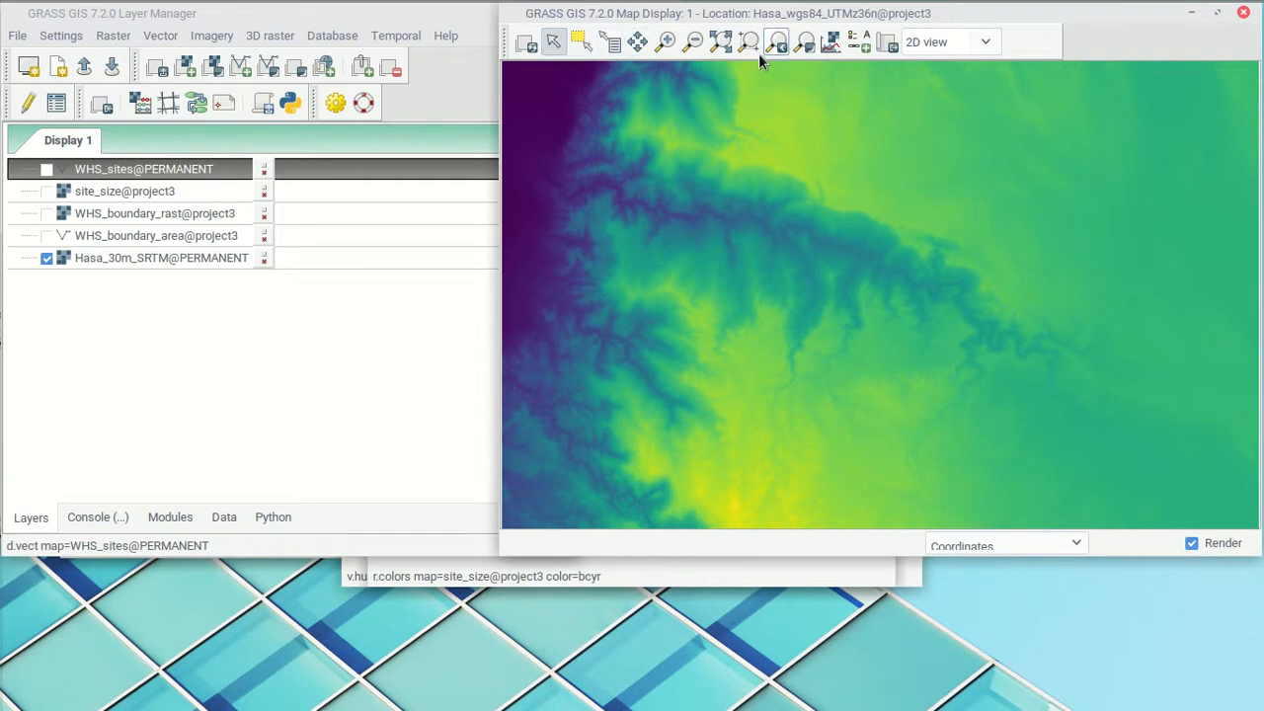
- Zoom in on the upper-central valley of the elevation map and set the computational region extent from the display
{"action": "left_click", "coordinate": [665, 41]}
{"action": "left_click_drag", "start_coordinate": [771, 201], "coordinate": [871, 282]}
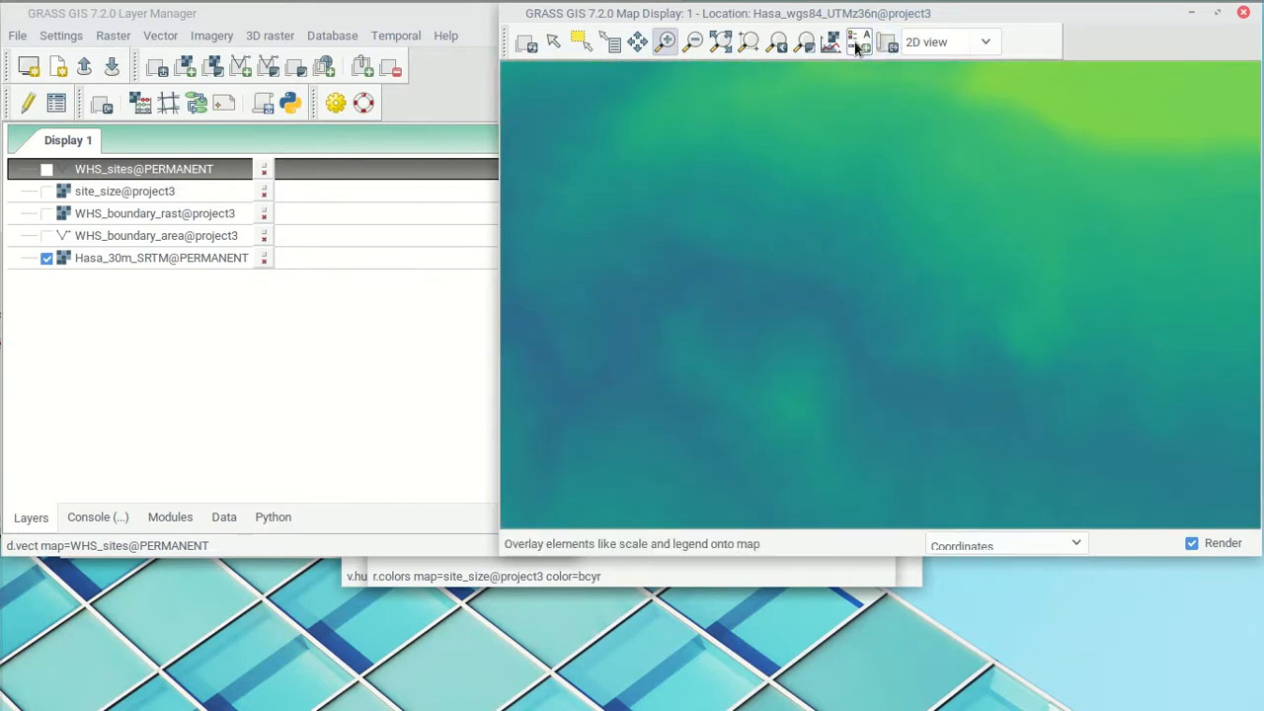
{"action": "left_click", "coordinate": [804, 43]}
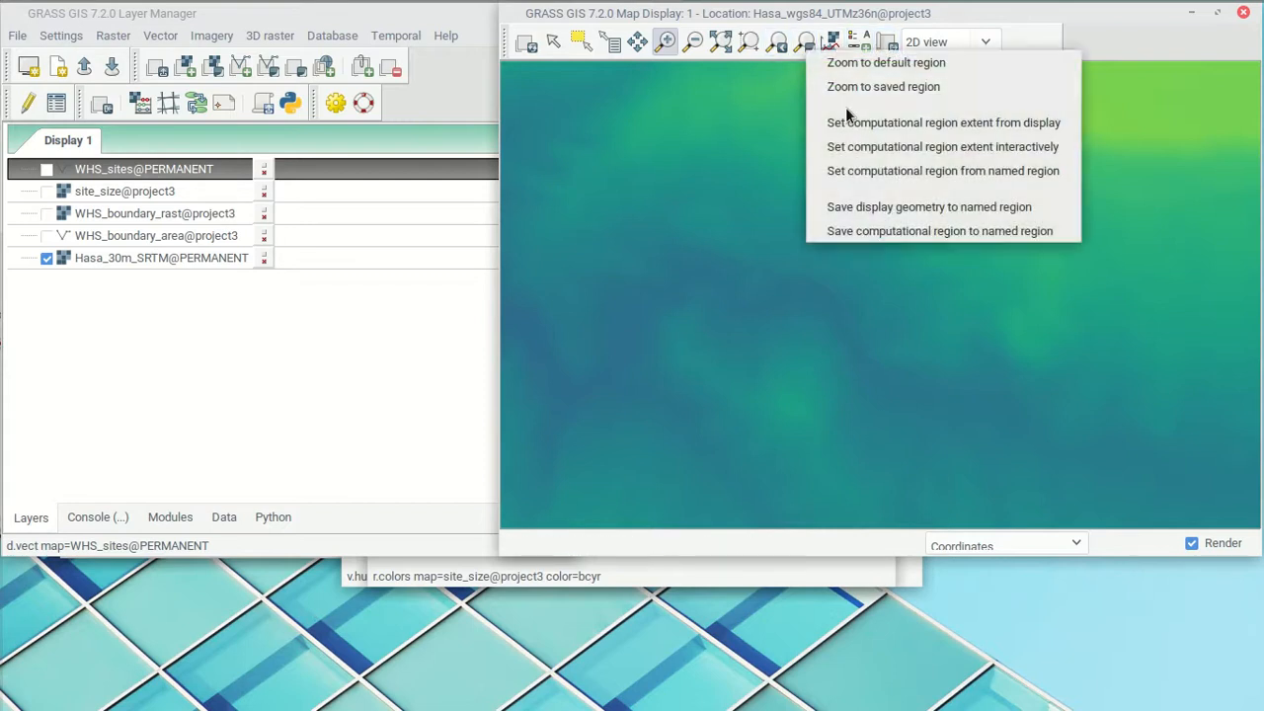
{"action": "left_click", "coordinate": [978, 123]}
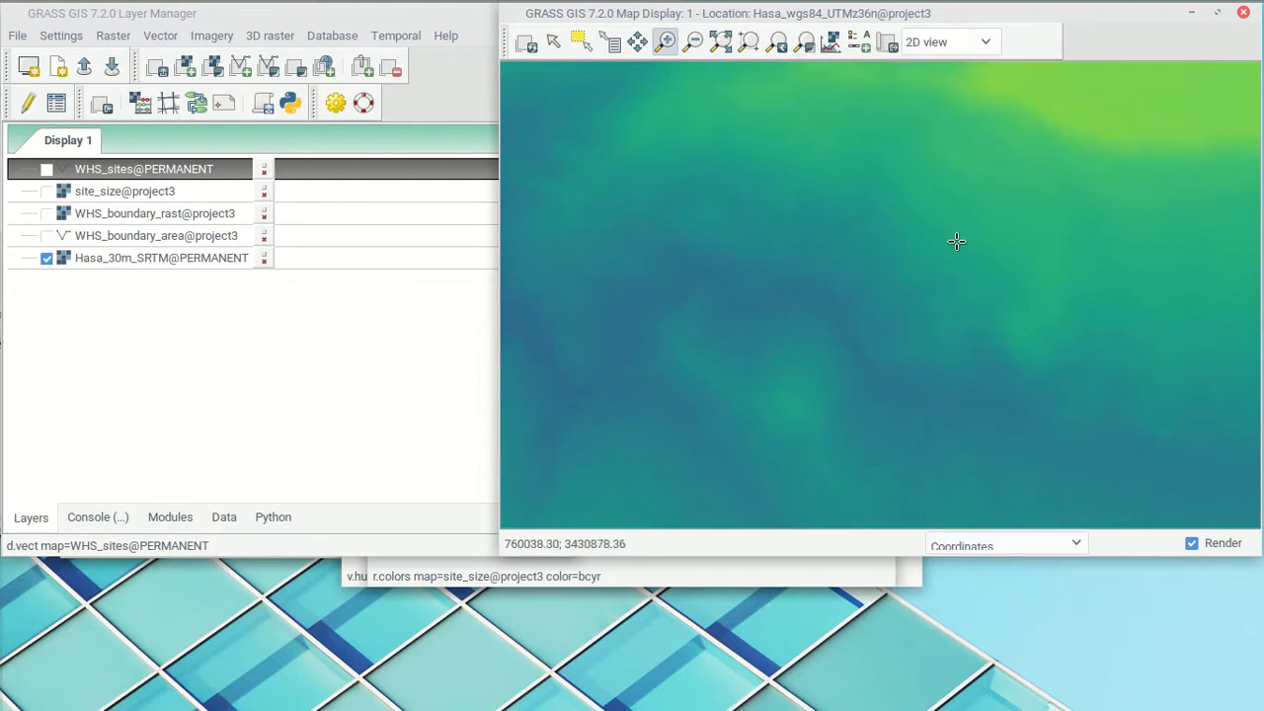
{"action": "scroll", "coordinate": [953, 241], "scroll_direction": "down", "scroll_amount": 1}
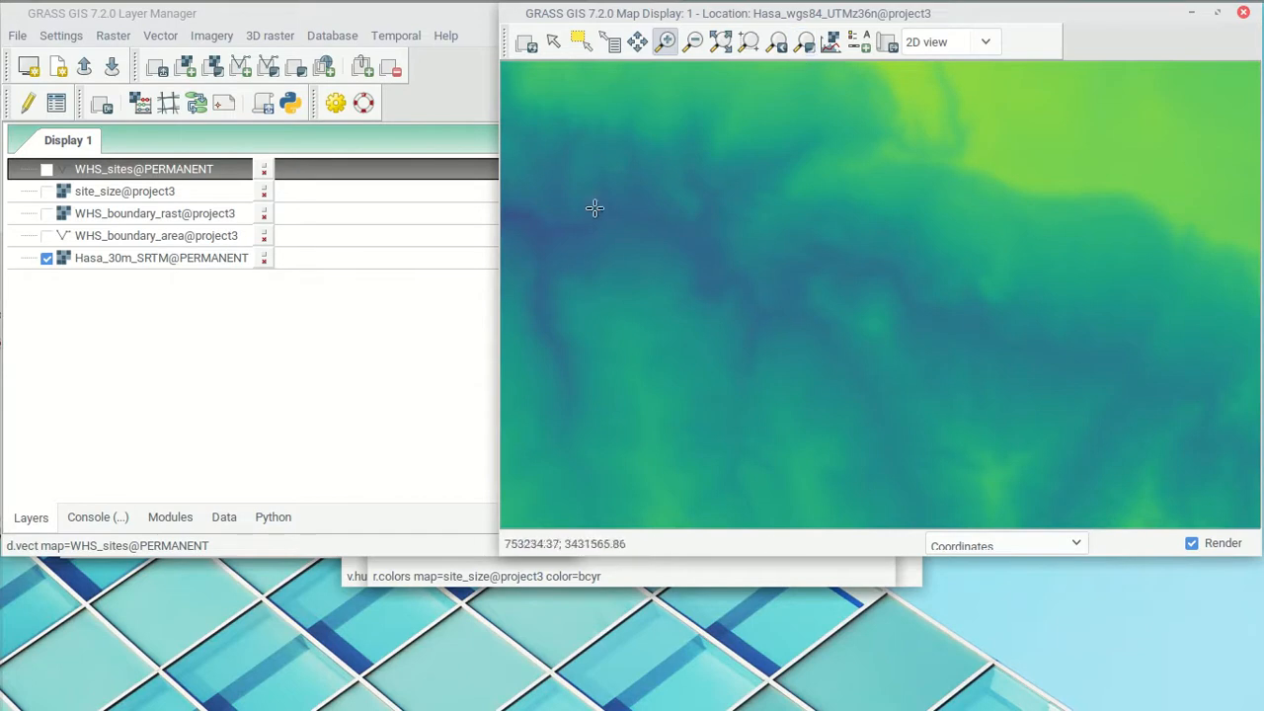
- Set up r.resamp.bspline with Hasa_30m_SRTM@PERMANENT as the input raster and central_hasa_10mDEM as the output raster
{"action": "left_click", "coordinate": [117, 37]}
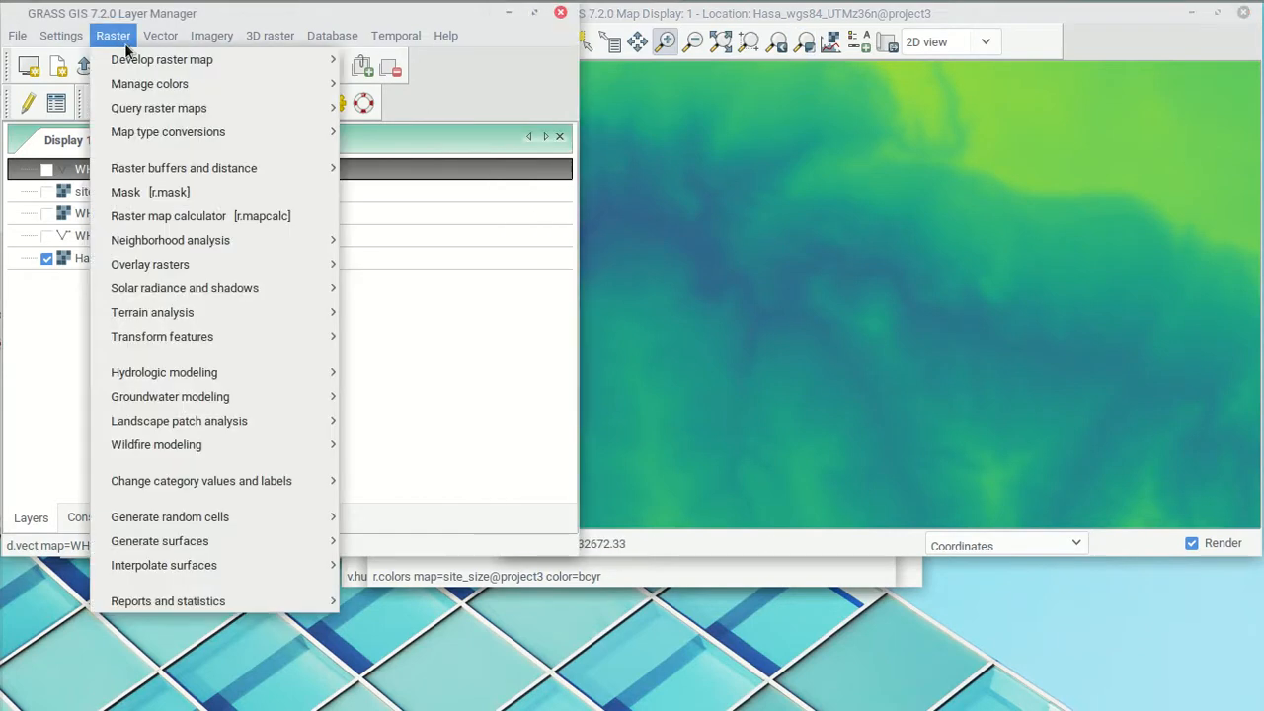
{"action": "mouse_move", "coordinate": [127, 59]}
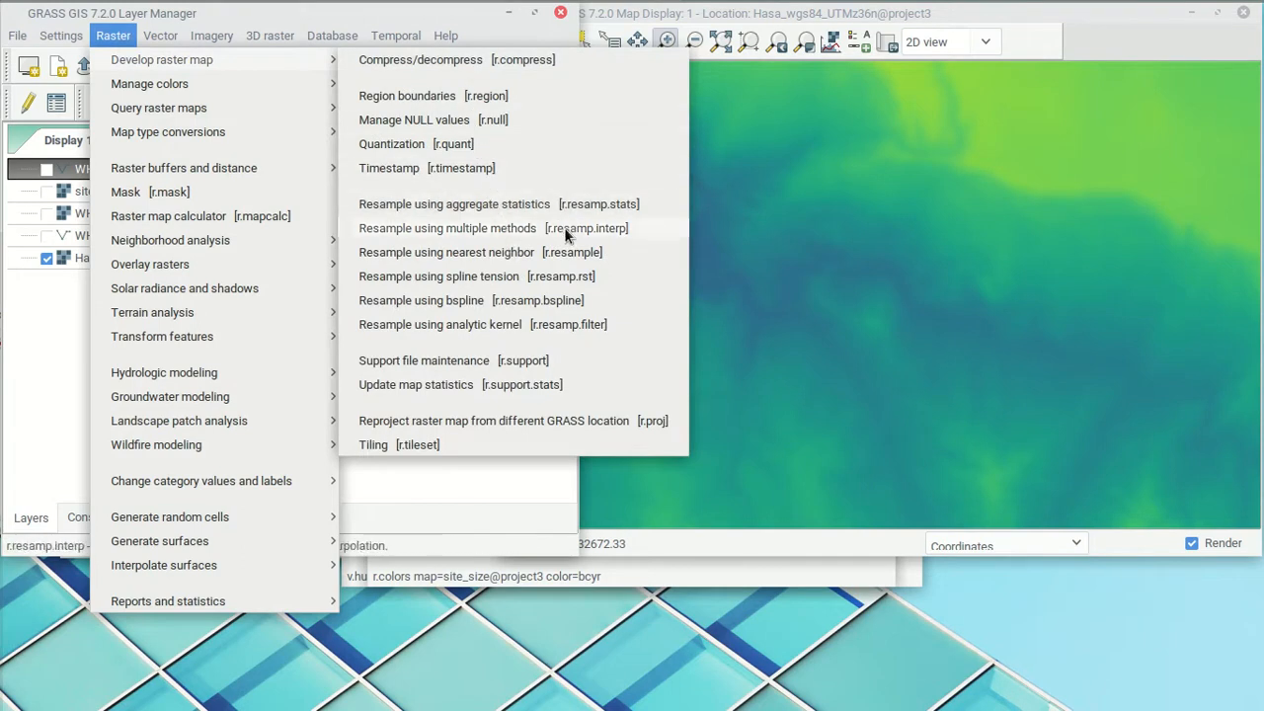
{"action": "left_click", "coordinate": [537, 305]}
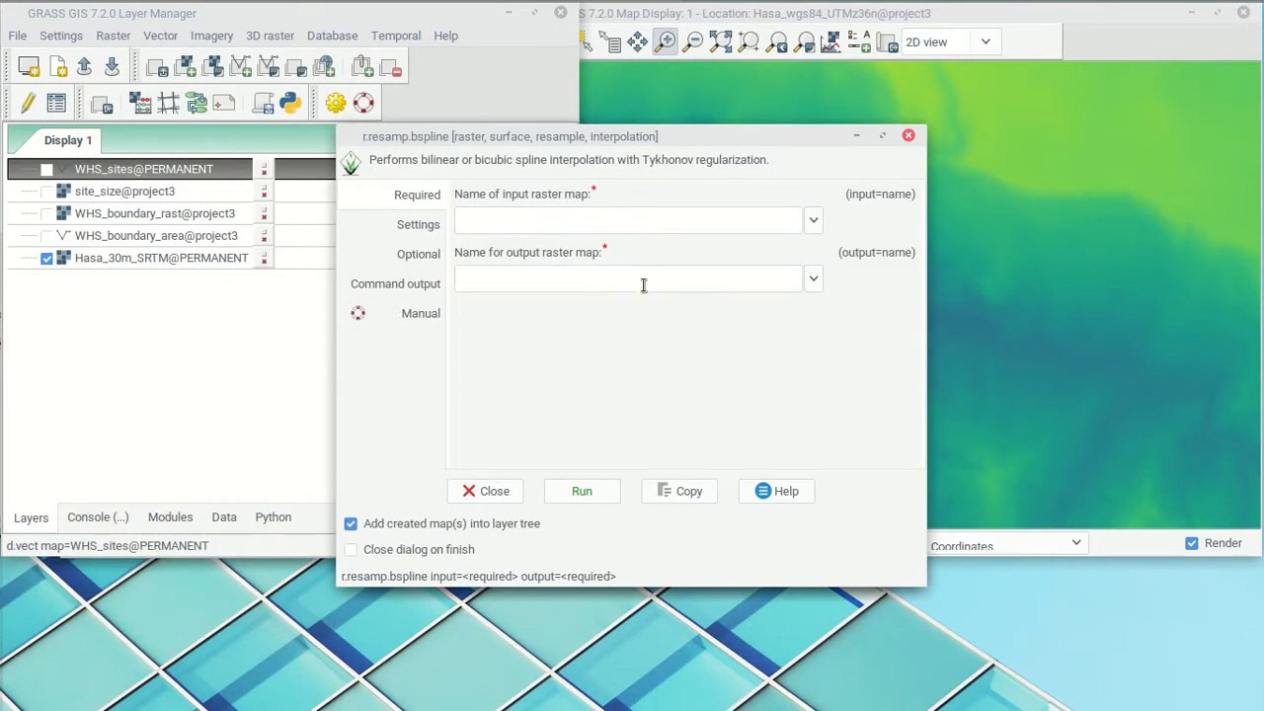
{"action": "left_click", "coordinate": [812, 219]}
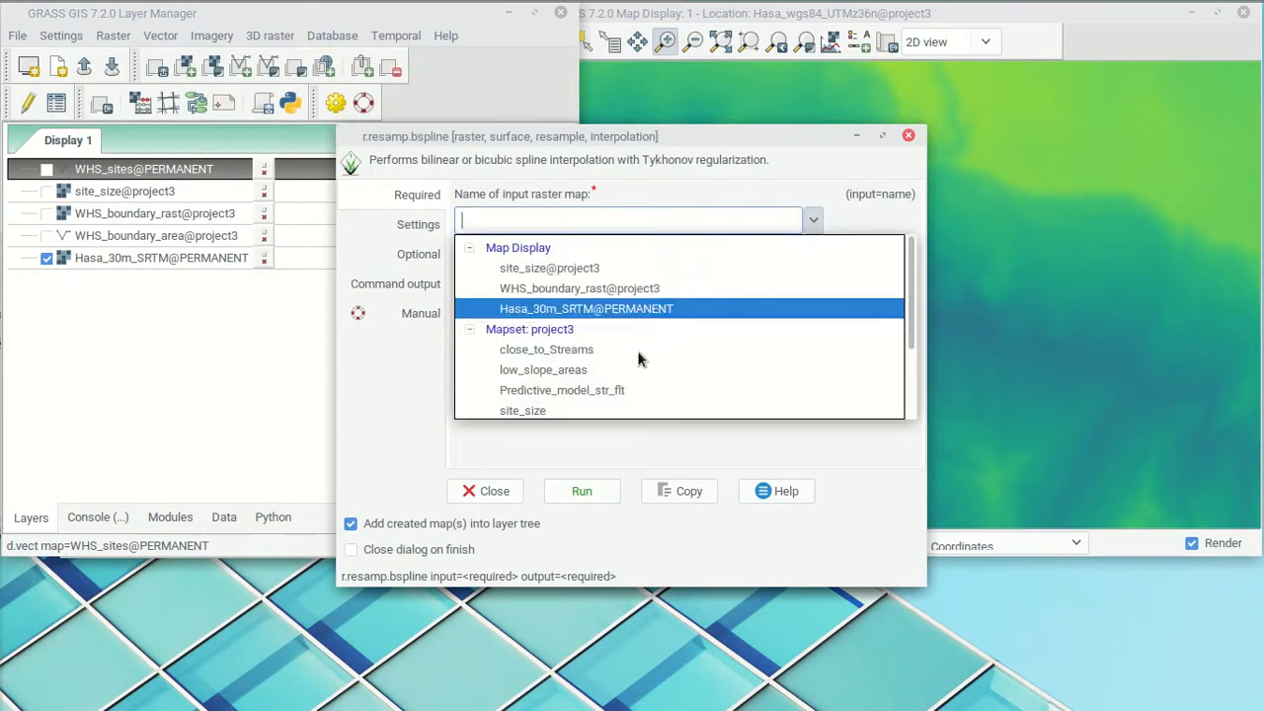
{"action": "scroll", "coordinate": [592, 350], "scroll_direction": "down", "scroll_amount": 3}
{"action": "left_click", "coordinate": [586, 369]}
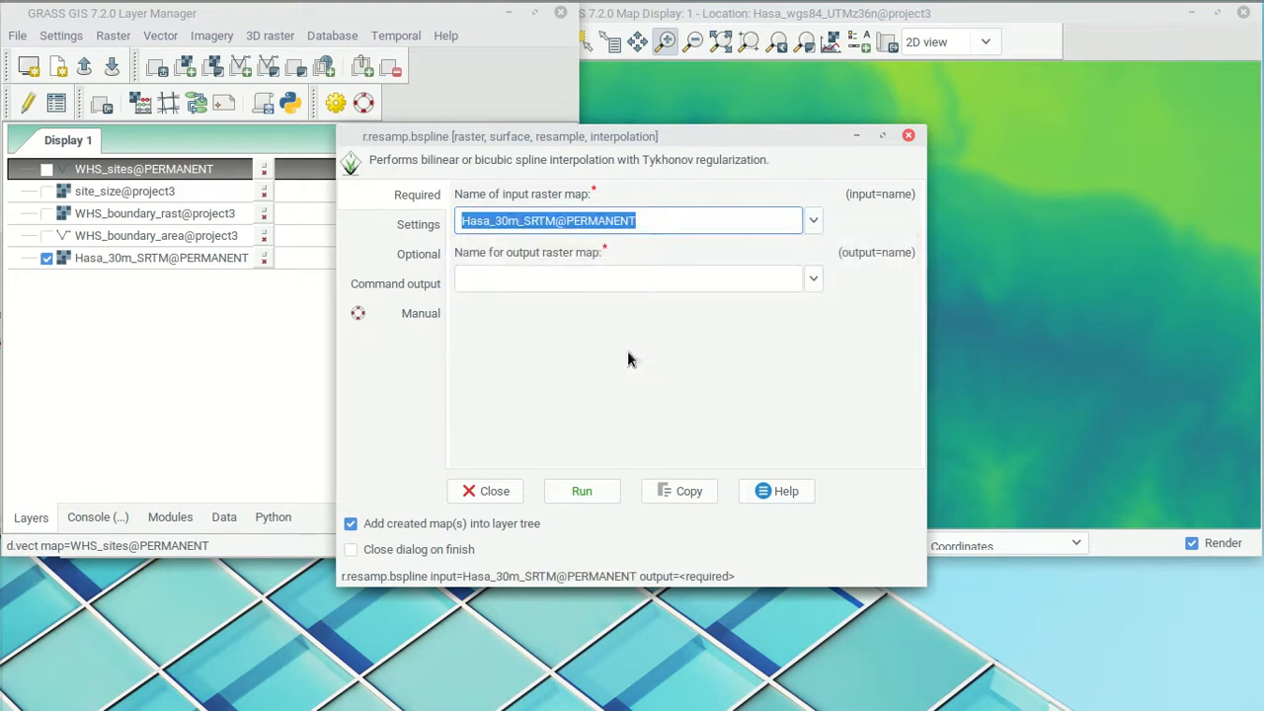
{"action": "left_click", "coordinate": [657, 275]}
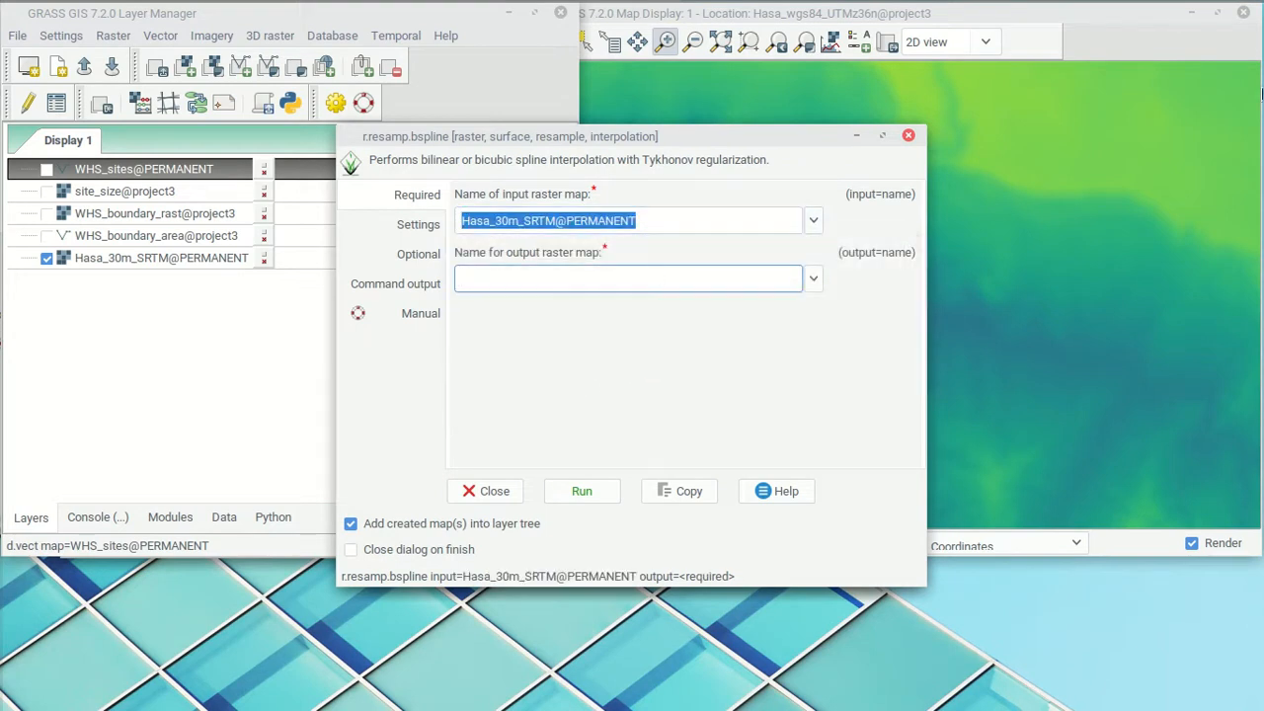
{"action": "type", "text": "central_hasa"}
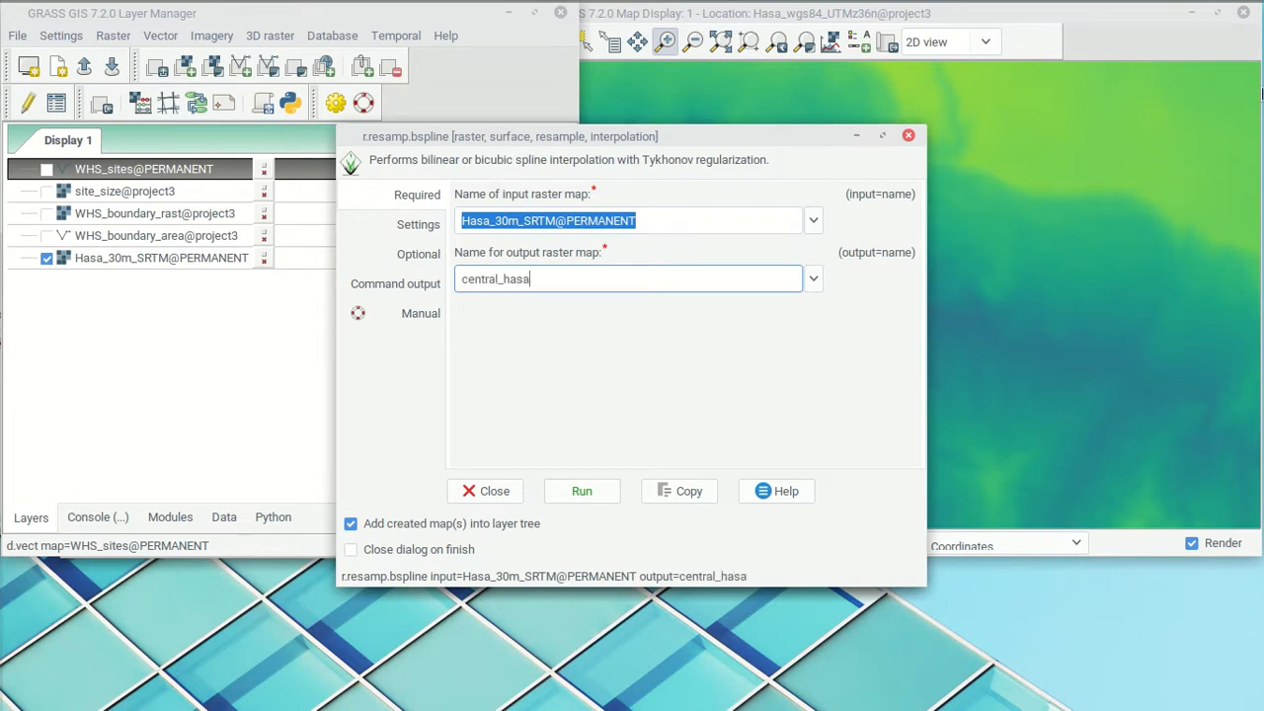
{"action": "type", "text": "_10mDEM"}
{"action": "left_click_drag", "start_coordinate": [758, 130], "coordinate": [453, 114]}
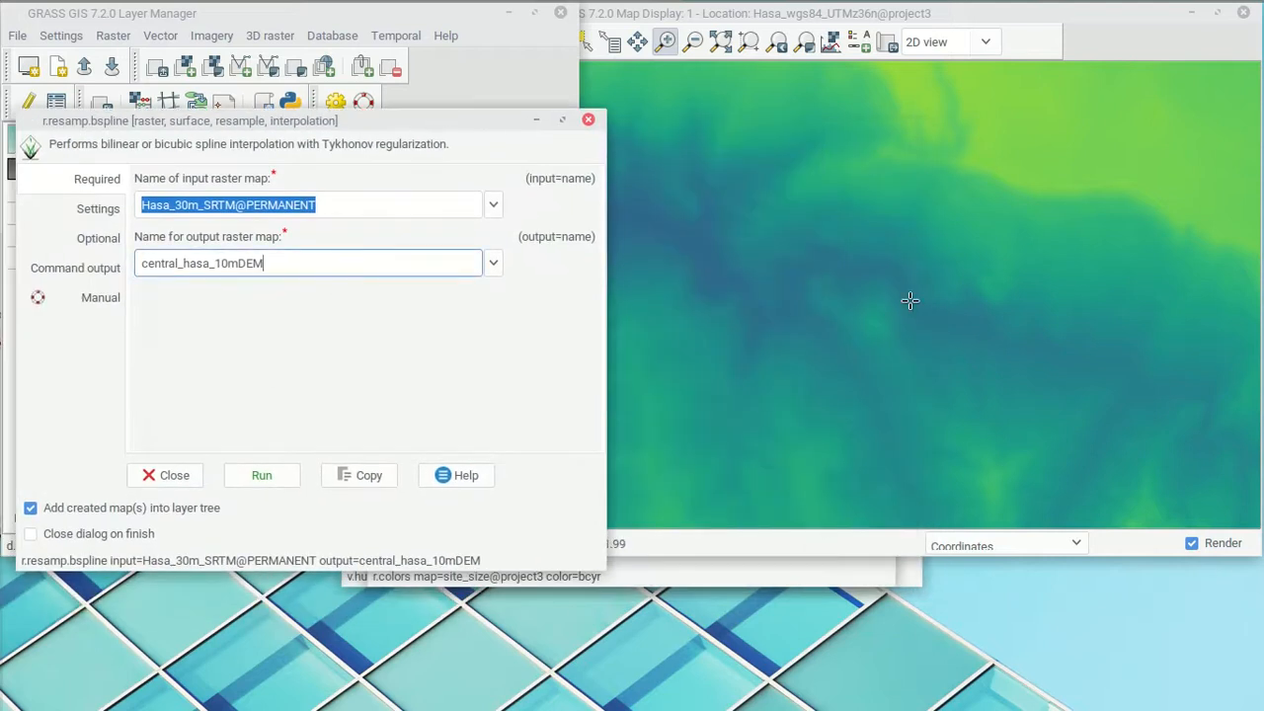
- Review the spline interpolation settings and optional parameters of r.resamp.bspline
{"action": "left_click", "coordinate": [103, 206]}
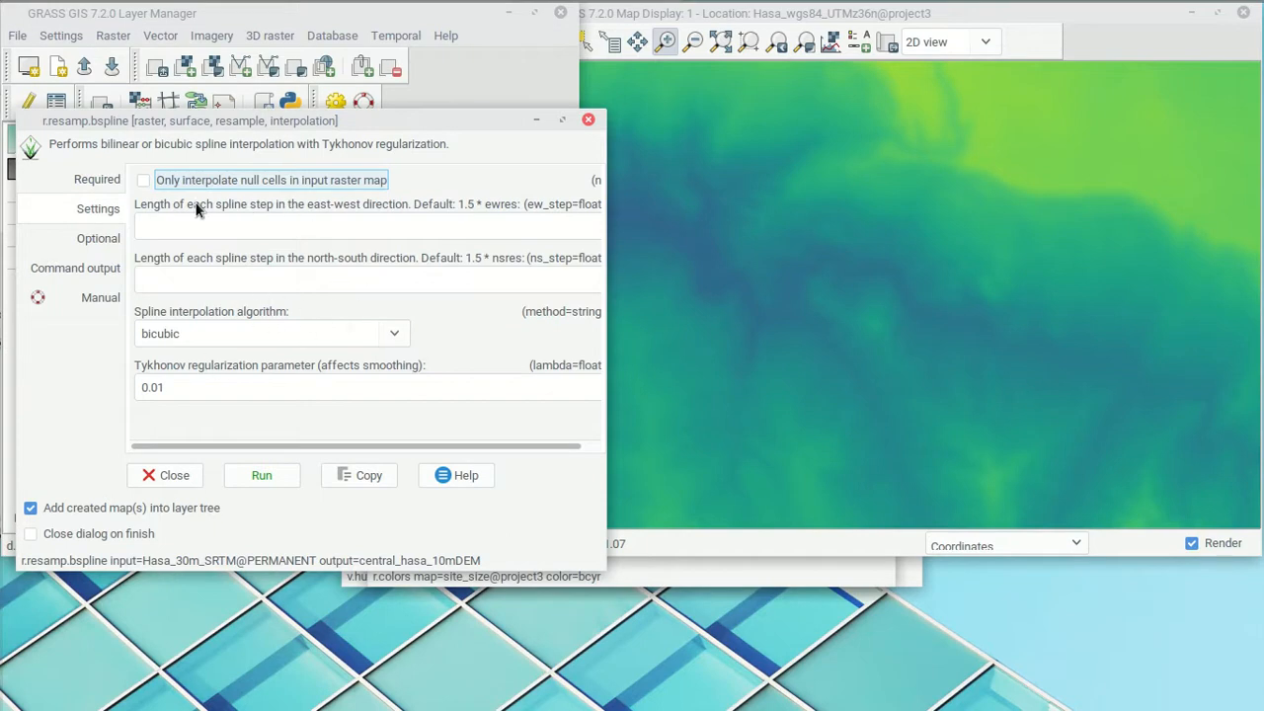
{"action": "left_click", "coordinate": [99, 239]}
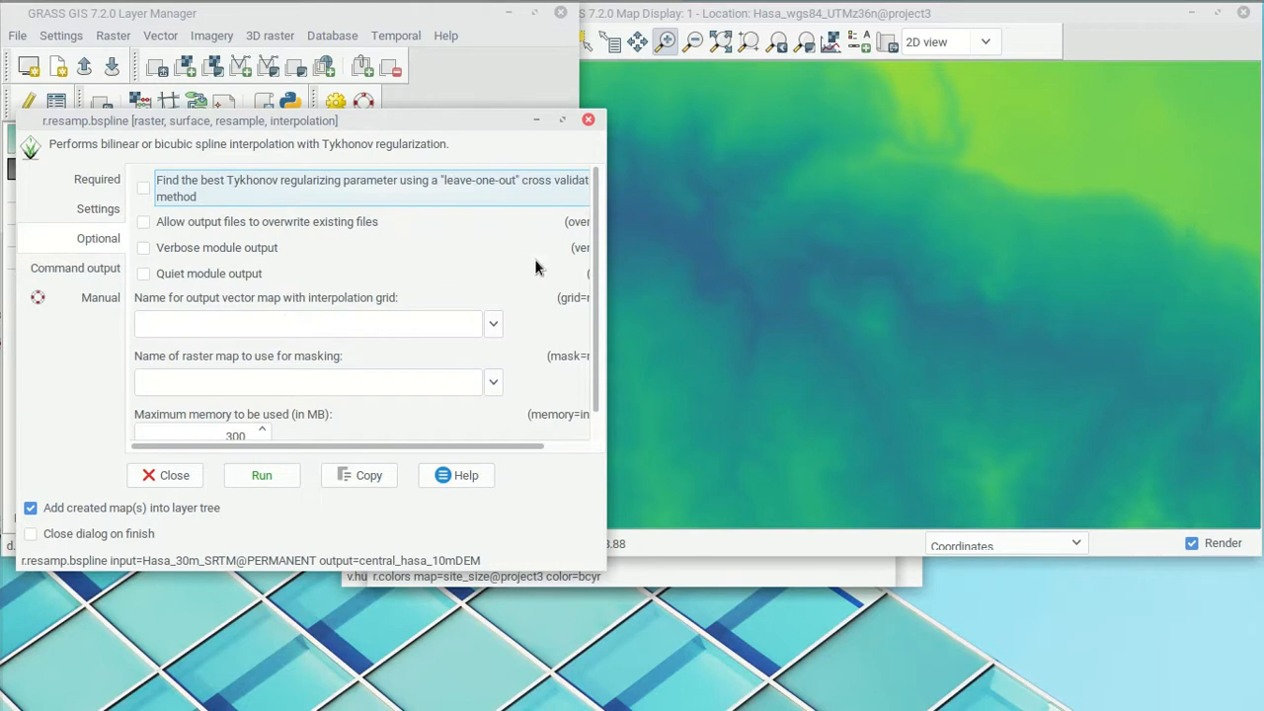
{"action": "scroll", "coordinate": [596, 298], "scroll_direction": "down", "scroll_amount": 2}
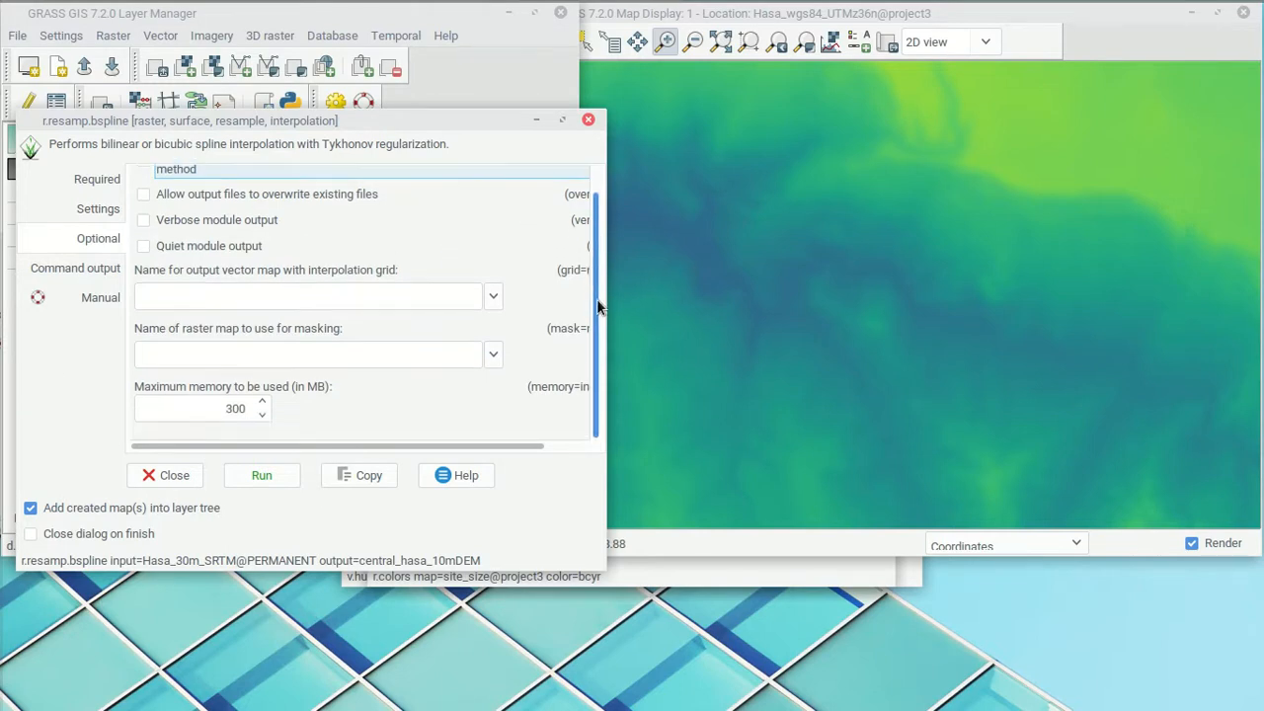
{"action": "scroll", "coordinate": [596, 280], "scroll_direction": "up", "scroll_amount": 2}
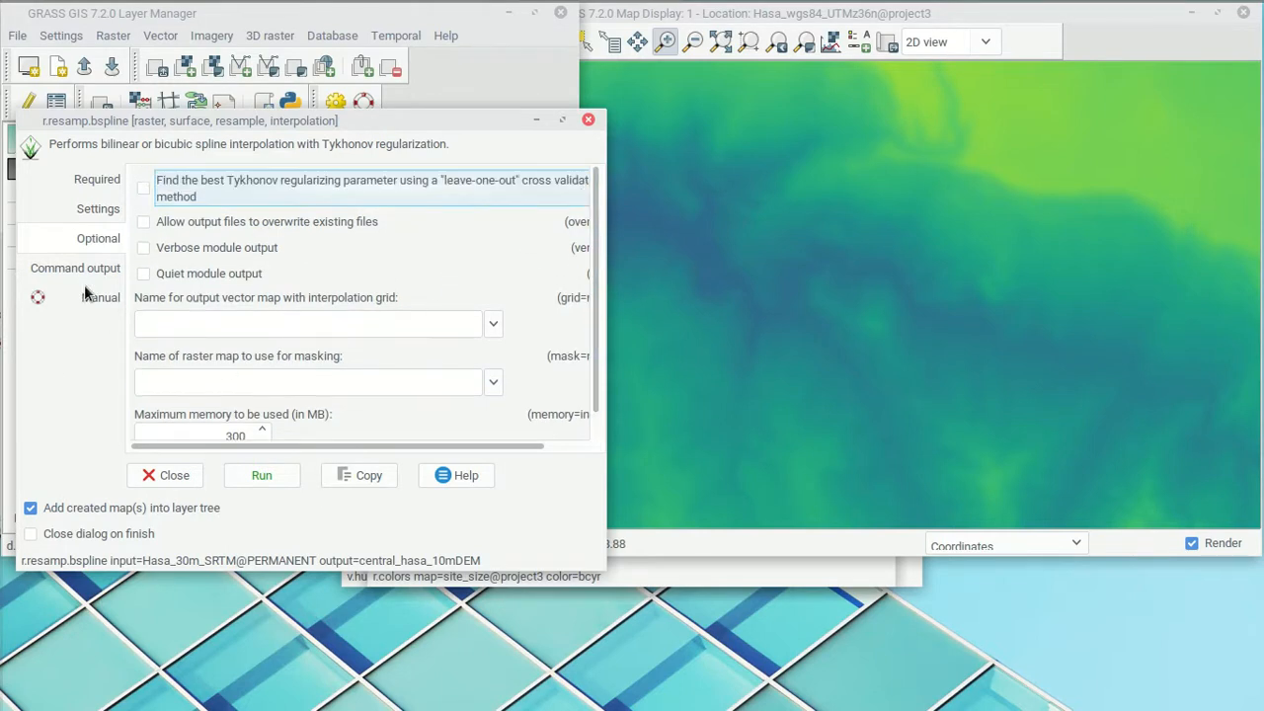
{"action": "left_click_drag", "start_coordinate": [465, 117], "coordinate": [532, 138]}
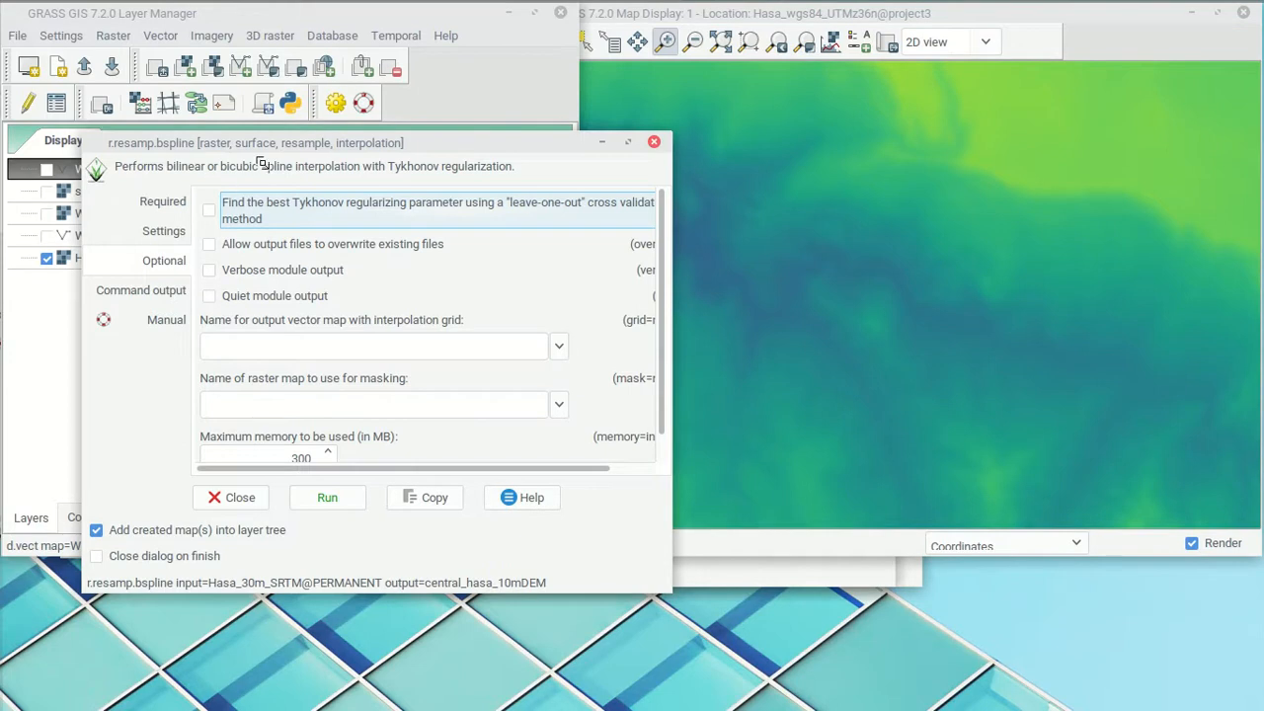
- Print the current computational region with g.region -p to check its extent and resolution
{"action": "left_click", "coordinate": [244, 14]}
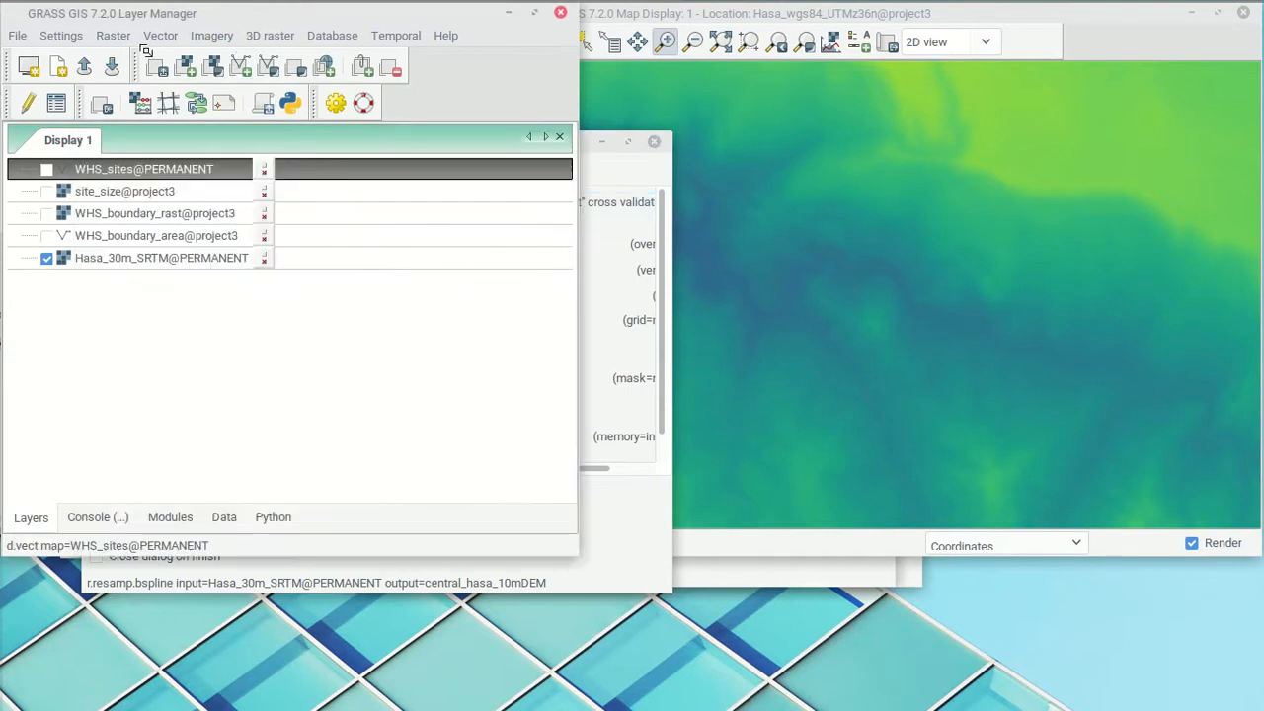
{"action": "left_click", "coordinate": [67, 33]}
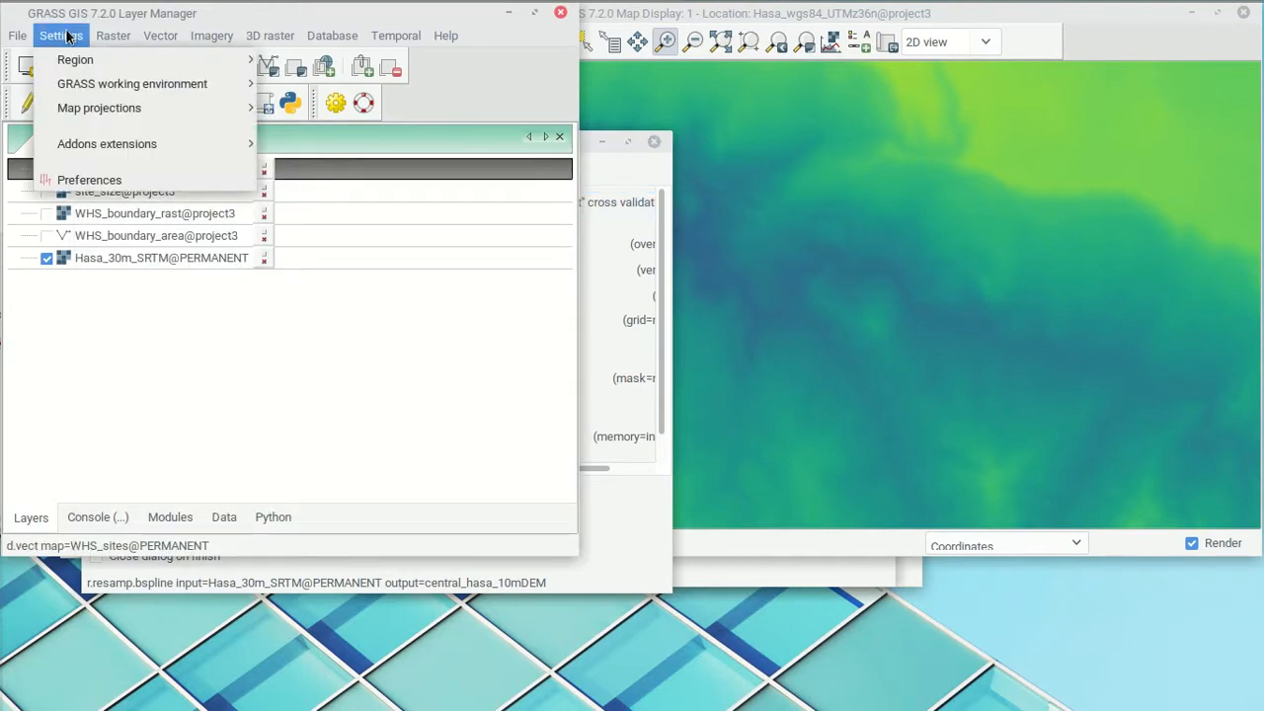
{"action": "mouse_move", "coordinate": [127, 69]}
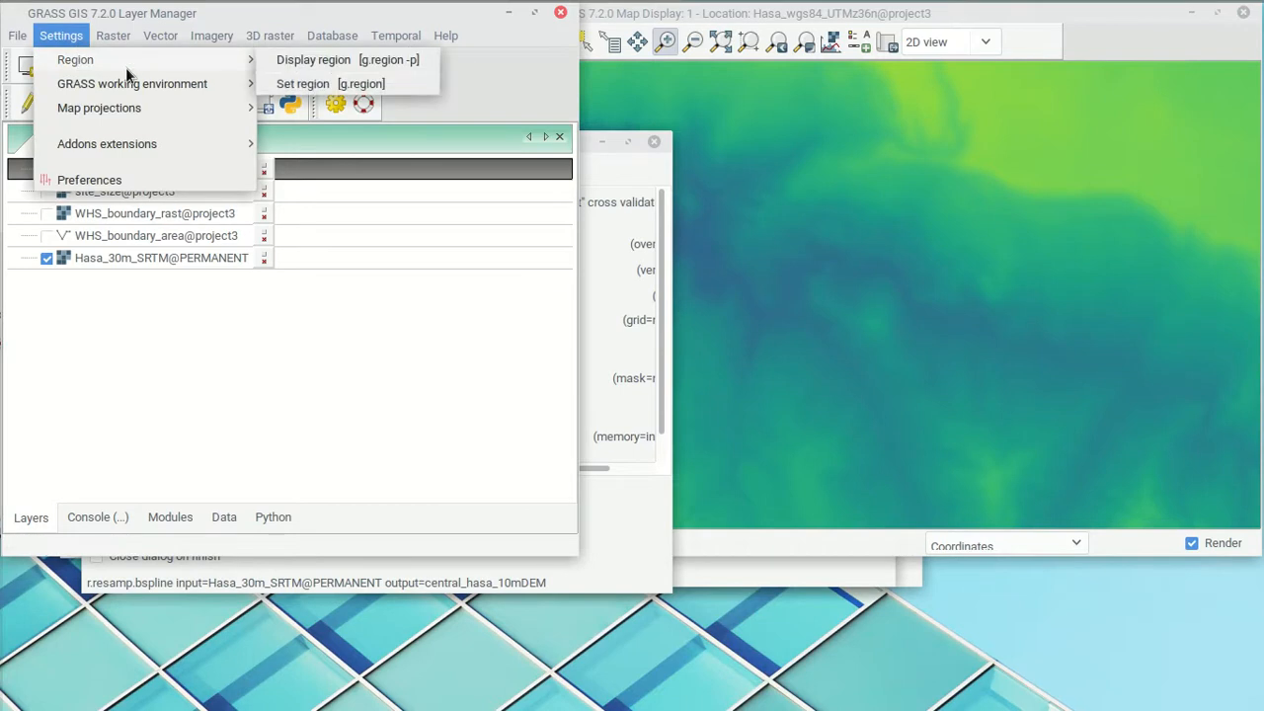
{"action": "left_click", "coordinate": [368, 57]}
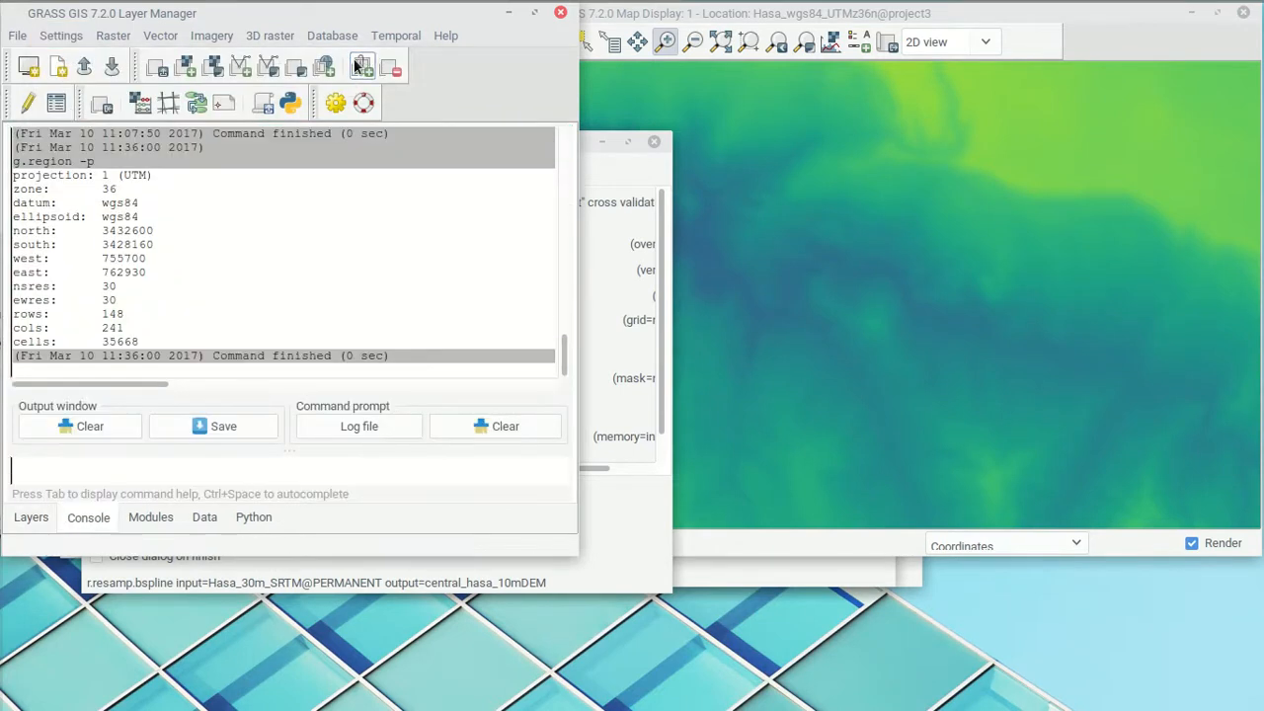
- Run g.region to set the computational region's 2D grid resolution to 10
{"action": "left_click", "coordinate": [72, 37]}
{"action": "mouse_move", "coordinate": [91, 59]}
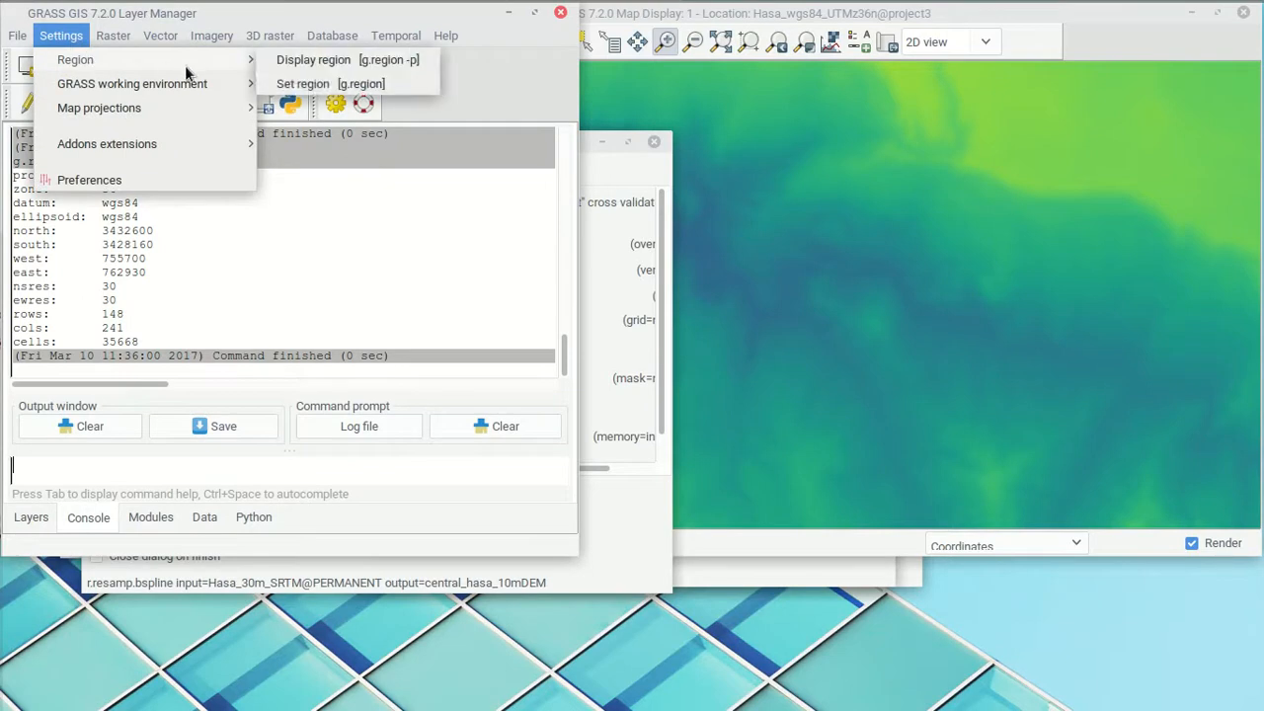
{"action": "left_click", "coordinate": [306, 85]}
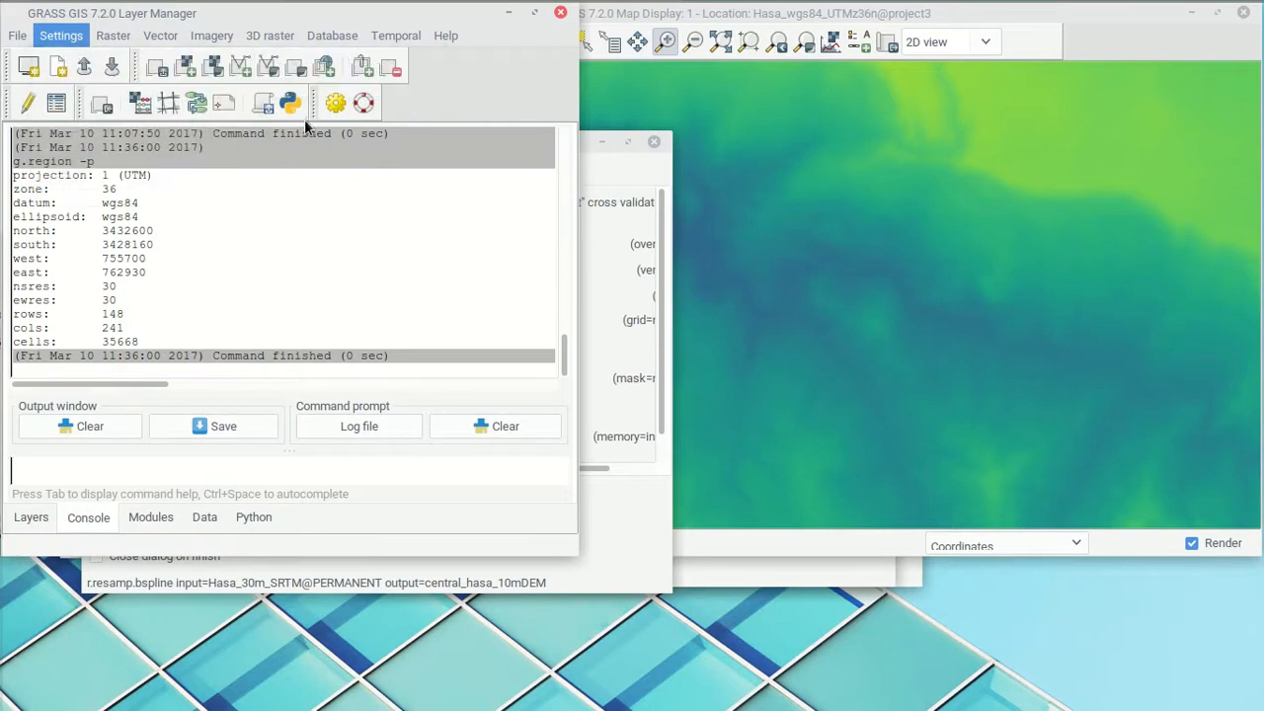
{"action": "left_click", "coordinate": [416, 256]}
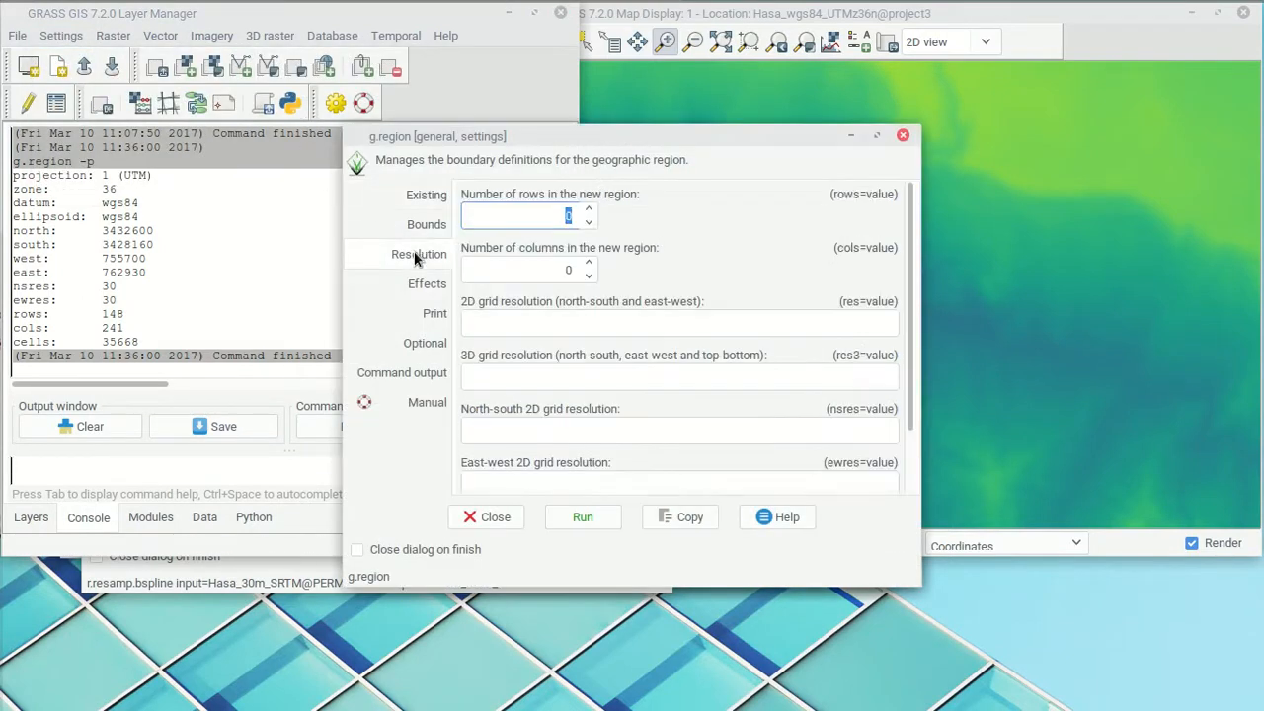
{"action": "left_click_drag", "start_coordinate": [522, 130], "coordinate": [814, 68]}
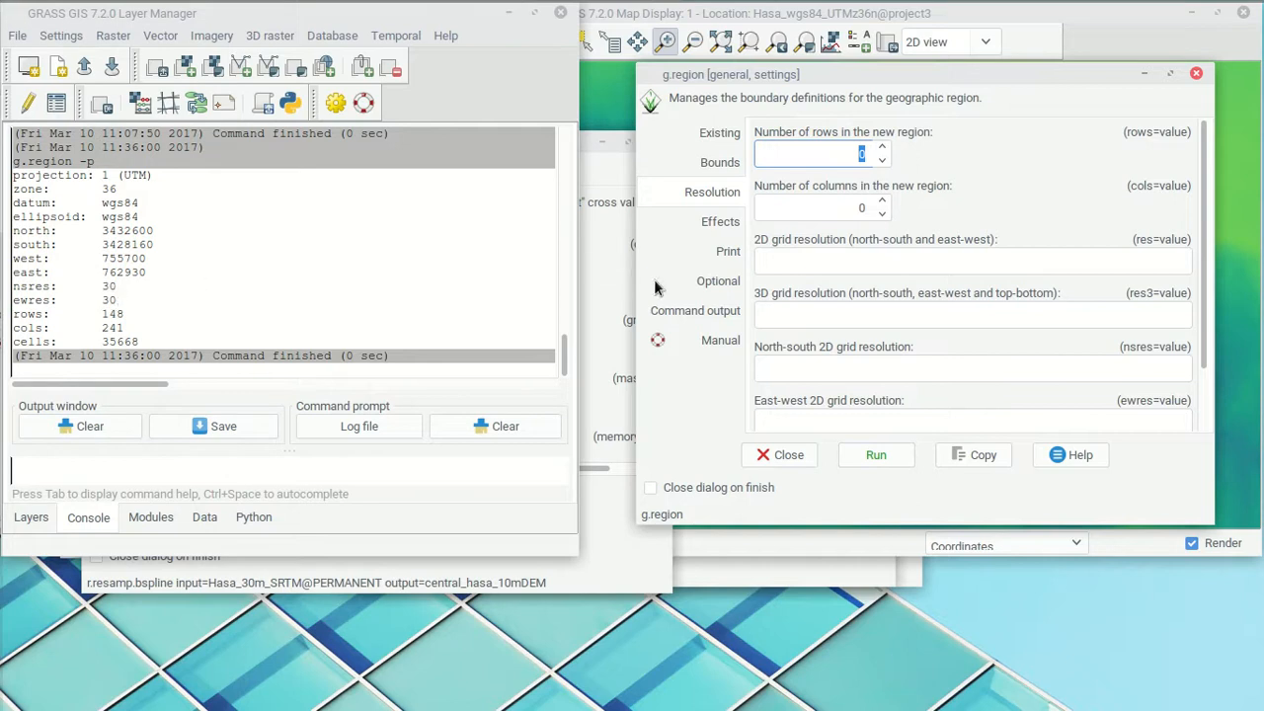
{"action": "left_click", "coordinate": [780, 262]}
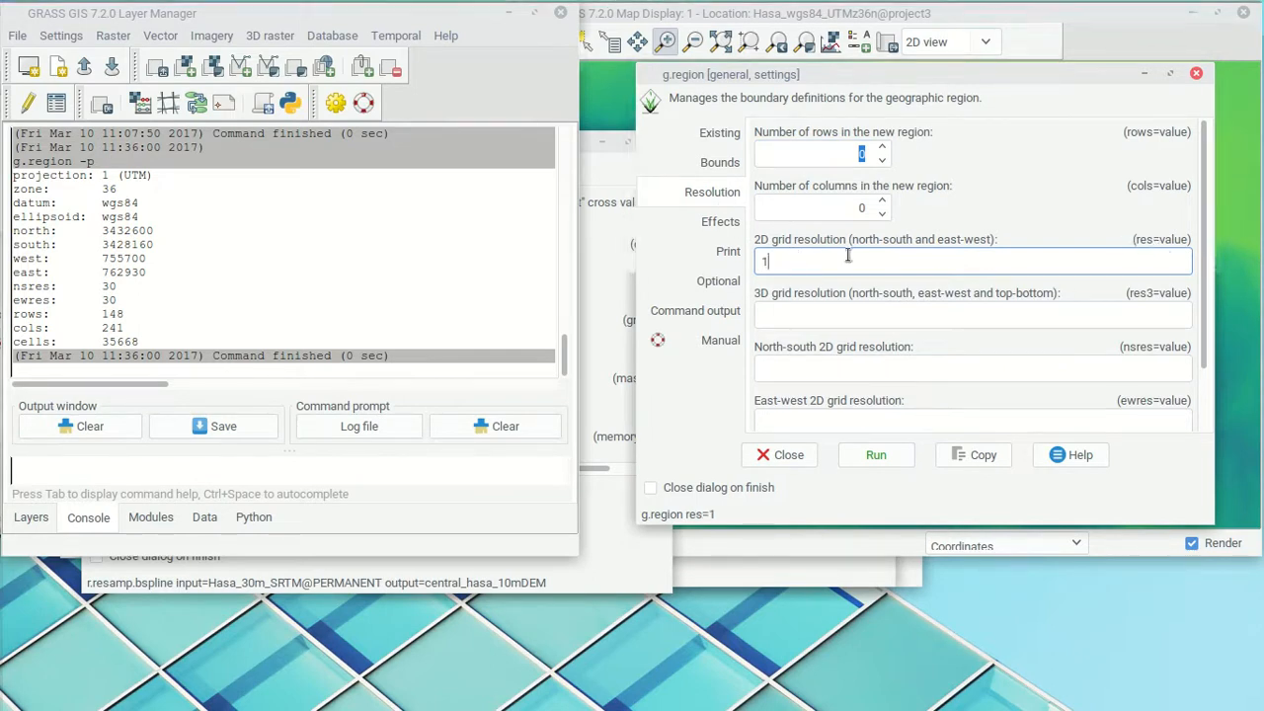
{"action": "type", "text": "10"}
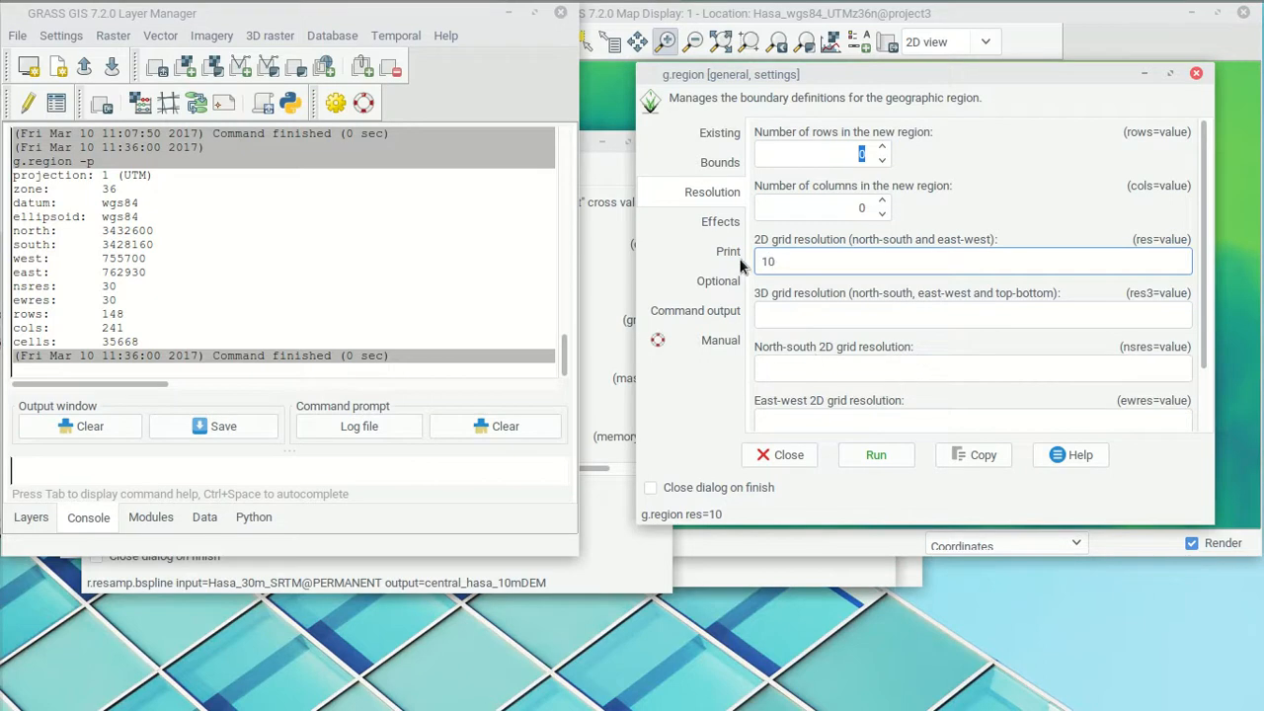
{"action": "left_click", "coordinate": [894, 456]}
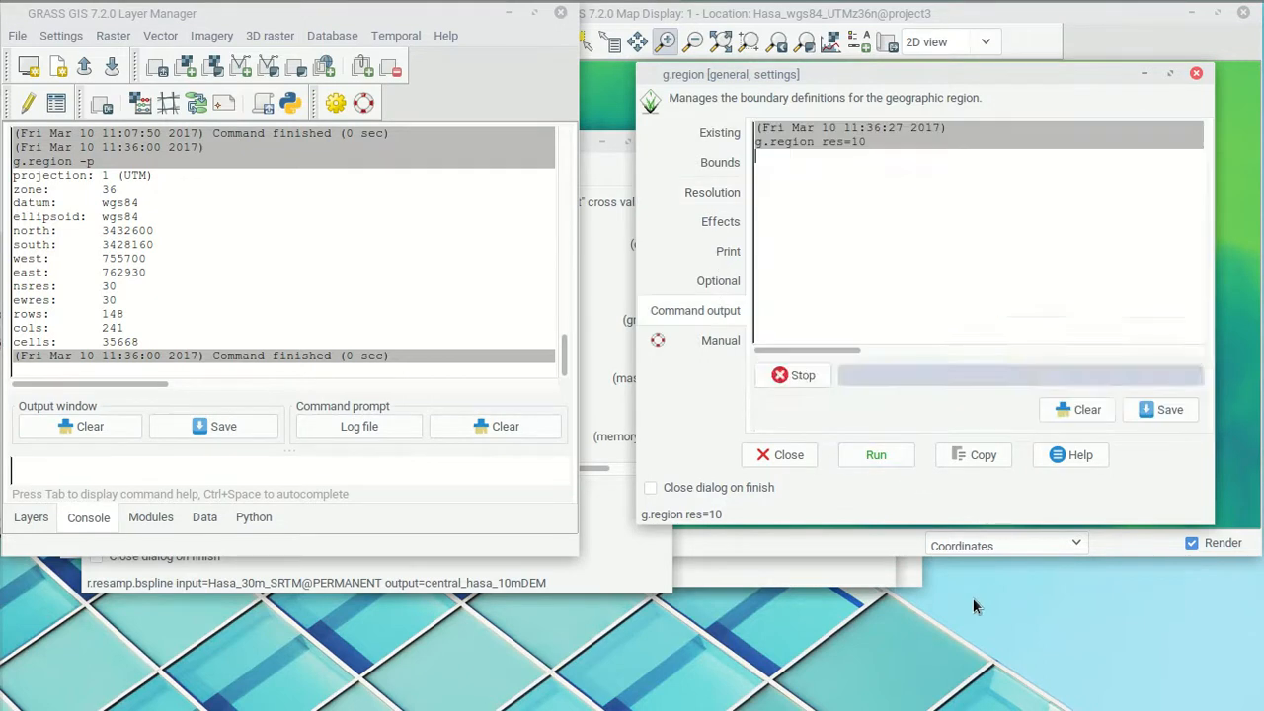
- Print the region settings again and check the north-south and east-west resolution values
{"action": "left_click", "coordinate": [113, 35]}
{"action": "mouse_move", "coordinate": [61, 34]}
{"action": "mouse_move", "coordinate": [210, 65]}
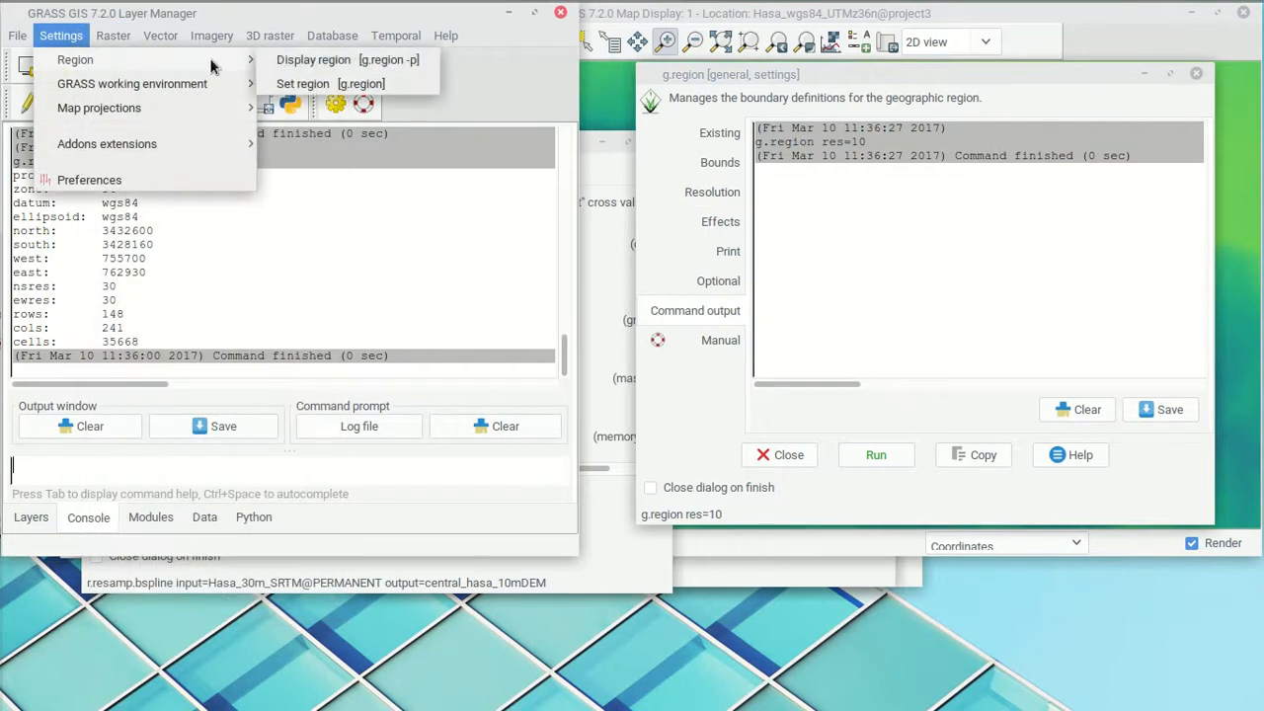
{"action": "left_click", "coordinate": [314, 61]}
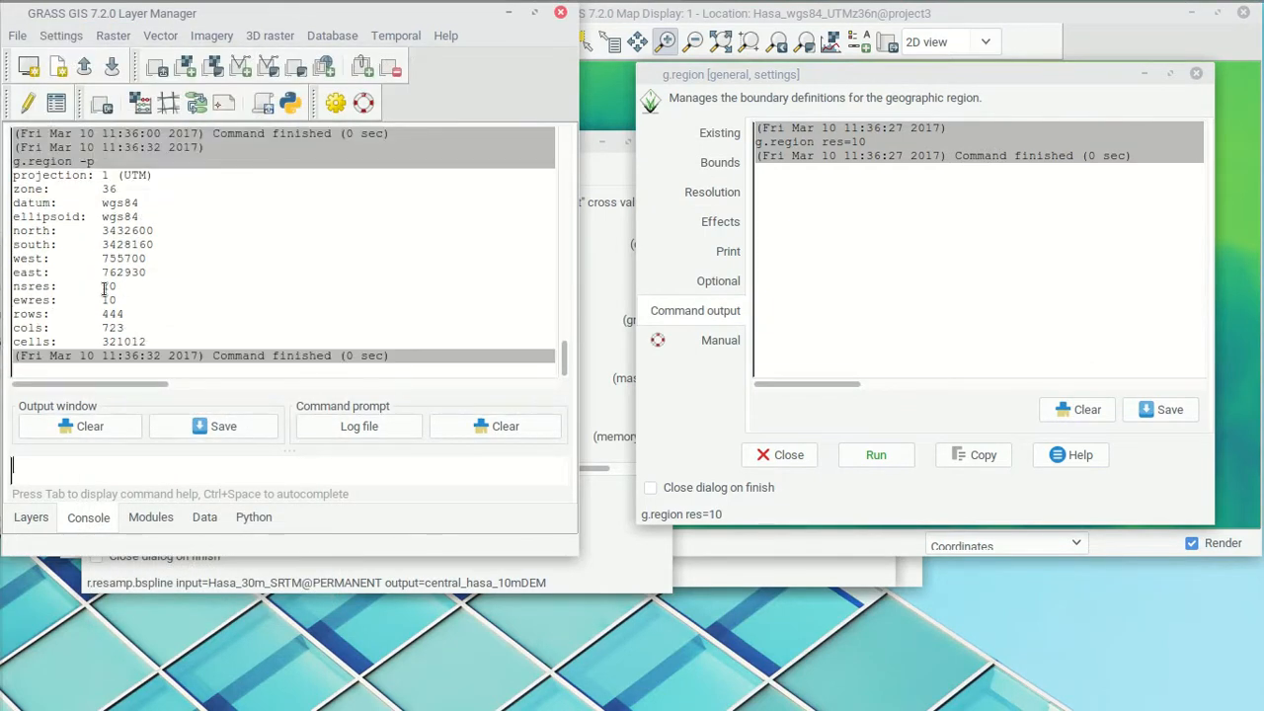
{"action": "left_click_drag", "start_coordinate": [99, 285], "coordinate": [123, 299]}
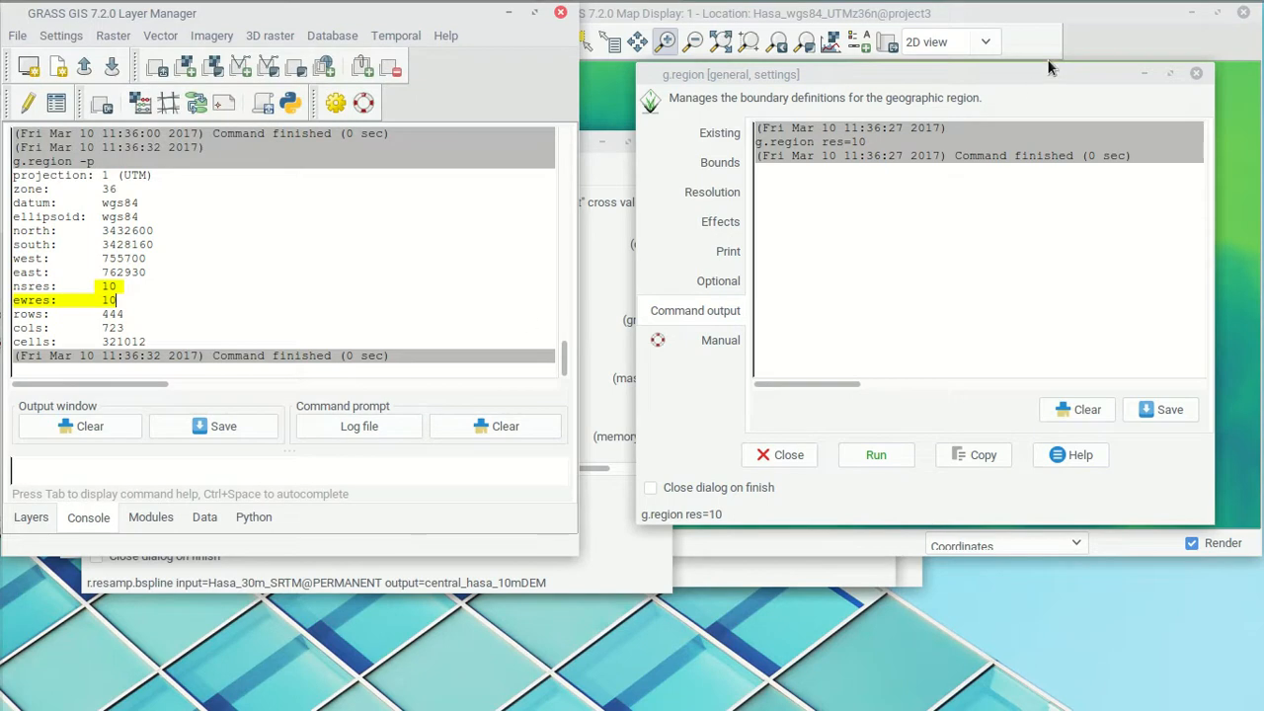
- Return to the prepared r.resamp.bspline dialog and run it to create the central_hasa_10mDEM raster
{"action": "left_click_drag", "start_coordinate": [1029, 74], "coordinate": [338, 274]}
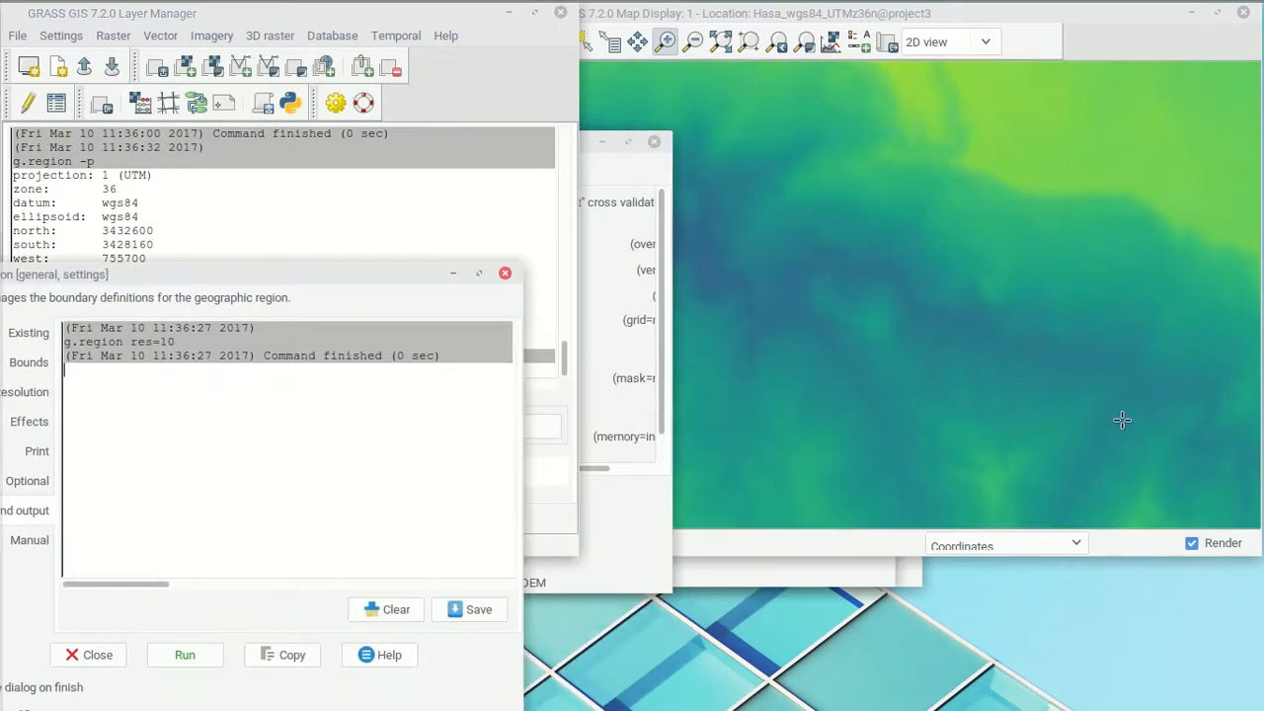
{"action": "left_click", "coordinate": [1137, 29]}
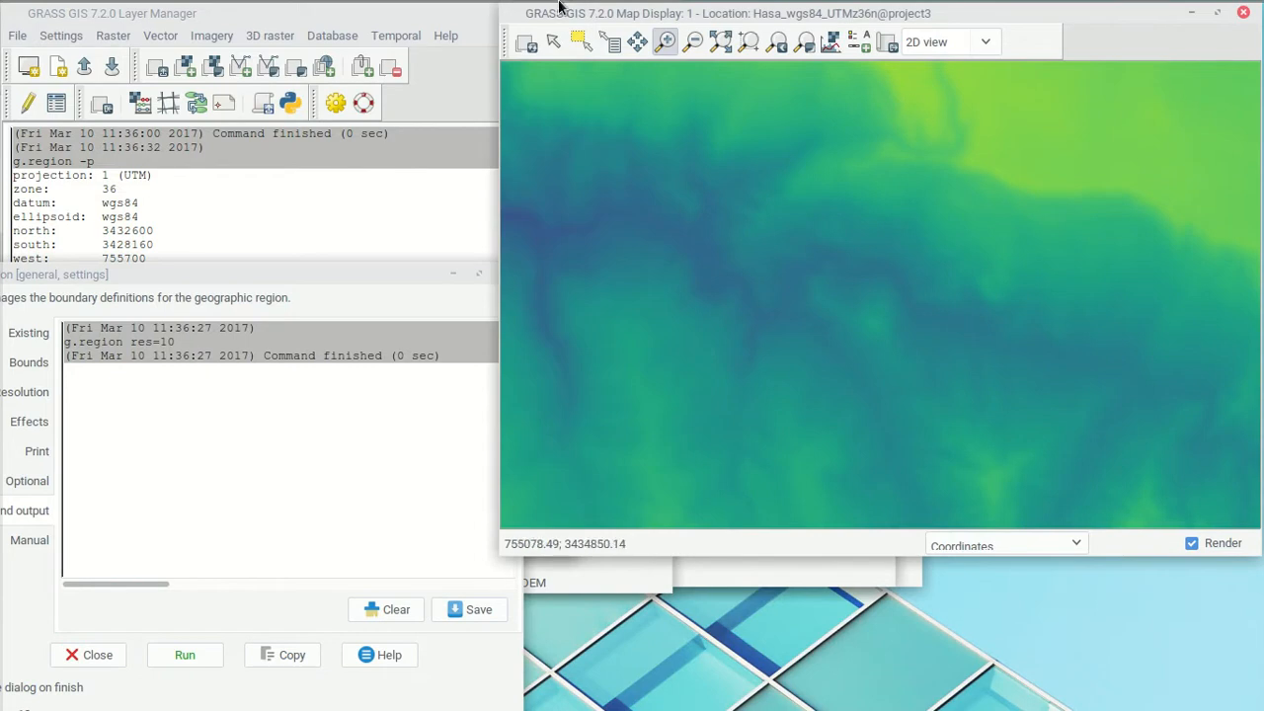
{"action": "mouse_move", "coordinate": [558, 4]}
{"action": "left_click", "coordinate": [731, 11]}
{"action": "mouse_move", "coordinate": [483, 154]}
{"action": "left_mouse_down"}
{"action": "mouse_move", "coordinate": [617, 178]}
{"action": "mouse_move", "coordinate": [554, 228]}
{"action": "mouse_move", "coordinate": [489, 191]}
{"action": "mouse_move", "coordinate": [469, 158]}
{"action": "left_mouse_up"}
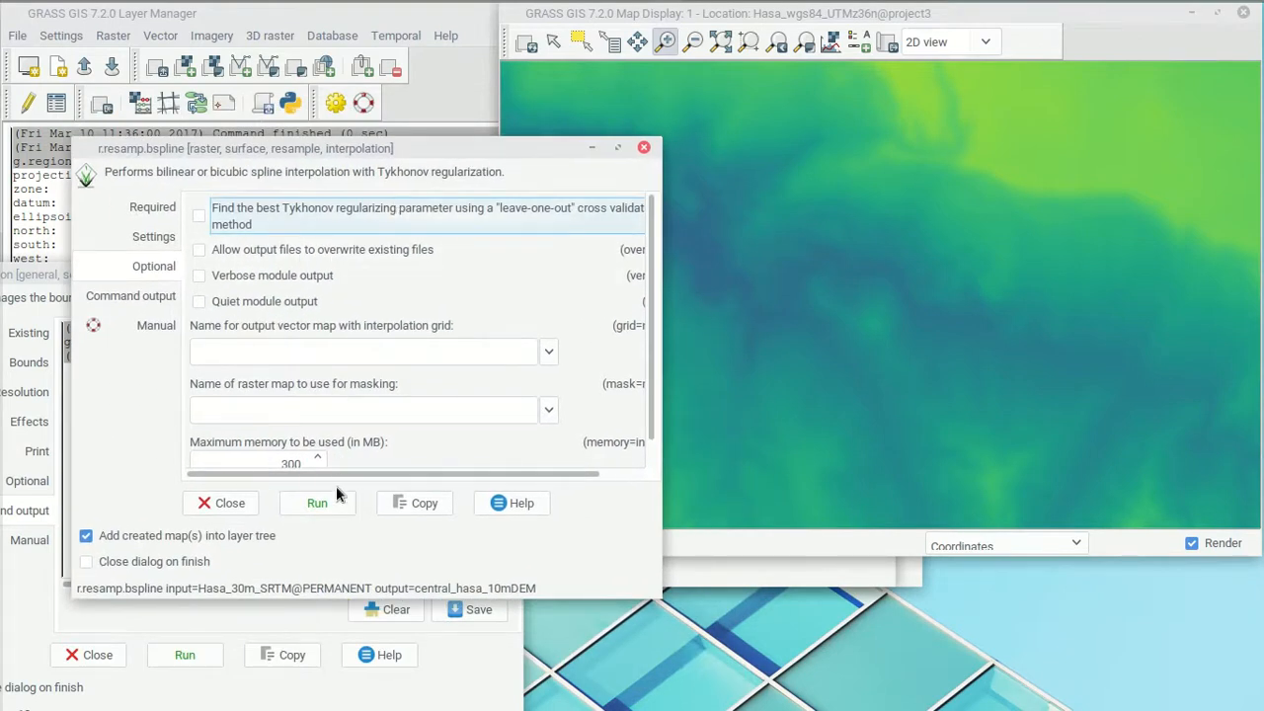
{"action": "left_click", "coordinate": [165, 217]}
{"action": "left_click", "coordinate": [316, 503]}
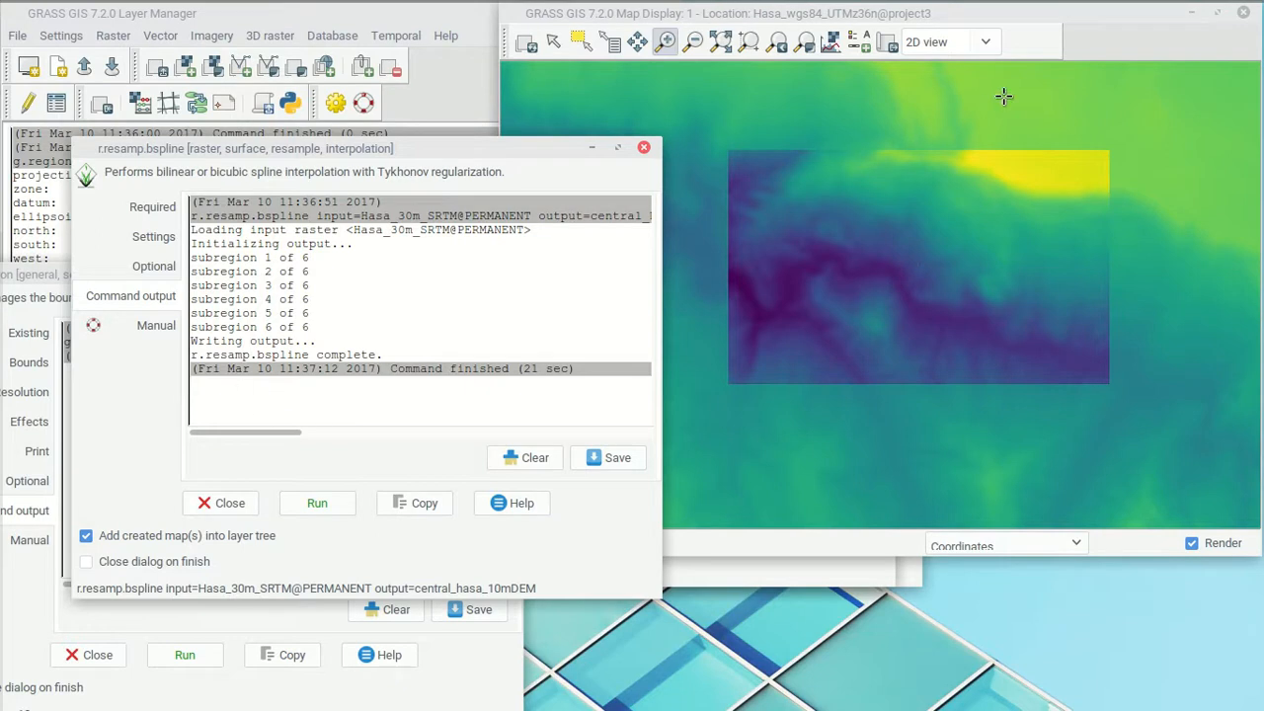
- Zoom in on the central_hasa_10mDEM area to inspect its detail, and return to the previous zoom extent
{"action": "left_click", "coordinate": [1114, 52]}
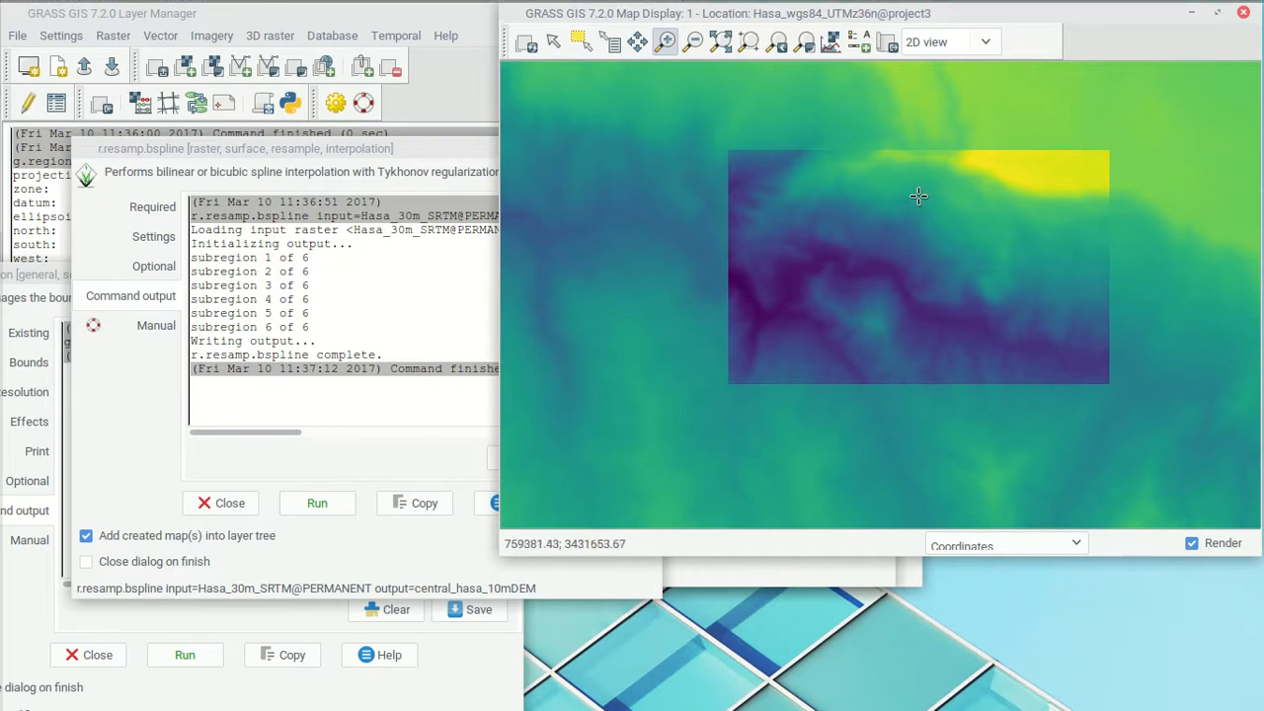
{"action": "left_click_drag", "start_coordinate": [835, 257], "coordinate": [1033, 264]}
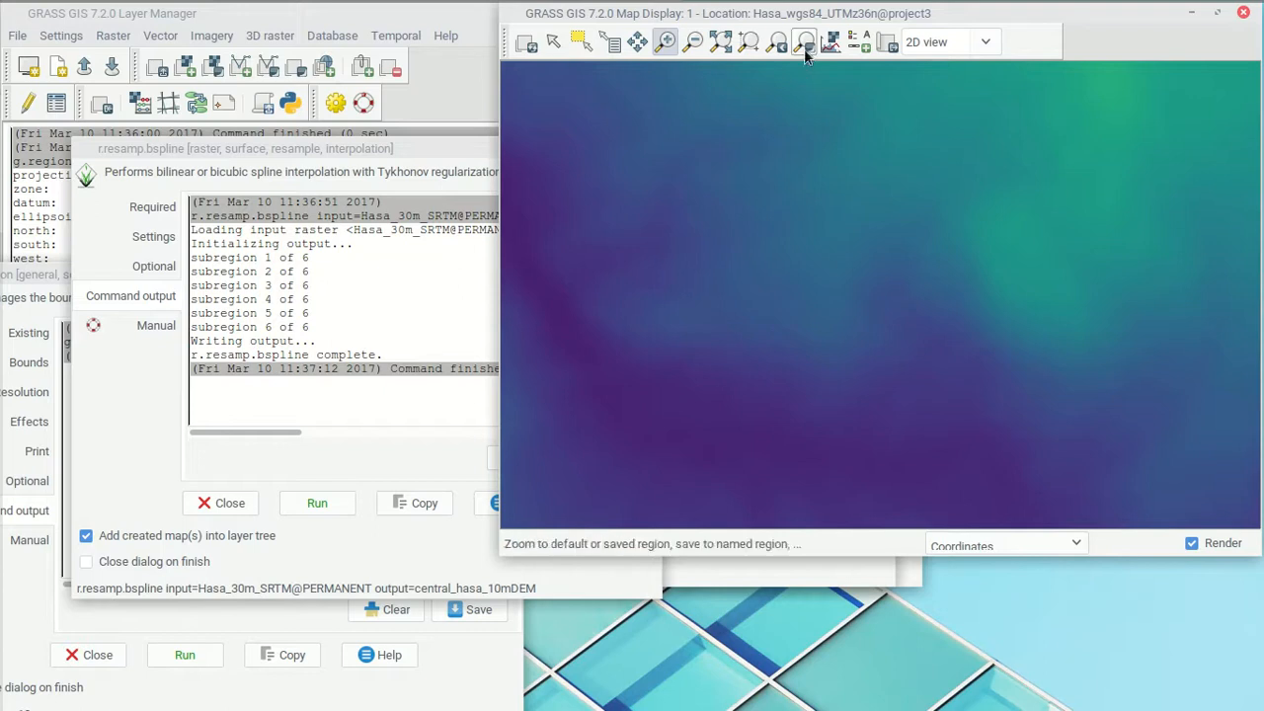
{"action": "left_click", "coordinate": [779, 45]}
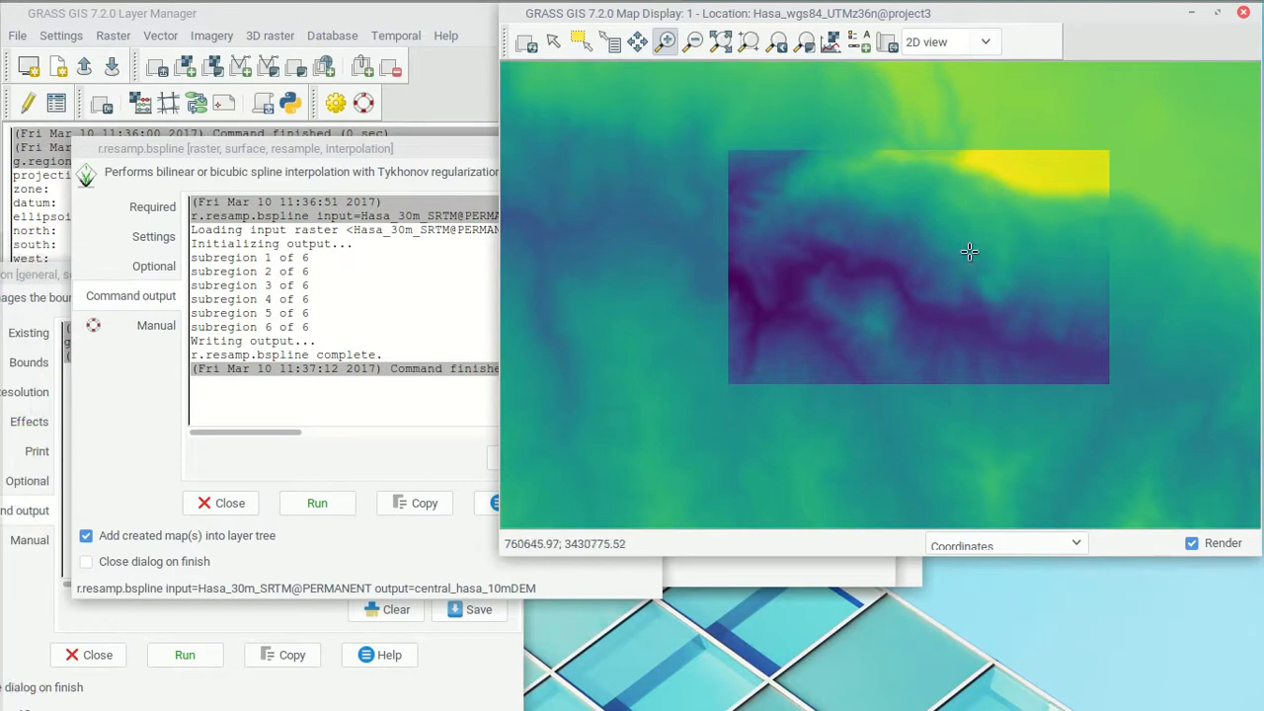
- Switch the map display to 3D view and bring up the 3D view settings
{"action": "left_click", "coordinate": [995, 44]}
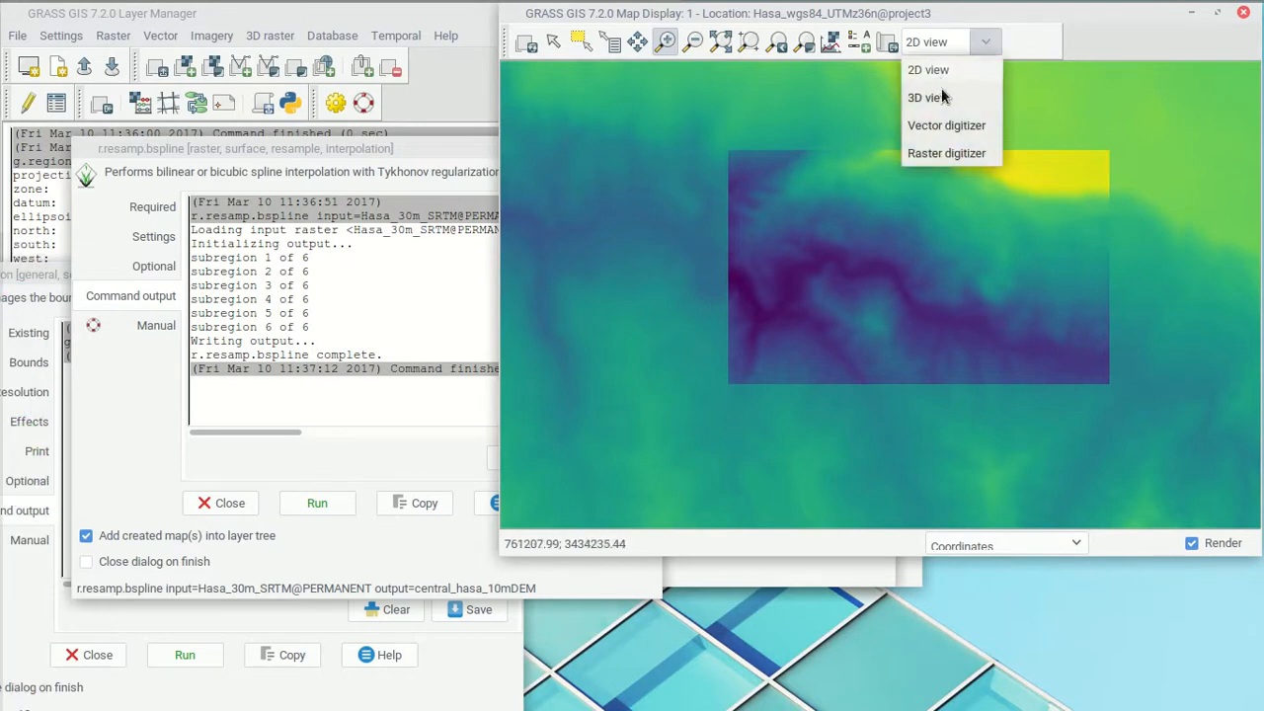
{"action": "left_click", "coordinate": [943, 95]}
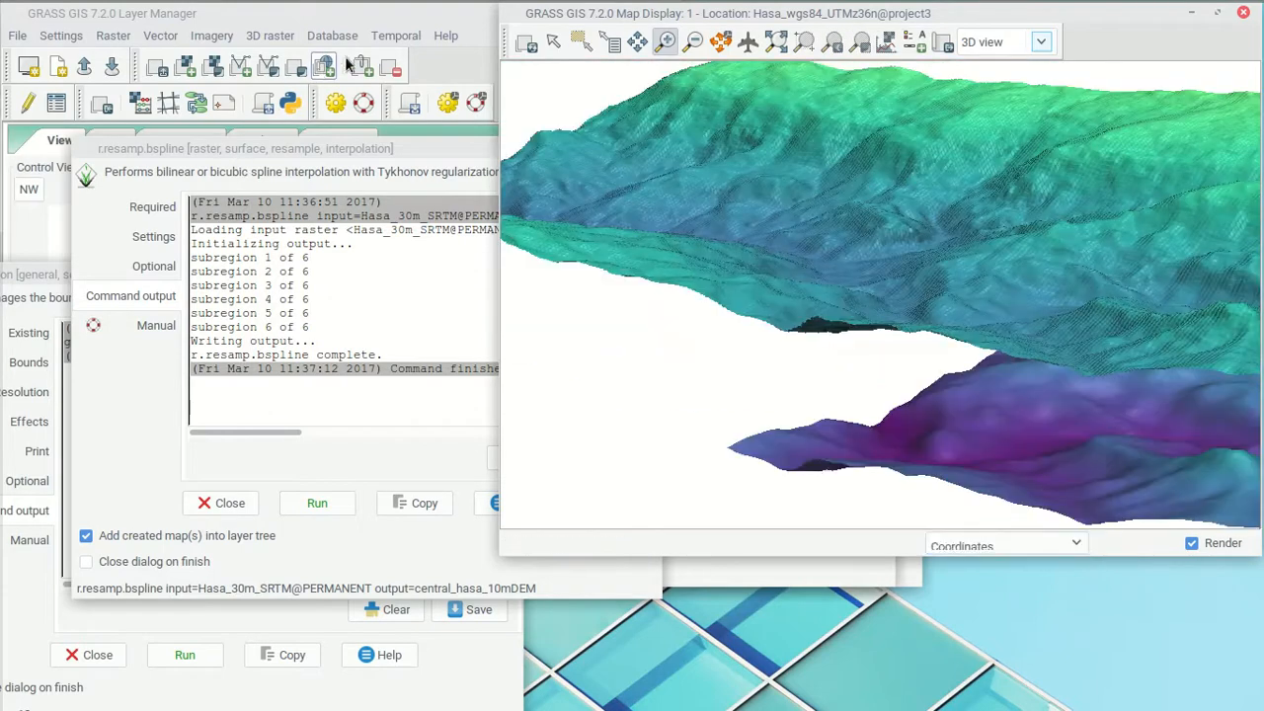
{"action": "left_click", "coordinate": [1114, 27]}
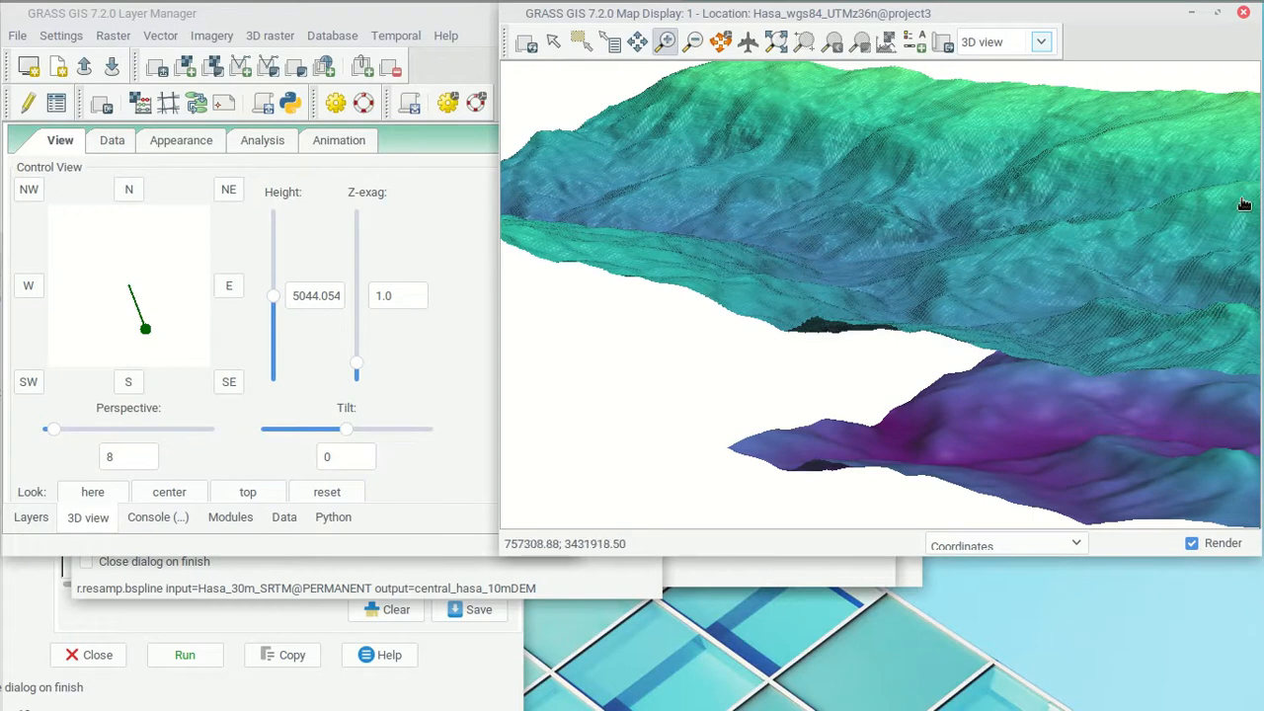
- Select Hasa_30m_SRTM as the active 3D surface and lower its Z position to 510
{"action": "left_click", "coordinate": [111, 141]}
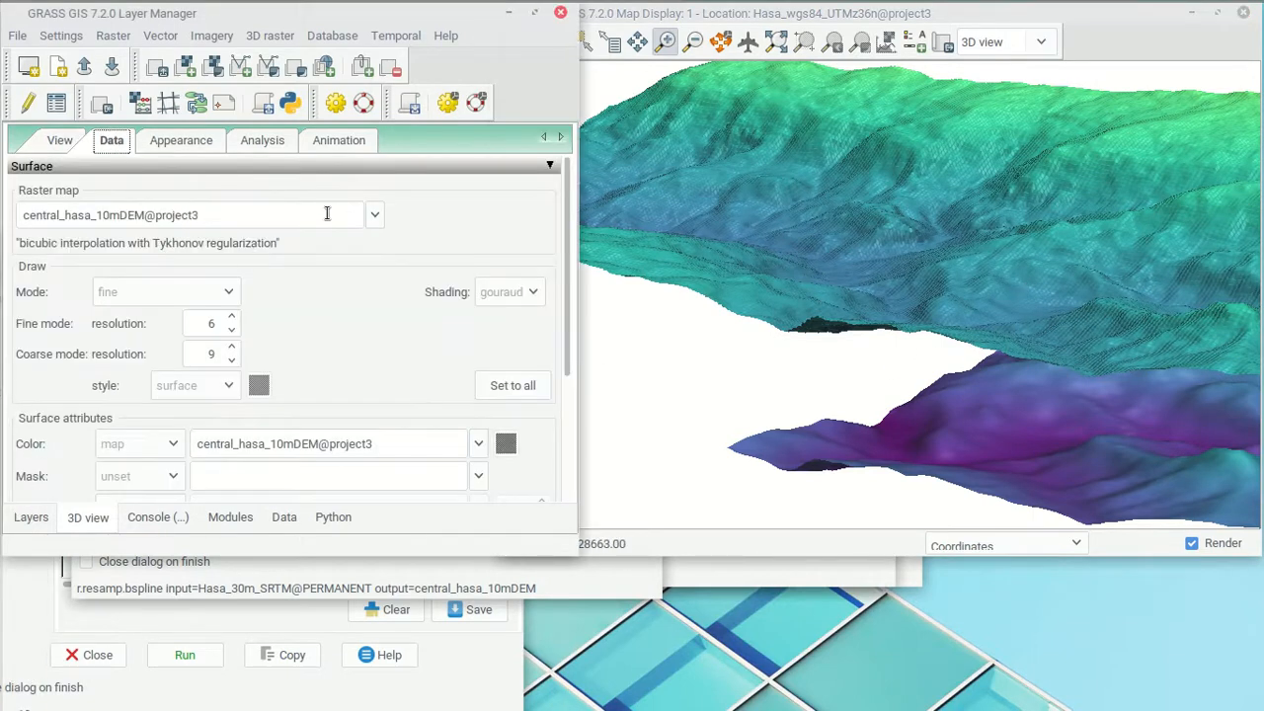
{"action": "left_click", "coordinate": [375, 217]}
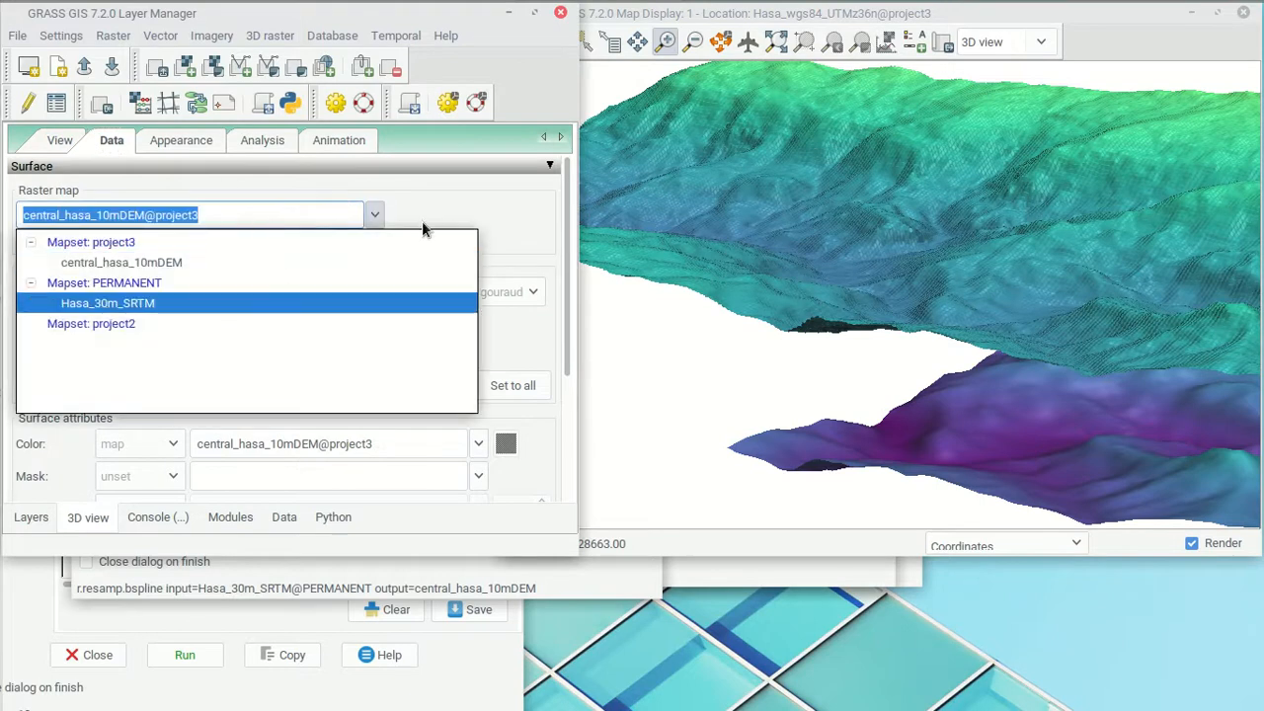
{"action": "left_click", "coordinate": [542, 207]}
{"action": "left_click_drag", "start_coordinate": [568, 219], "coordinate": [565, 331]}
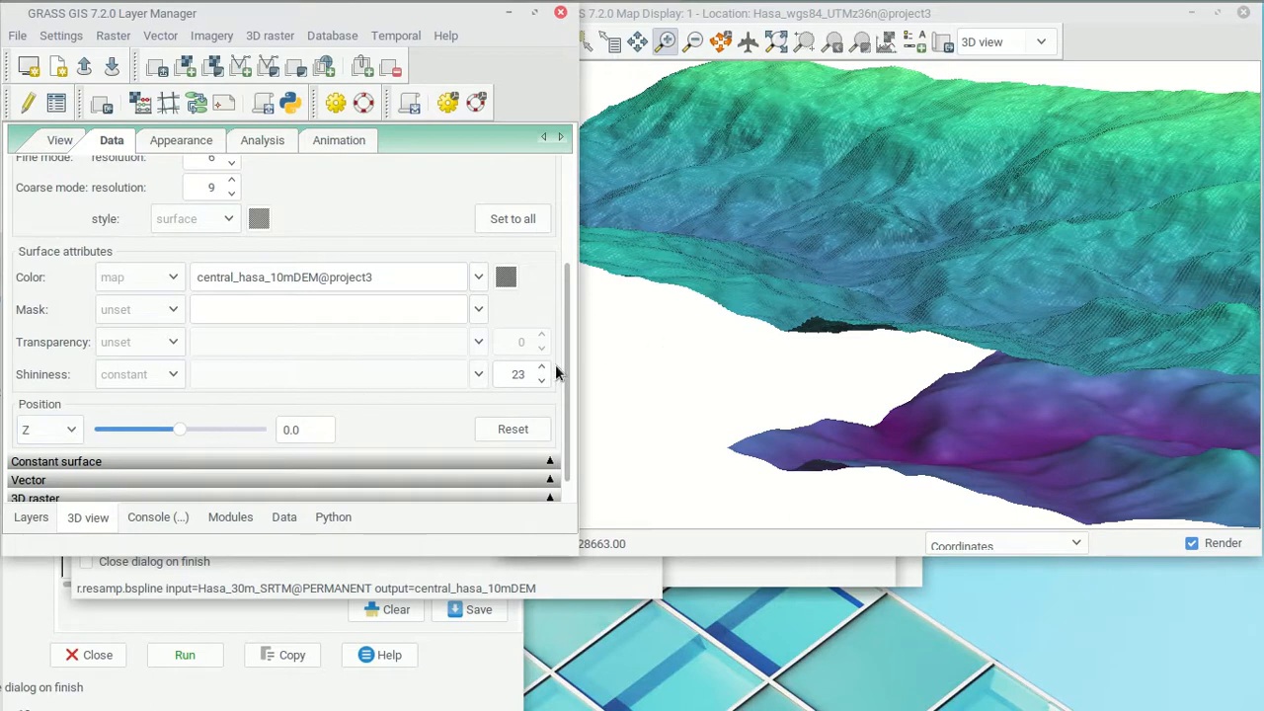
{"action": "scroll", "coordinate": [565, 373], "scroll_direction": "up", "scroll_amount": 5}
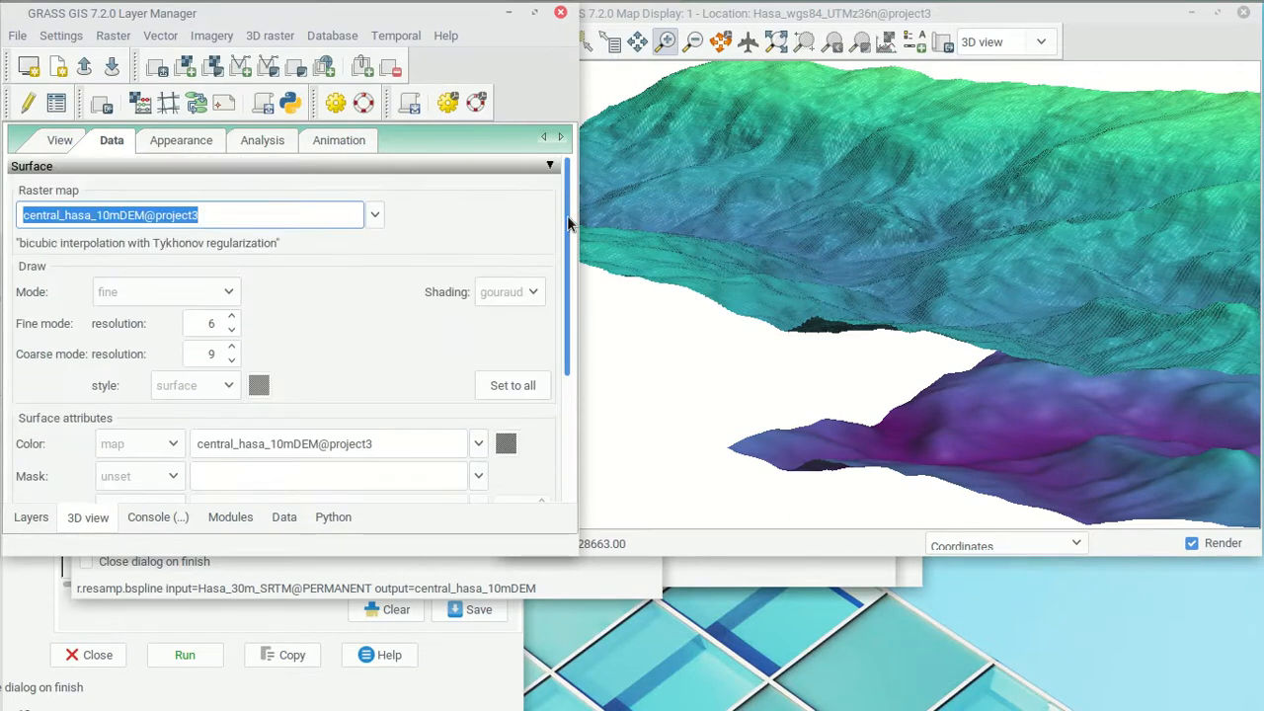
{"action": "left_click", "coordinate": [375, 213]}
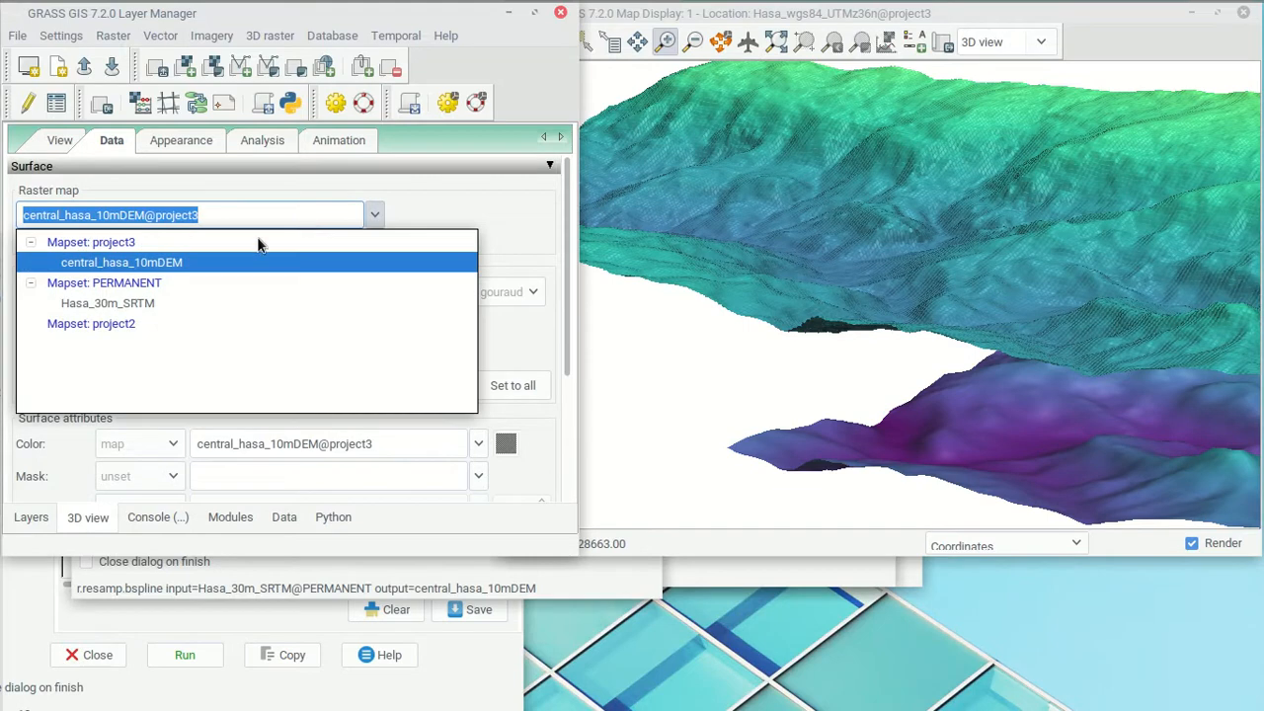
{"action": "left_click", "coordinate": [122, 308]}
{"action": "left_click_drag", "start_coordinate": [566, 239], "coordinate": [573, 384]}
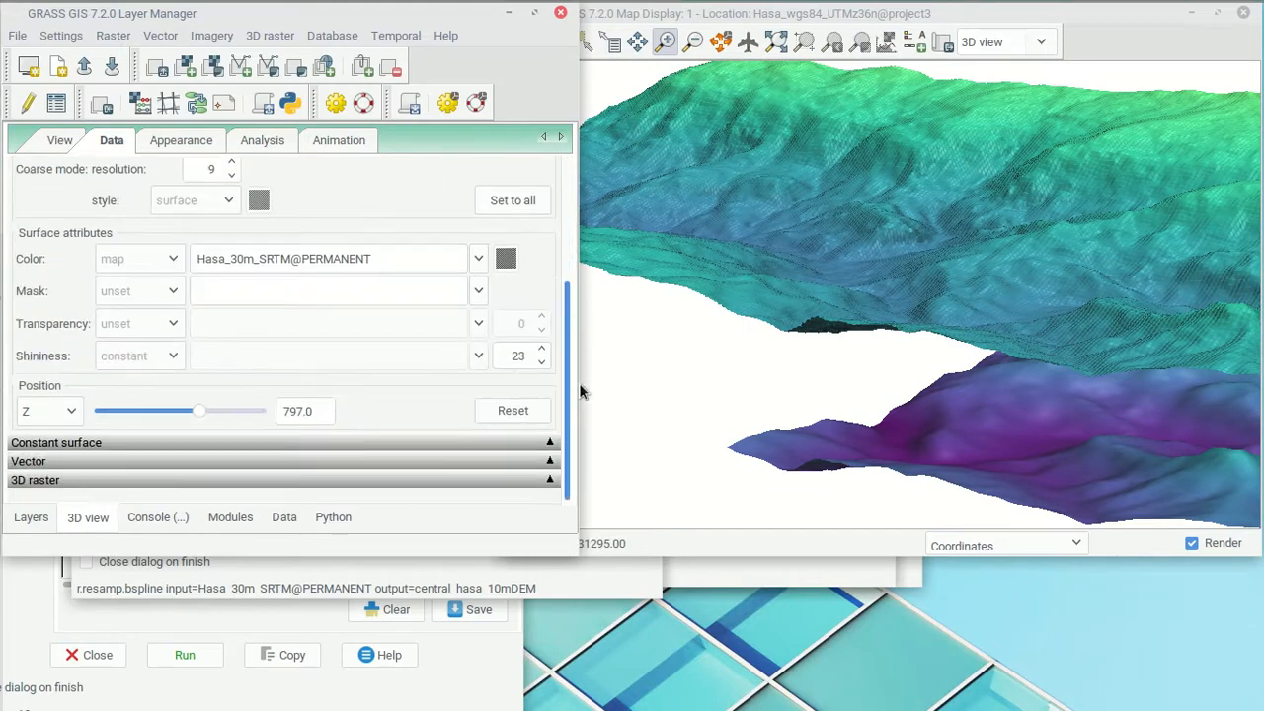
{"action": "mouse_move", "coordinate": [203, 414]}
{"action": "left_mouse_down"}
{"action": "mouse_move", "coordinate": [182, 413]}
{"action": "mouse_move", "coordinate": [223, 415]}
{"action": "mouse_move", "coordinate": [193, 413]}
{"action": "left_mouse_up"}
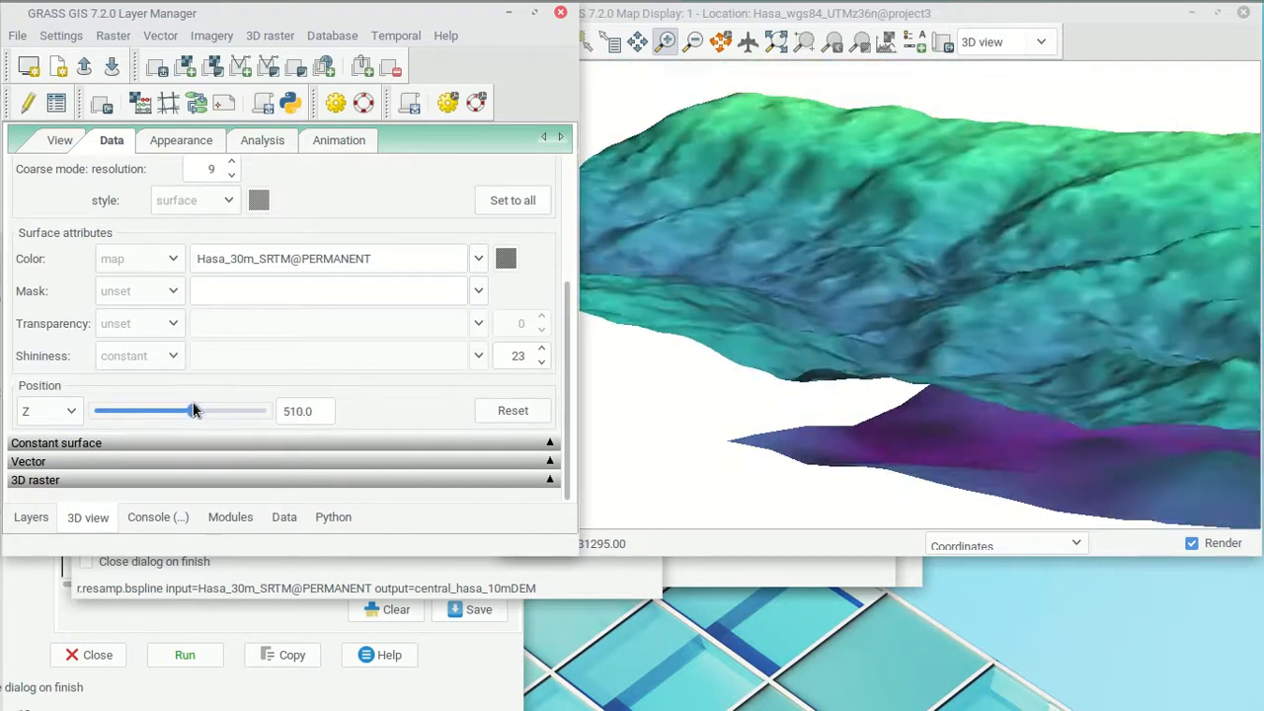
- Select central_hasa_10mDEM as the active 3D surface and set its fine mode resolution to 1
{"action": "scroll", "coordinate": [568, 335], "scroll_direction": "up", "scroll_amount": 2}
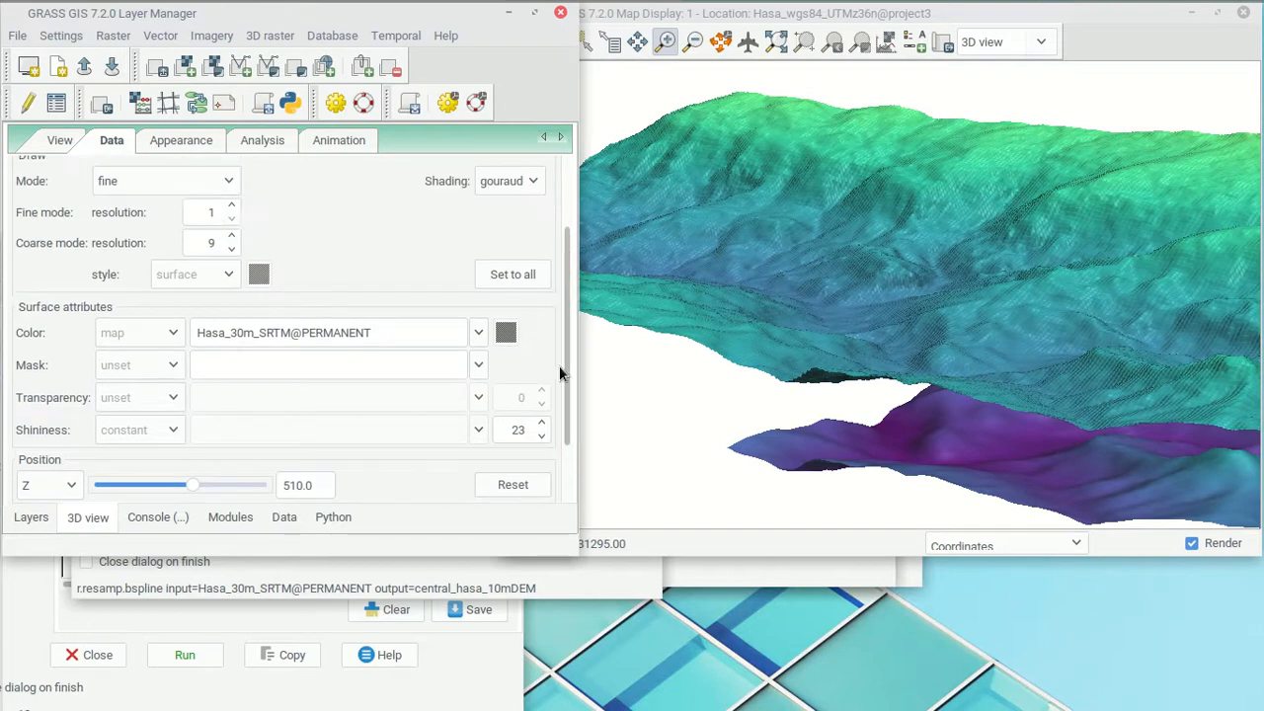
{"action": "left_click_drag", "start_coordinate": [563, 338], "coordinate": [552, 256]}
{"action": "left_click", "coordinate": [374, 215]}
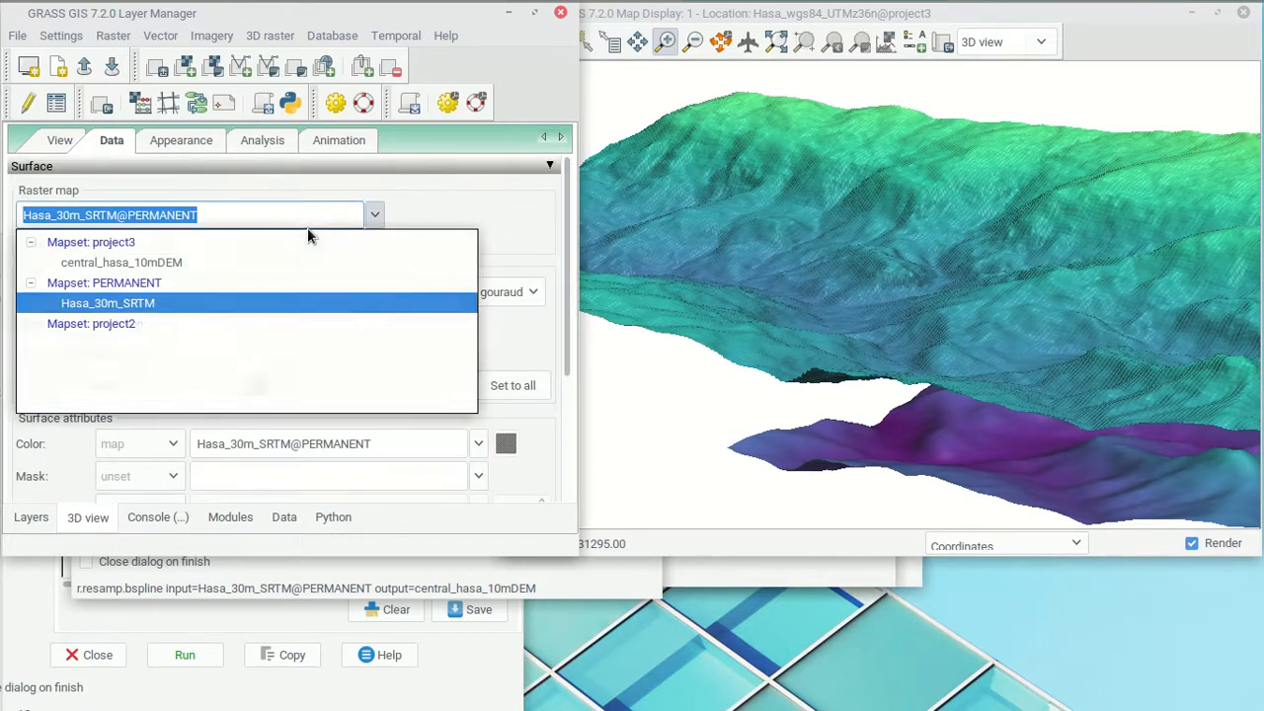
{"action": "left_click", "coordinate": [176, 264]}
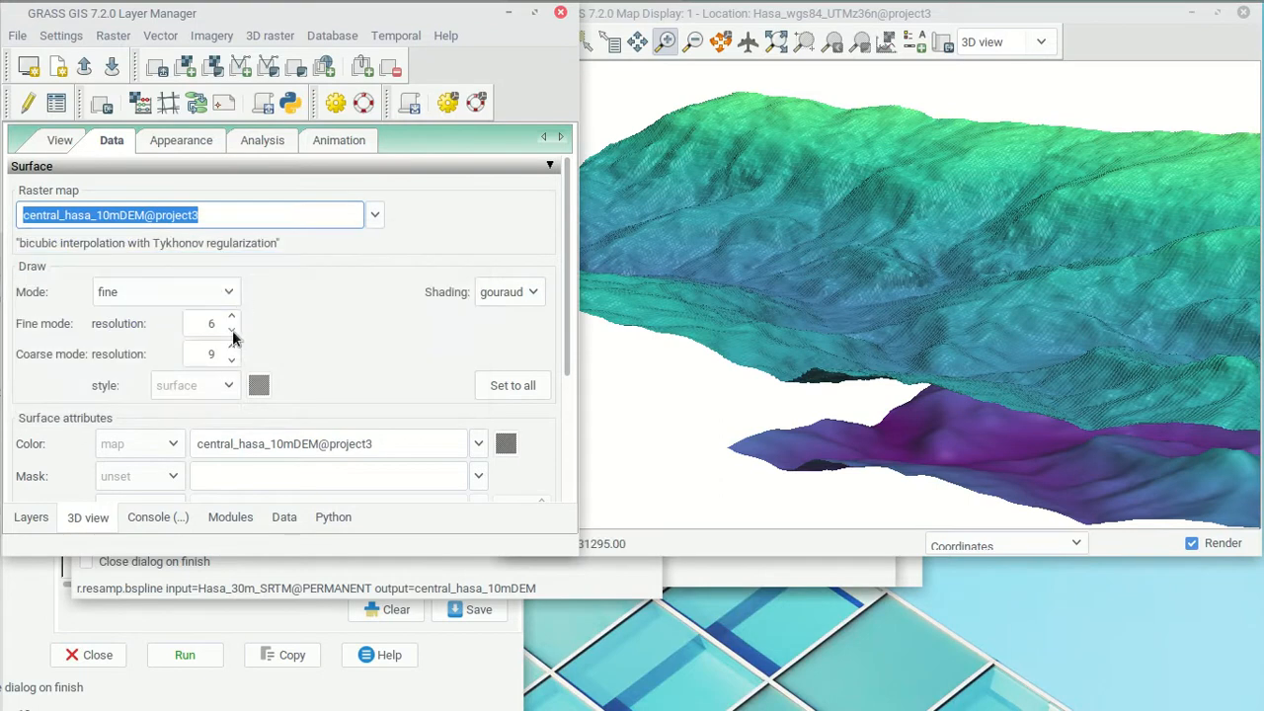
{"action": "left_click", "coordinate": [234, 330]}
{"action": "left_click", "coordinate": [234, 330]}
{"action": "left_click", "coordinate": [235, 330]}
{"action": "left_click", "coordinate": [235, 330]}
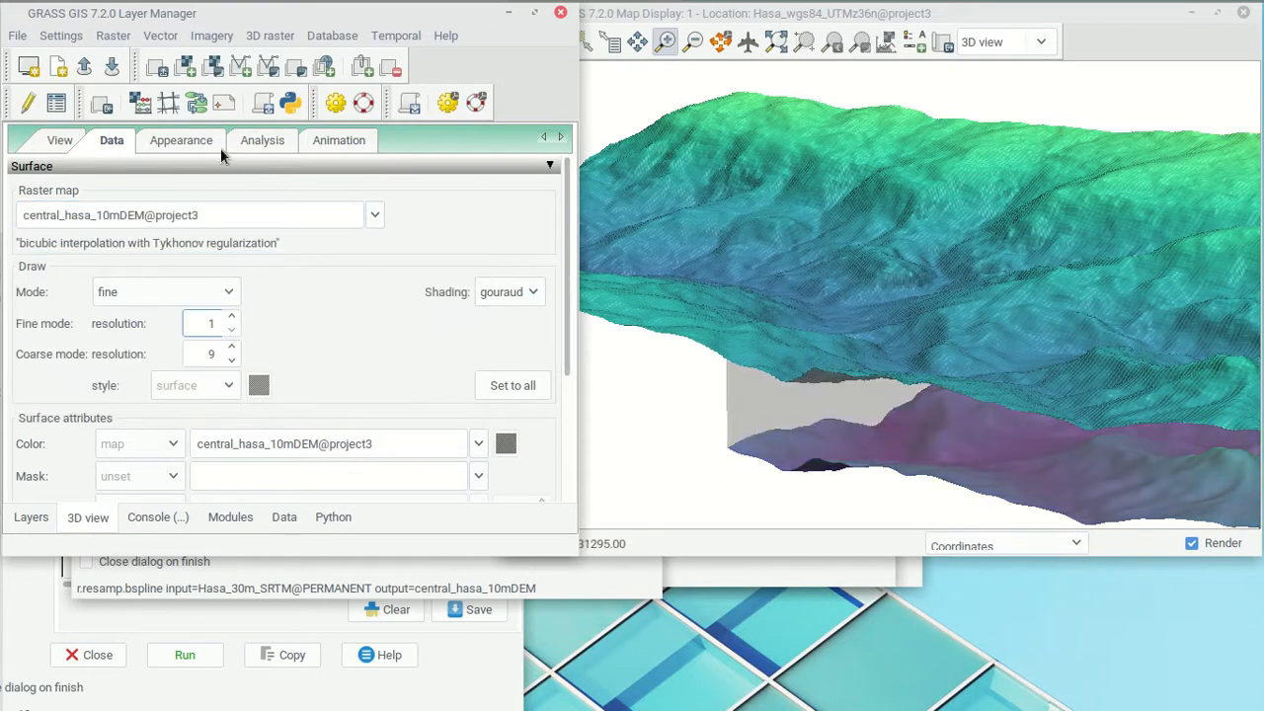
- Rotate cutting plane Plane 1 to 125 and set the cutting plane shading to clear
{"action": "left_click", "coordinate": [262, 140]}
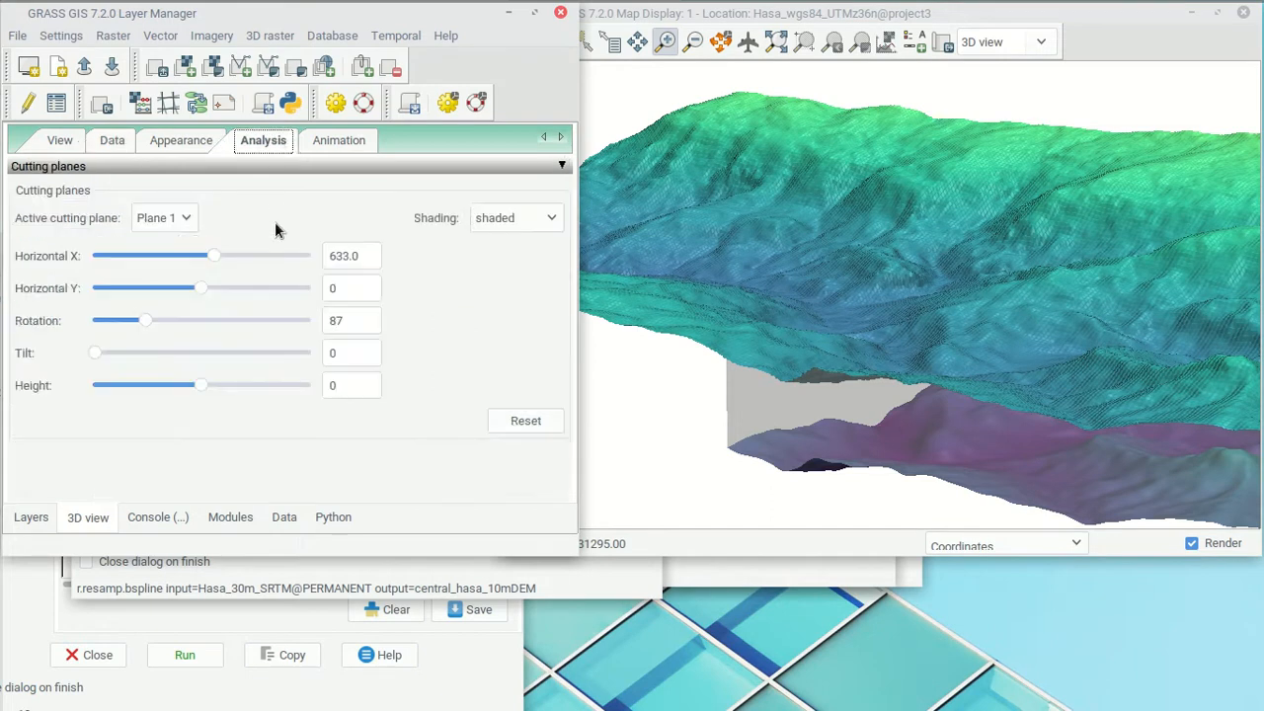
{"action": "left_click", "coordinate": [182, 222]}
{"action": "left_click", "coordinate": [184, 219]}
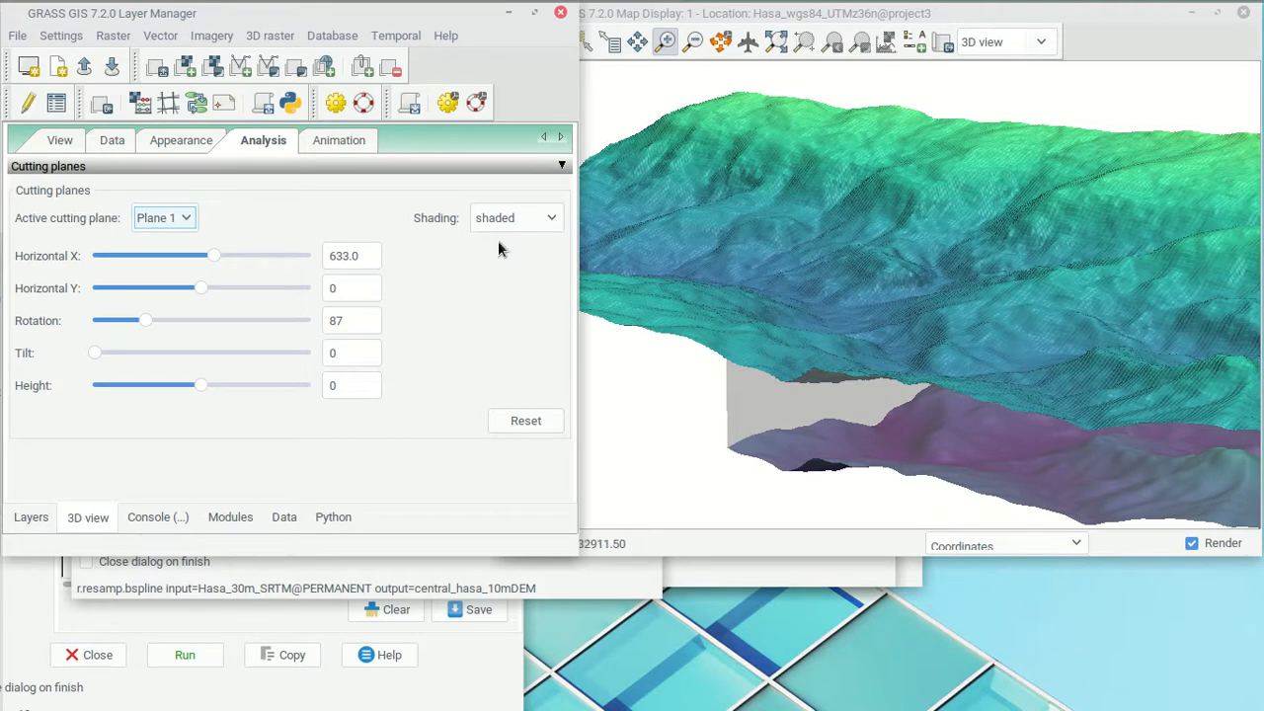
{"action": "mouse_move", "coordinate": [143, 330]}
{"action": "left_mouse_down"}
{"action": "mouse_move", "coordinate": [214, 332]}
{"action": "mouse_move", "coordinate": [163, 341]}
{"action": "left_mouse_up"}
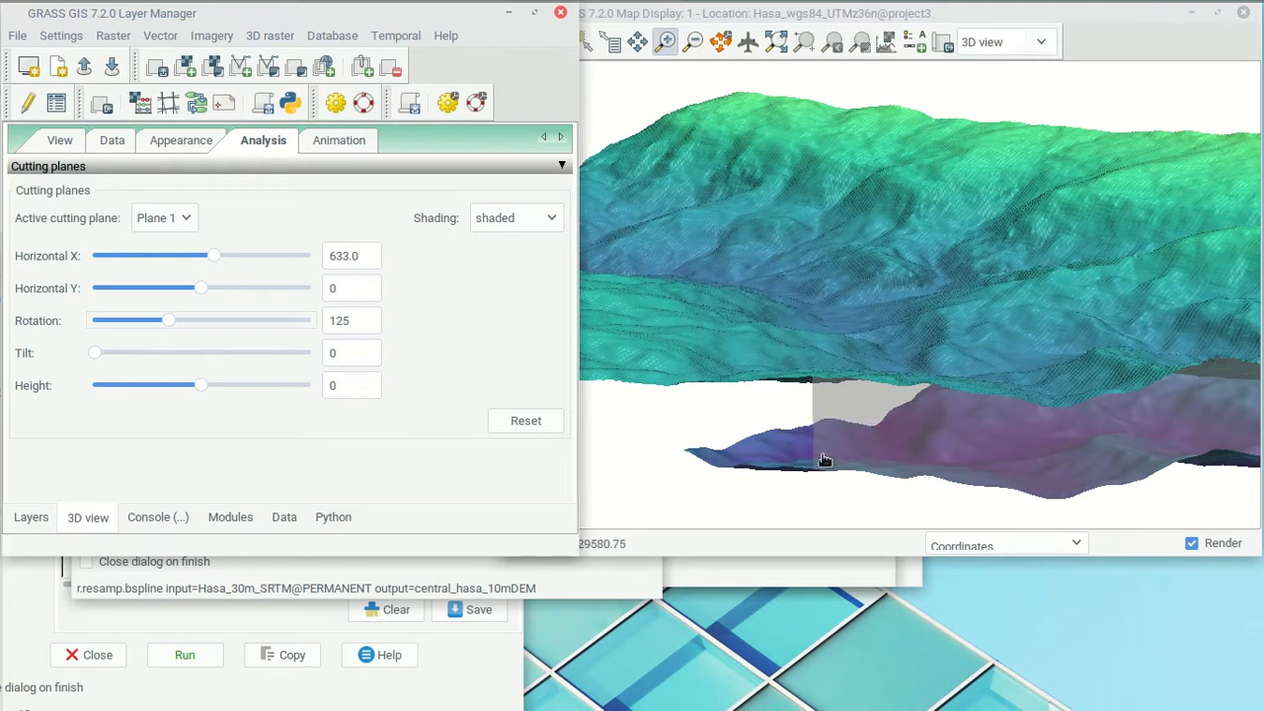
{"action": "left_click", "coordinate": [561, 222]}
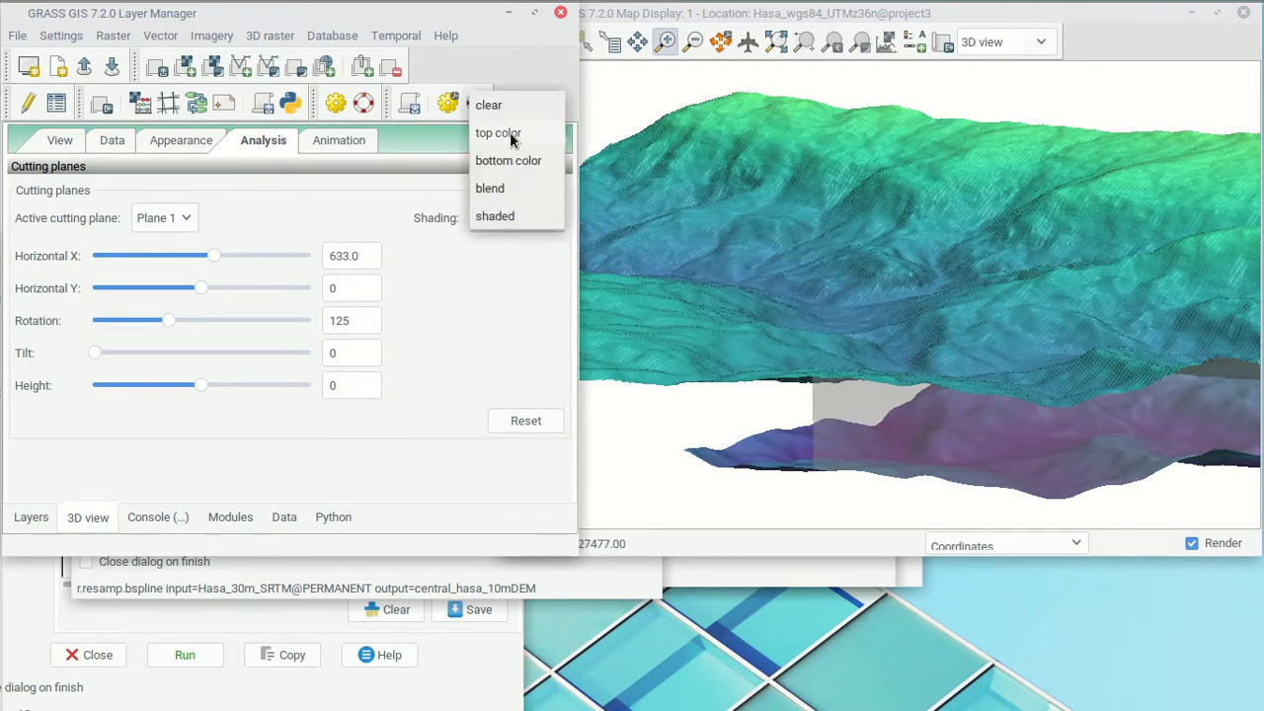
{"action": "left_click", "coordinate": [494, 106]}
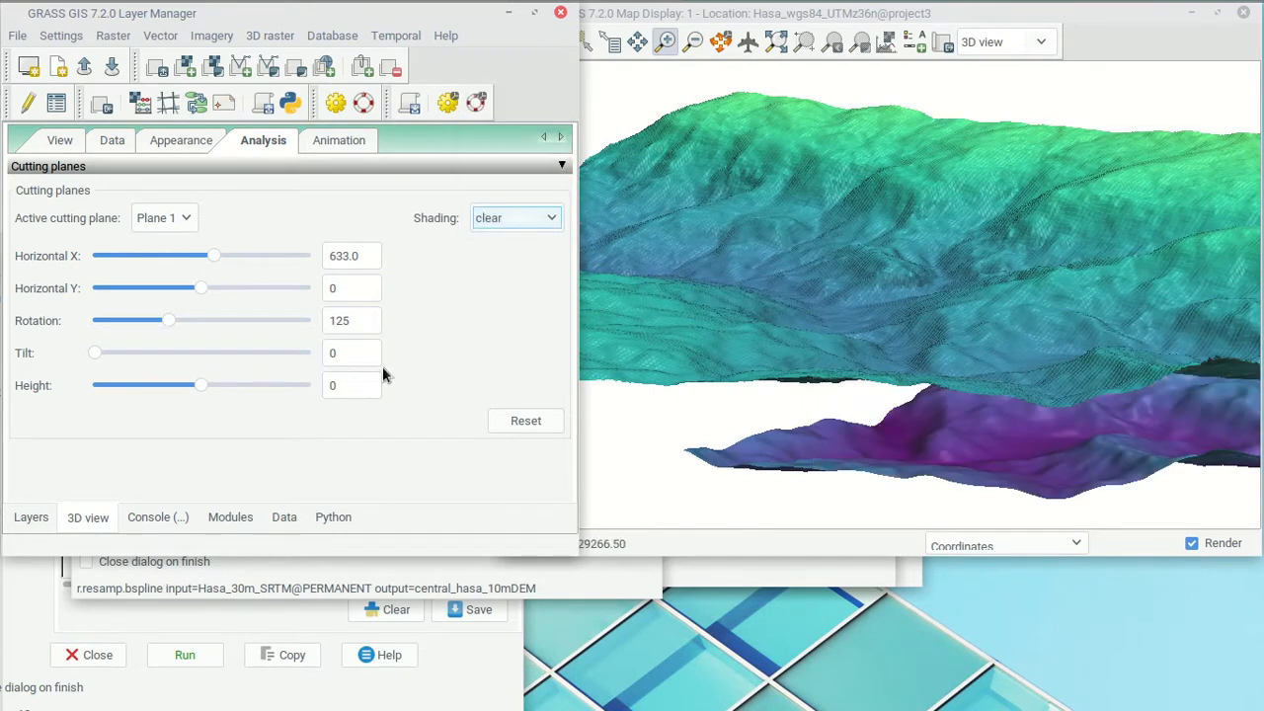
- Swing the 3D viewpoint further east and closer to the centre, with height 9363 and perspective 4
{"action": "left_click", "coordinate": [61, 141]}
{"action": "left_click_drag", "start_coordinate": [145, 329], "coordinate": [180, 323]}
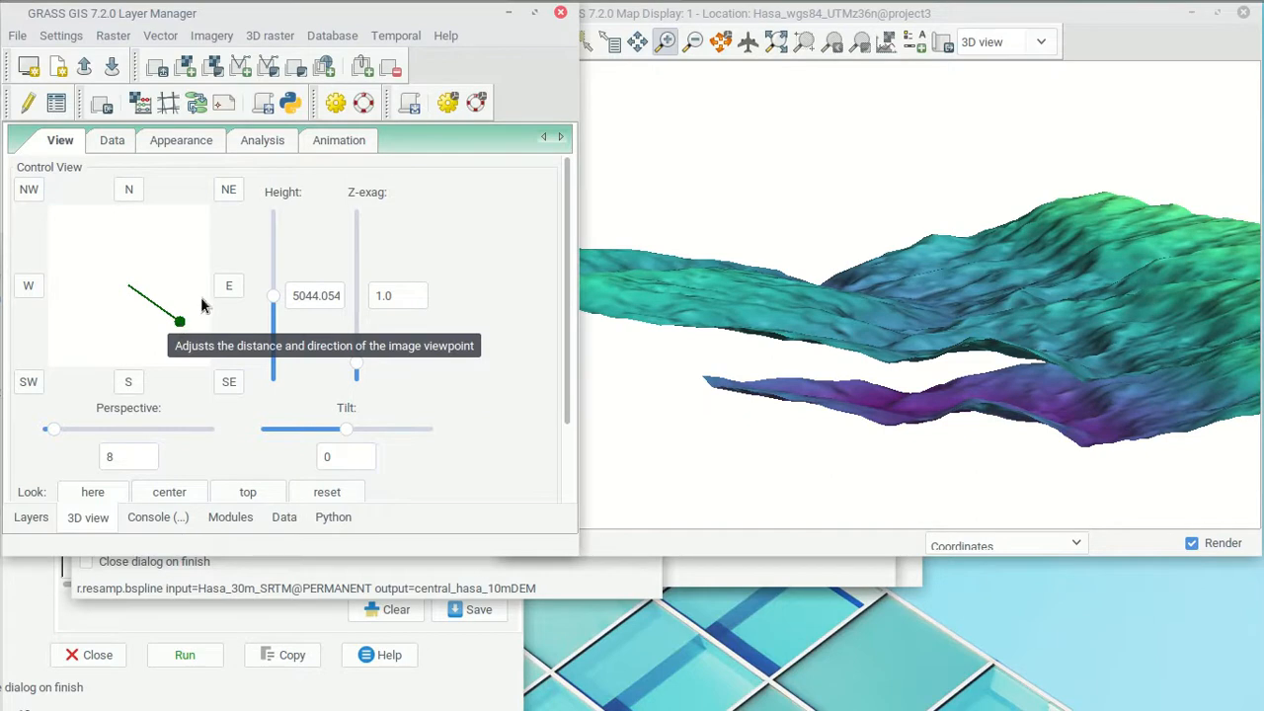
{"action": "left_click_drag", "start_coordinate": [273, 298], "coordinate": [275, 293]}
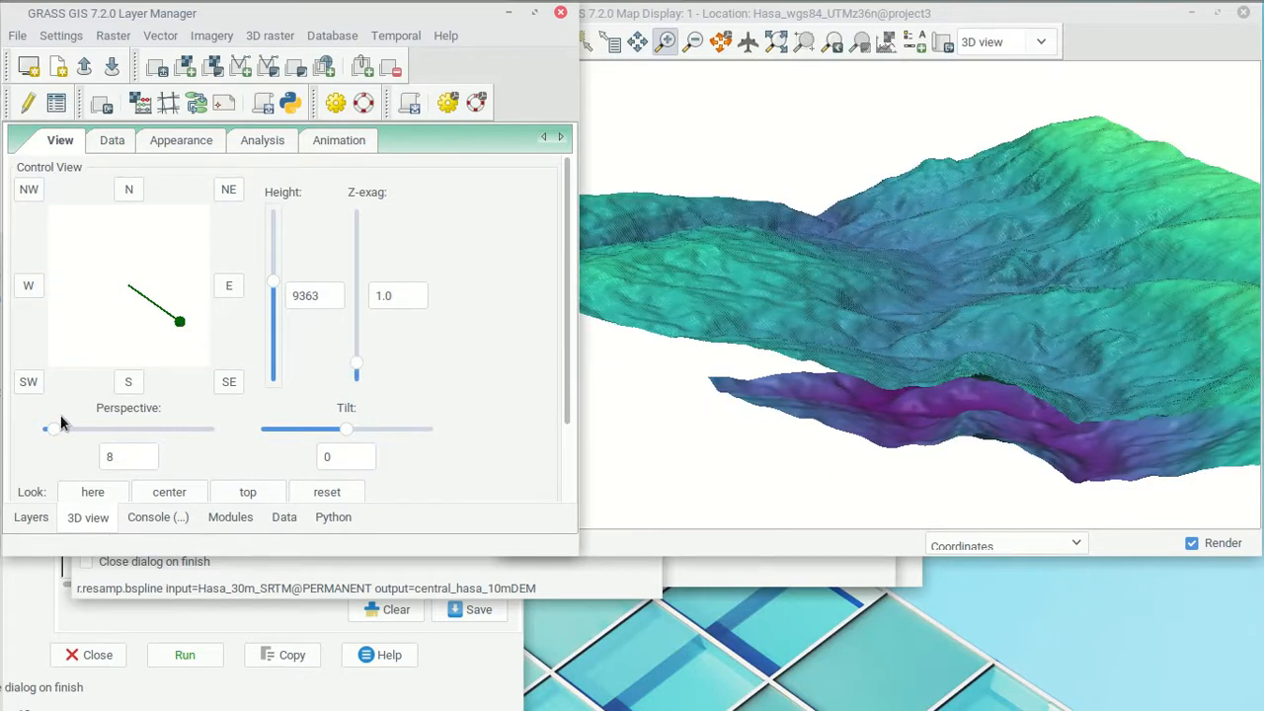
{"action": "mouse_move", "coordinate": [48, 432]}
{"action": "left_mouse_down"}
{"action": "mouse_move", "coordinate": [61, 432]}
{"action": "mouse_move", "coordinate": [46, 431]}
{"action": "left_mouse_up"}
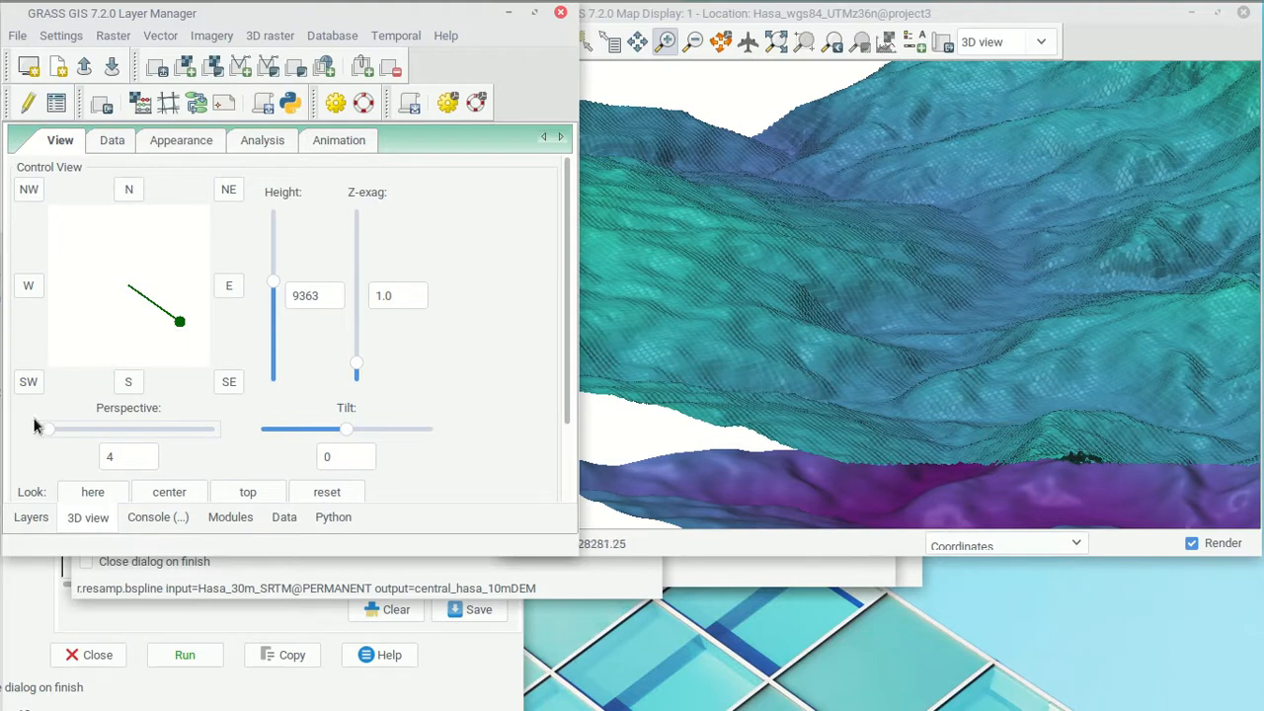
{"action": "mouse_move", "coordinate": [179, 329]}
{"action": "left_mouse_down"}
{"action": "mouse_move", "coordinate": [135, 338]}
{"action": "mouse_move", "coordinate": [186, 325]}
{"action": "mouse_move", "coordinate": [166, 316]}
{"action": "left_mouse_up"}
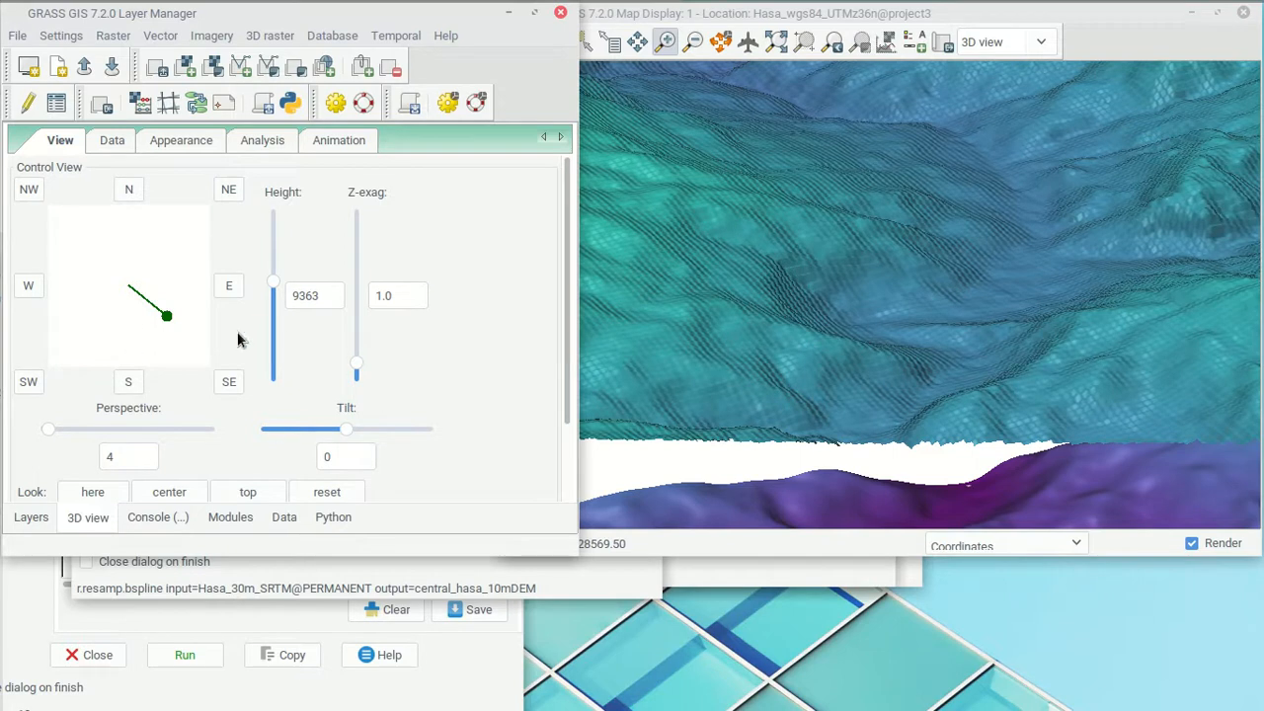
- Pan across the 3D view to compare the texture of the 30 m surface with the smoother 10 m surface
{"action": "left_click", "coordinate": [643, 45]}
{"action": "left_click_drag", "start_coordinate": [844, 426], "coordinate": [871, 366]}
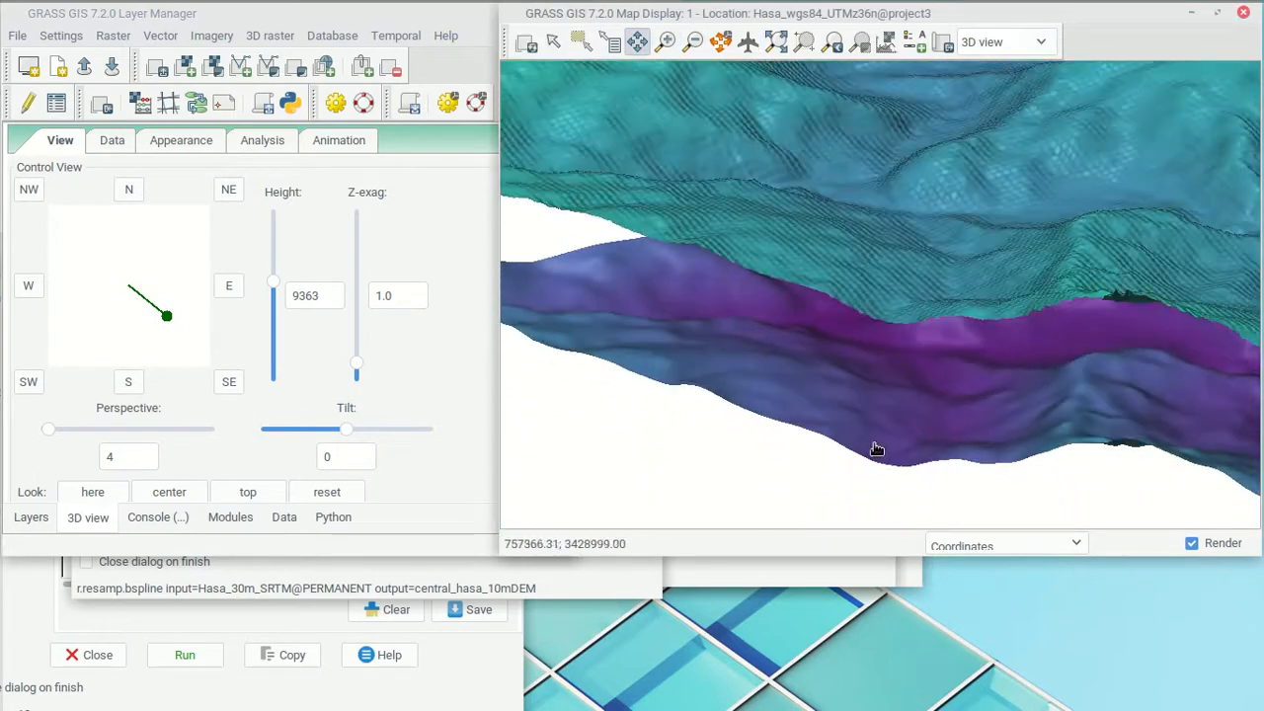
{"action": "left_click_drag", "start_coordinate": [872, 434], "coordinate": [801, 365]}
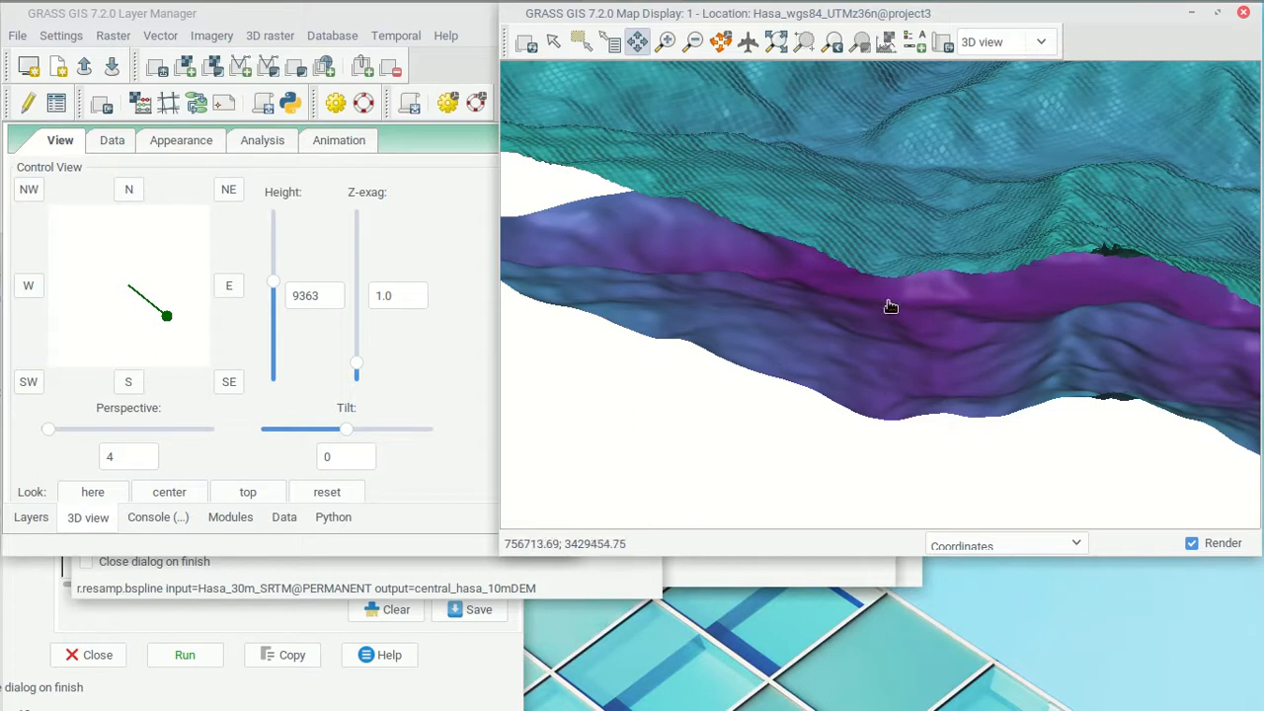
{"action": "left_click_drag", "start_coordinate": [913, 259], "coordinate": [827, 358]}
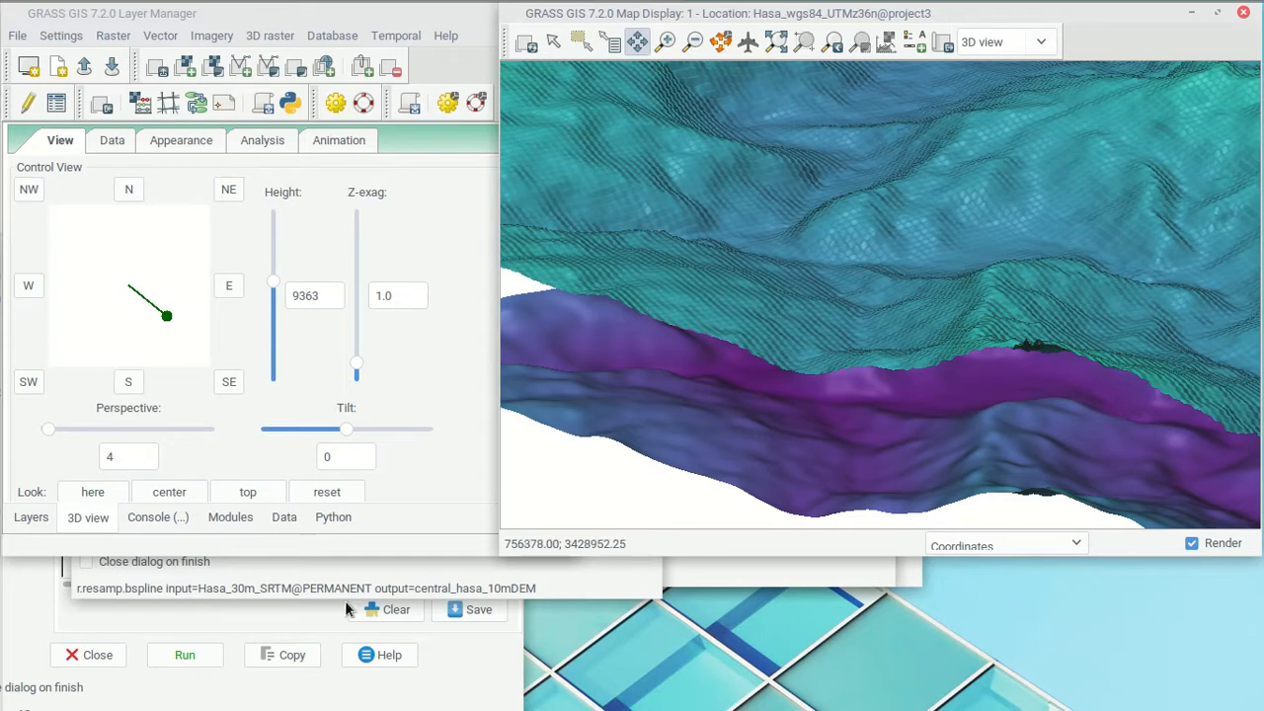
- Return the map display to 2D view and zoom to the extent of Hasa_30m_SRTM, ignoring NULLs
{"action": "left_click", "coordinate": [1045, 46]}
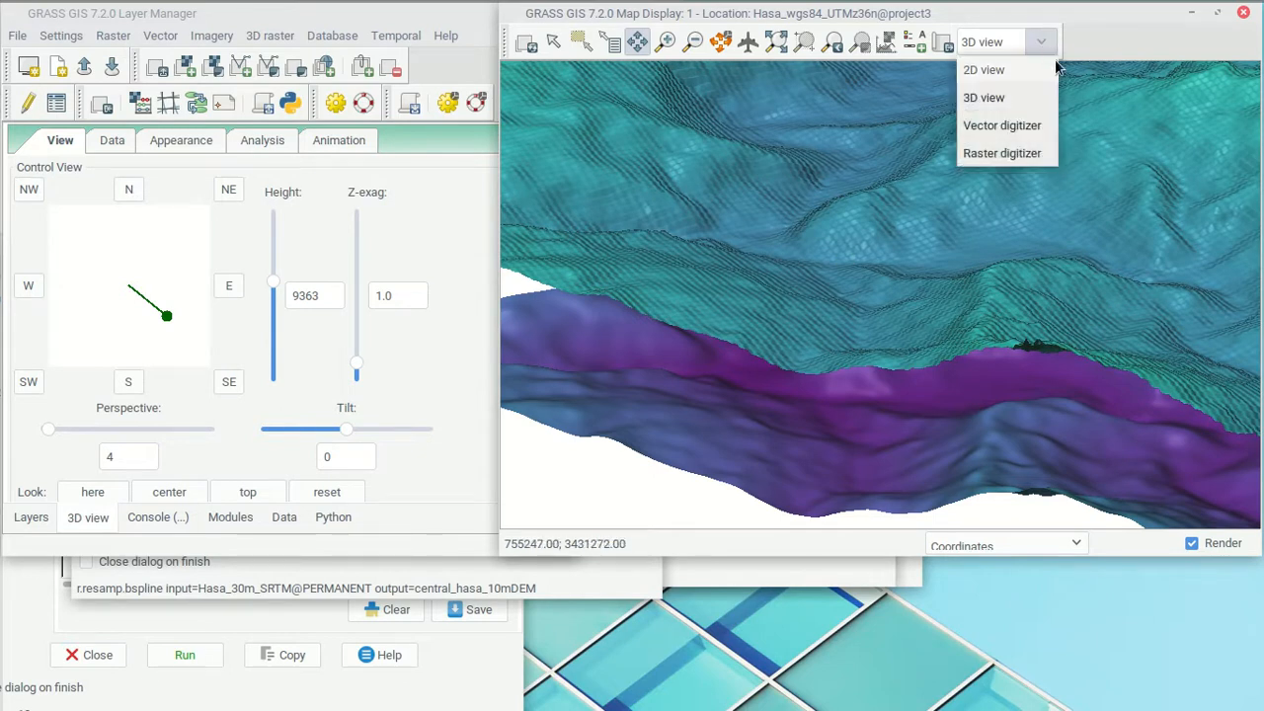
{"action": "left_click", "coordinate": [1029, 71]}
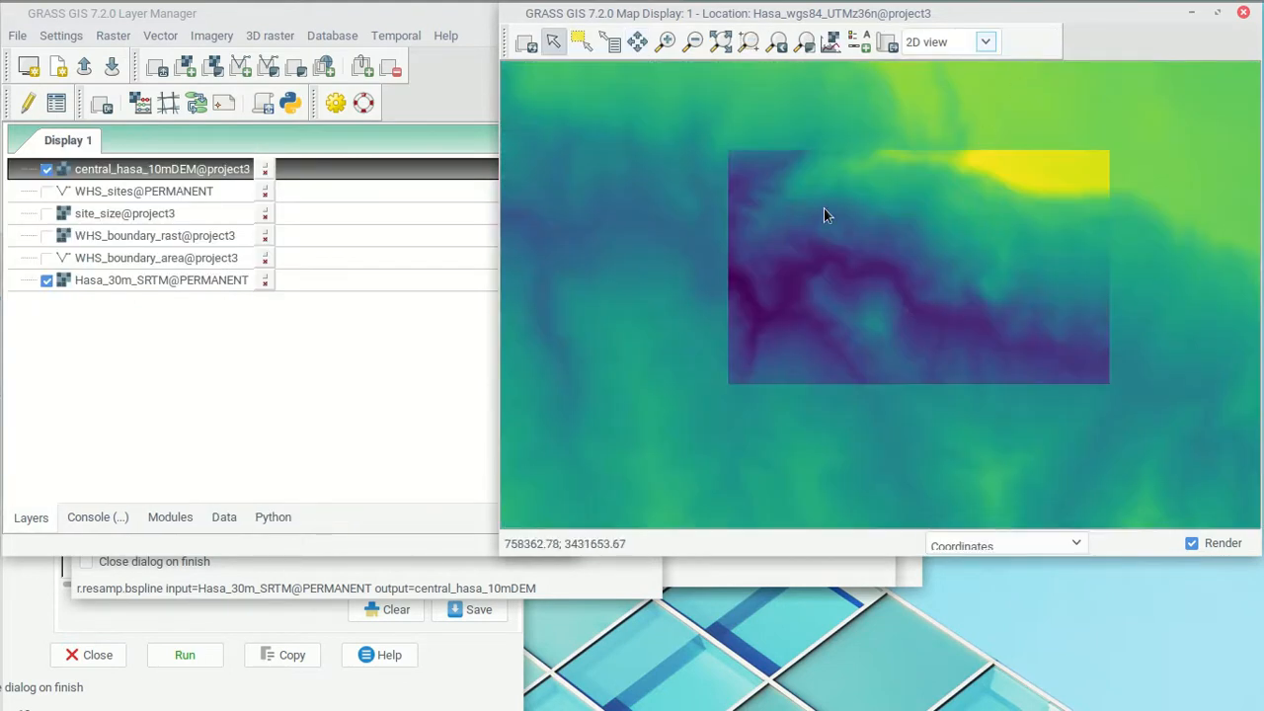
{"action": "left_click", "coordinate": [135, 281]}
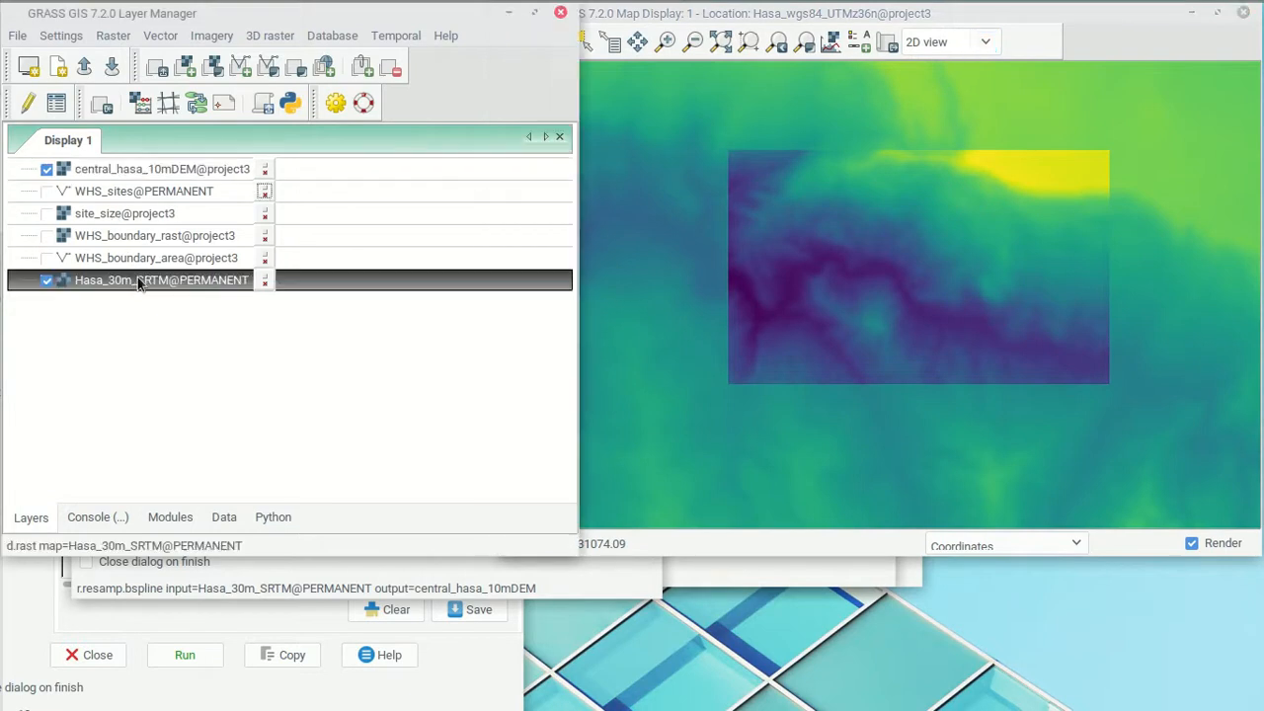
{"action": "right_click", "coordinate": [138, 281]}
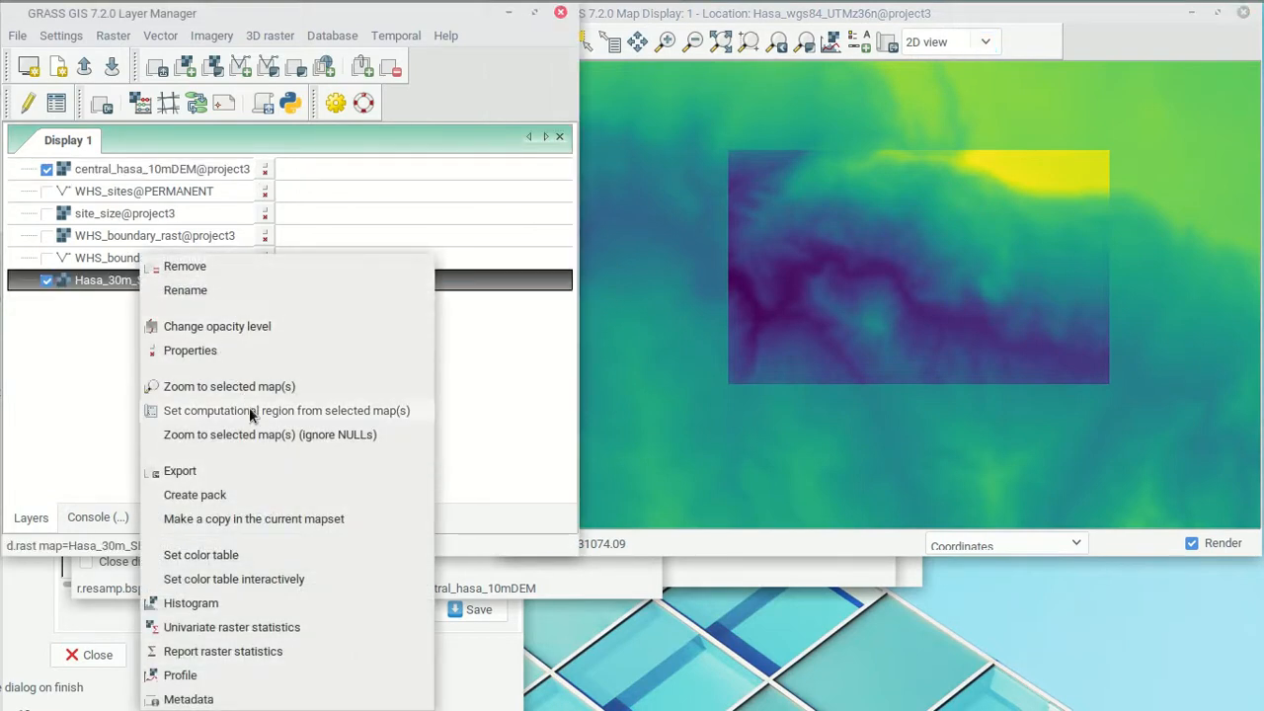
{"action": "left_click", "coordinate": [349, 431]}
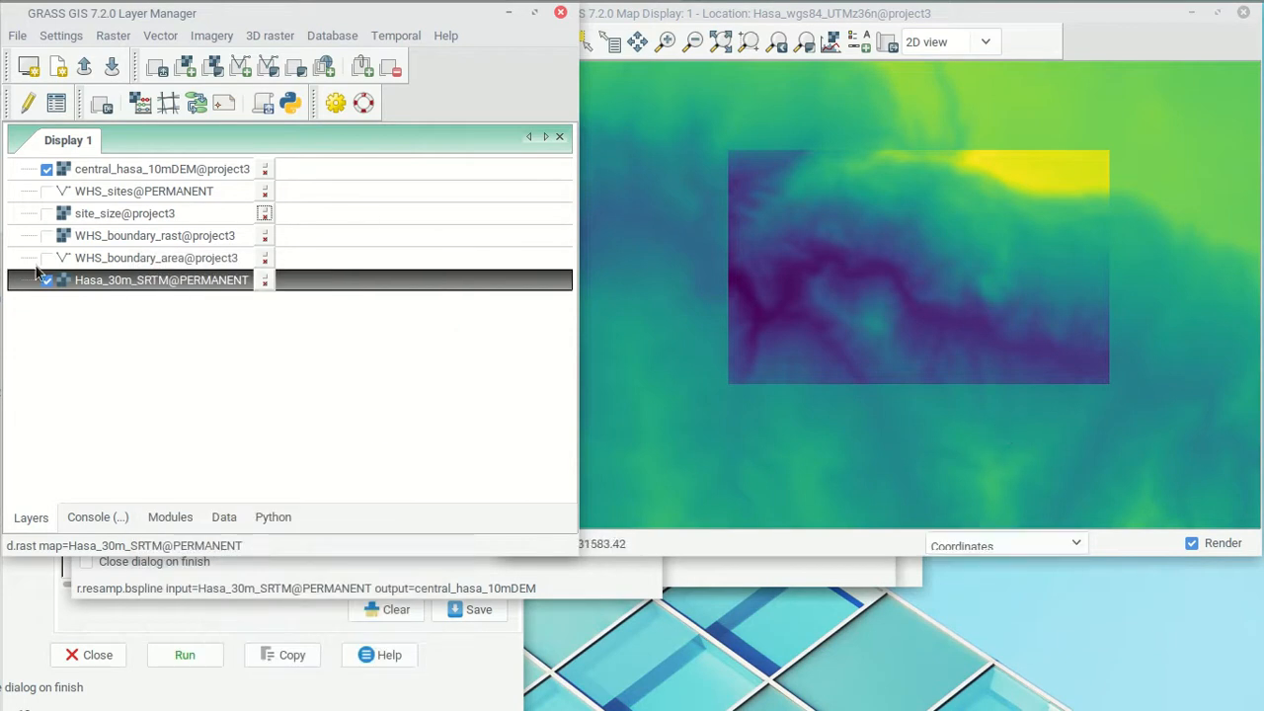
{"action": "right_click", "coordinate": [173, 281]}
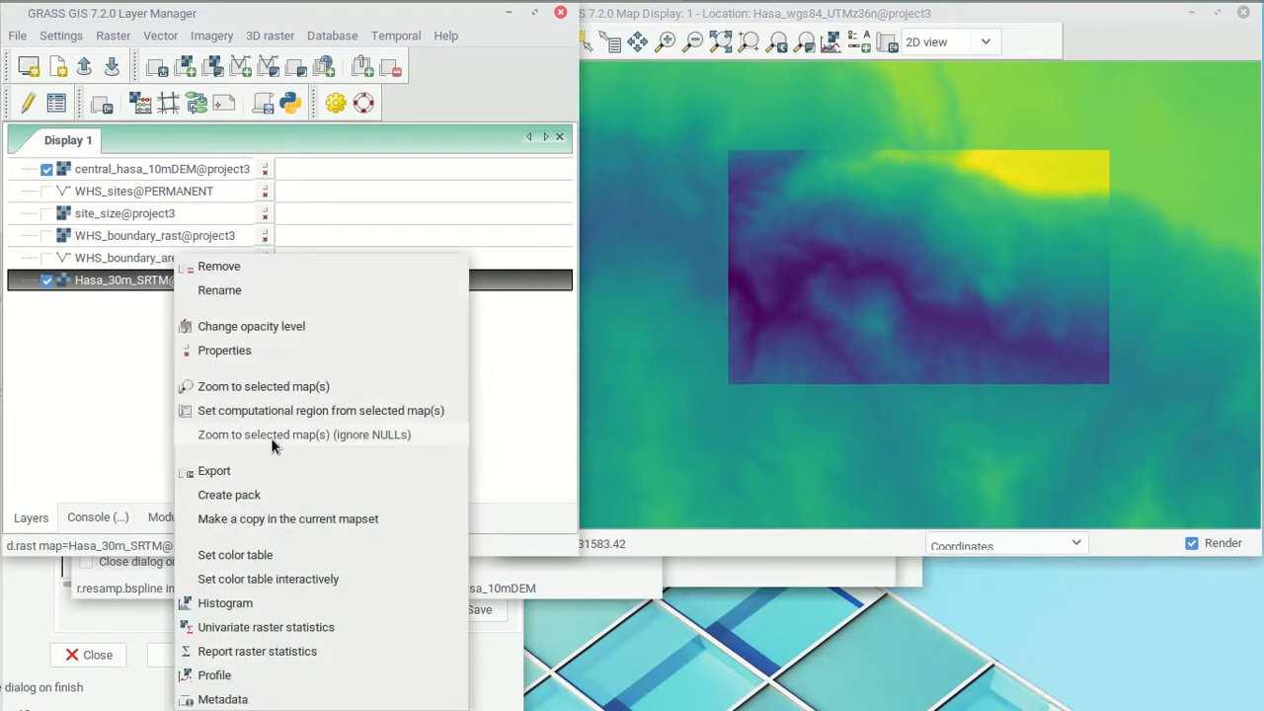
{"action": "left_click", "coordinate": [330, 435]}
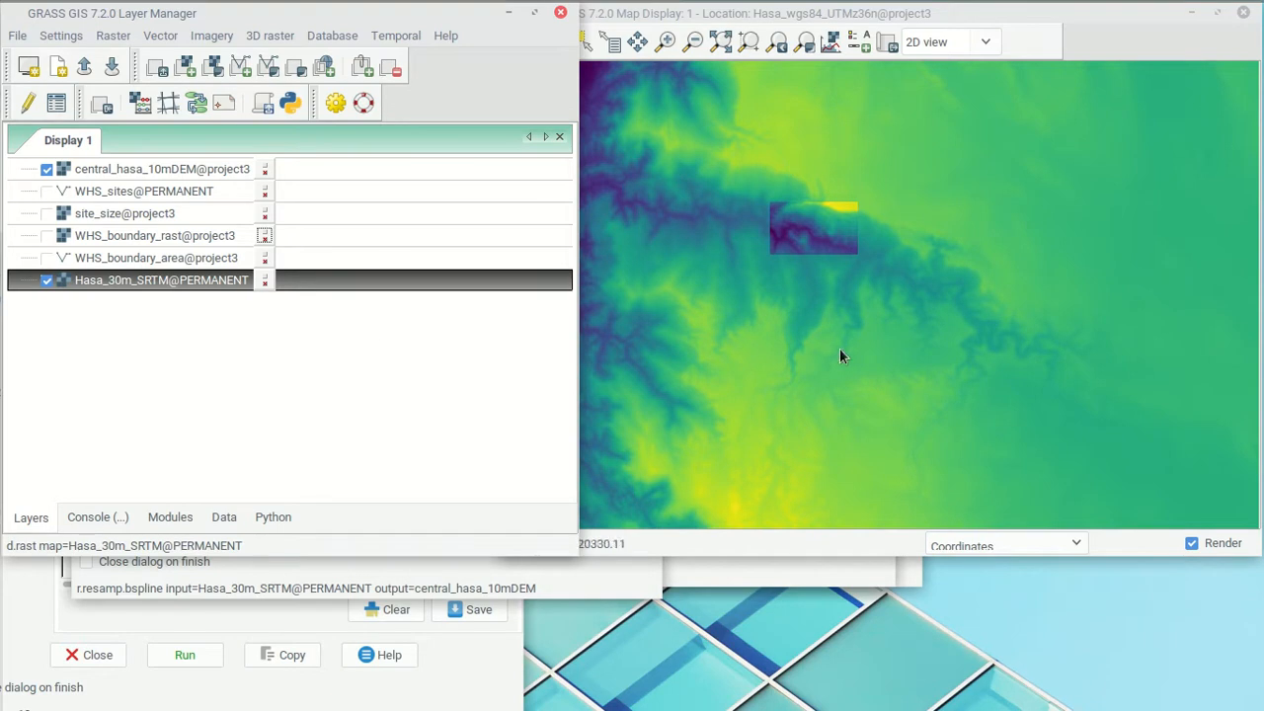
{"action": "left_click", "coordinate": [17, 36]}
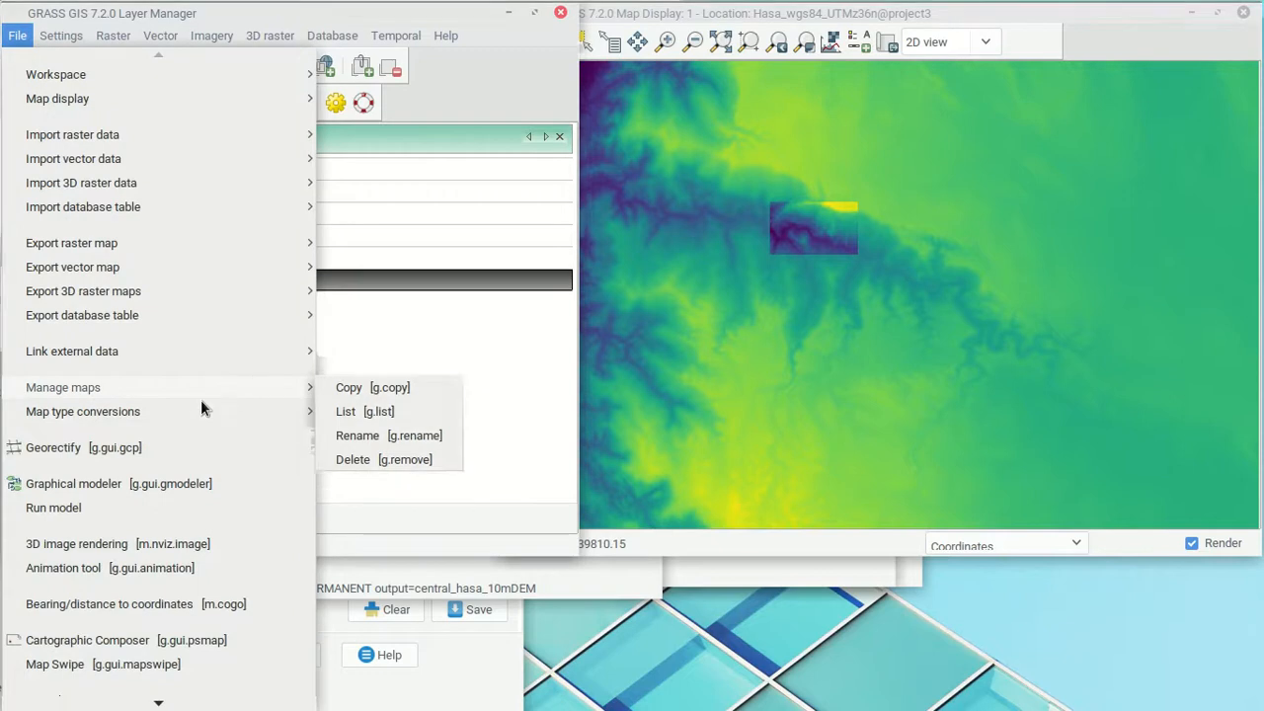
{"action": "mouse_move", "coordinate": [305, 389]}
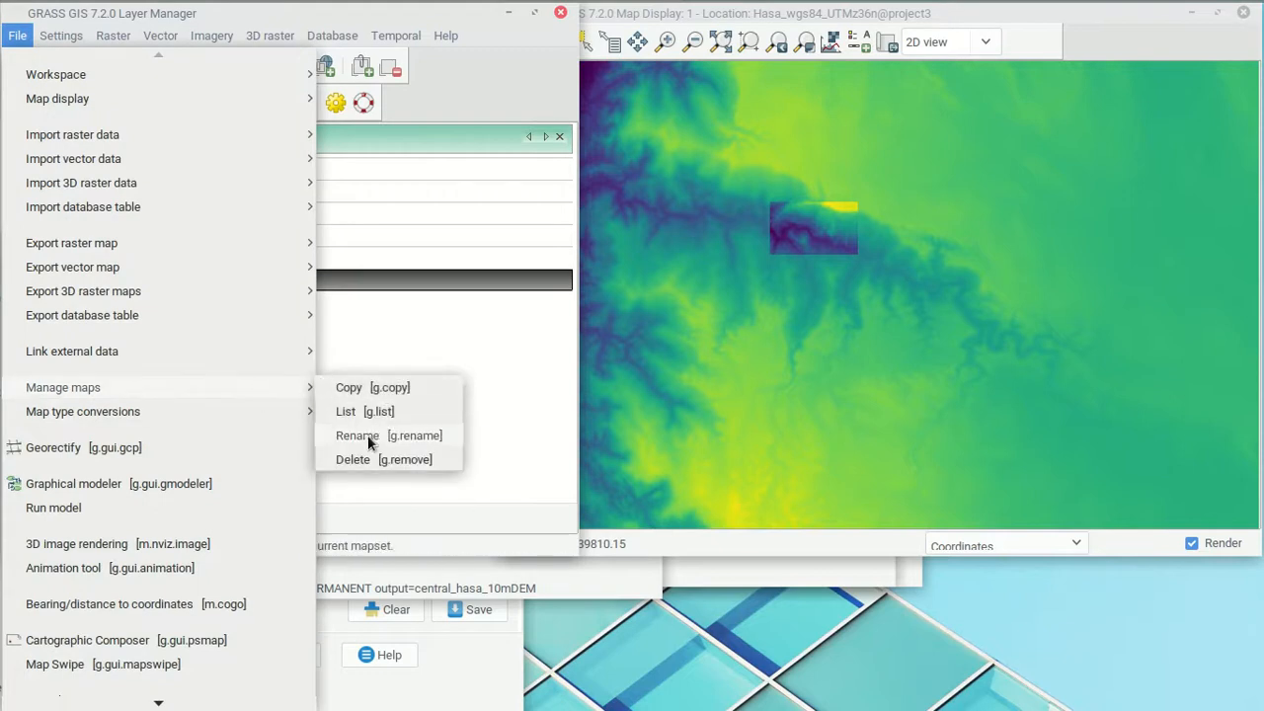
{"action": "mouse_move", "coordinate": [168, 412]}
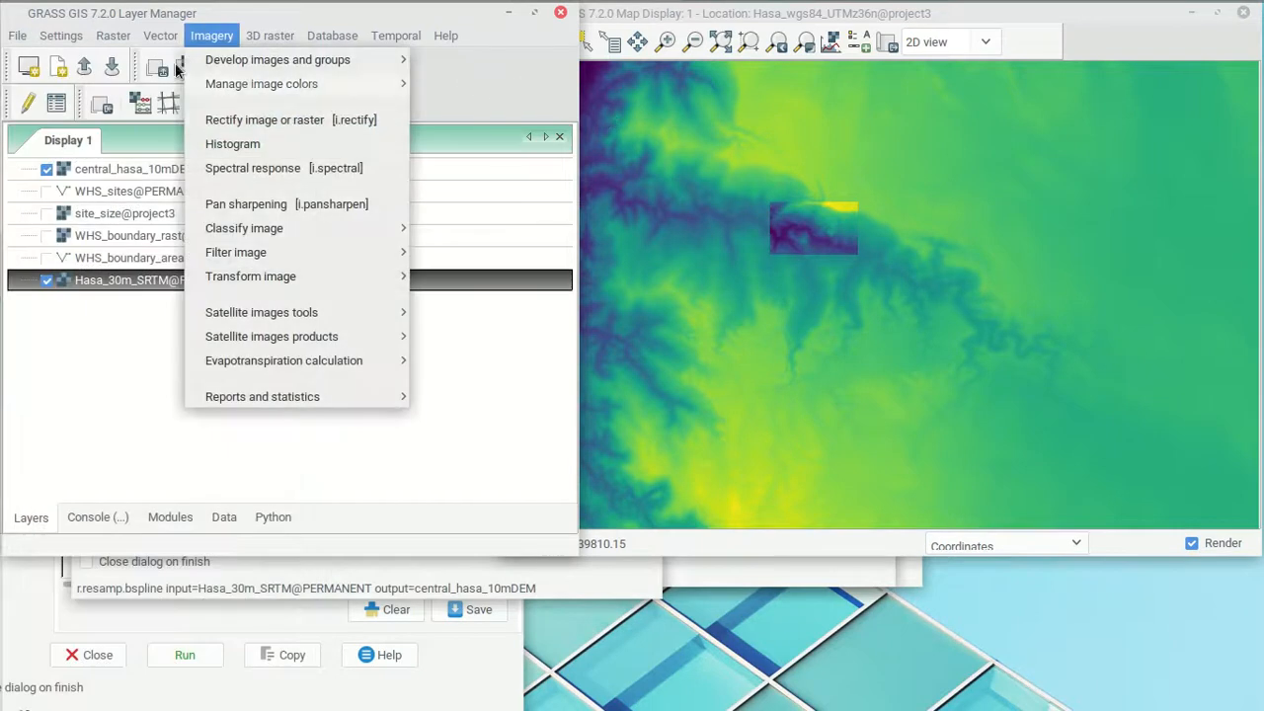
{"action": "left_click", "coordinate": [384, 385]}
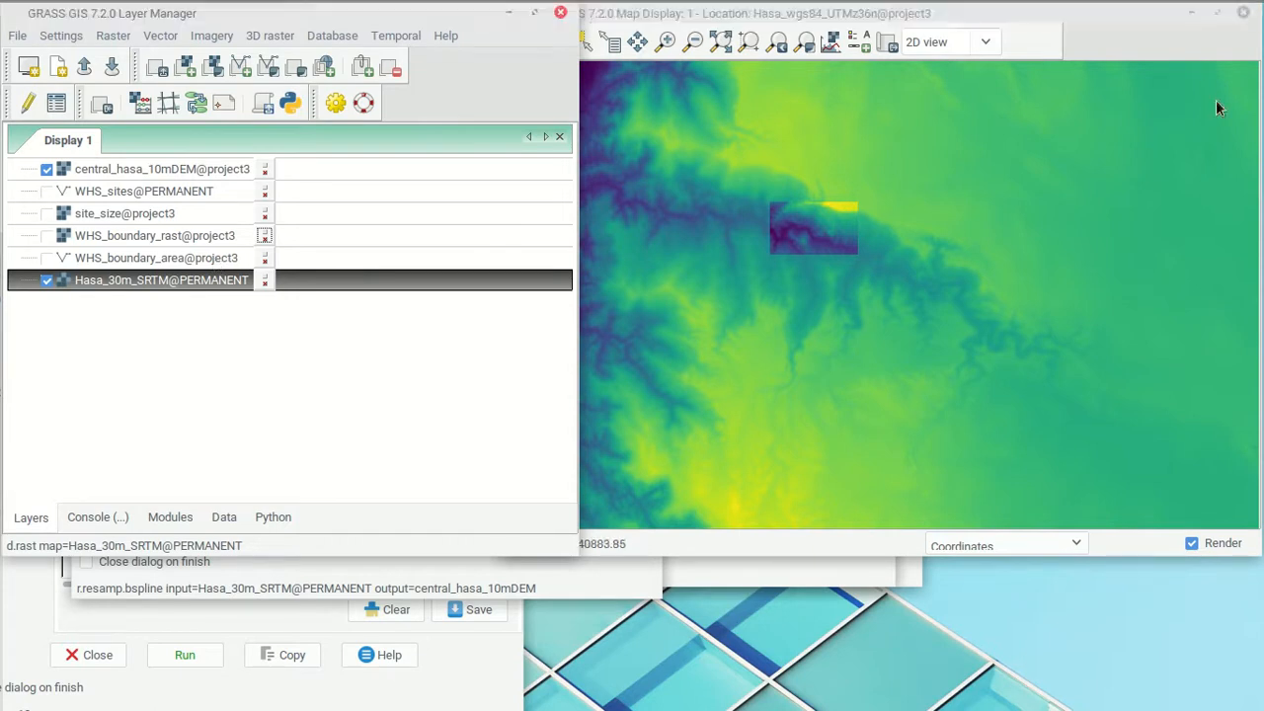
{"action": "left_click", "coordinate": [1092, 9]}
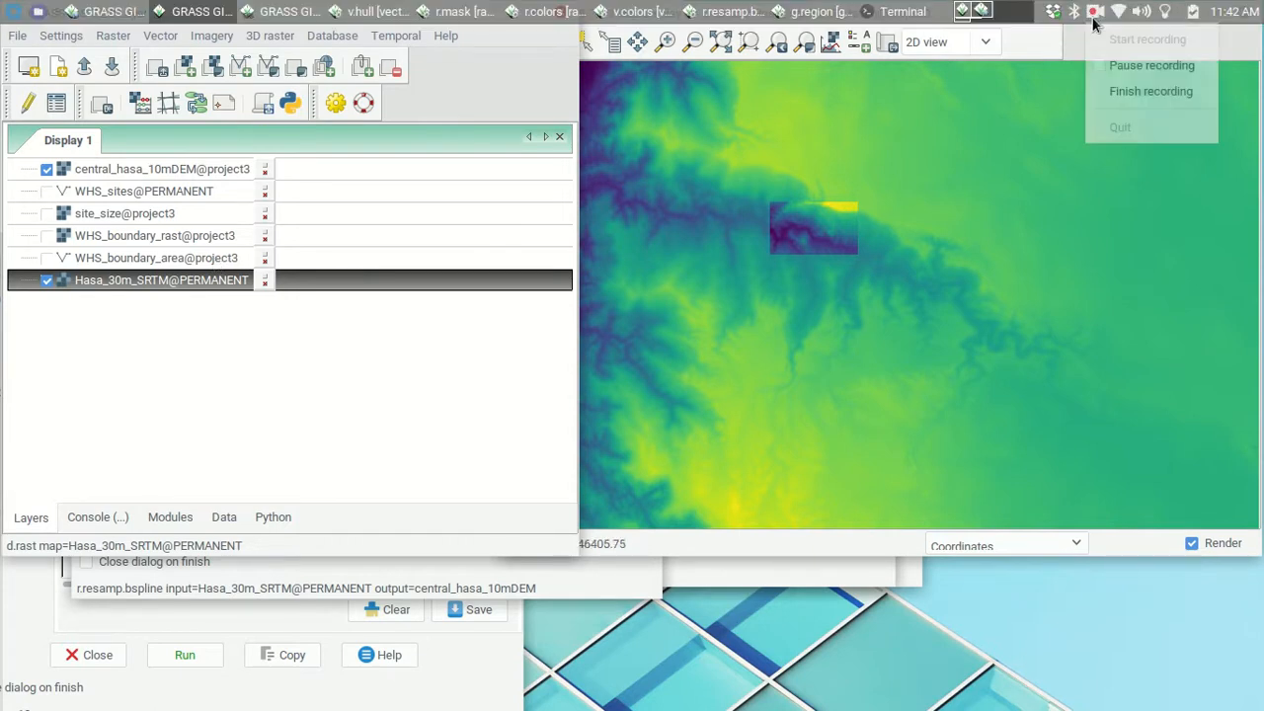